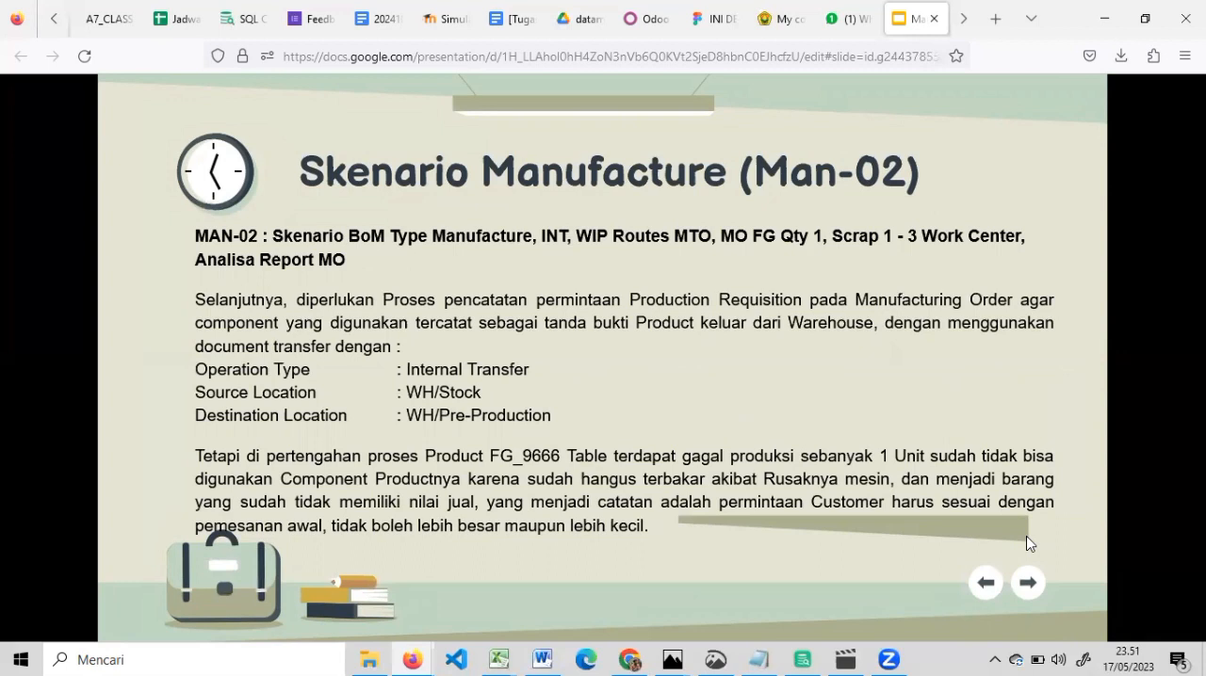
Read through the remaining Man-02 scenario slides and advance the presentation to the Staff IT 1 section
click(1026, 537)
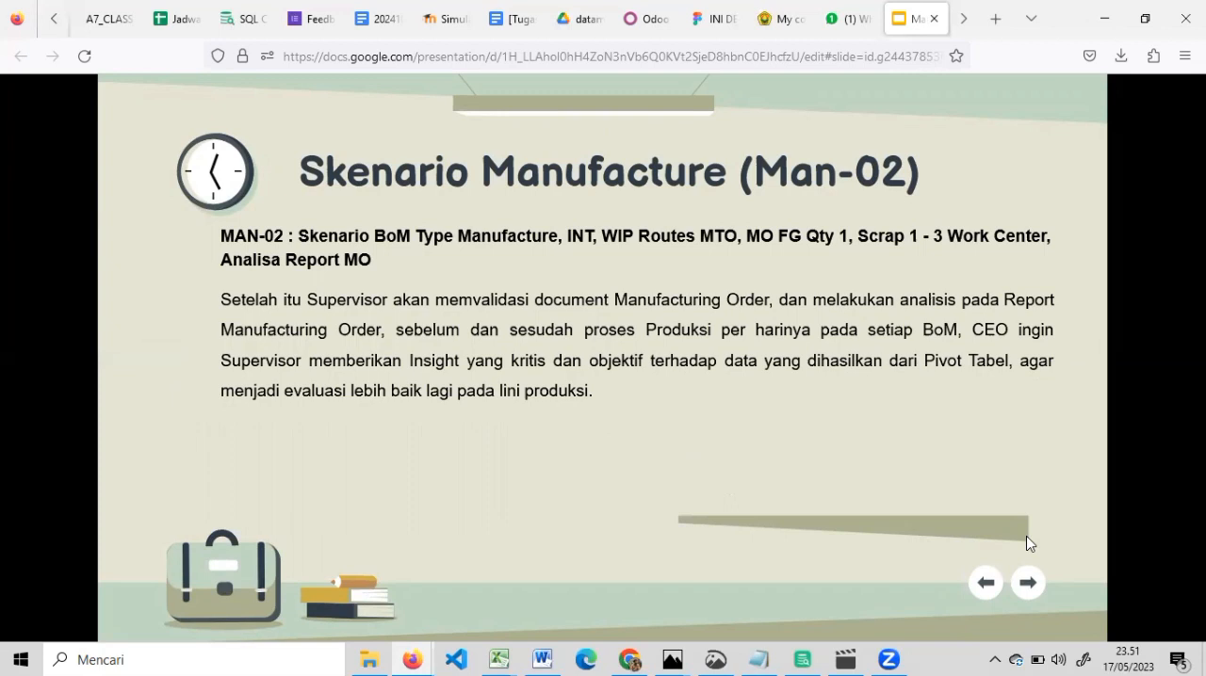
click(1027, 543)
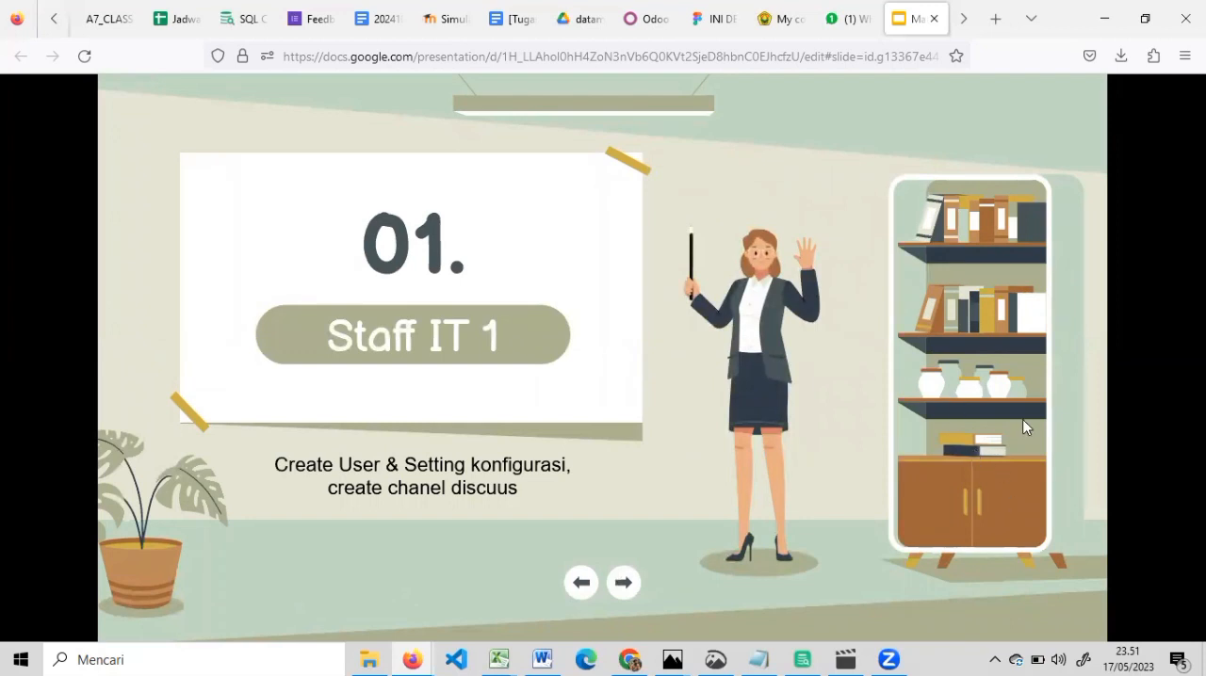
Switch to the remote Odoo server's Manufaktur 02 discussion channel, view its list of people to invite, and close it
click(656, 21)
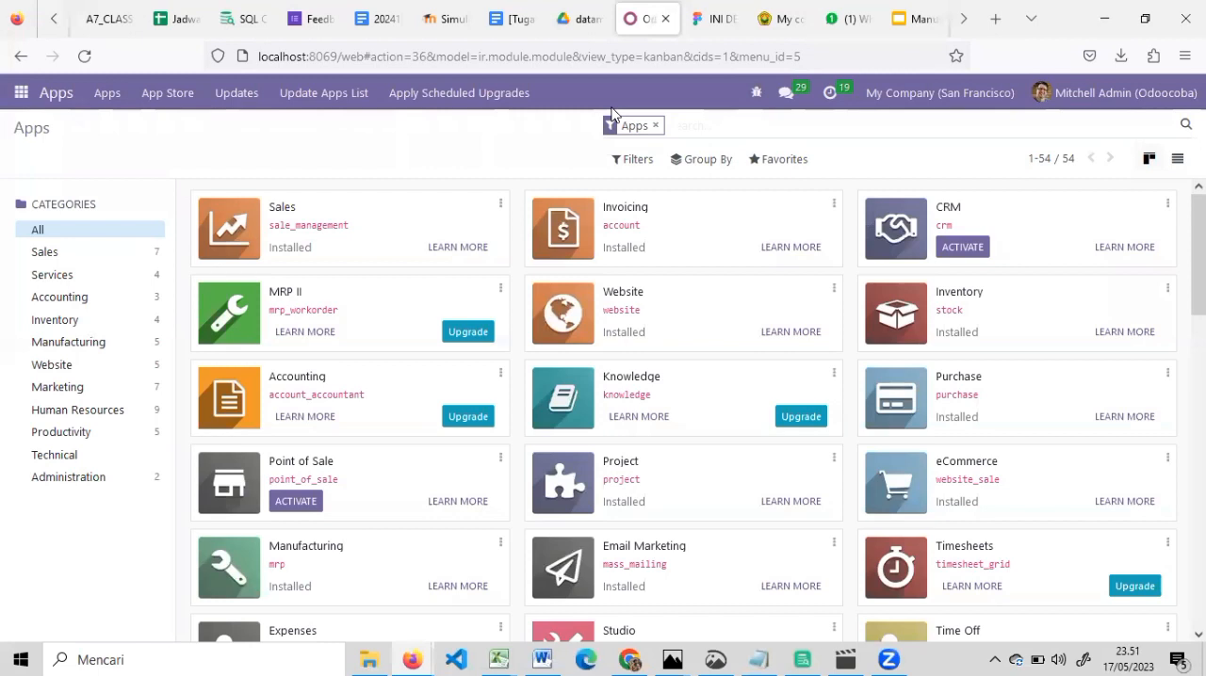
click(961, 18)
click(848, 19)
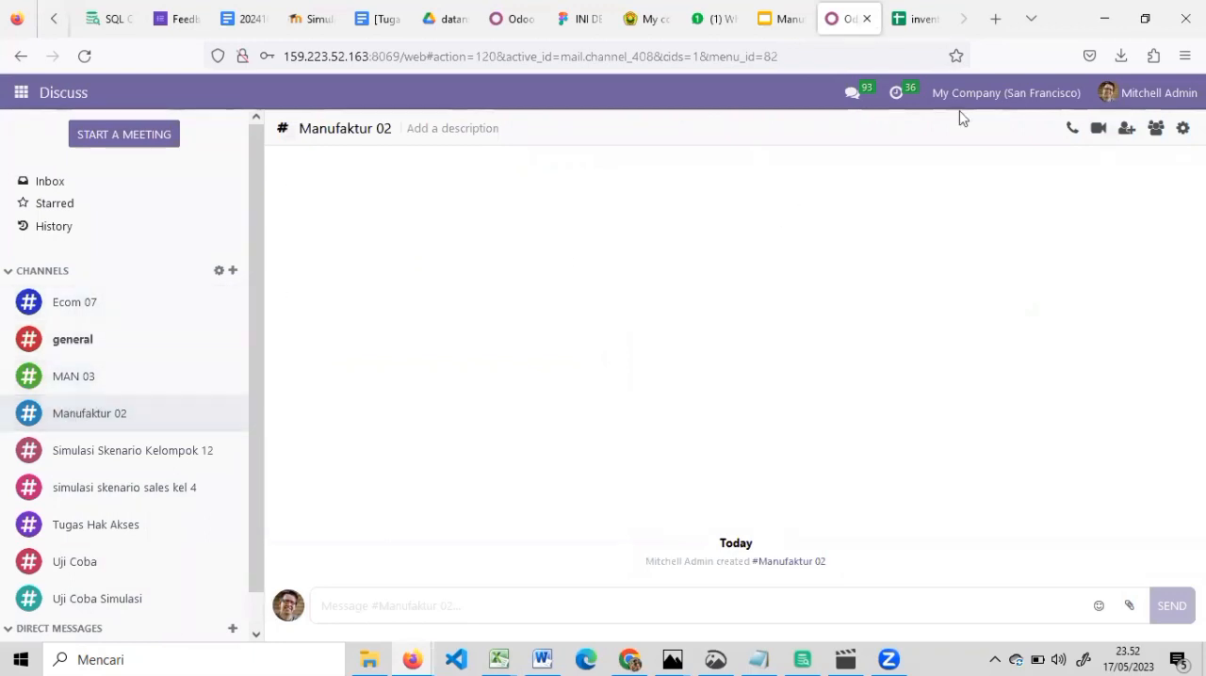
click(1120, 137)
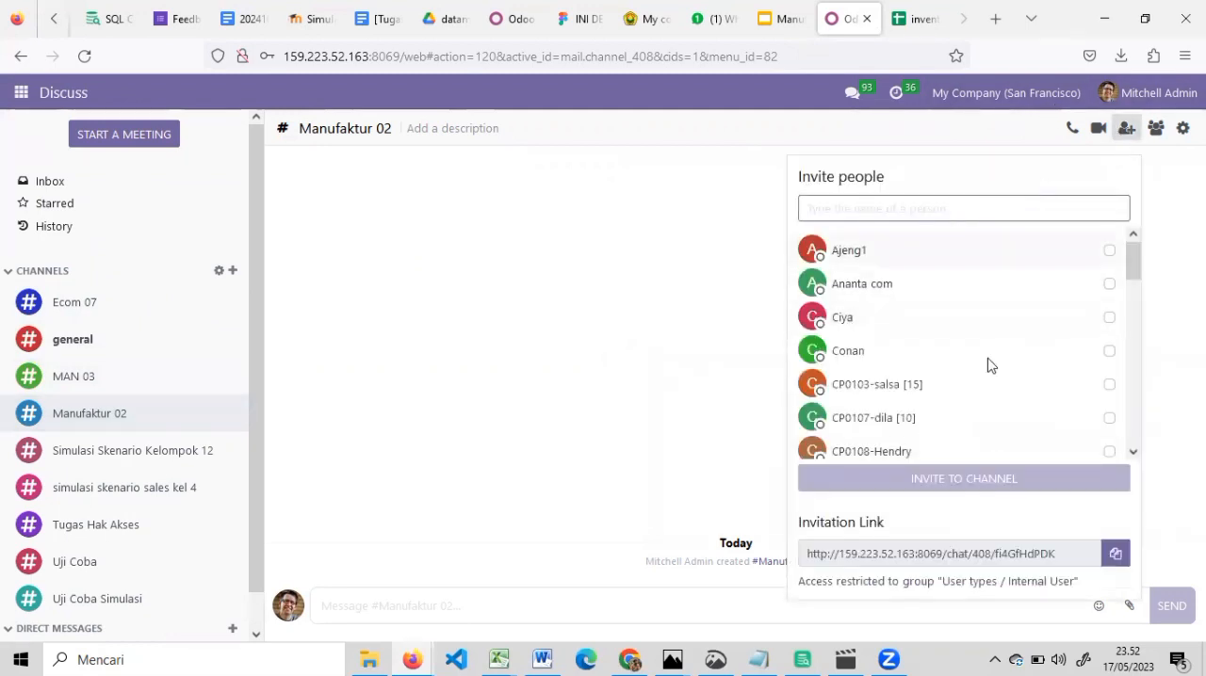
click(559, 451)
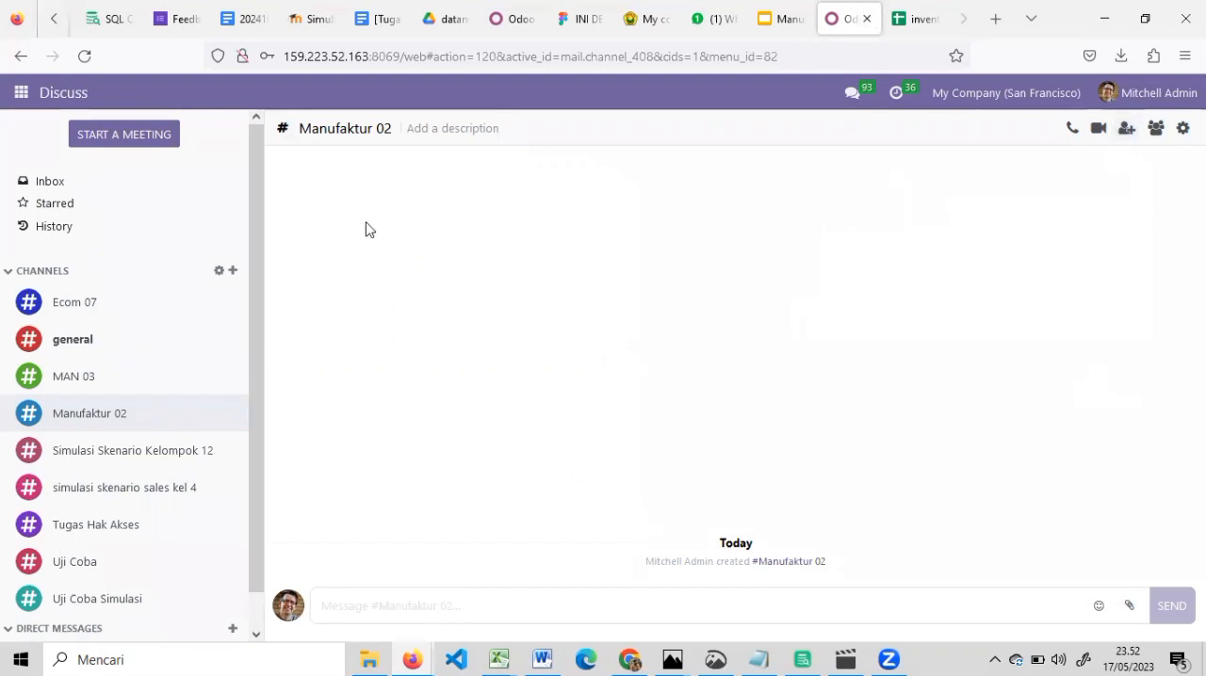
Activate the developer mode from Odoo's general settings
click(18, 94)
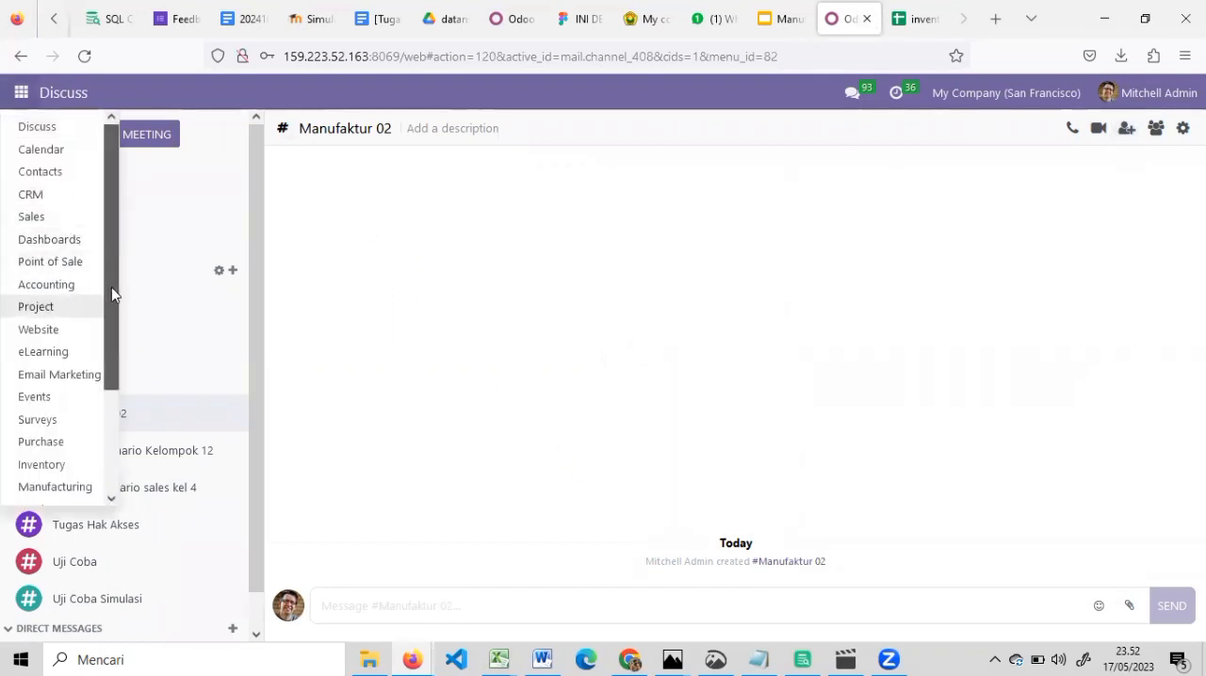
scroll(111, 287, down, 3)
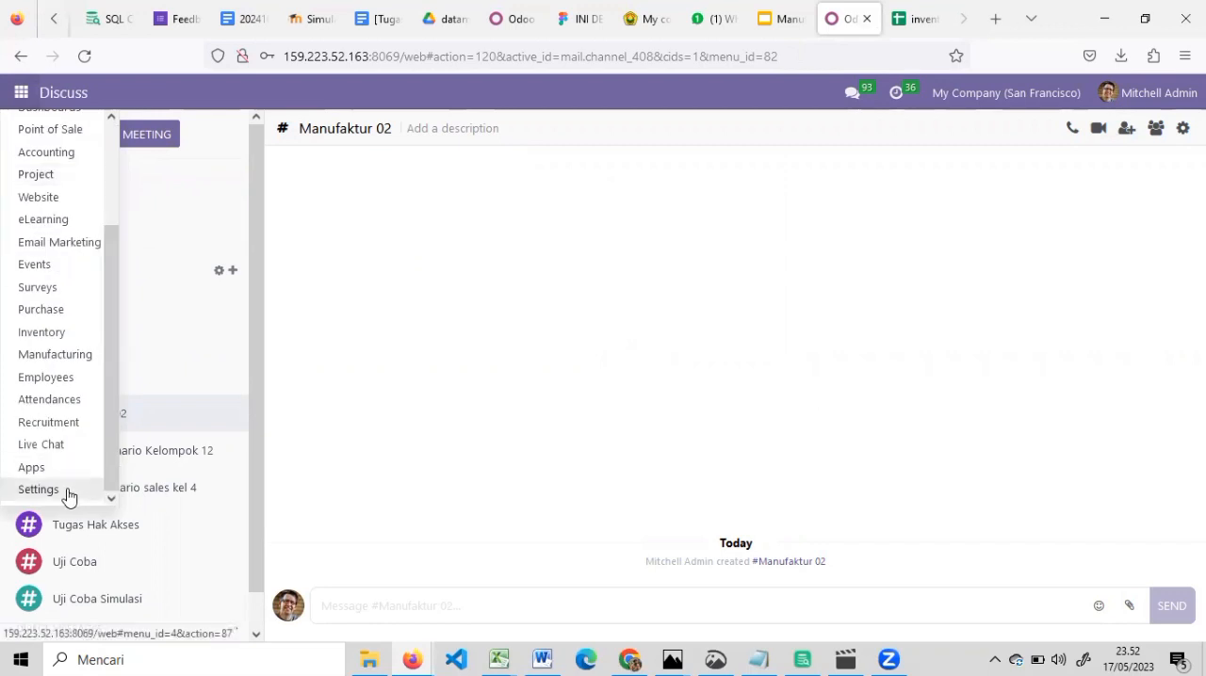
click(39, 490)
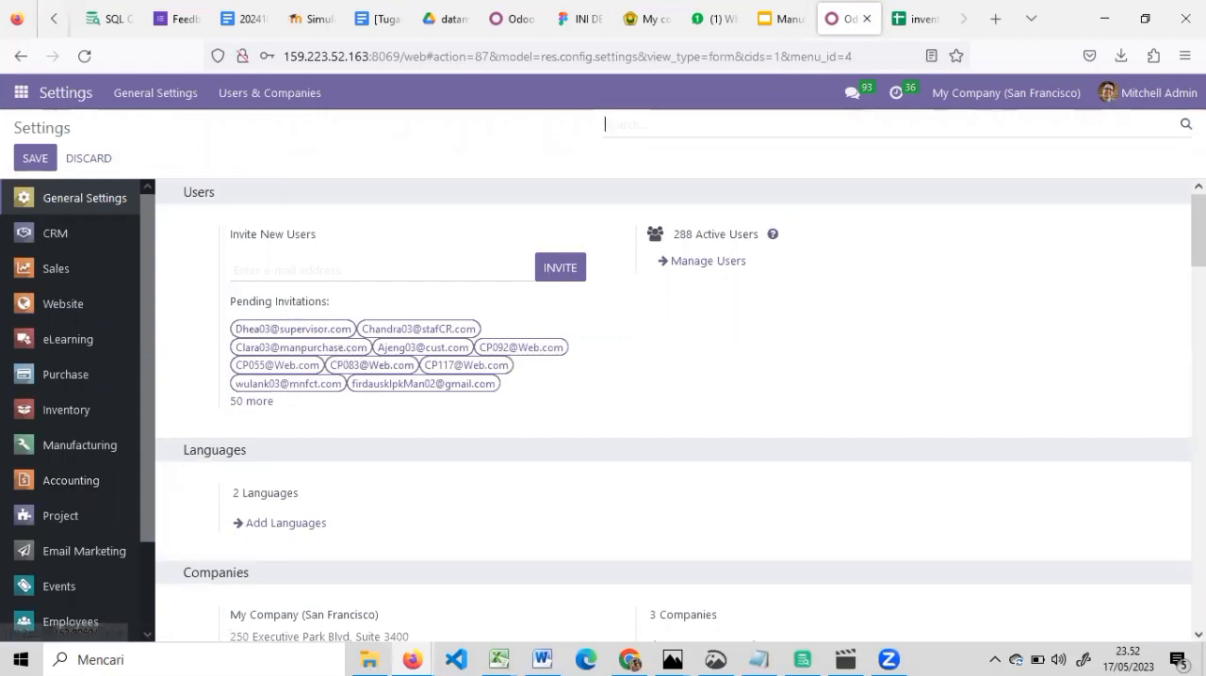
scroll(673, 409, down, 10)
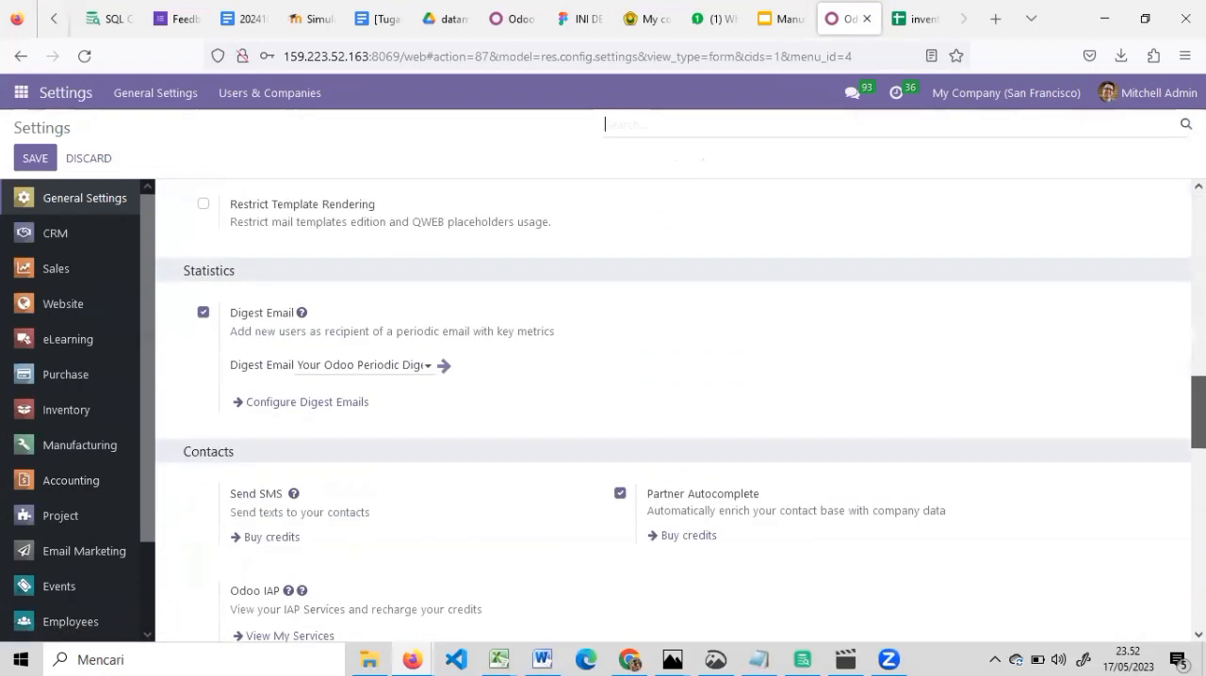
scroll(673, 410, down, 15)
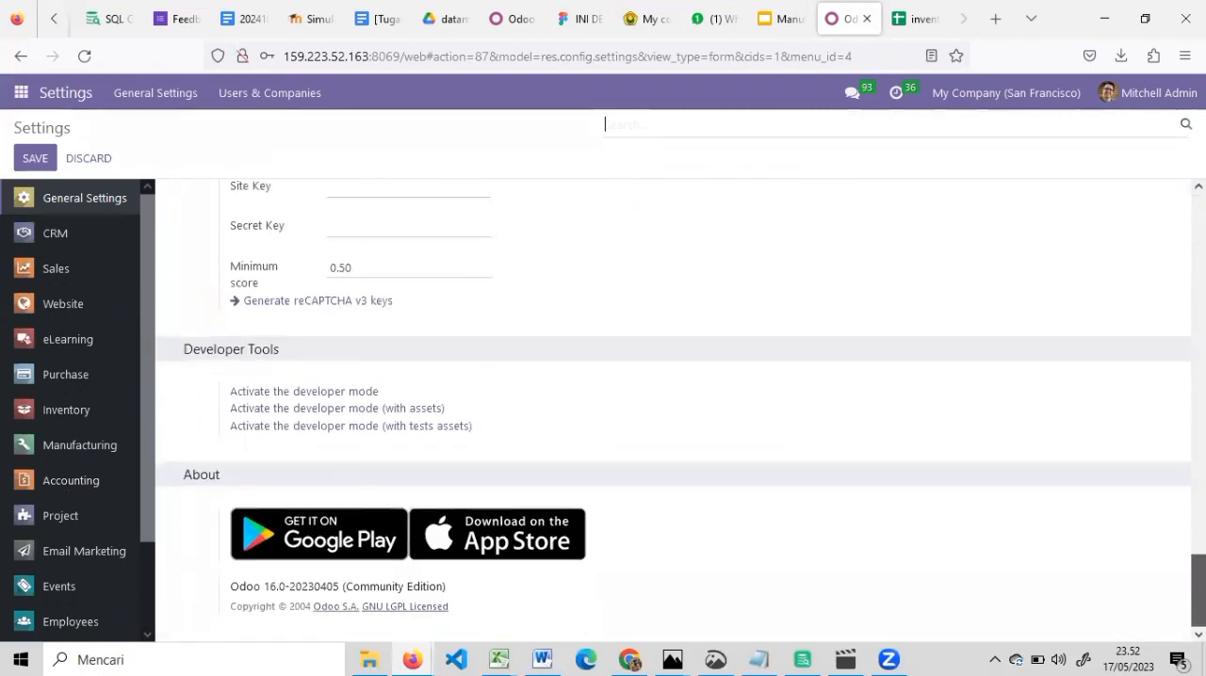
click(346, 394)
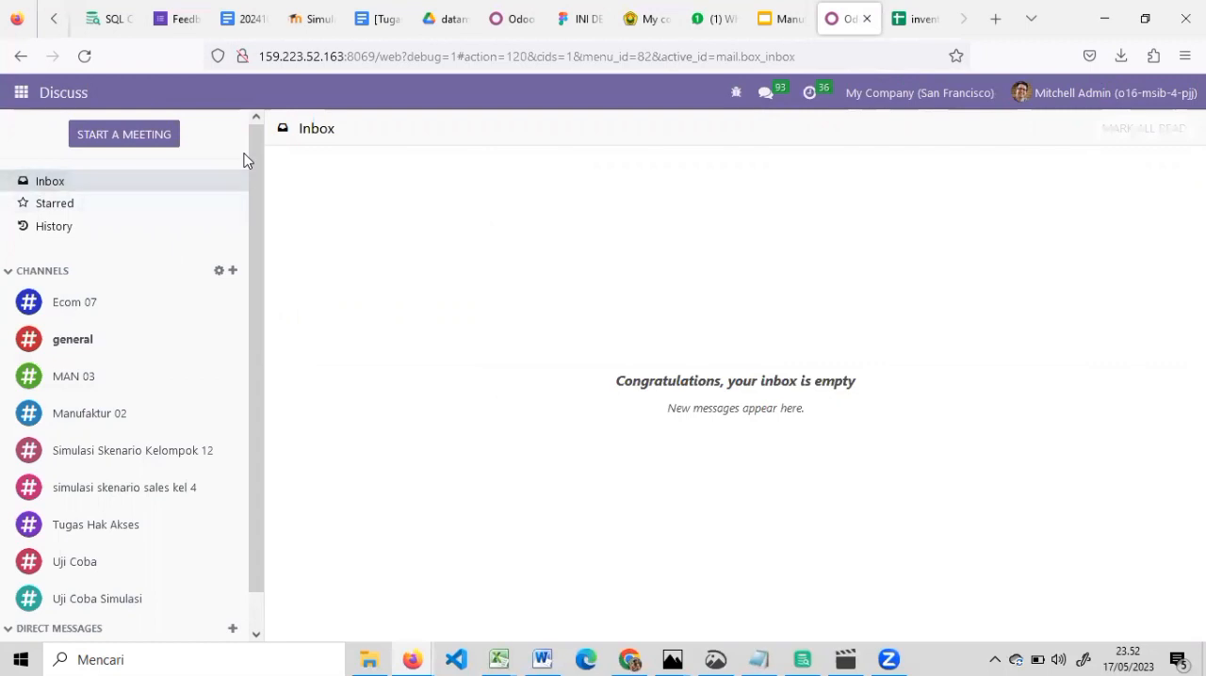
Reopen the general settings with the developer mode on
click(20, 93)
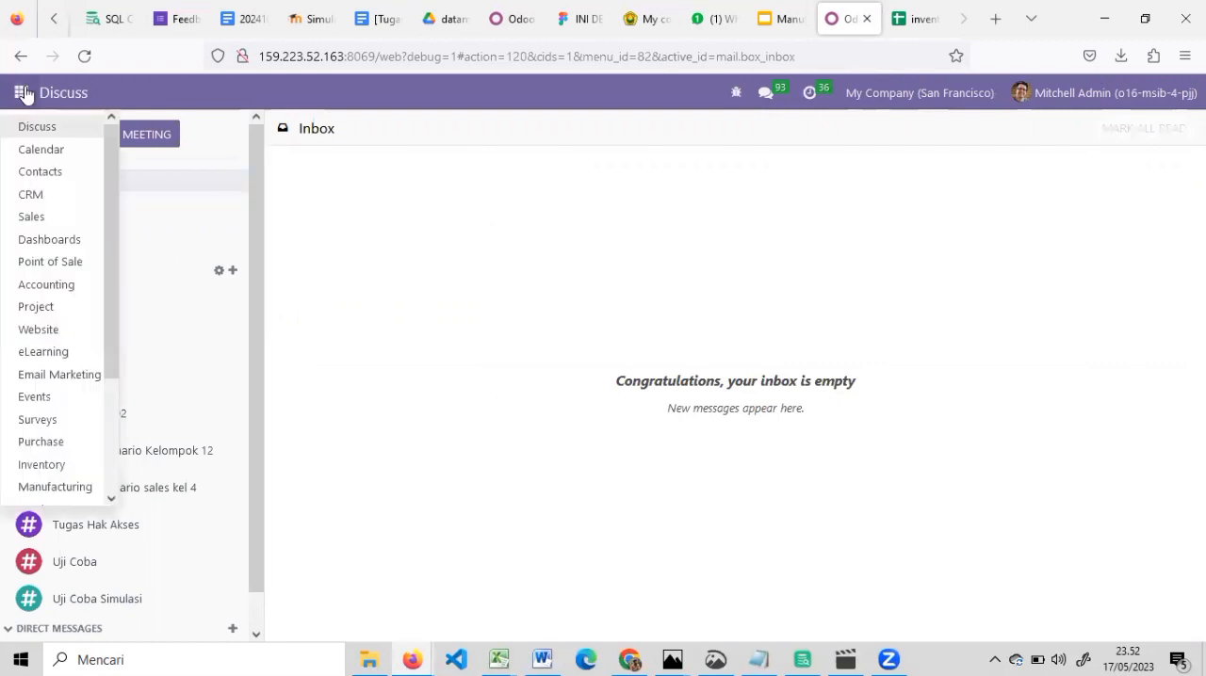
scroll(95, 235, down, 3)
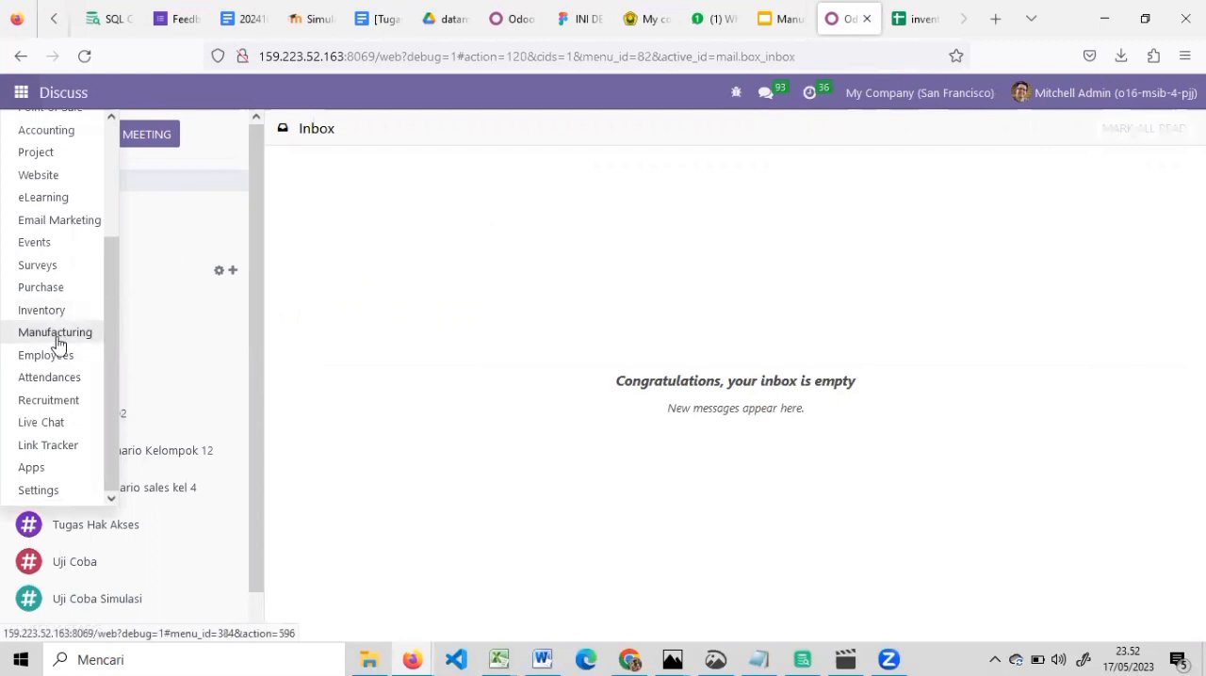
click(400, 292)
click(34, 93)
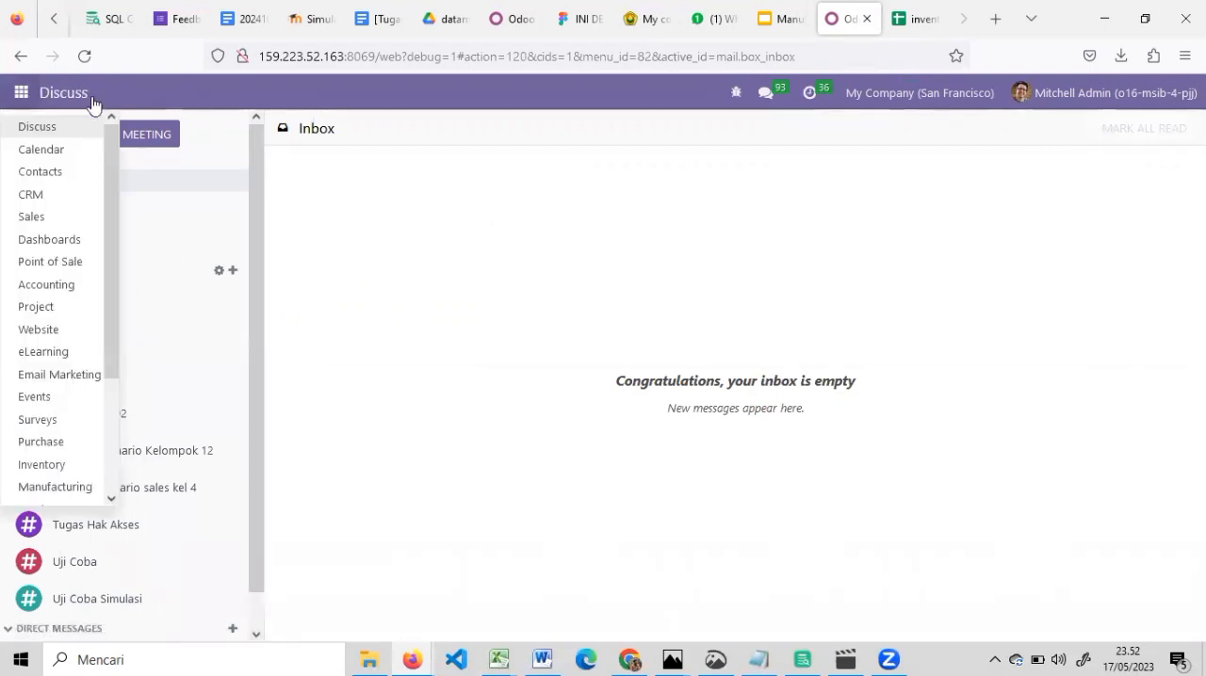
scroll(97, 377, down, 3)
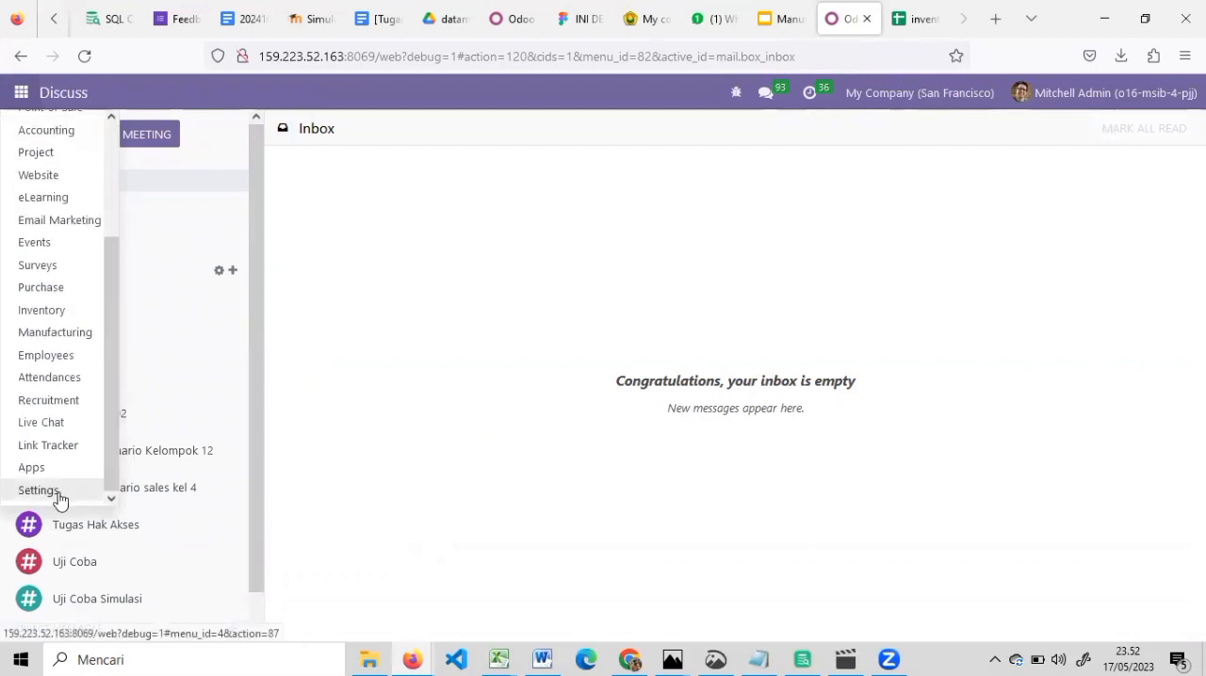
click(60, 498)
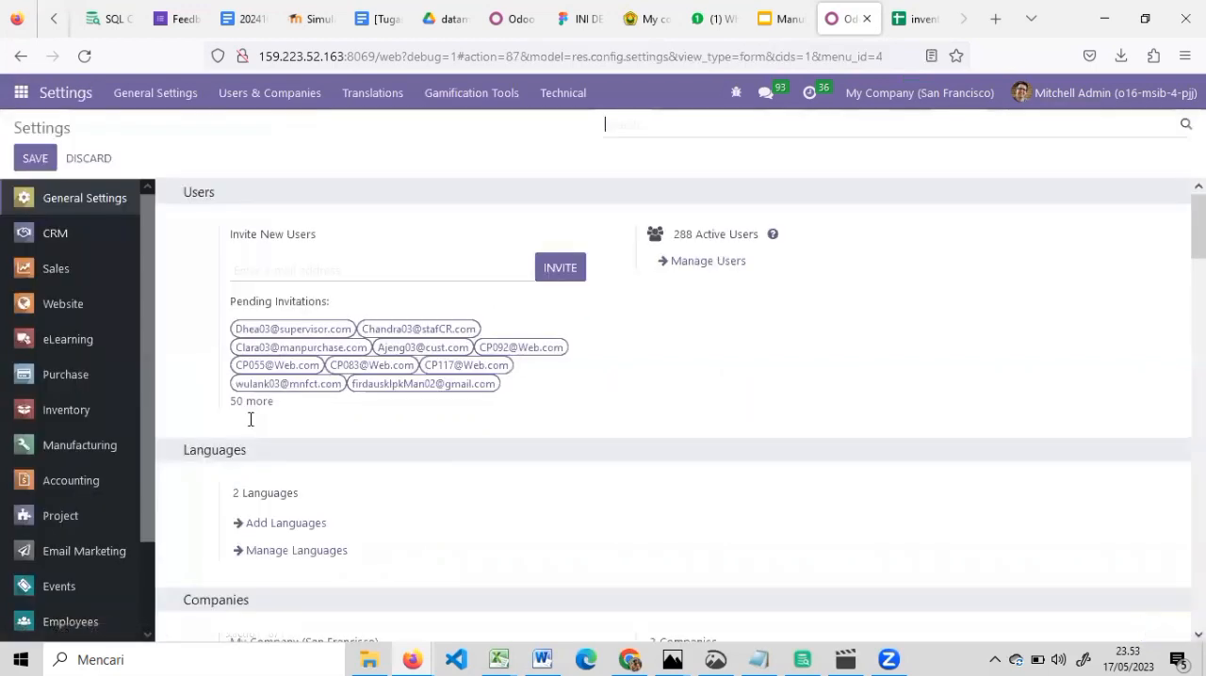
Check the user roles and job descriptions in the inventory spreadsheet's Manufaktur sheet, and return to the Odoo settings
click(912, 15)
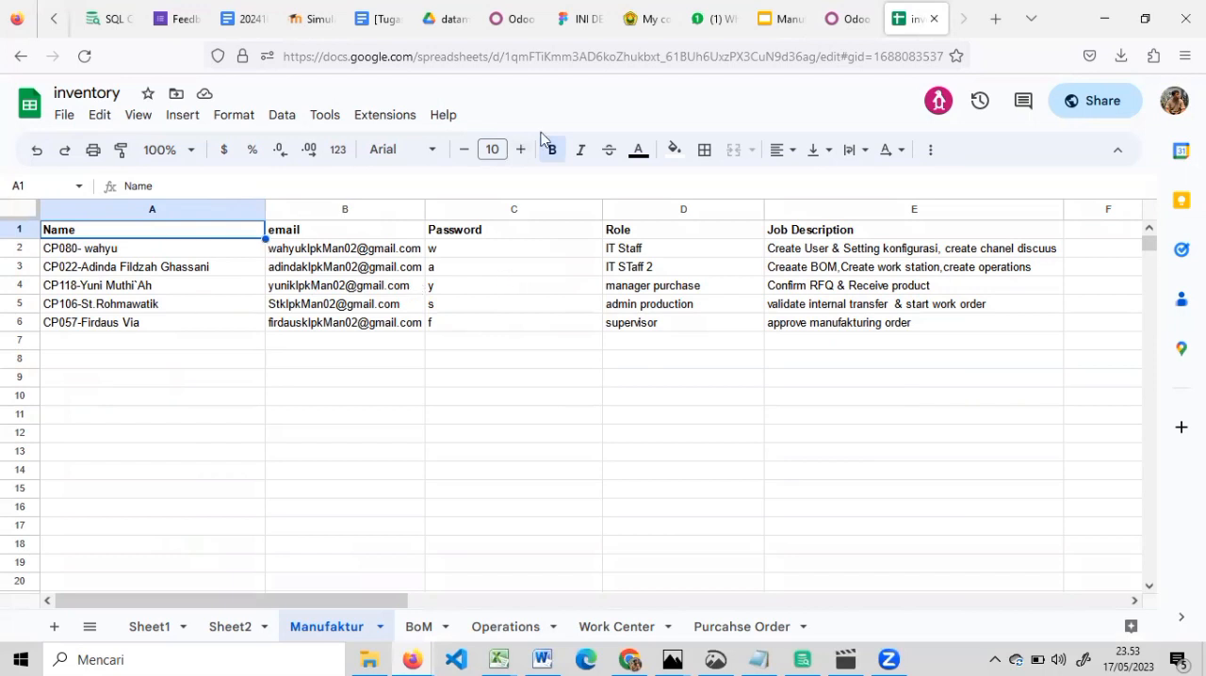
click(839, 13)
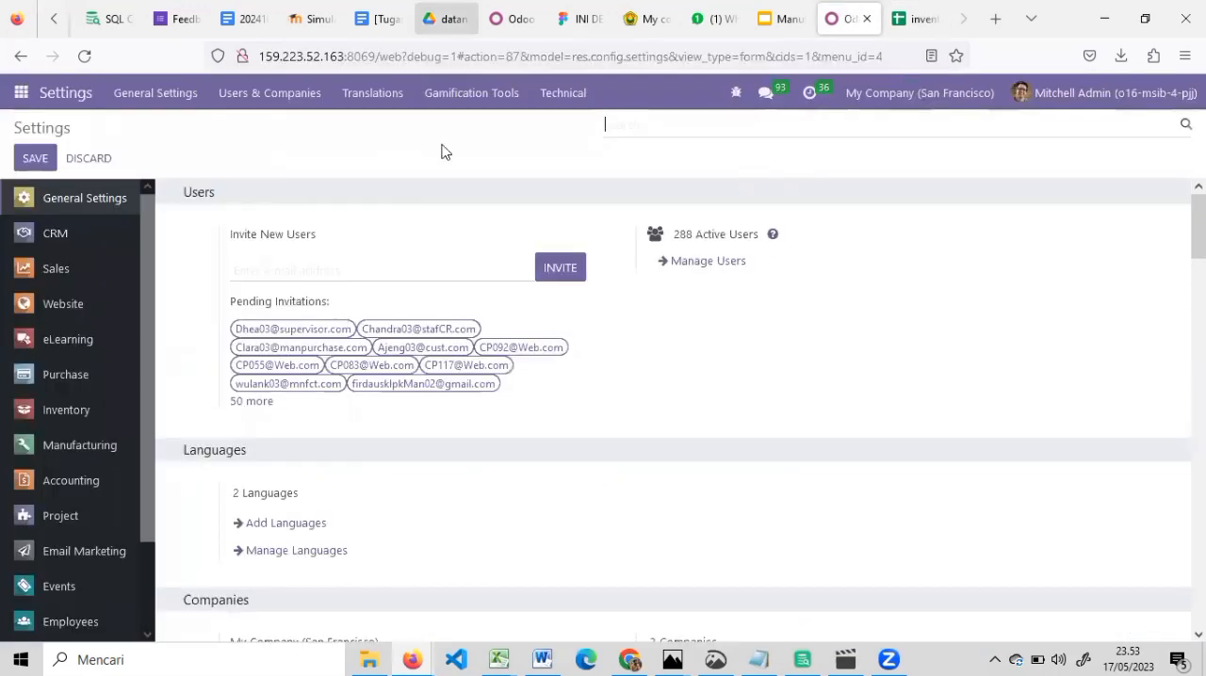
Look at the companies list, leave it, and show the internal users filtered by klpkMan02
click(315, 106)
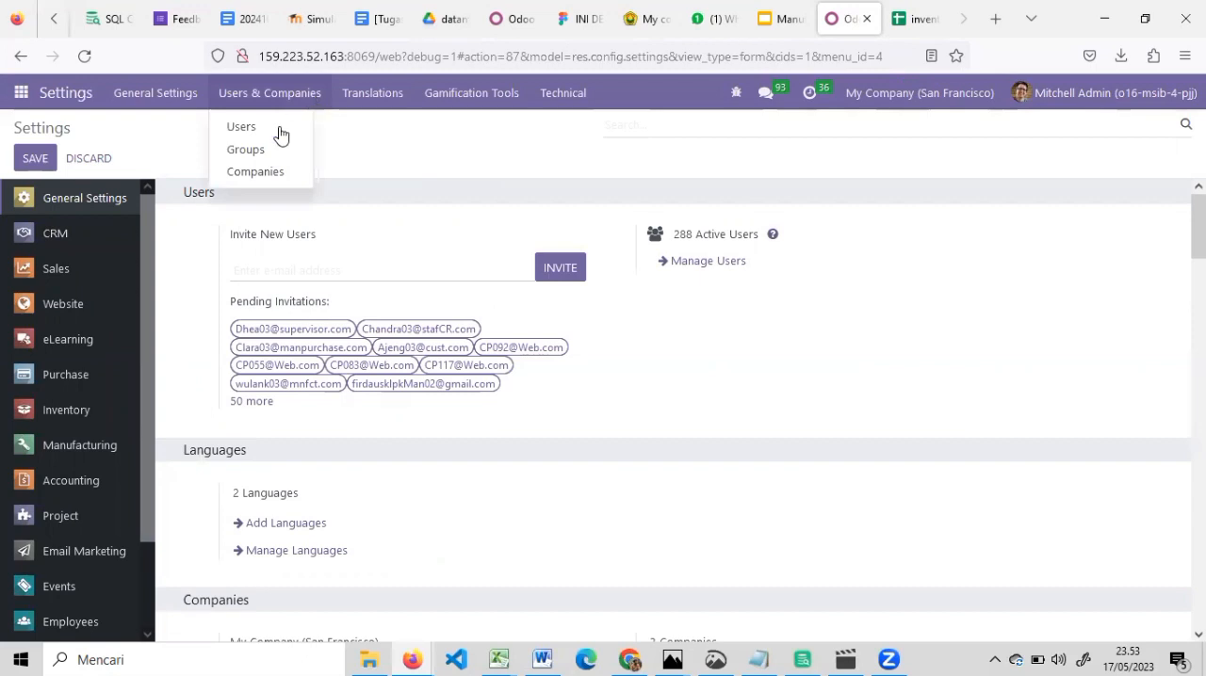
click(241, 169)
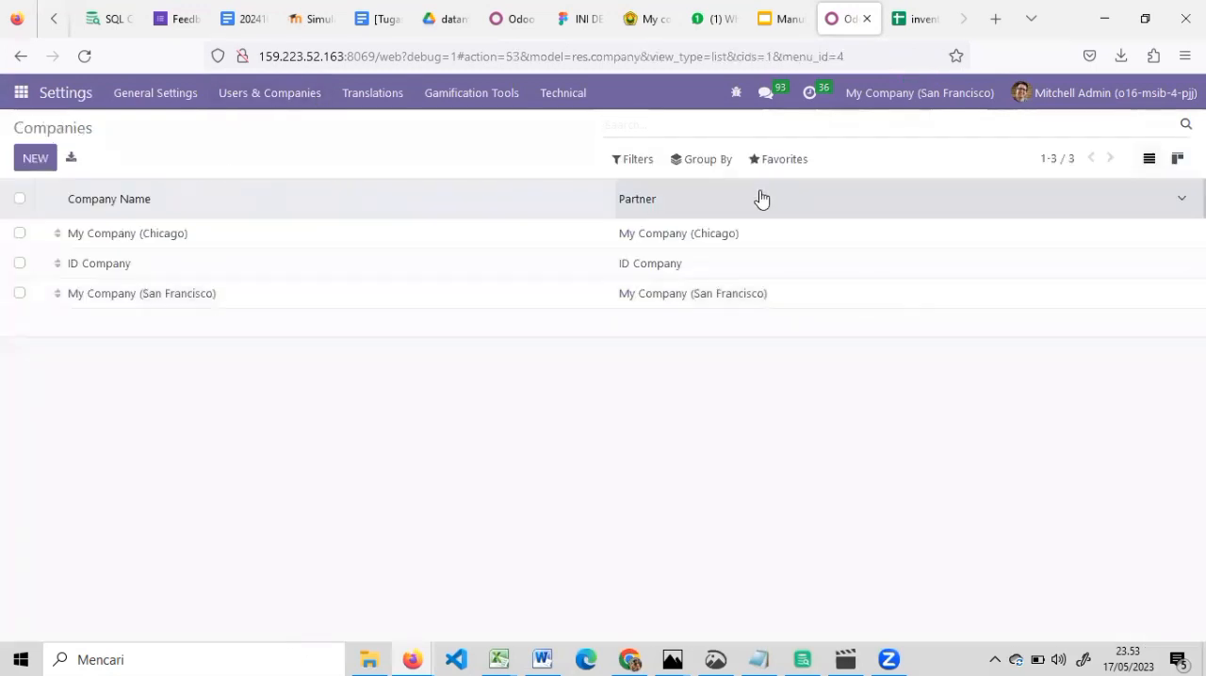
click(785, 169)
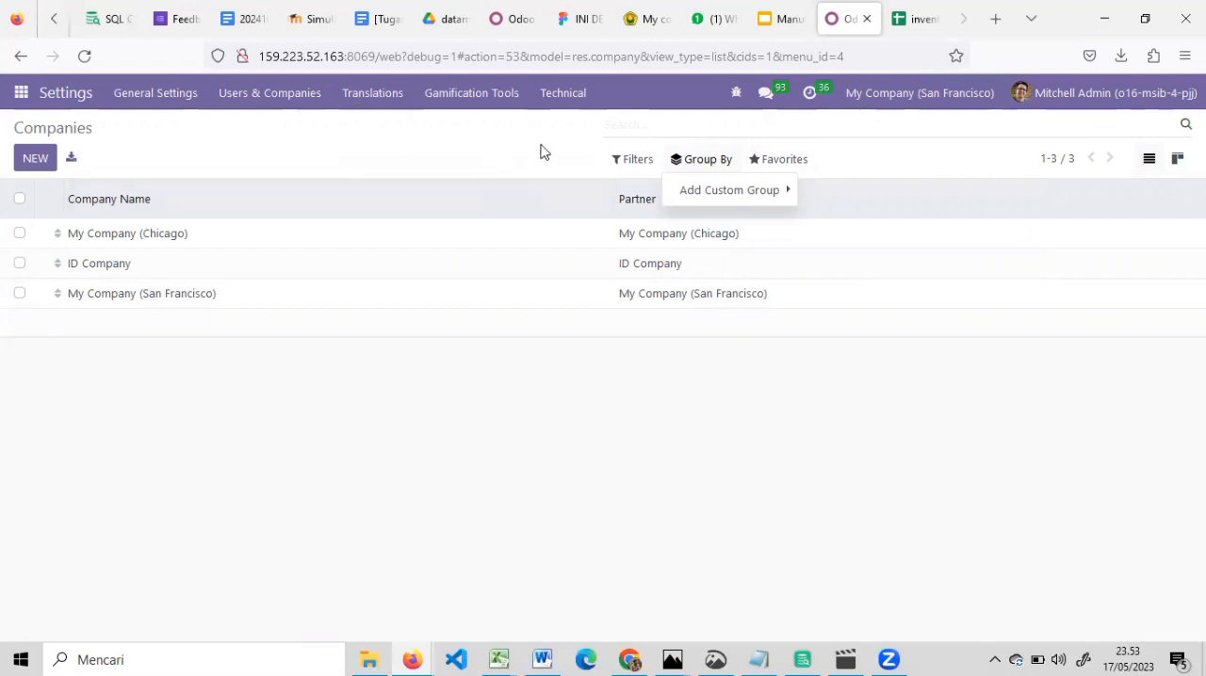
click(21, 56)
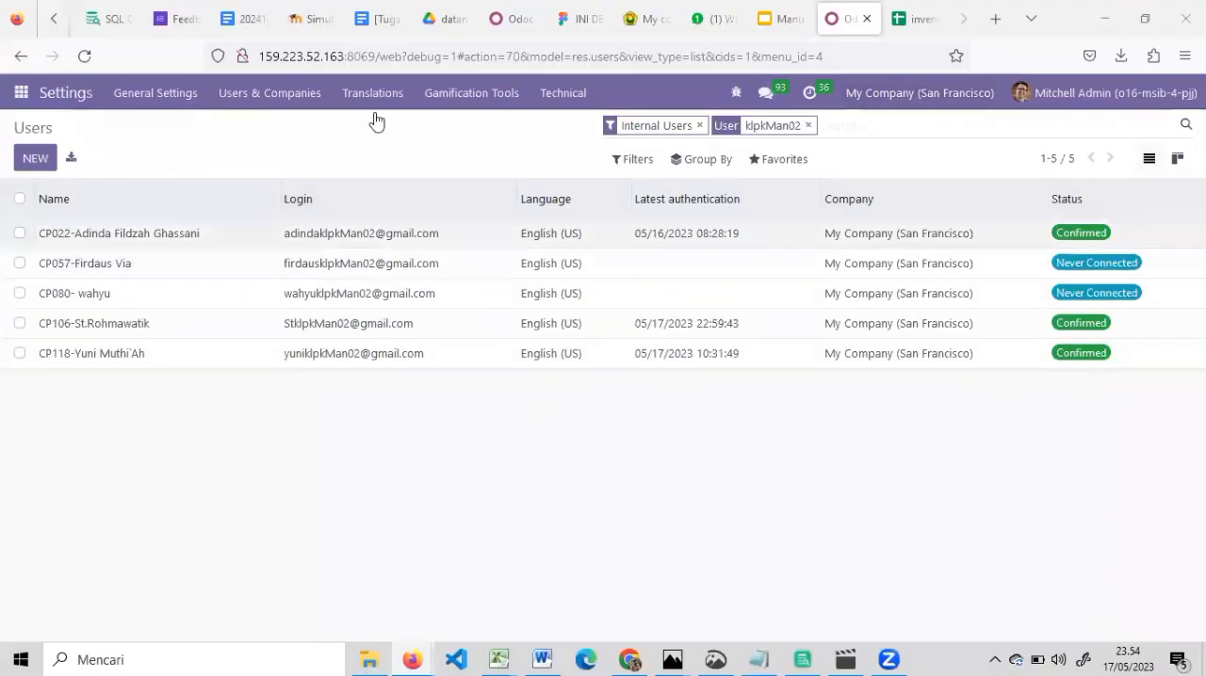
Open the first user in the filtered list and review the access rights from top to bottom
click(331, 236)
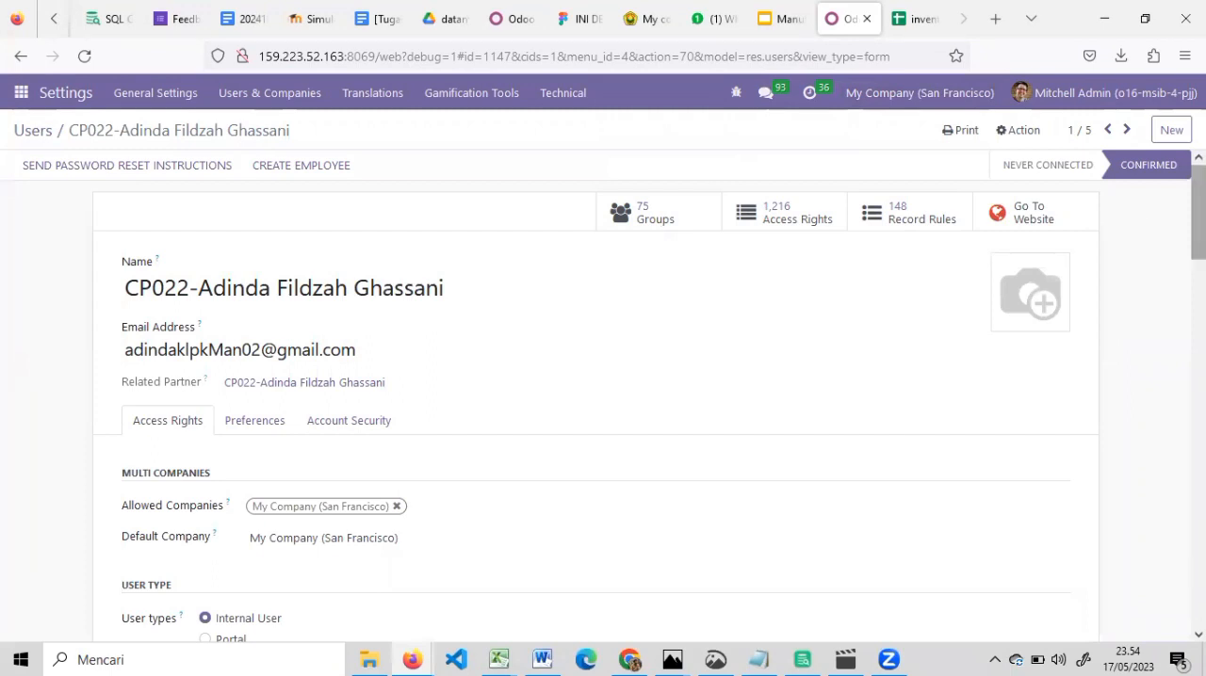
scroll(603, 376, down, 4)
scroll(1122, 402, down, 5)
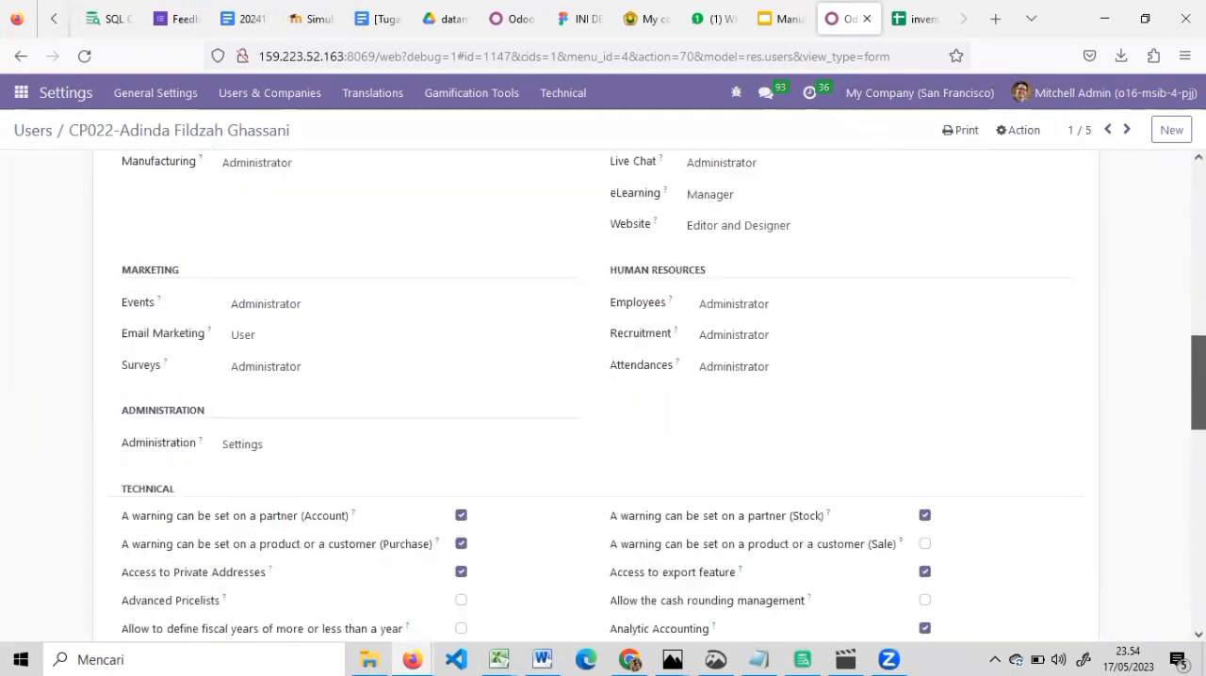
scroll(1092, 358, up, 9)
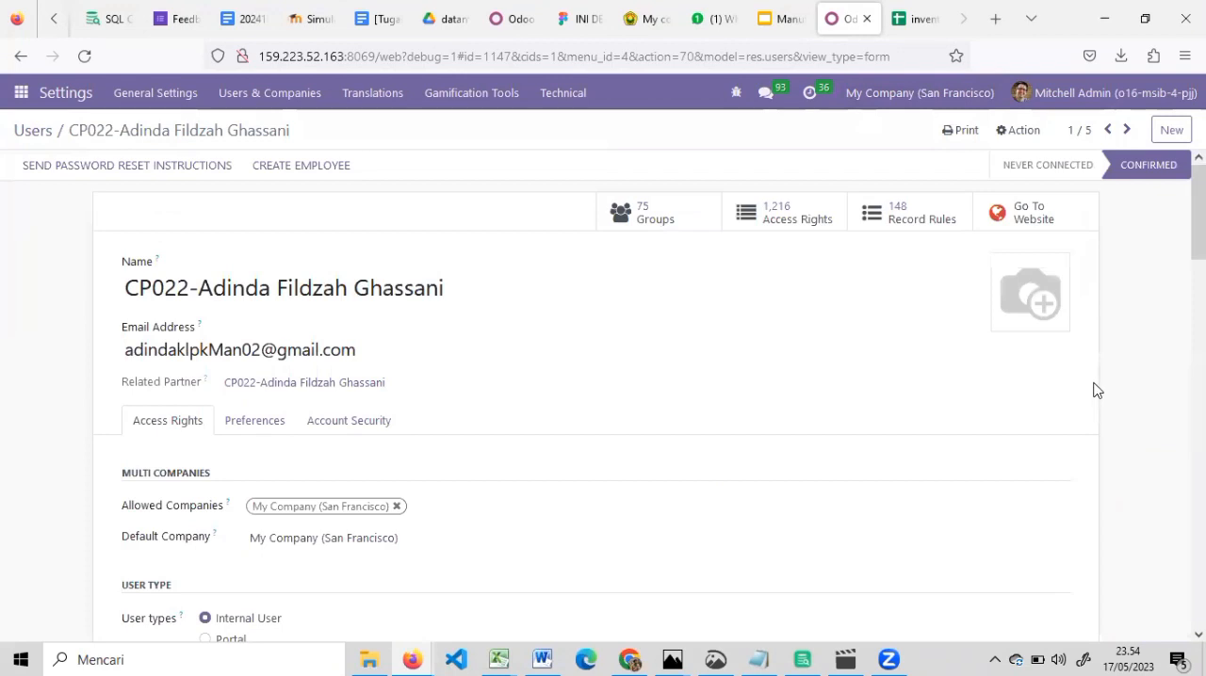
Go to the second user's record and review the inventory, purchase and manufacturing access rights
click(1126, 135)
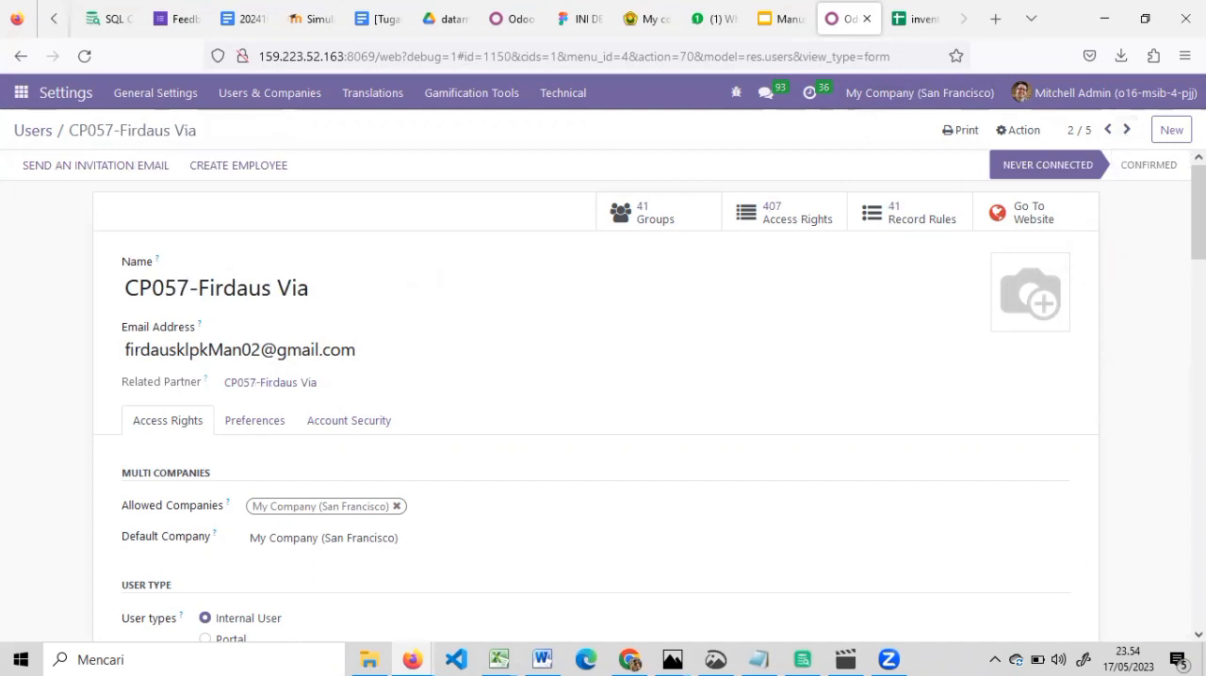
scroll(603, 391, down, 7)
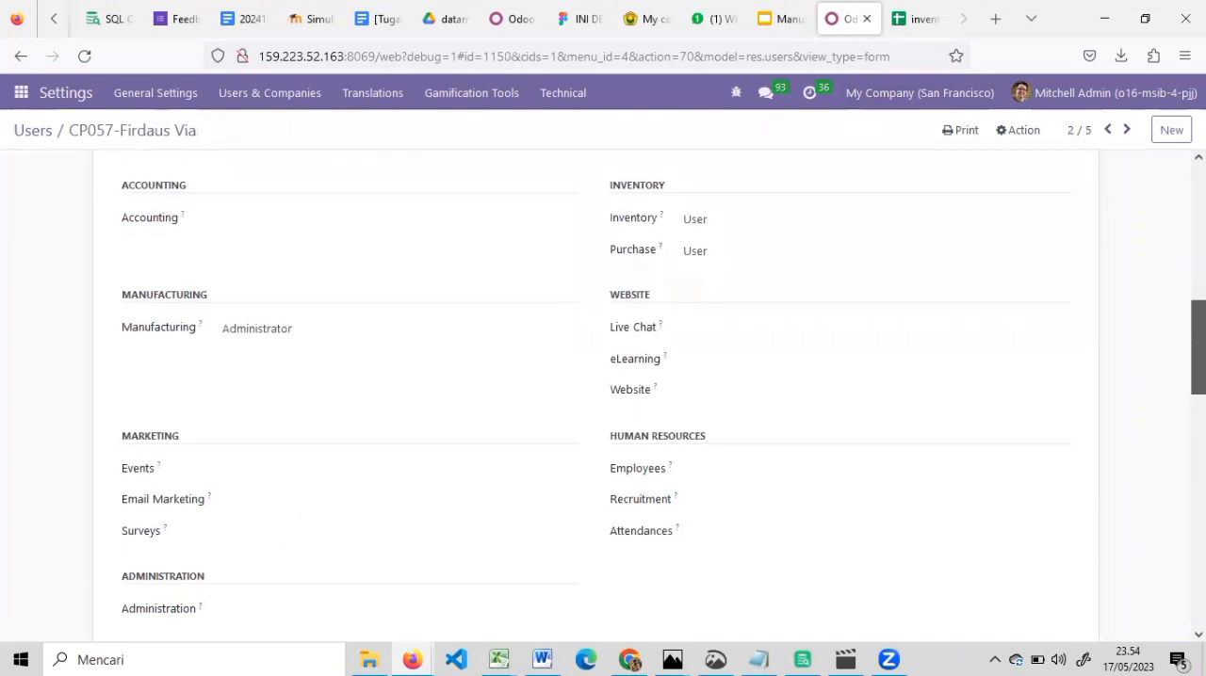
scroll(892, 278, up, 1)
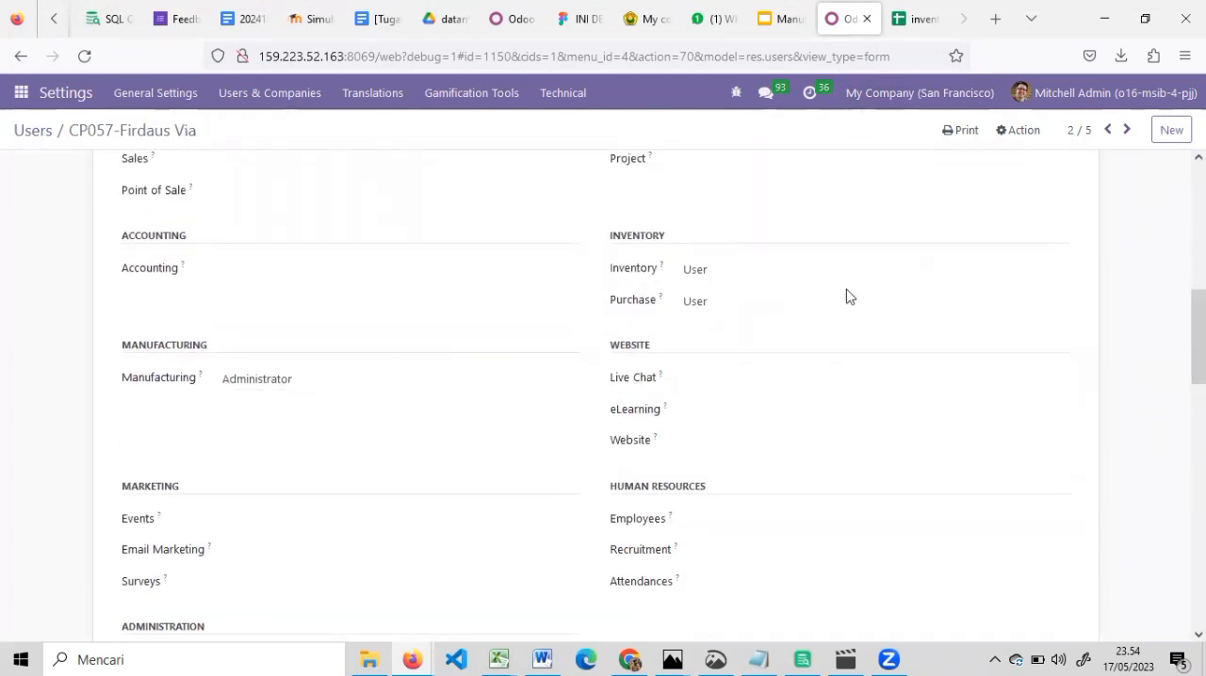
click(816, 158)
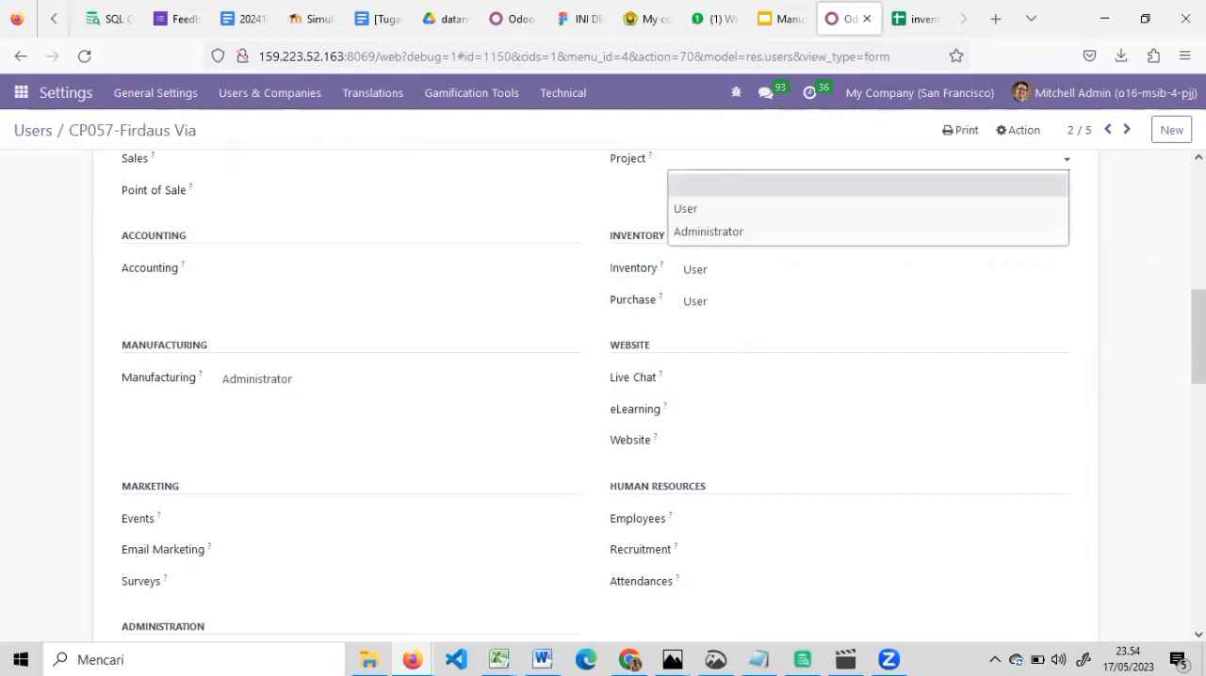
Review the access rights of the third user and continue to the fourth user's record
click(1121, 141)
click(1120, 141)
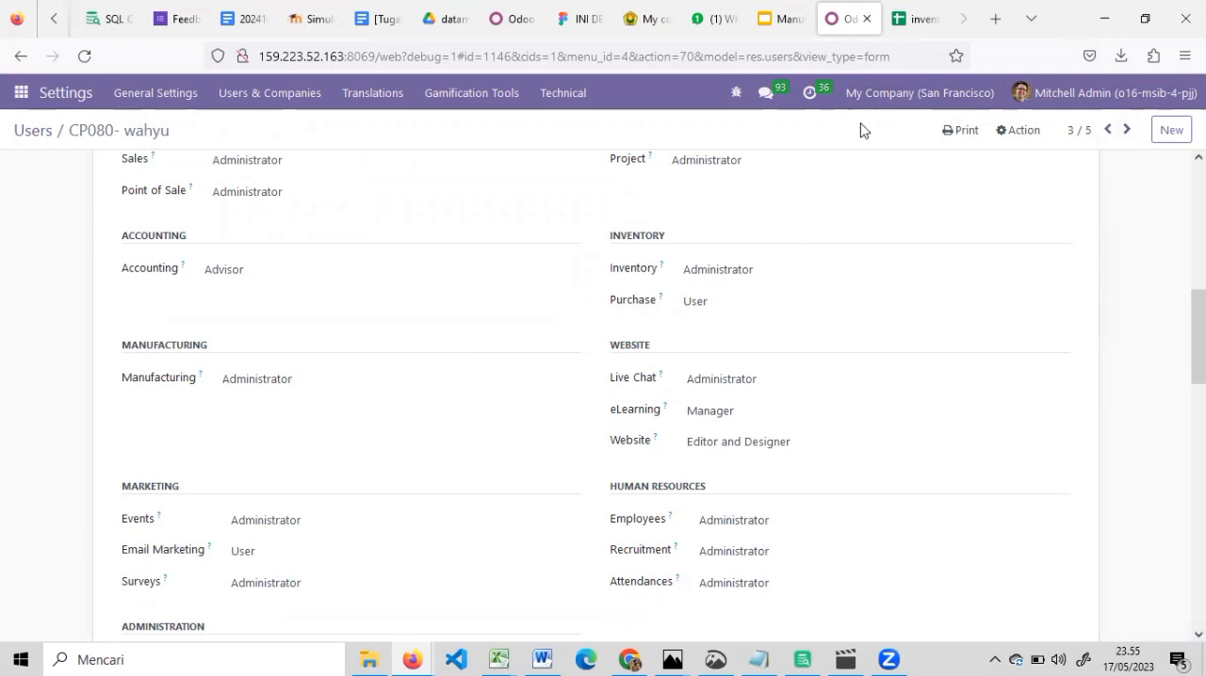
click(1126, 132)
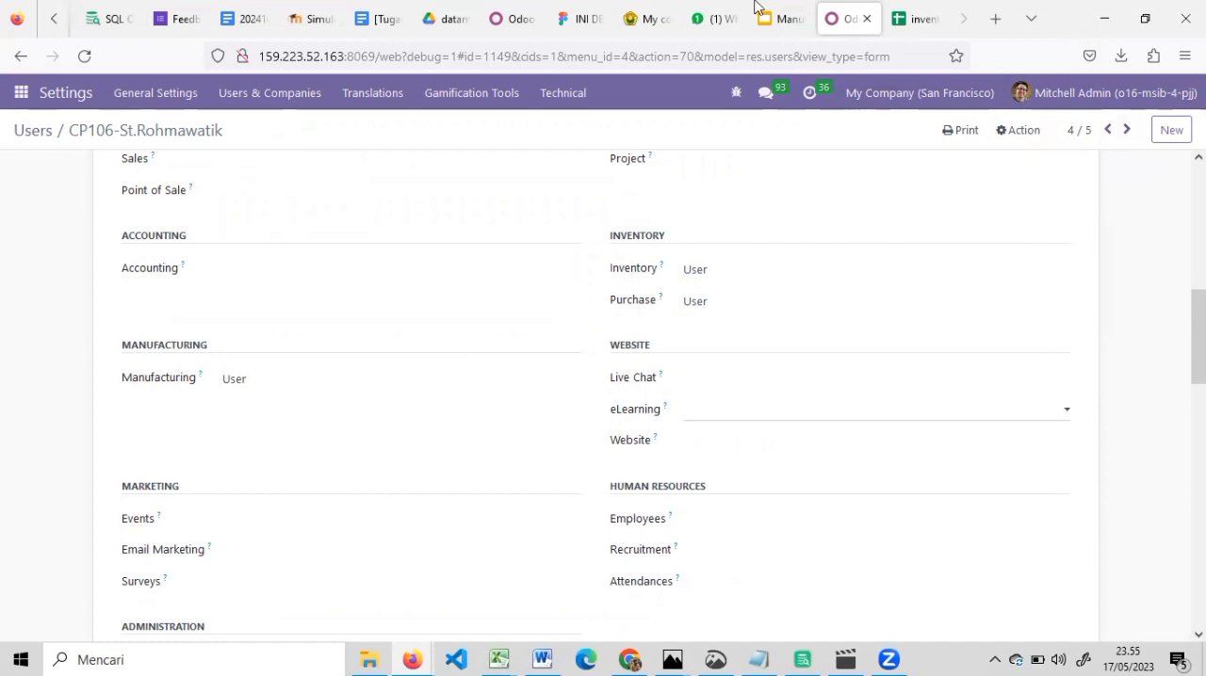
Check the fourth user's role in the inventory spreadsheet, return to Odoo, and view the fifth user's access rights
click(911, 19)
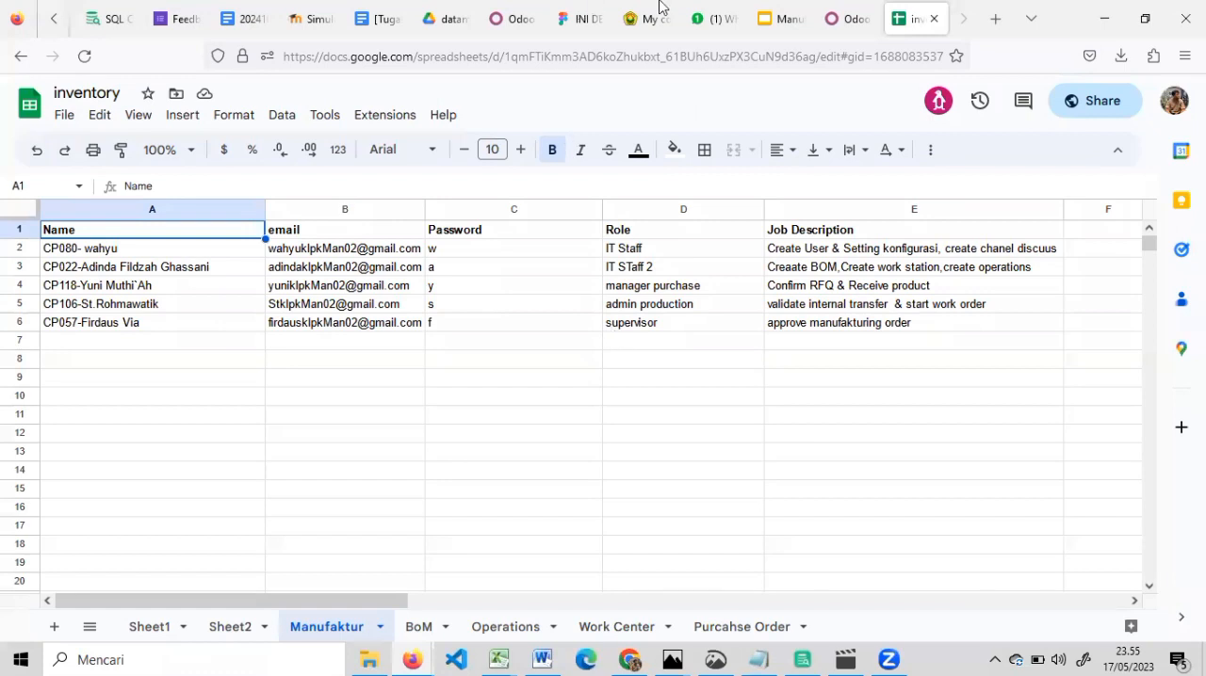
click(839, 19)
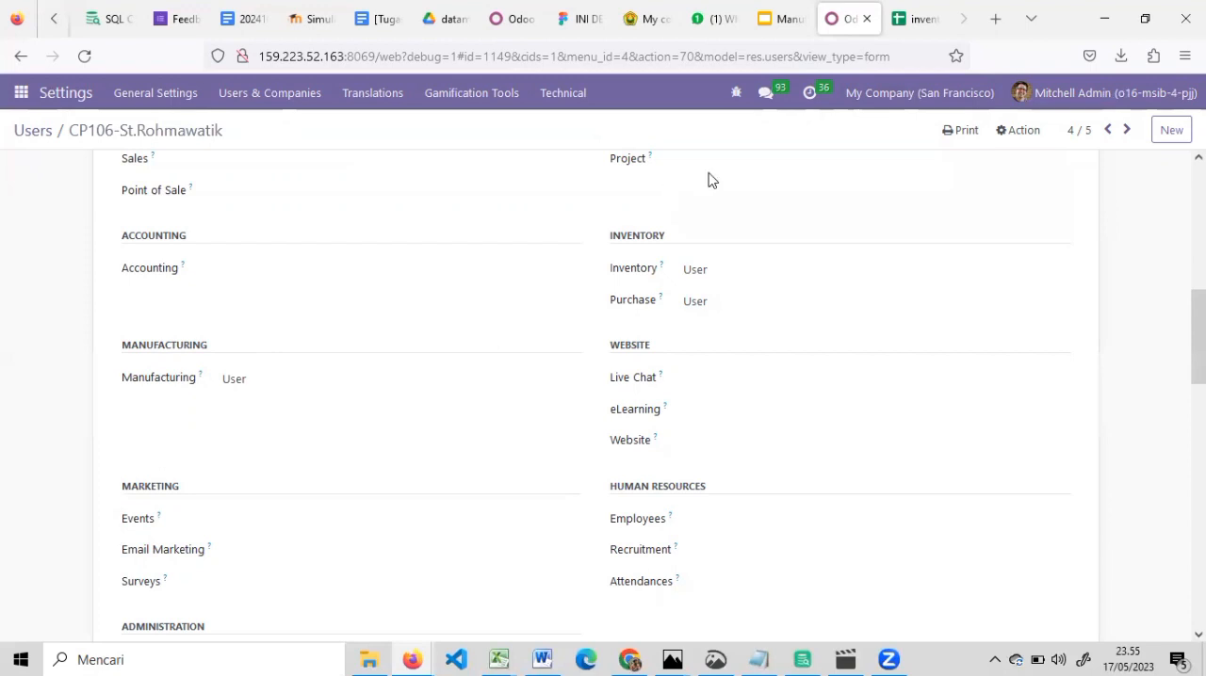
click(1133, 131)
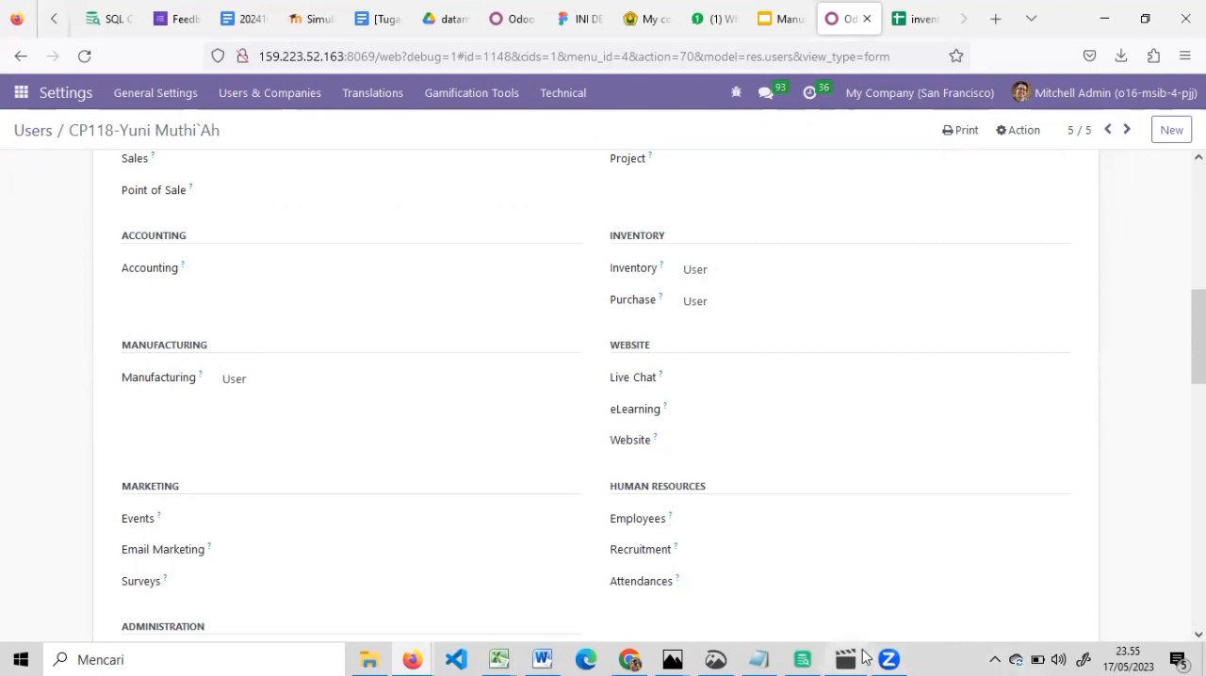
Advance the presentation to the Work Center slide, end the slideshow and switch to the BoM sheet of the Manufacture spreadsheet
mouse_move(848, 657)
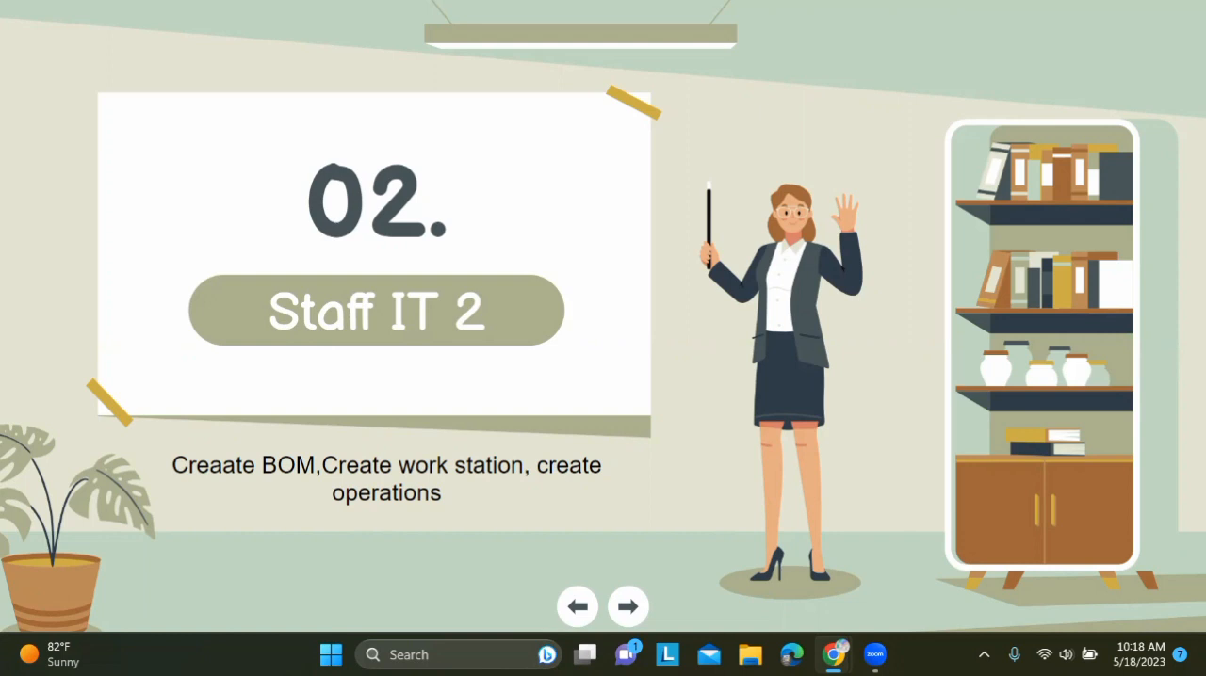
click(941, 216)
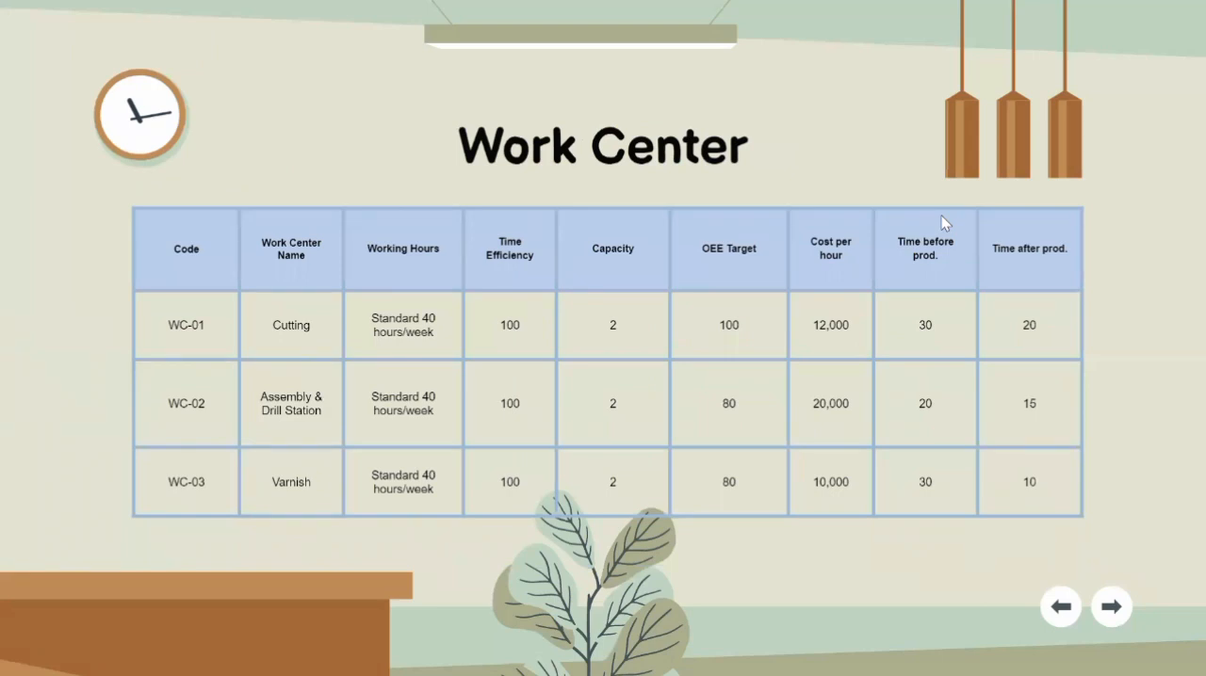
key(Escape)
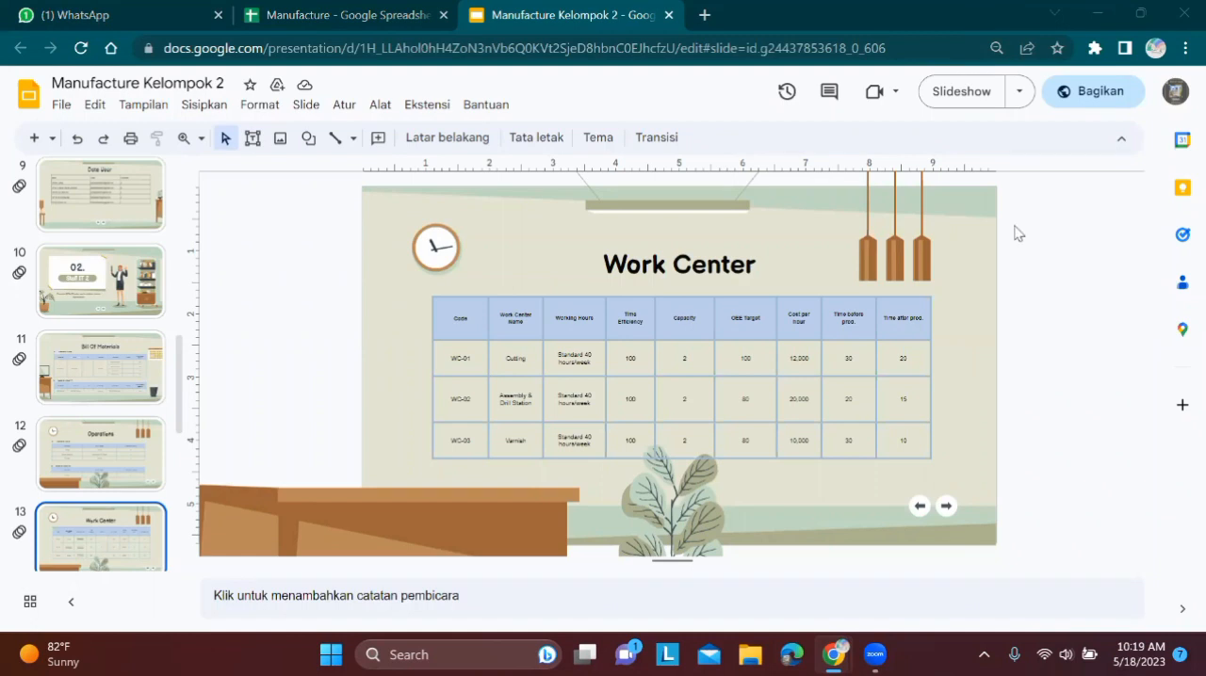
key(ctrl+shift+Tab)
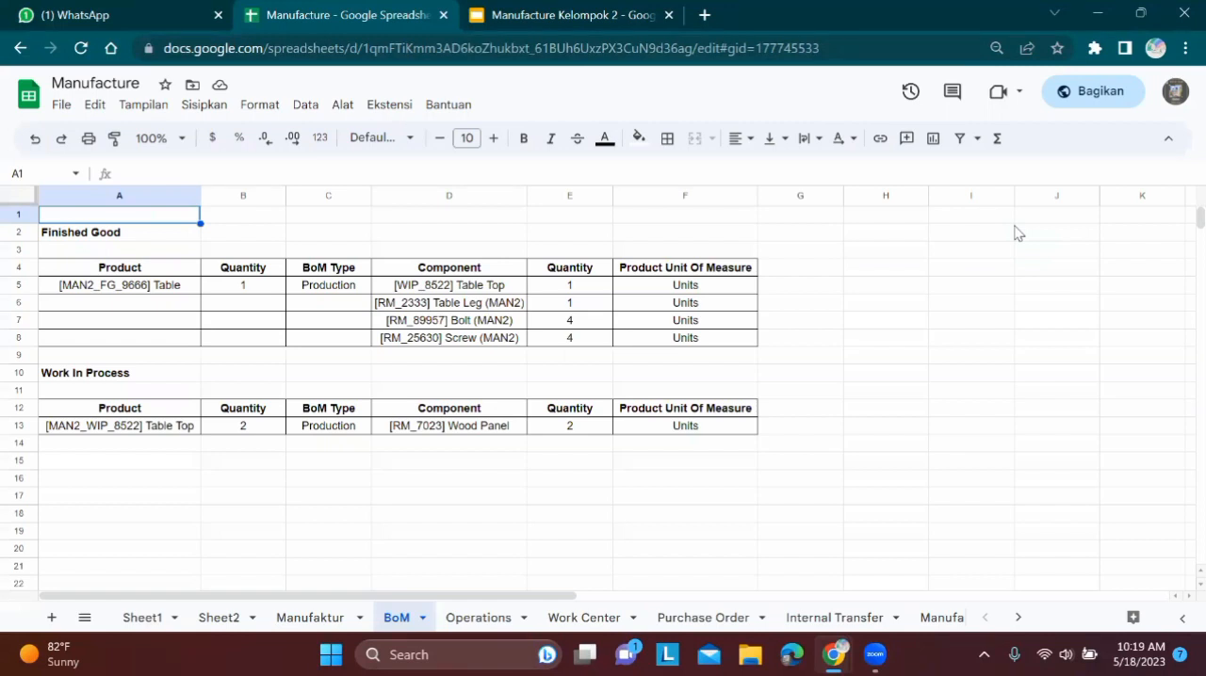
Place the spreadsheet window at full height beside the Odoo window and open Odoo's Manufacturing app
key(super+Down)
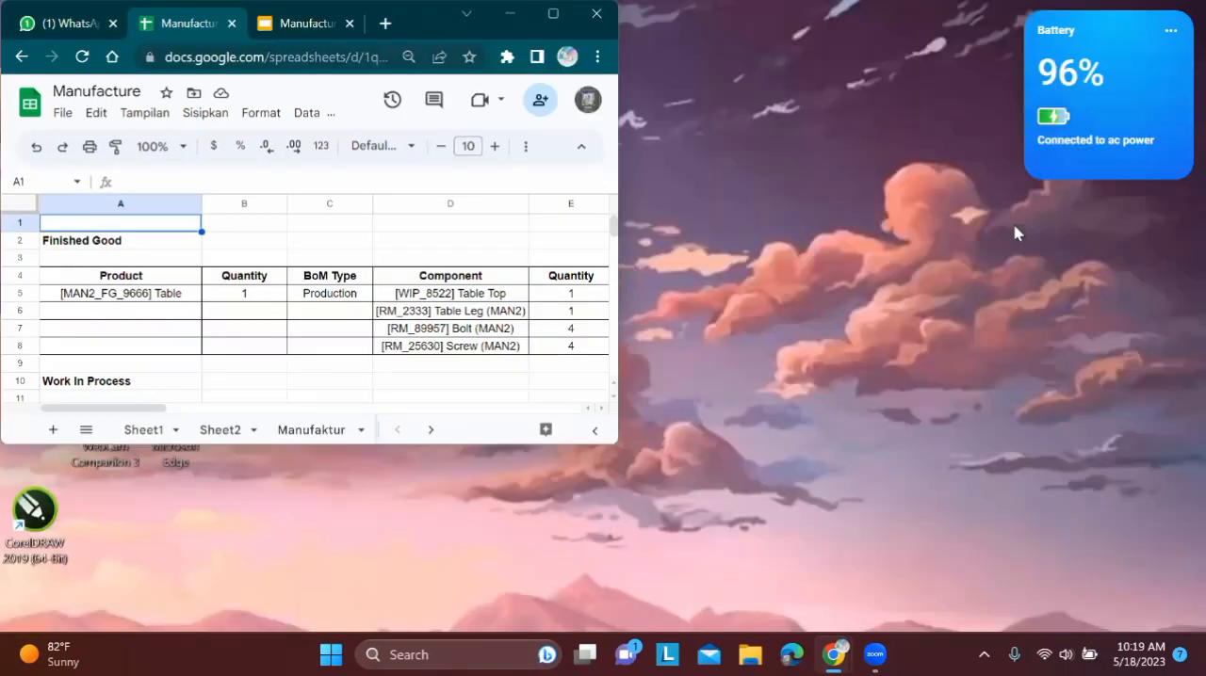
key(super+5)
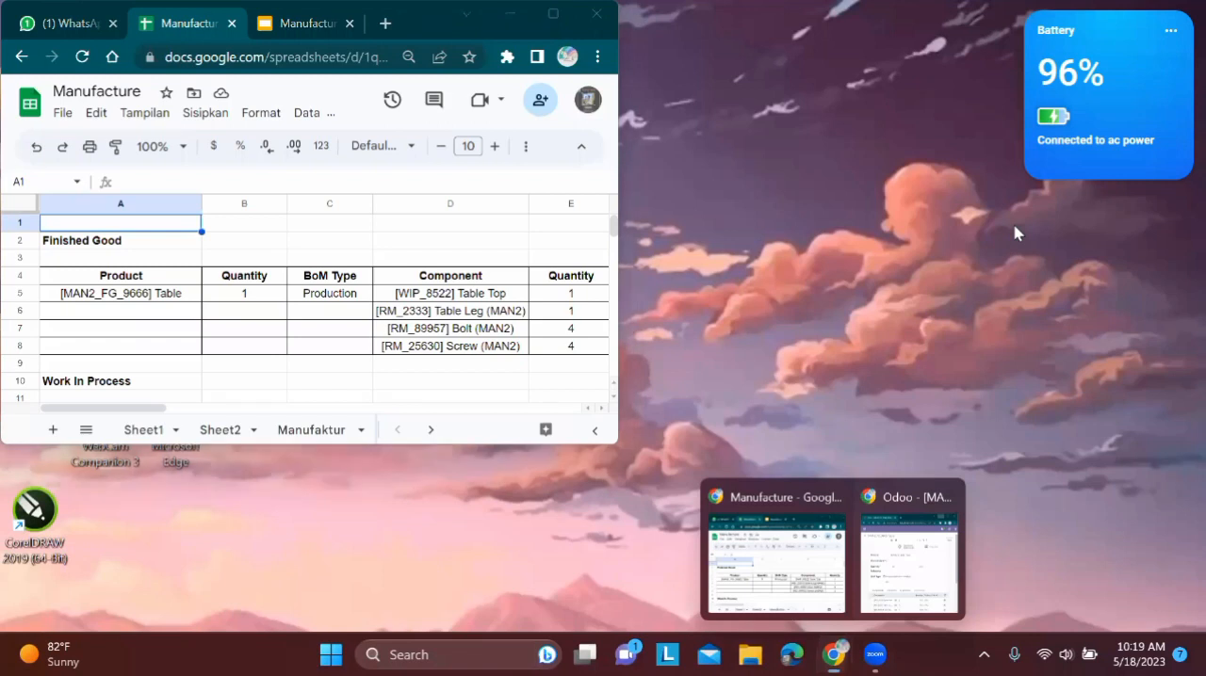
click(918, 549)
click(610, 96)
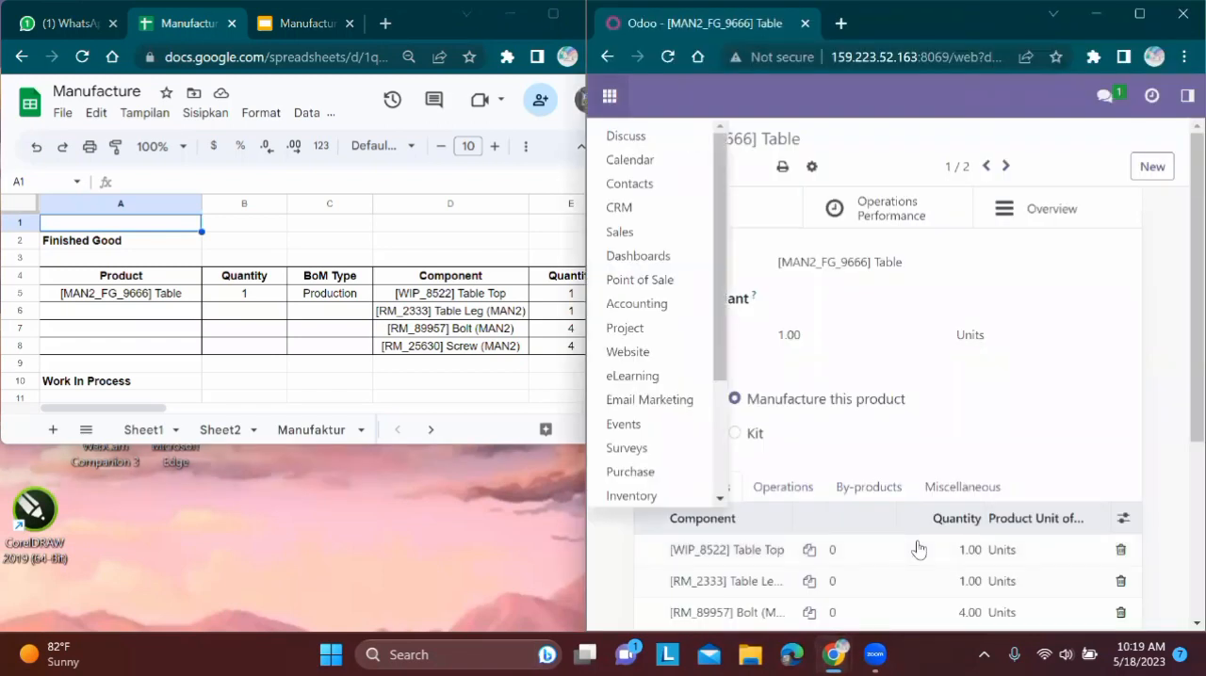
scroll(648, 379, down, 3)
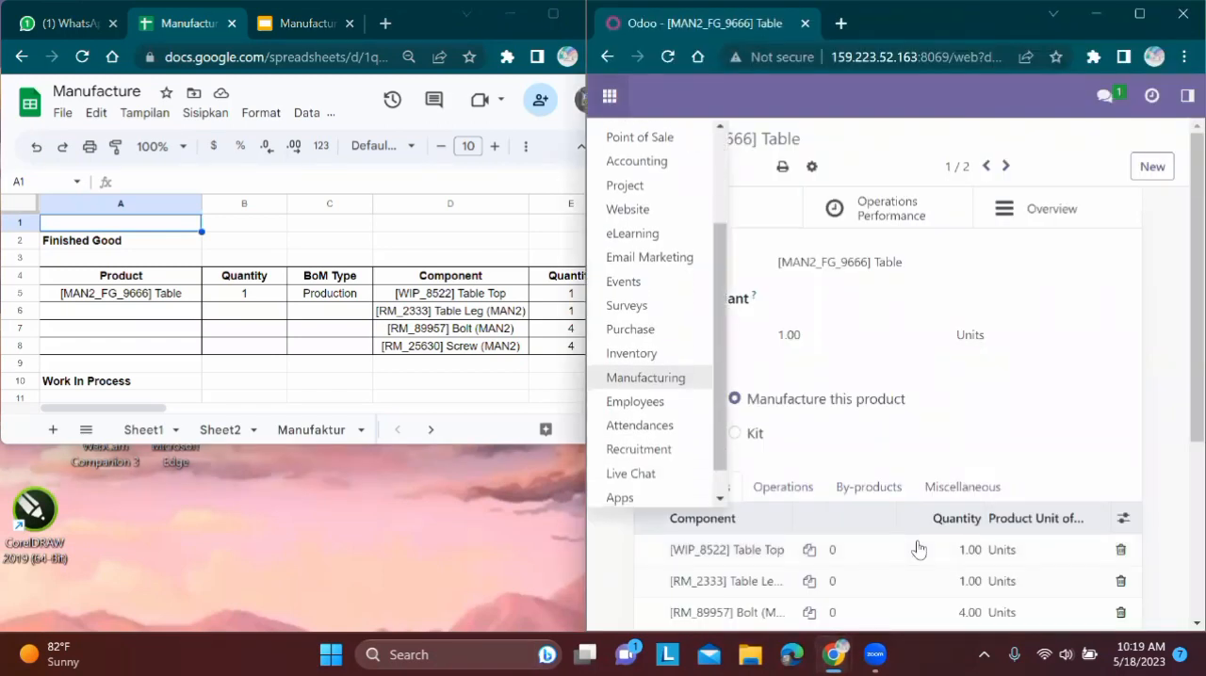
click(646, 378)
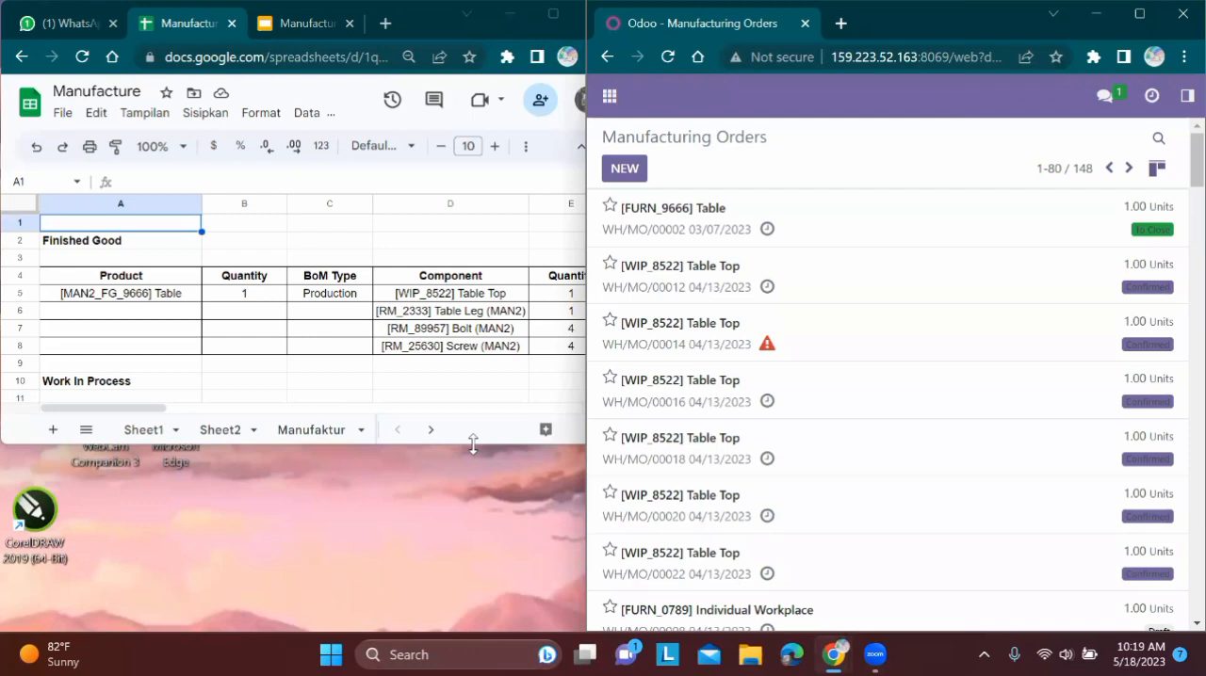
drag(473, 444, 464, 630)
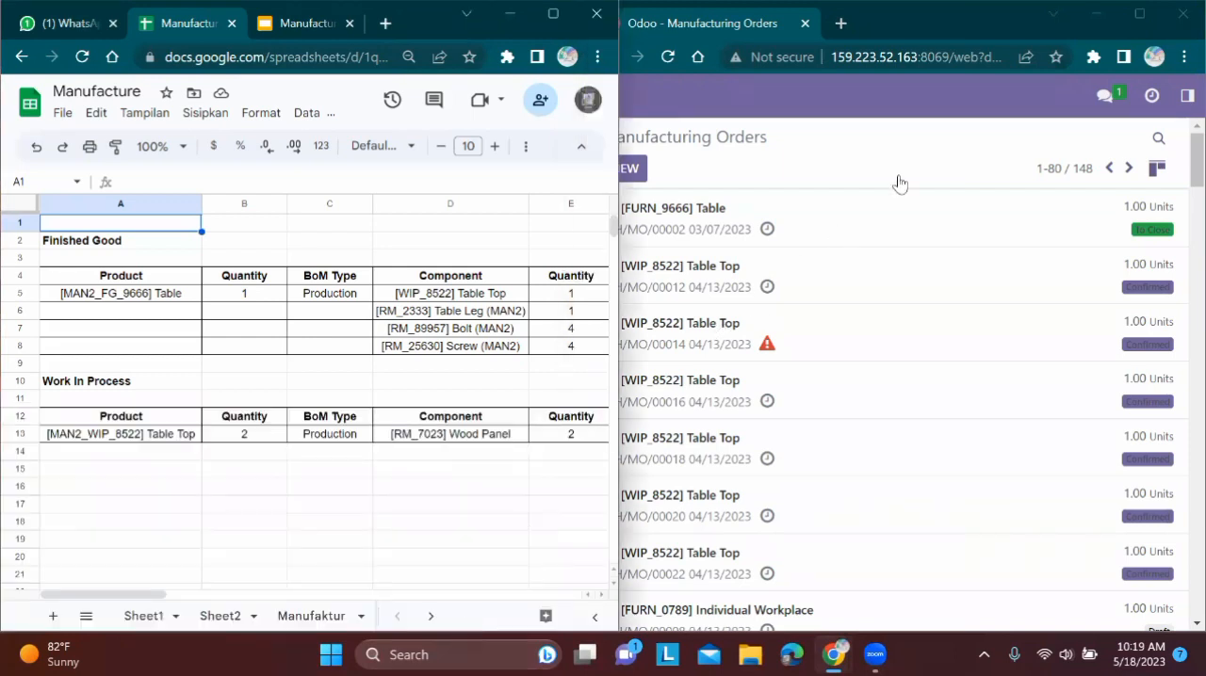
Open the Bills of Materials list beside the spreadsheet and search it for man2
click(1136, 13)
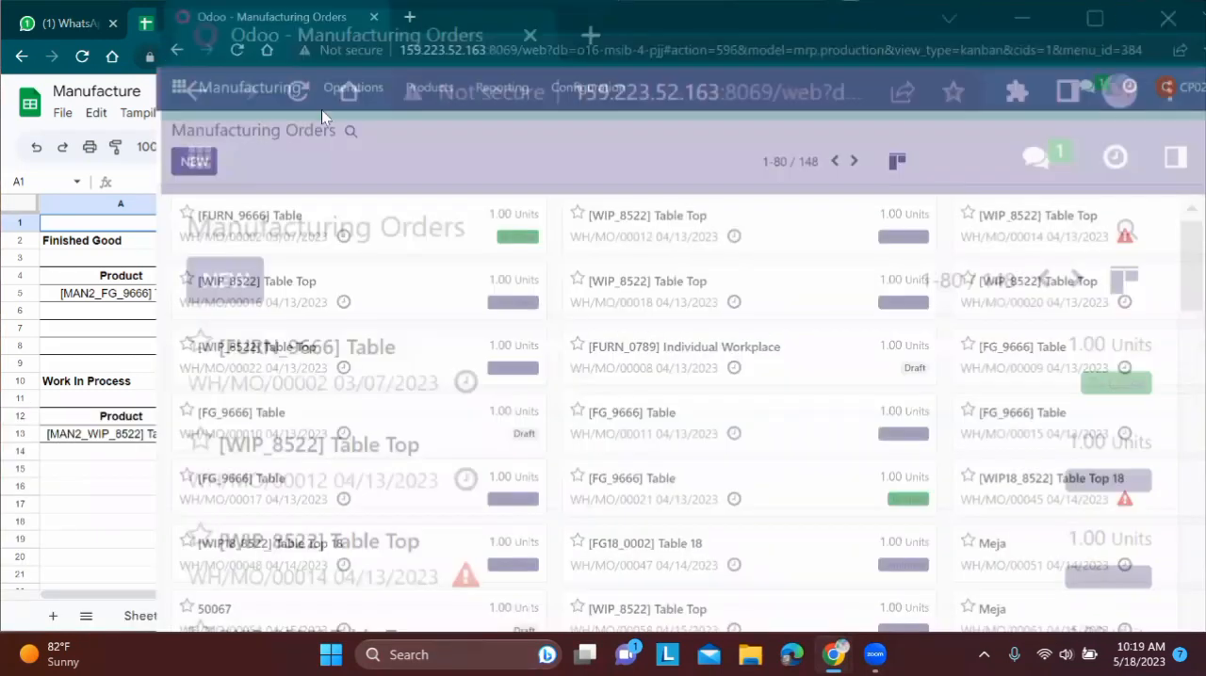
click(267, 92)
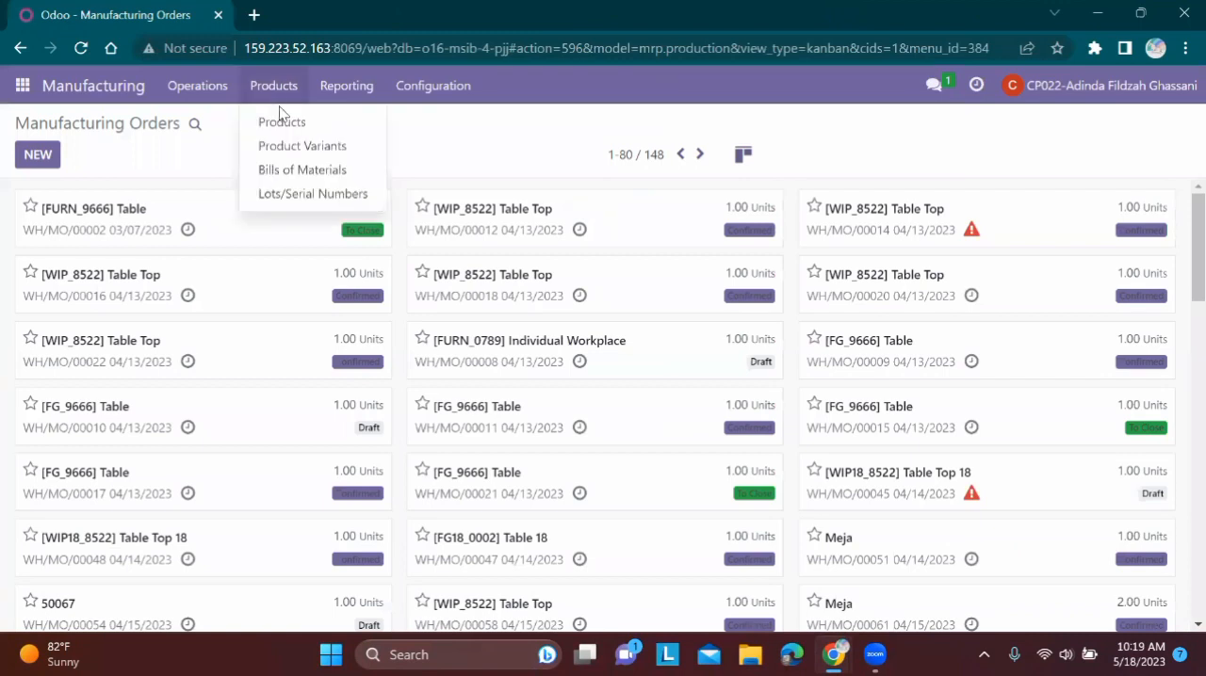
click(328, 177)
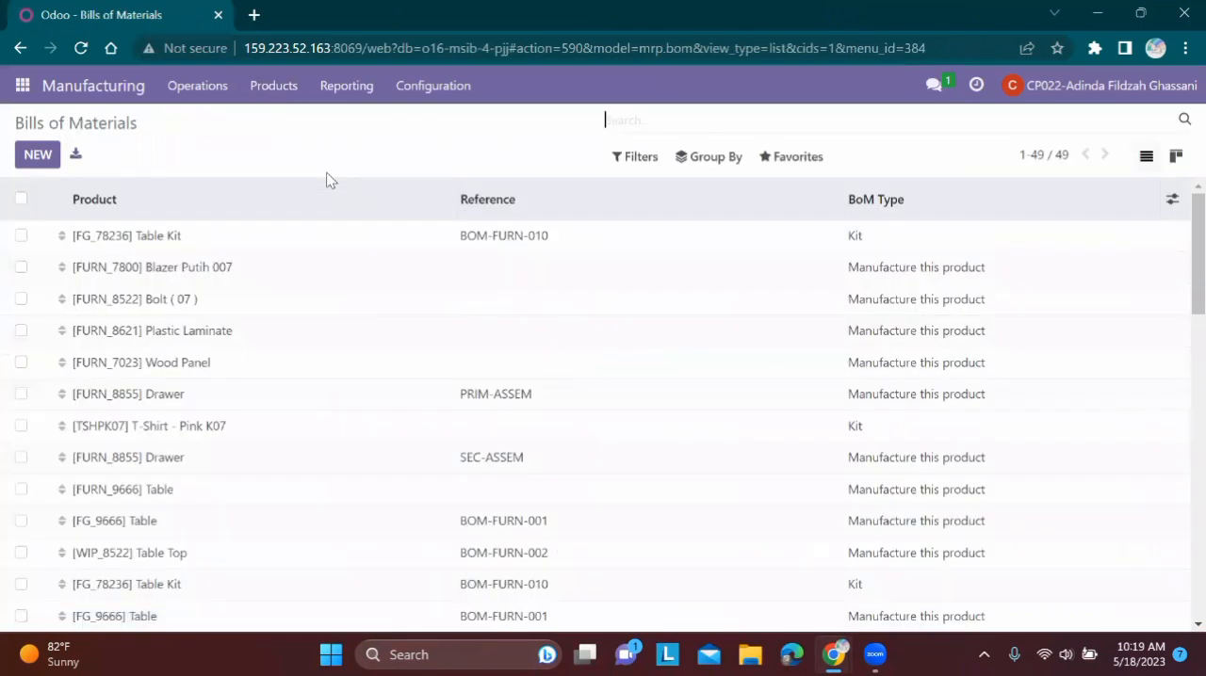
click(1138, 14)
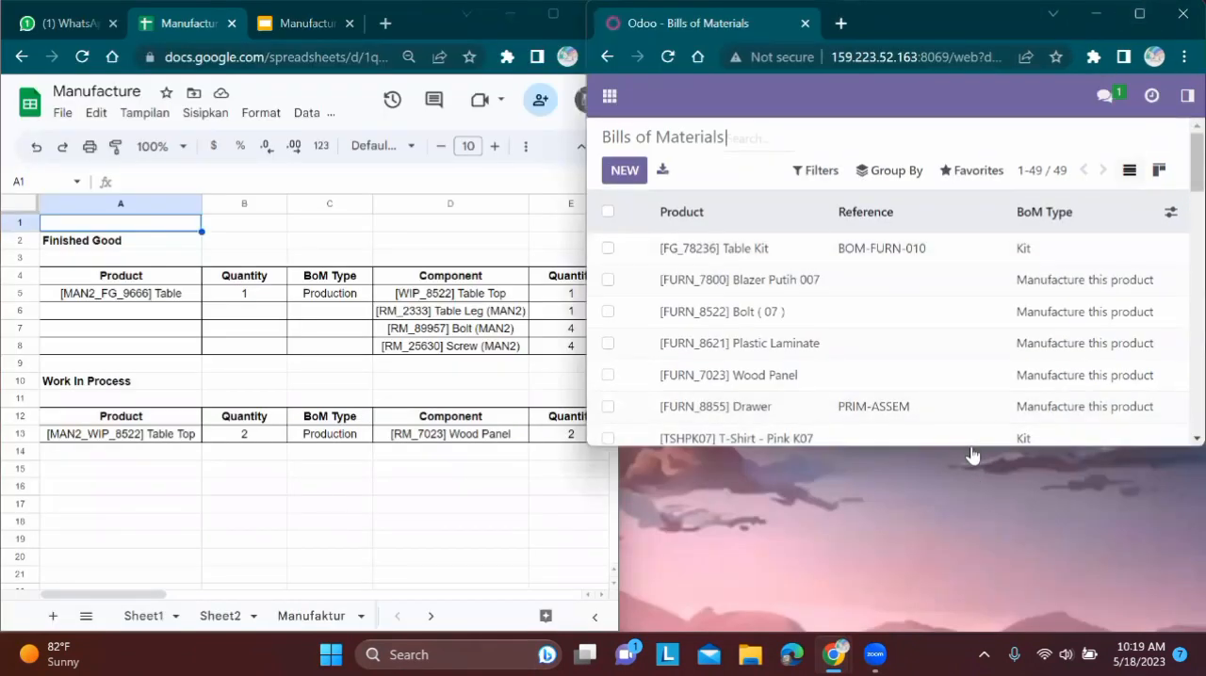
drag(970, 447, 960, 631)
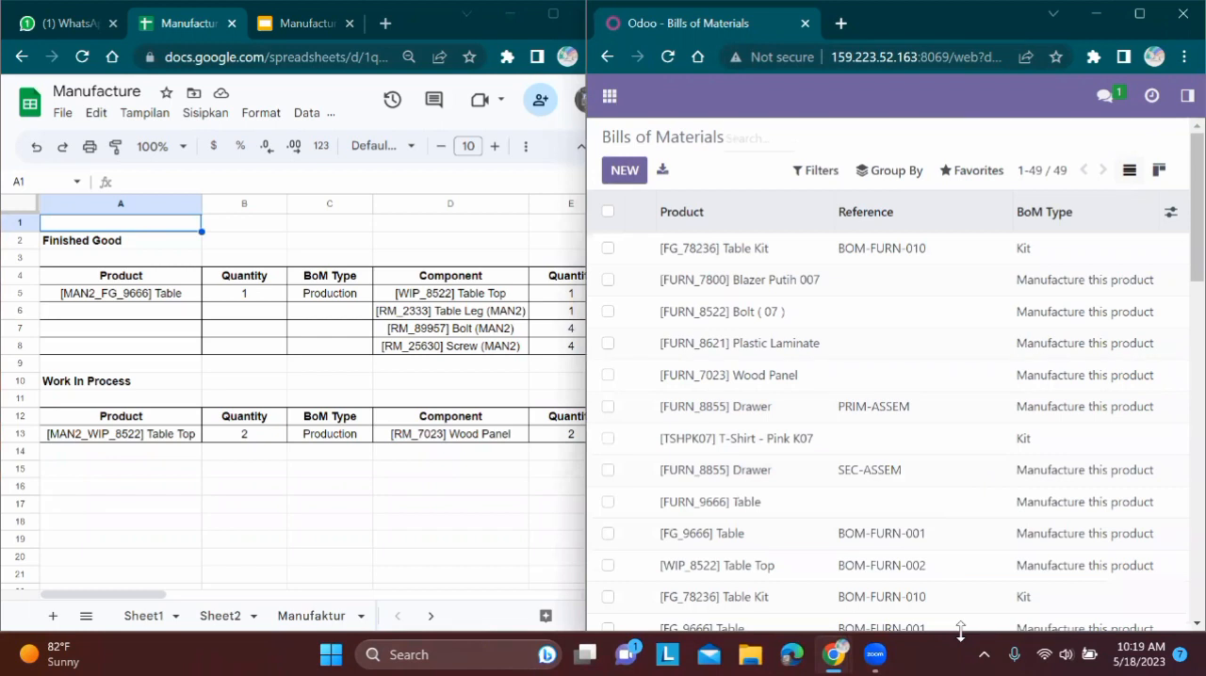
text(man2)
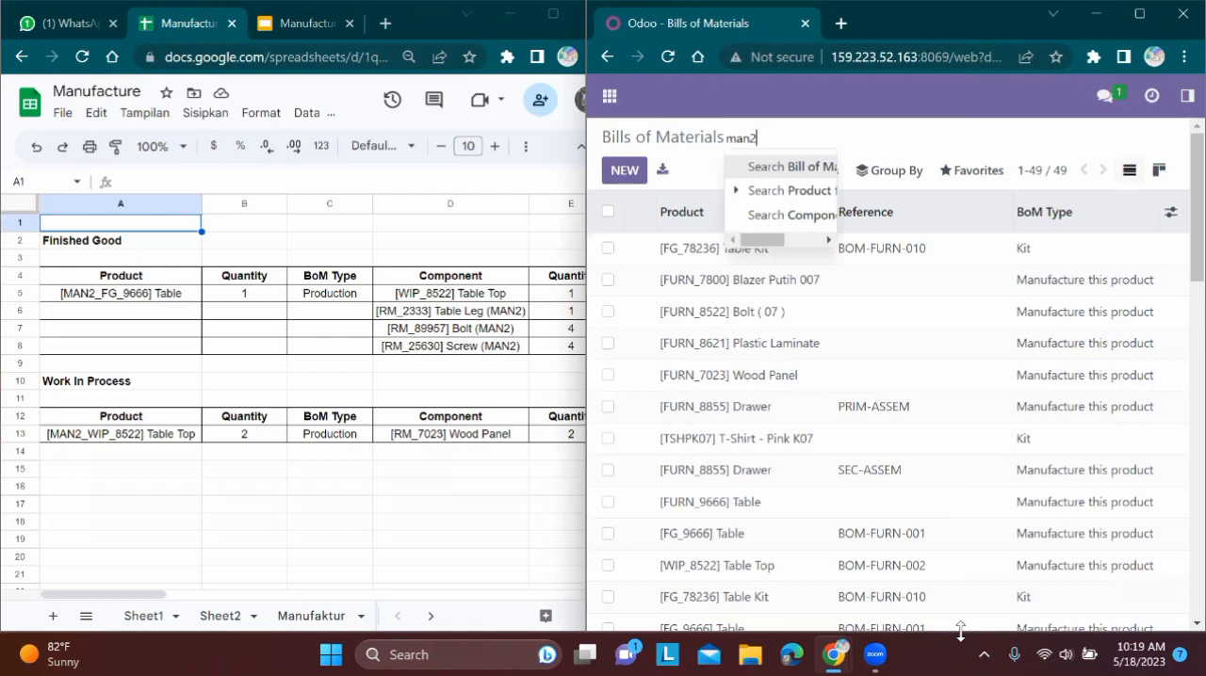
key(Return)
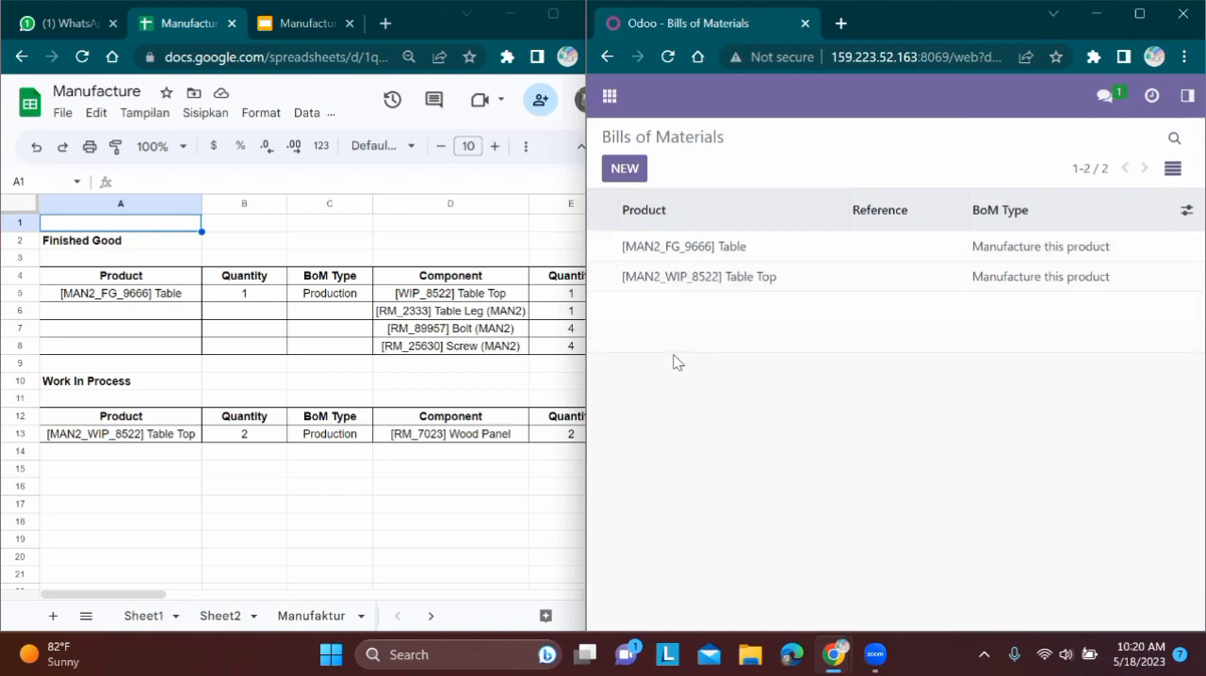
View a blank bill of materials form, return to the list and review the components of the [MAN2_FG_9666] Table BoM
click(620, 178)
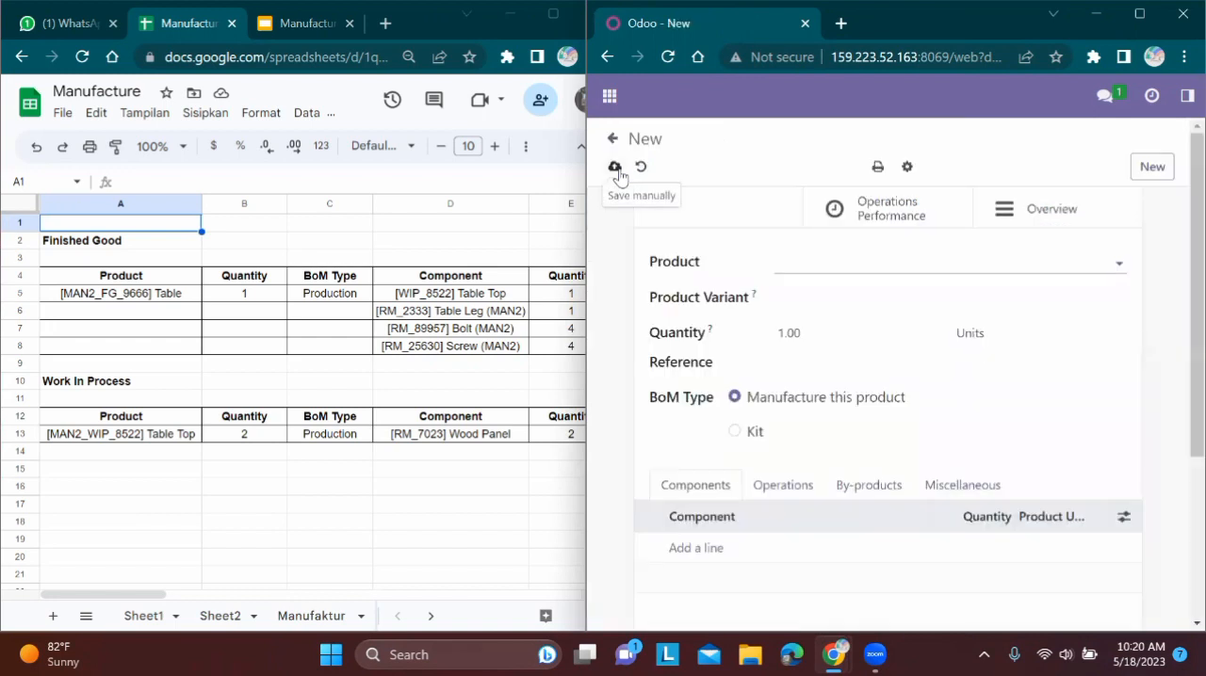
click(609, 57)
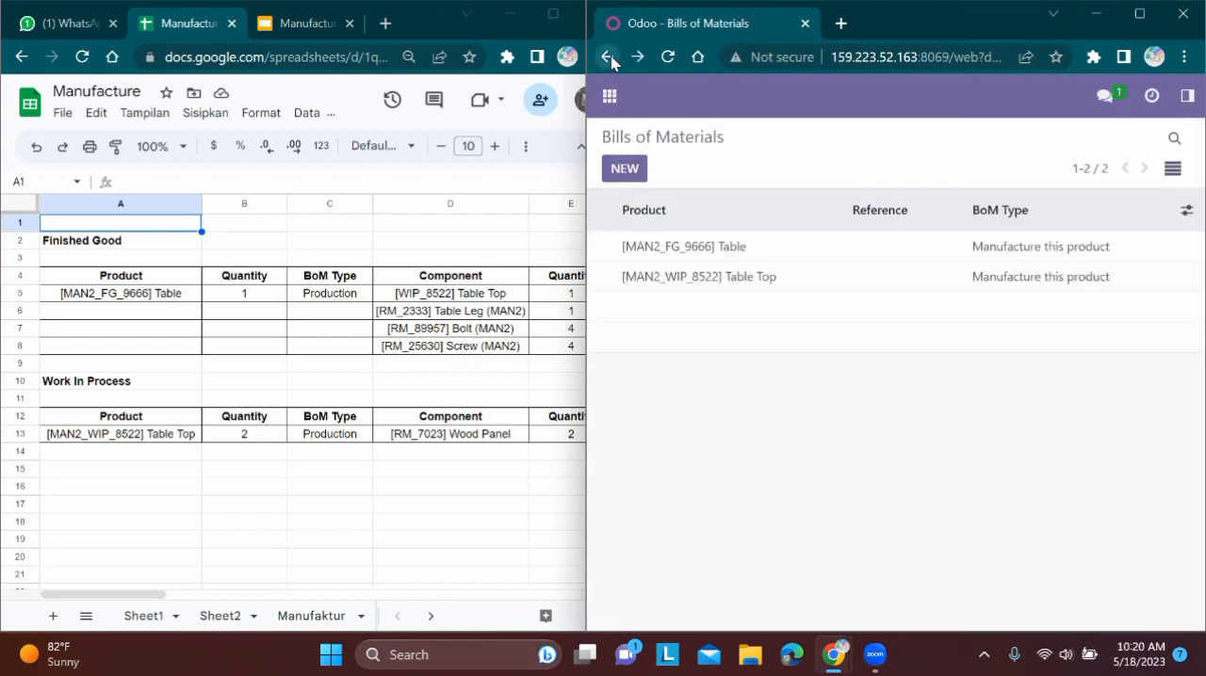
click(697, 249)
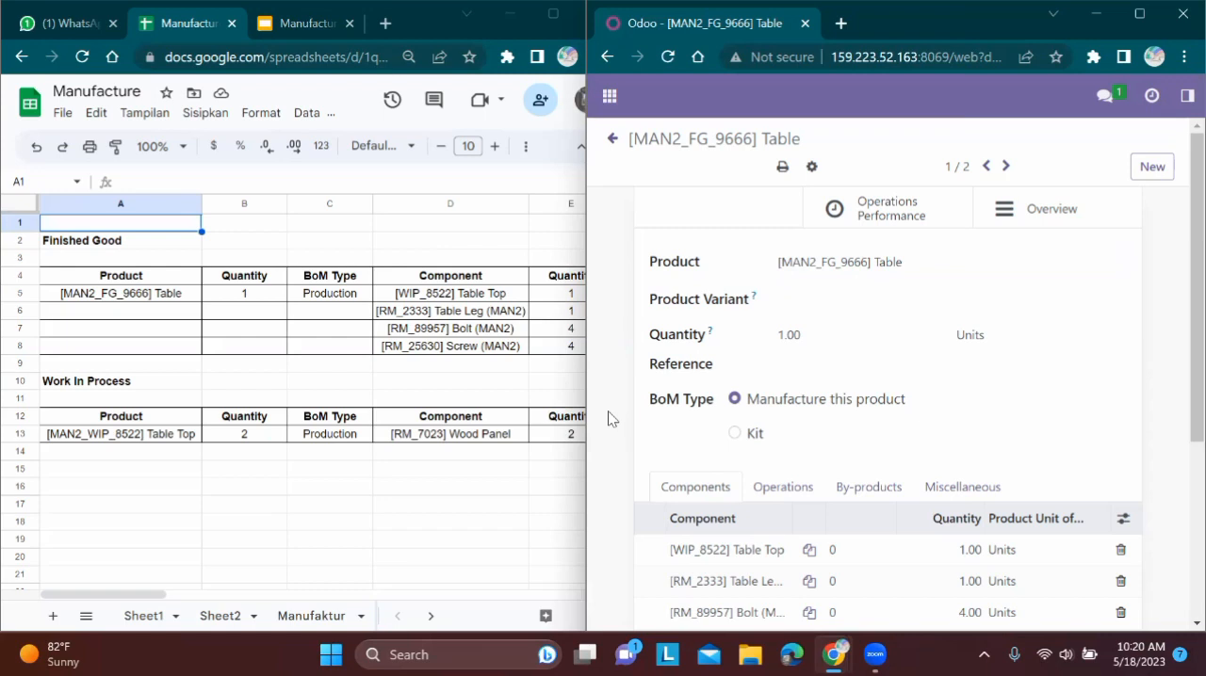
scroll(608, 418, down, 2)
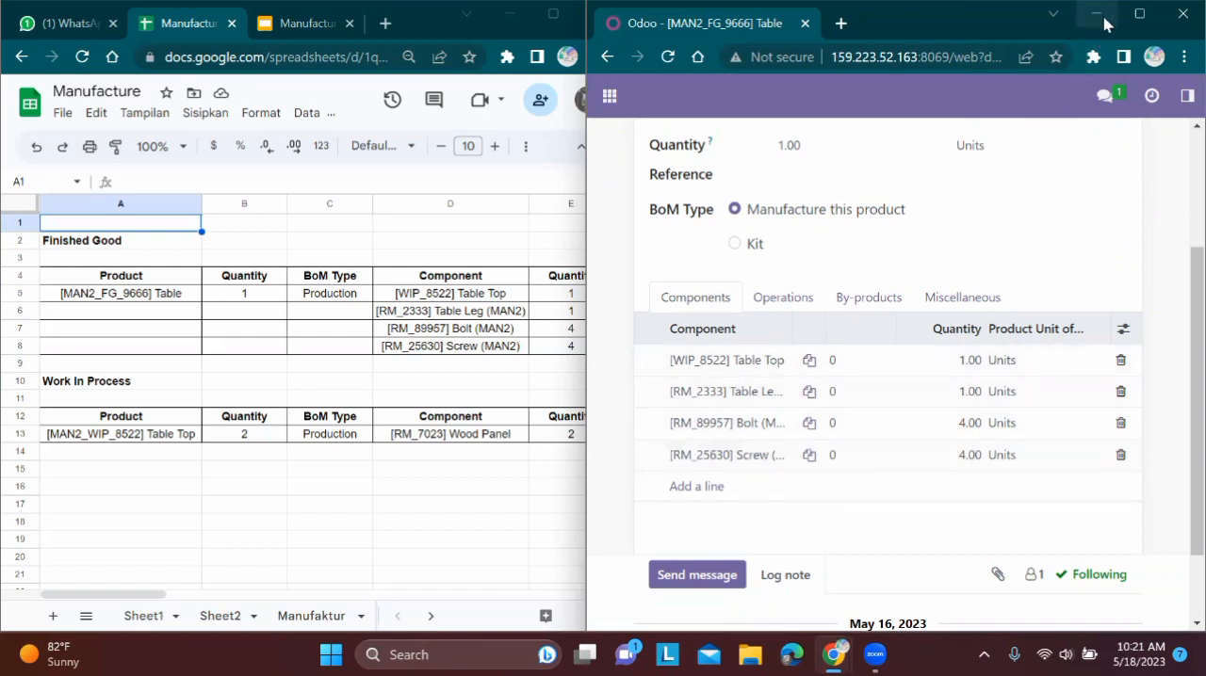
Go to the [MAN2_WIP_8522] Table Top BoM and review its component against the Work In Process table in the spreadsheet
click(1137, 14)
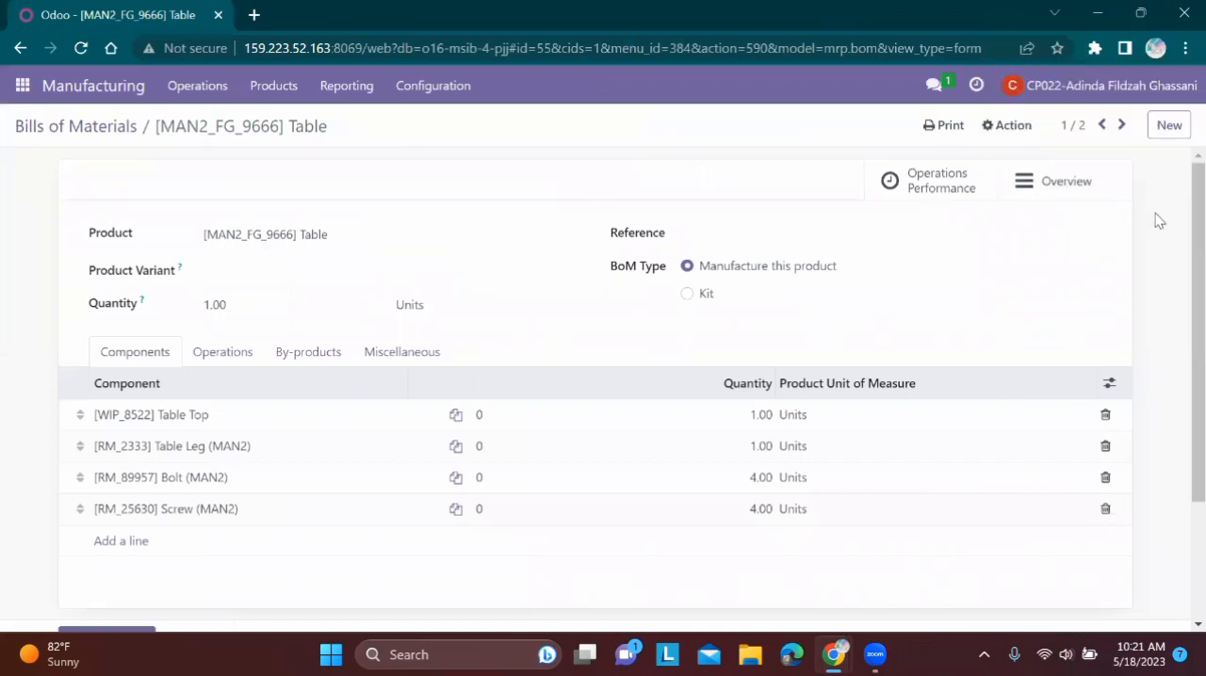
key(alt+n)
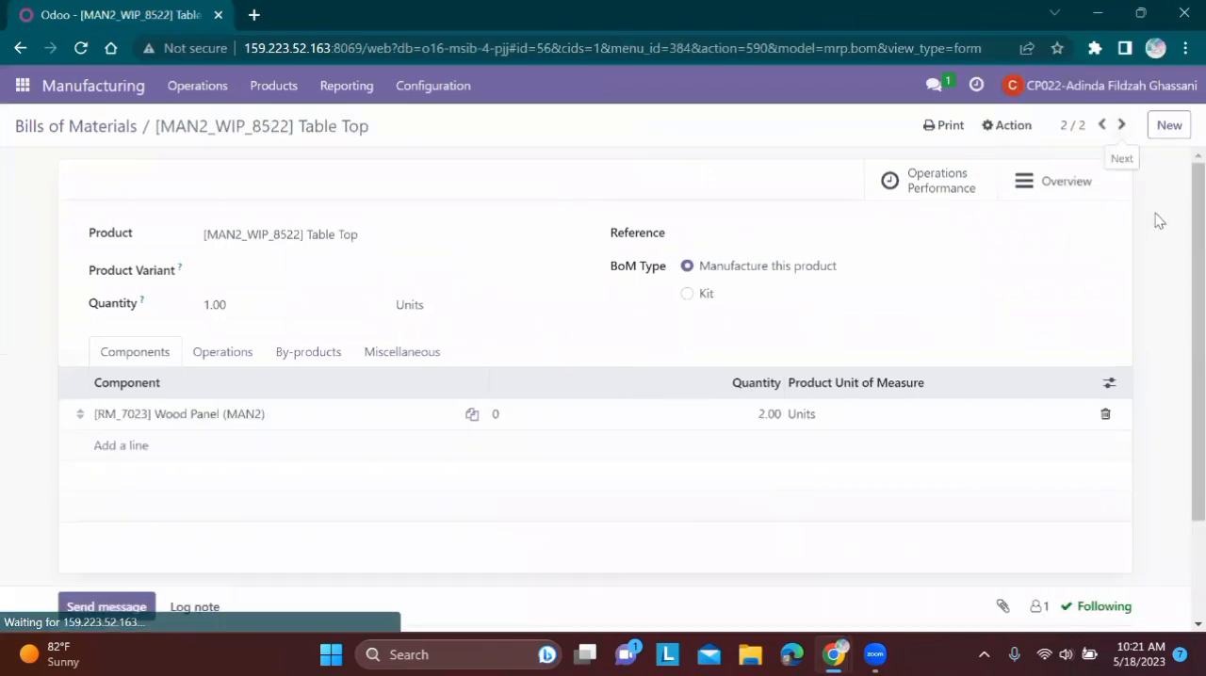
click(1143, 16)
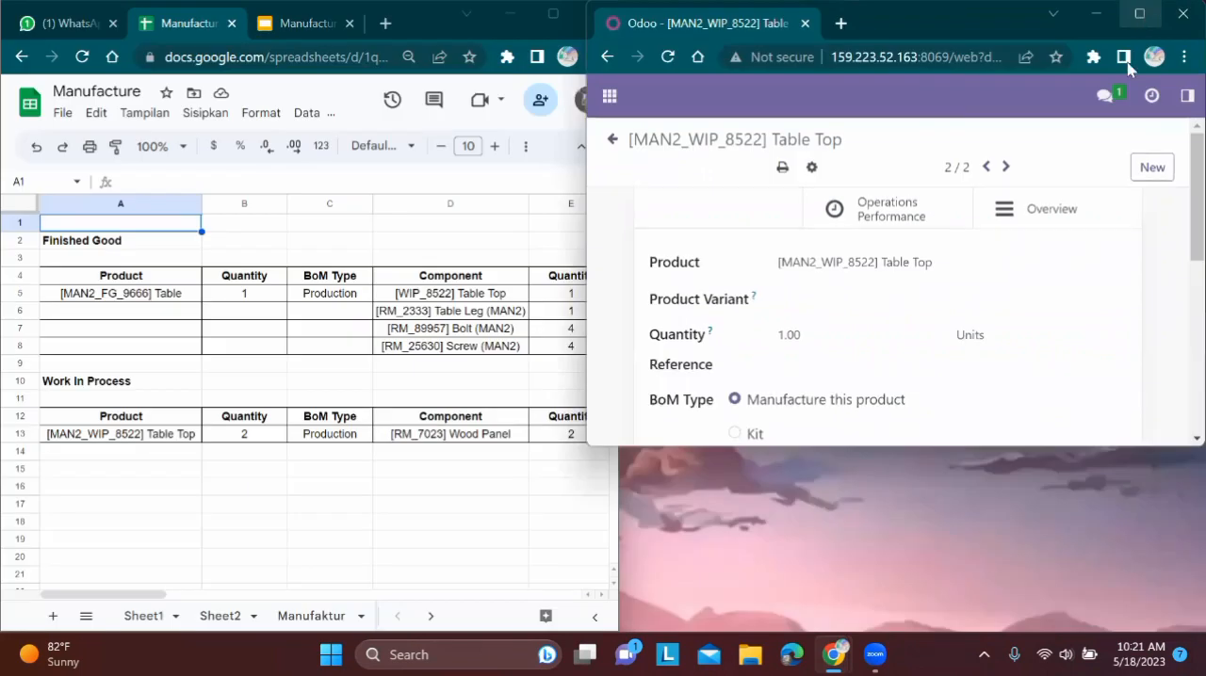
click(1066, 343)
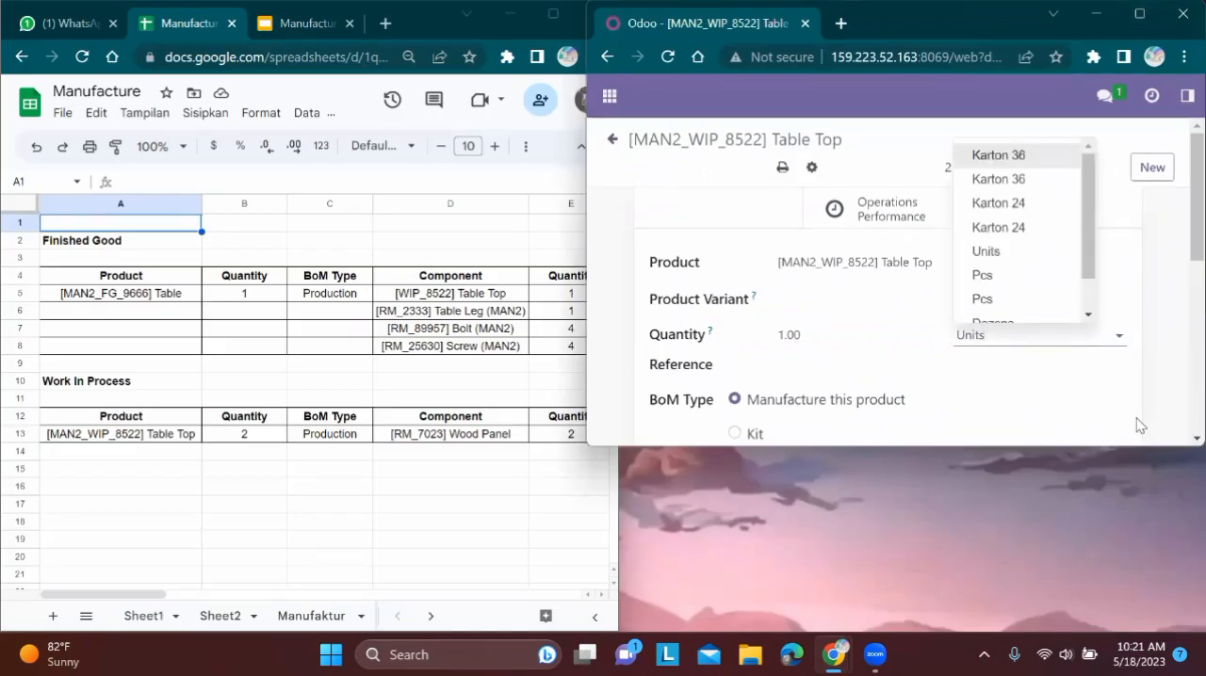
click(1165, 423)
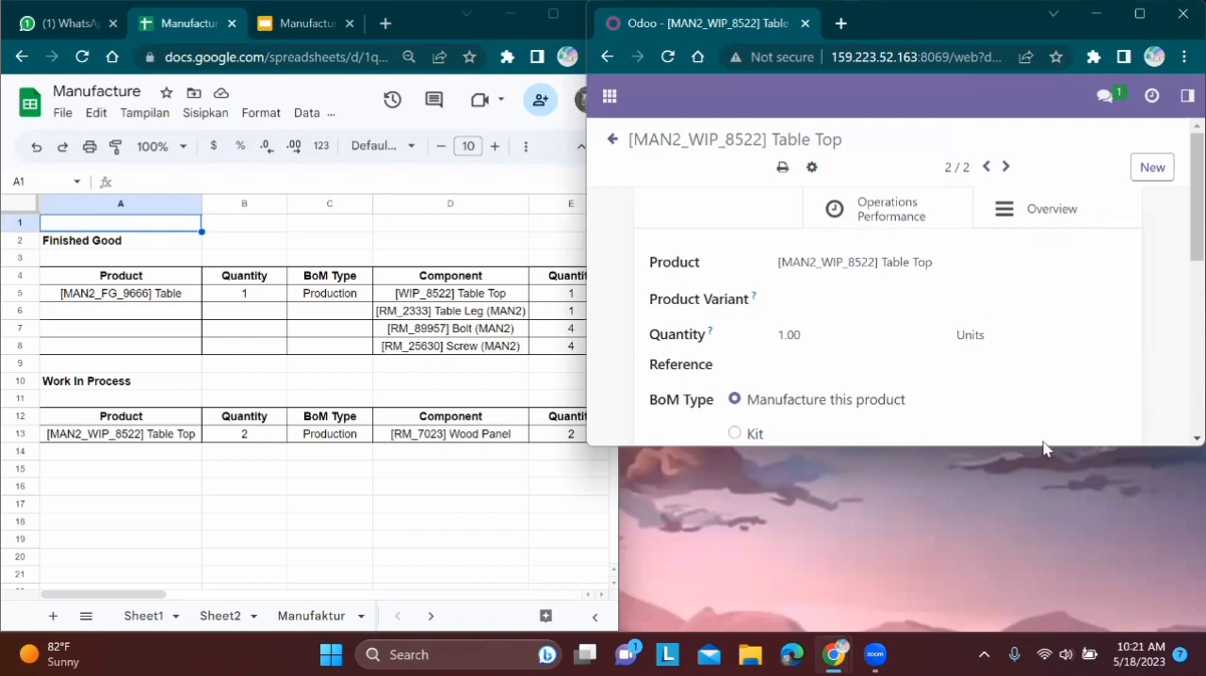
double_click(1161, 444)
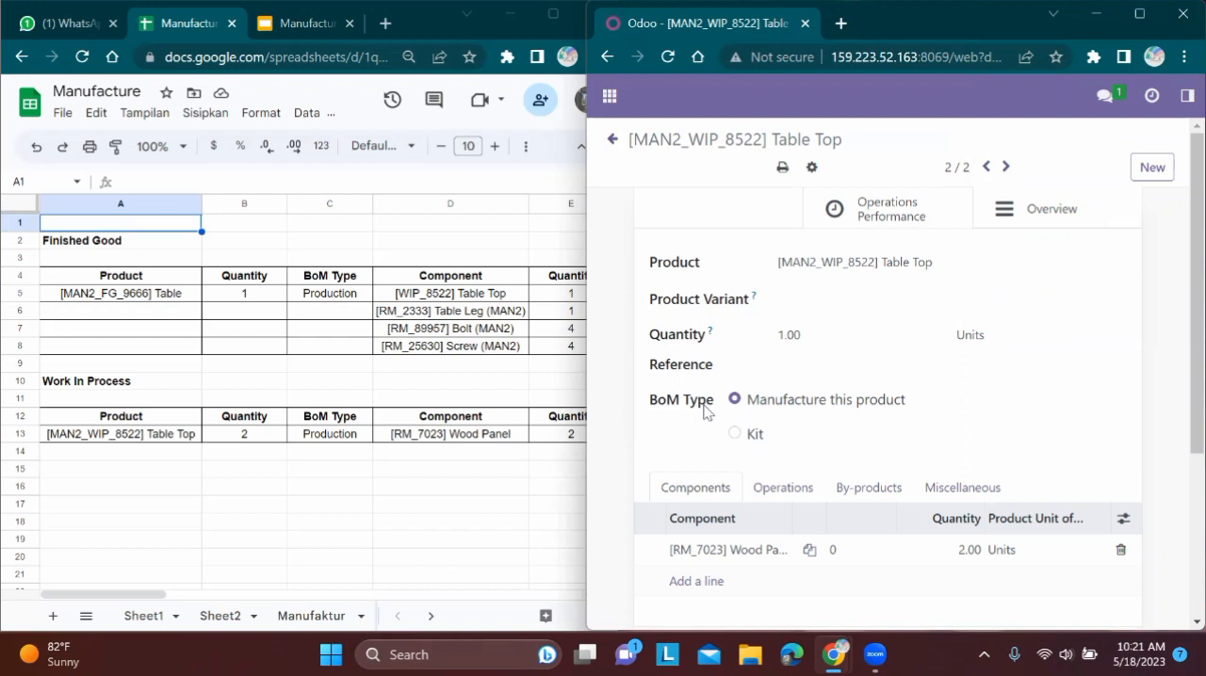
scroll(704, 412, down, 3)
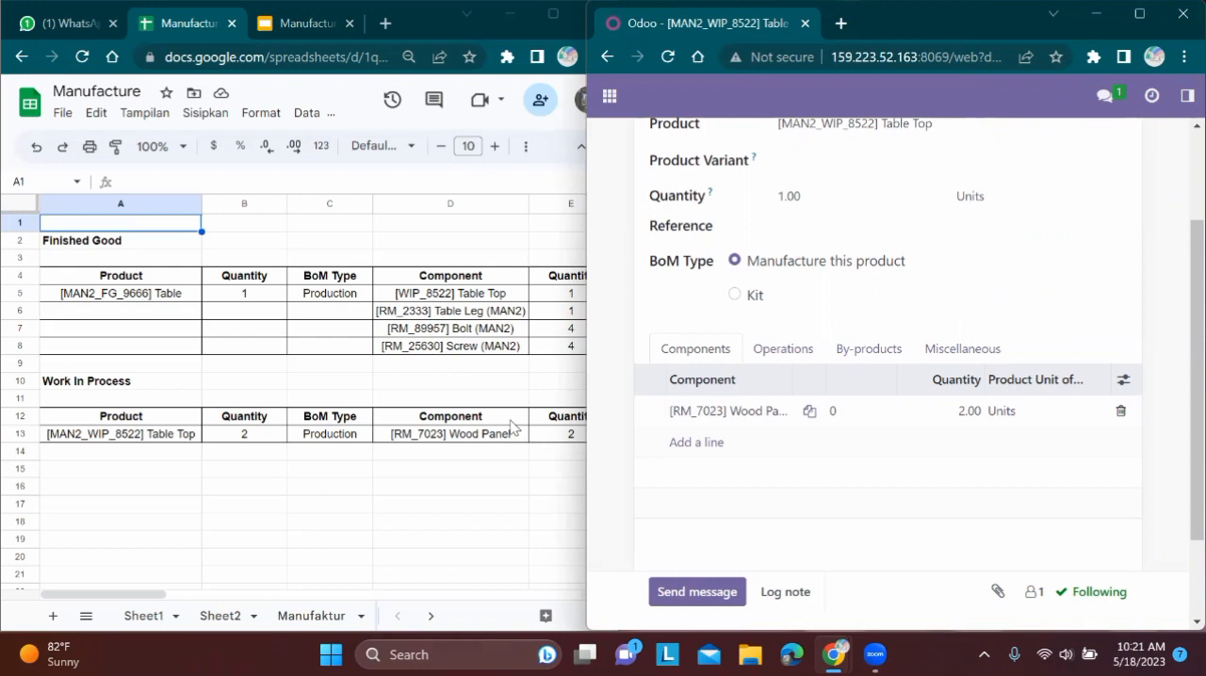
Open the manufacturing Work Centers list, search it for man2 and place it at full height beside the spreadsheet
click(1139, 13)
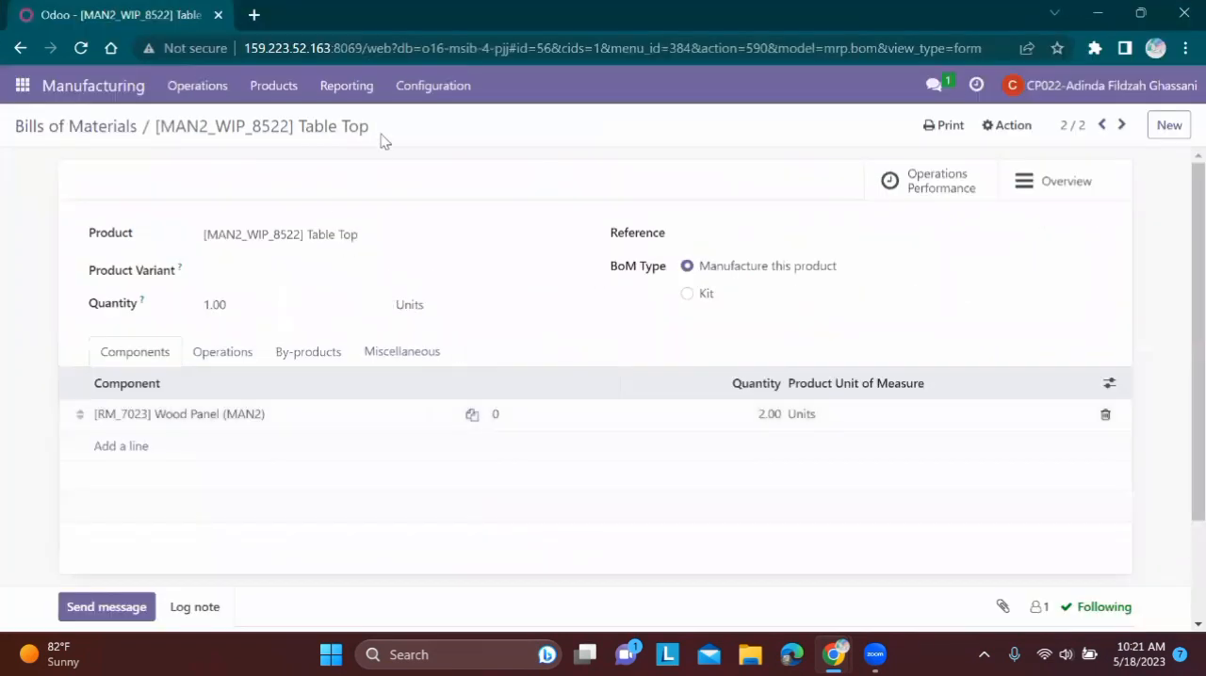
click(439, 98)
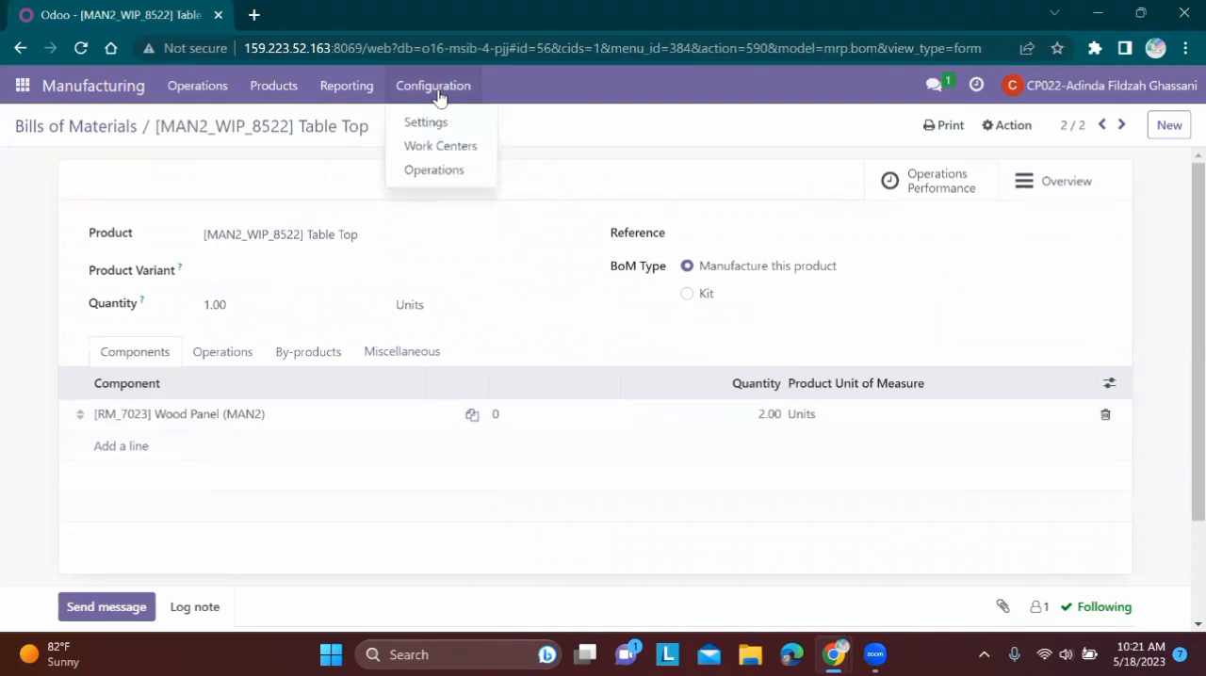
click(469, 149)
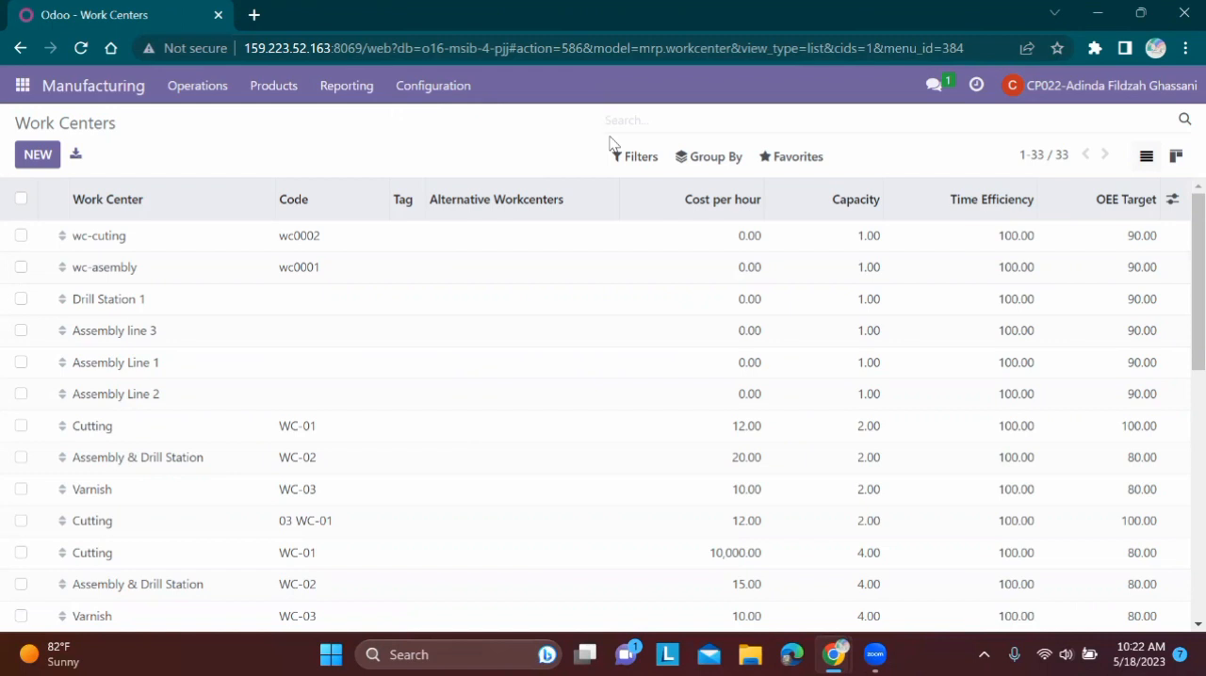
text(man2)
key(Return)
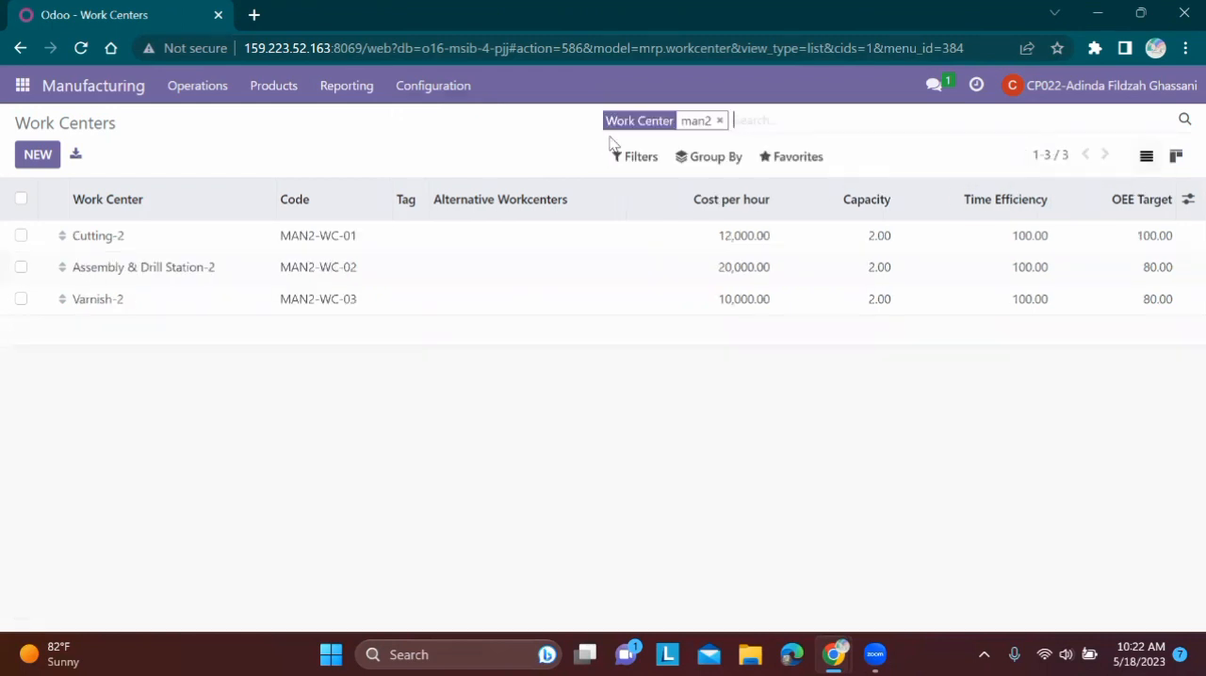
mouse_move(1143, 12)
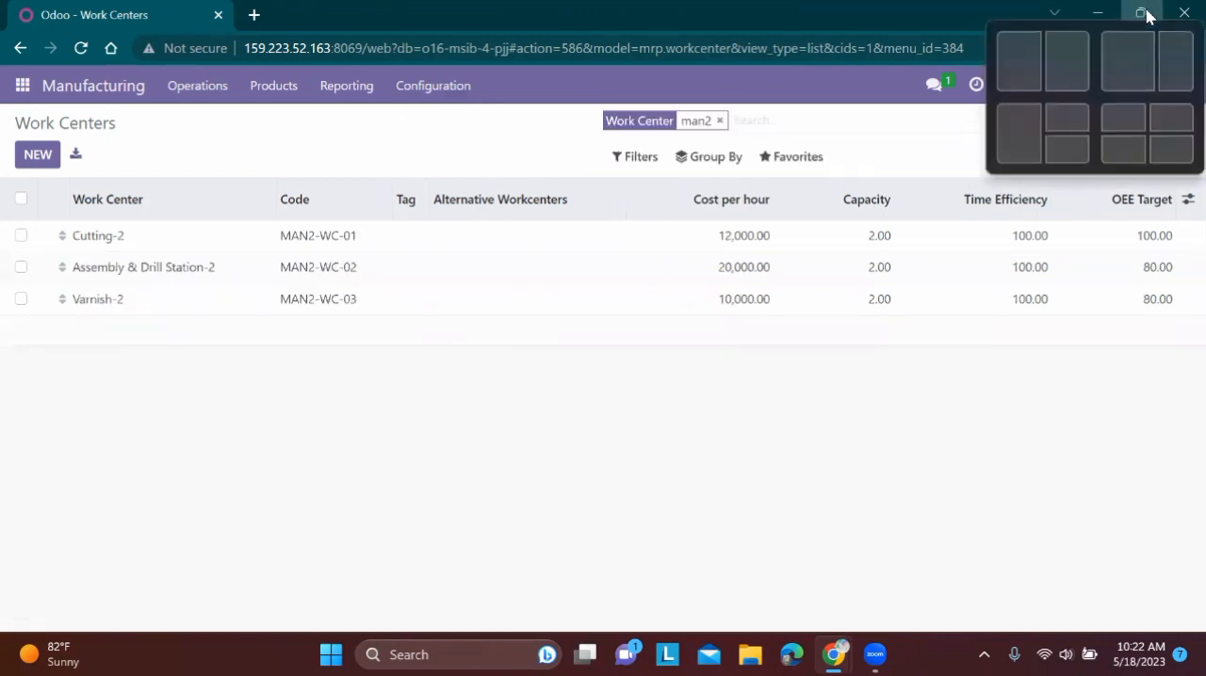
click(1066, 117)
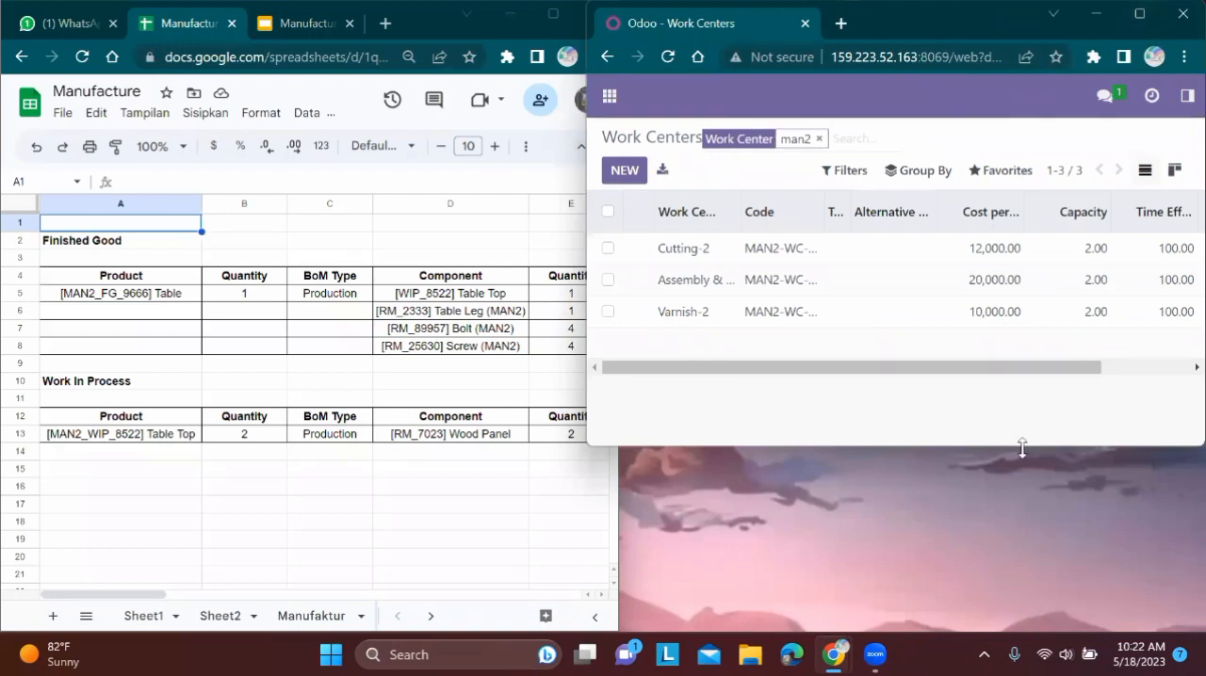
drag(1022, 448, 1009, 636)
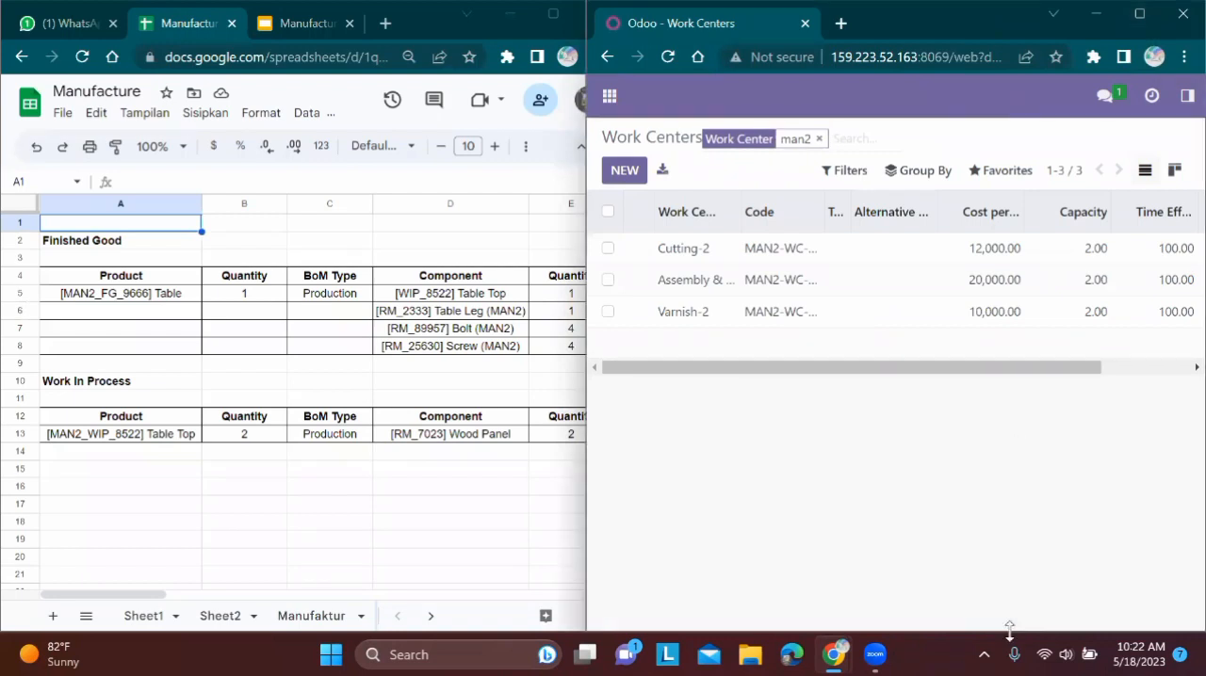
Show the Work Center sheet of the Manufacture spreadsheet beside the filtered work centers list
click(436, 617)
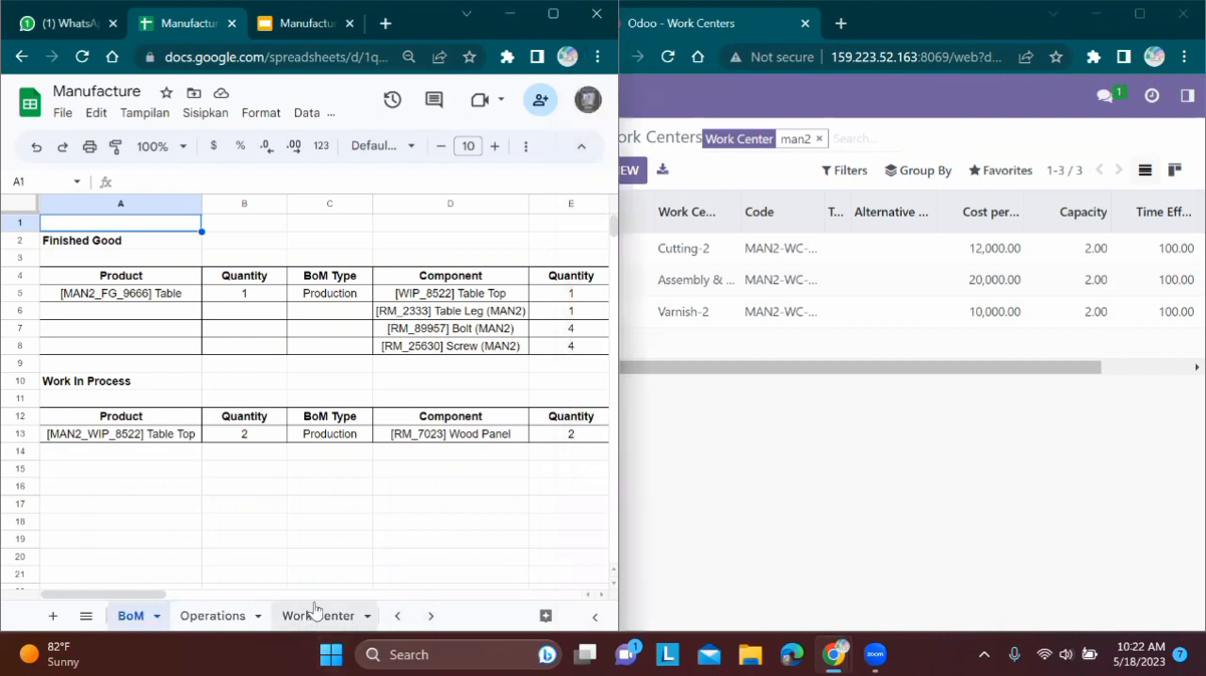
click(316, 615)
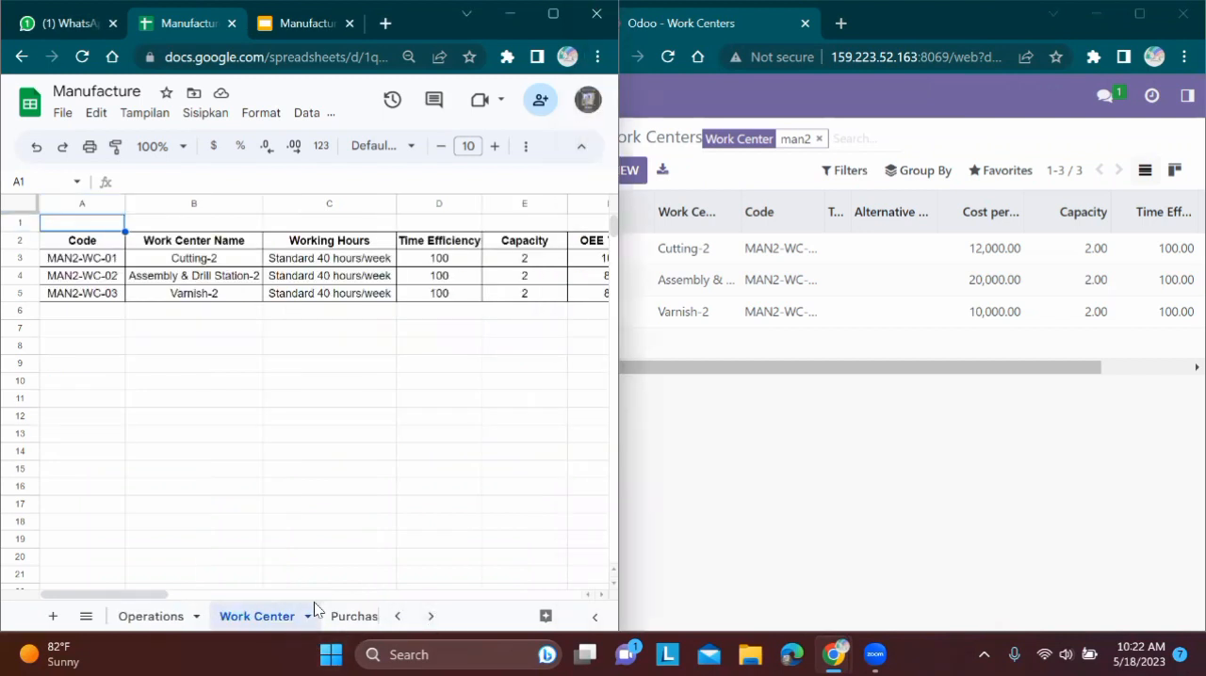
click(394, 468)
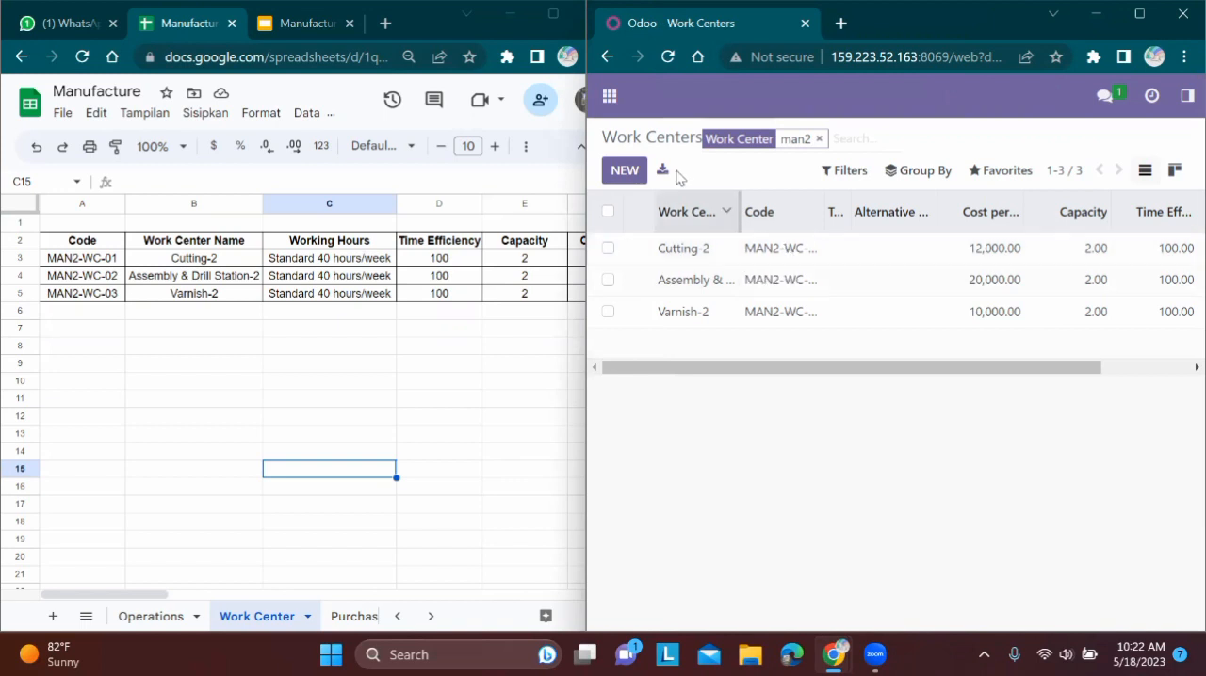
Open the Cutting-2 work center and review its production and costing information against the MAN2-WC-01 row in the spreadsheet
click(785, 261)
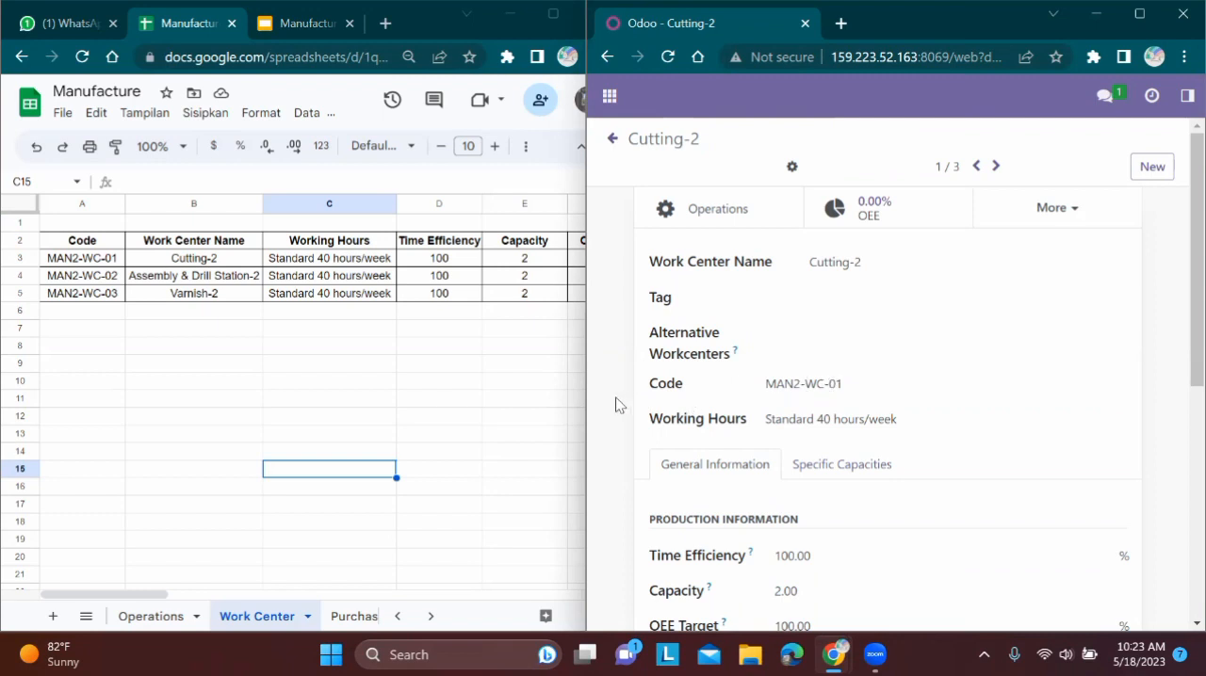
scroll(616, 405, down, 2)
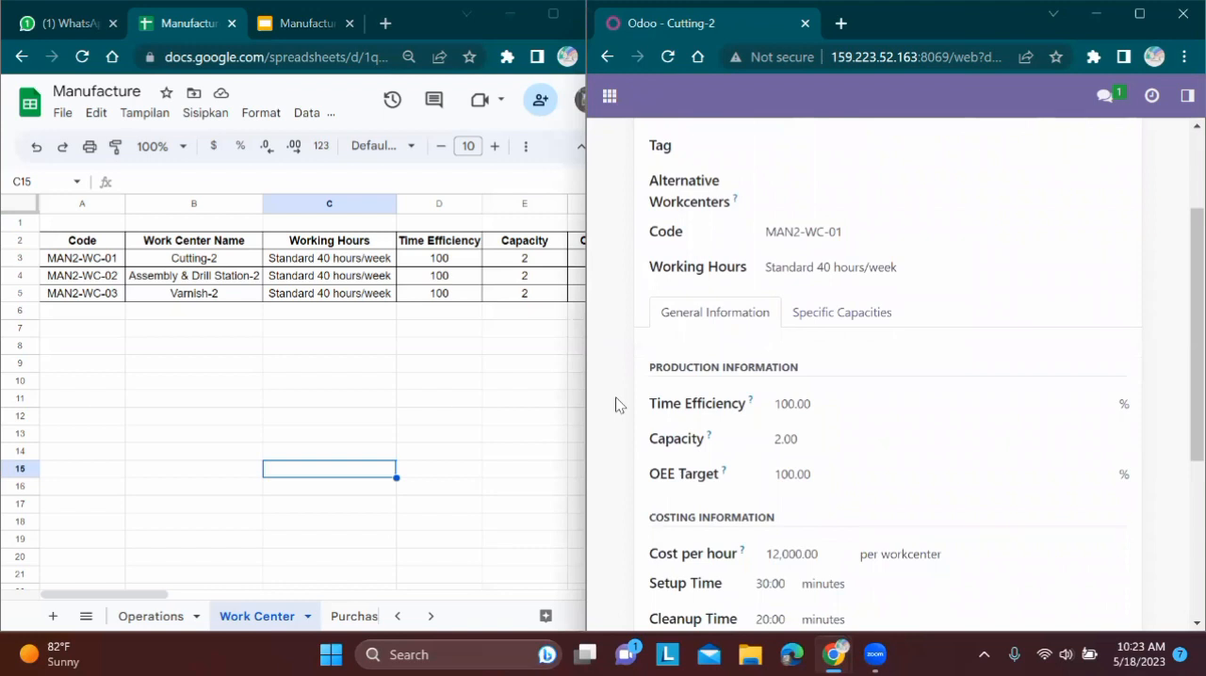
scroll(616, 405, down, 1)
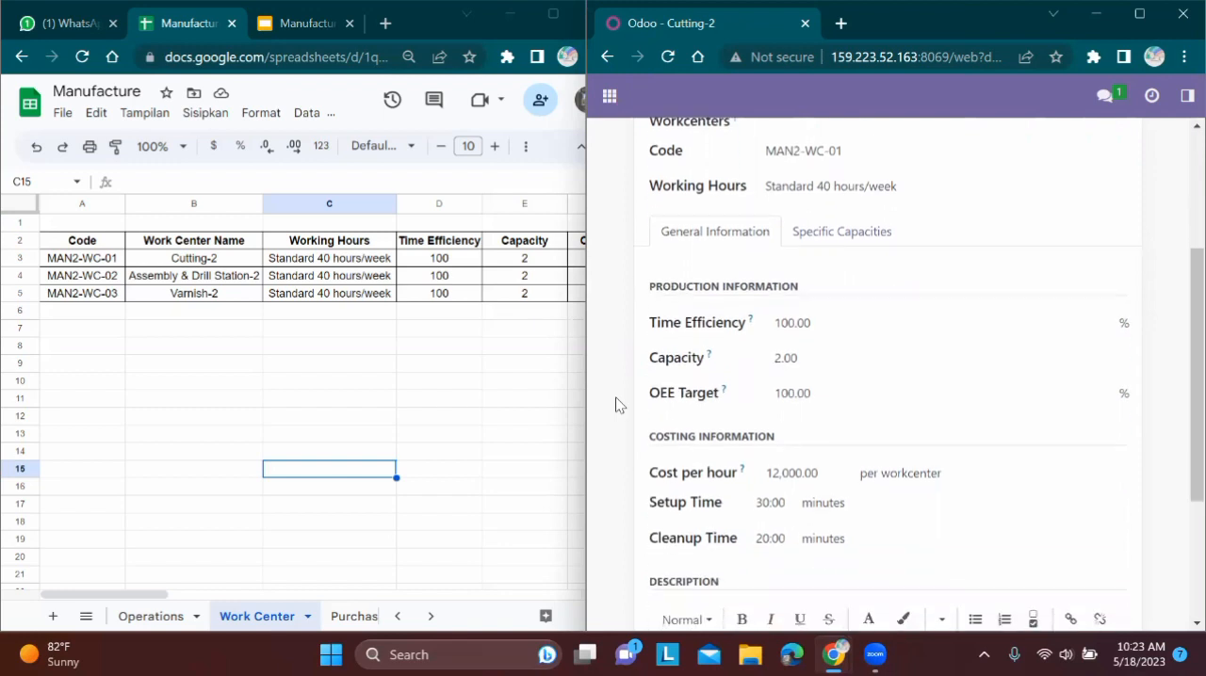
scroll(615, 405, down, 1)
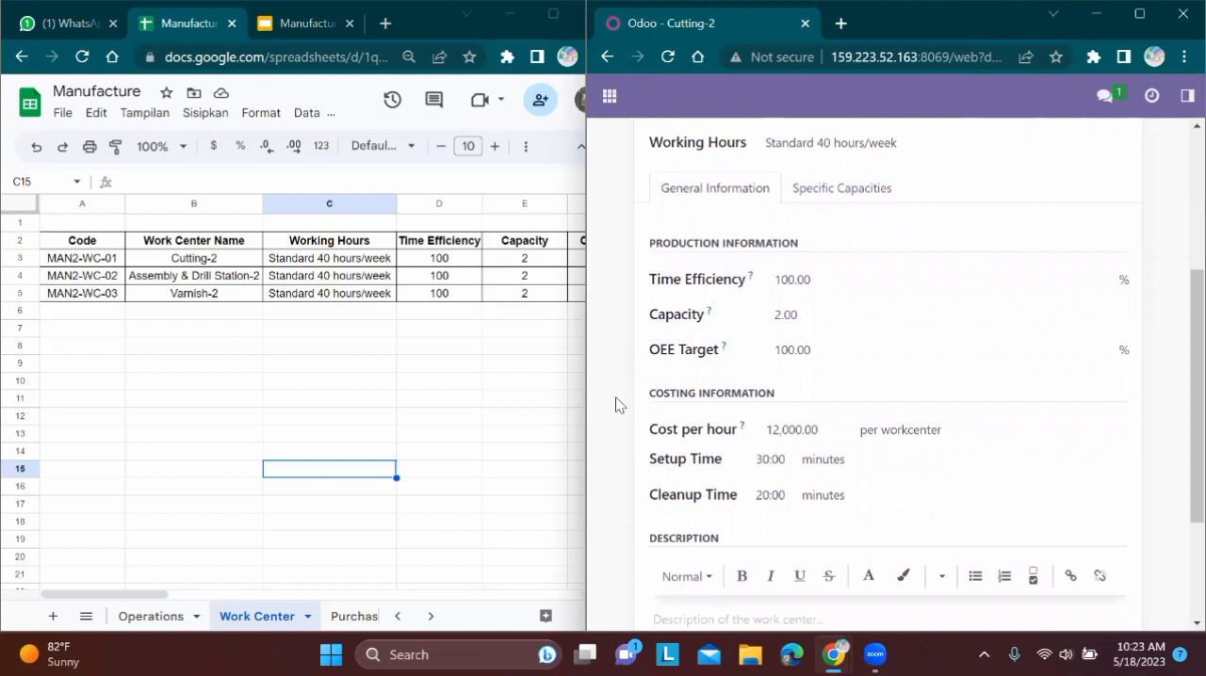
scroll(615, 405, down, 1)
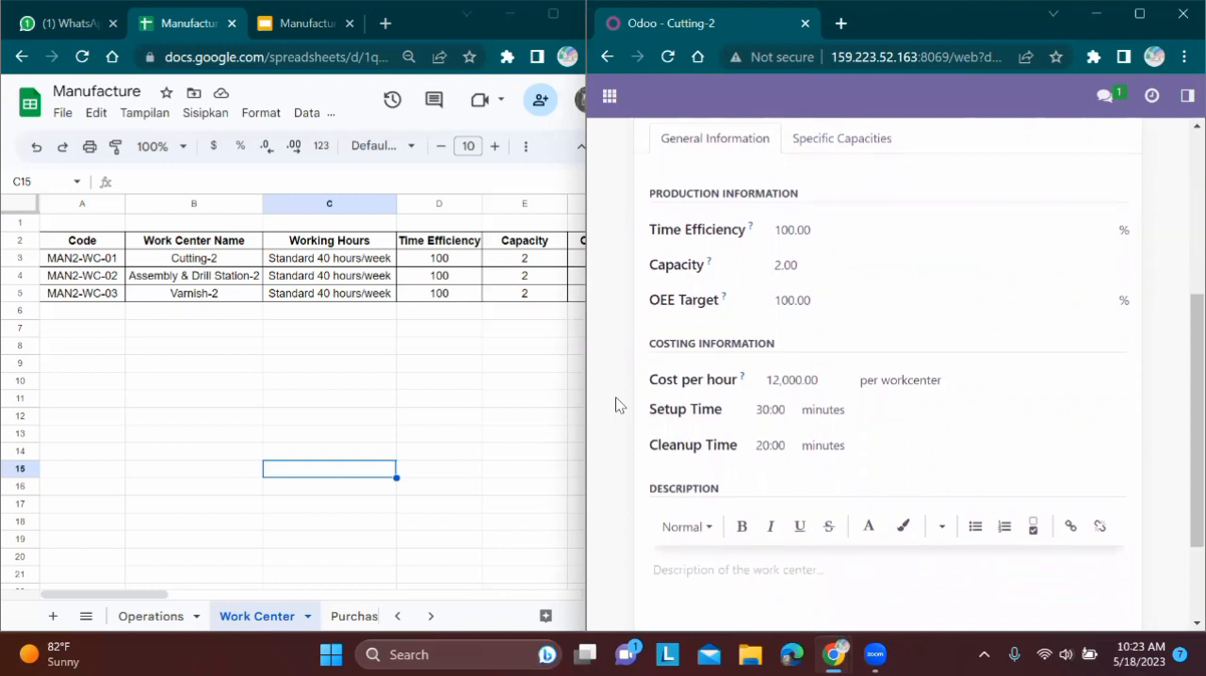
key(alt+Tab)
scroll(615, 405, right, 5)
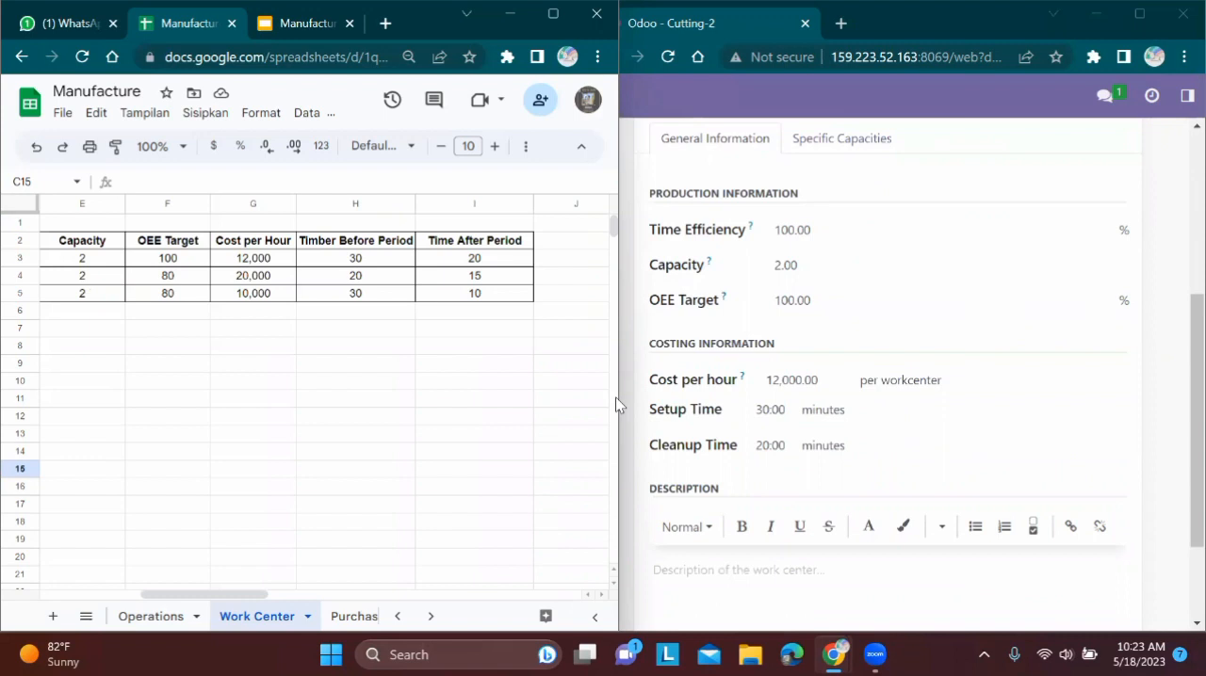
Go to the Assembly & Drill Station-2 work center and place its form at full height beside the spreadsheet
key(super+Up)
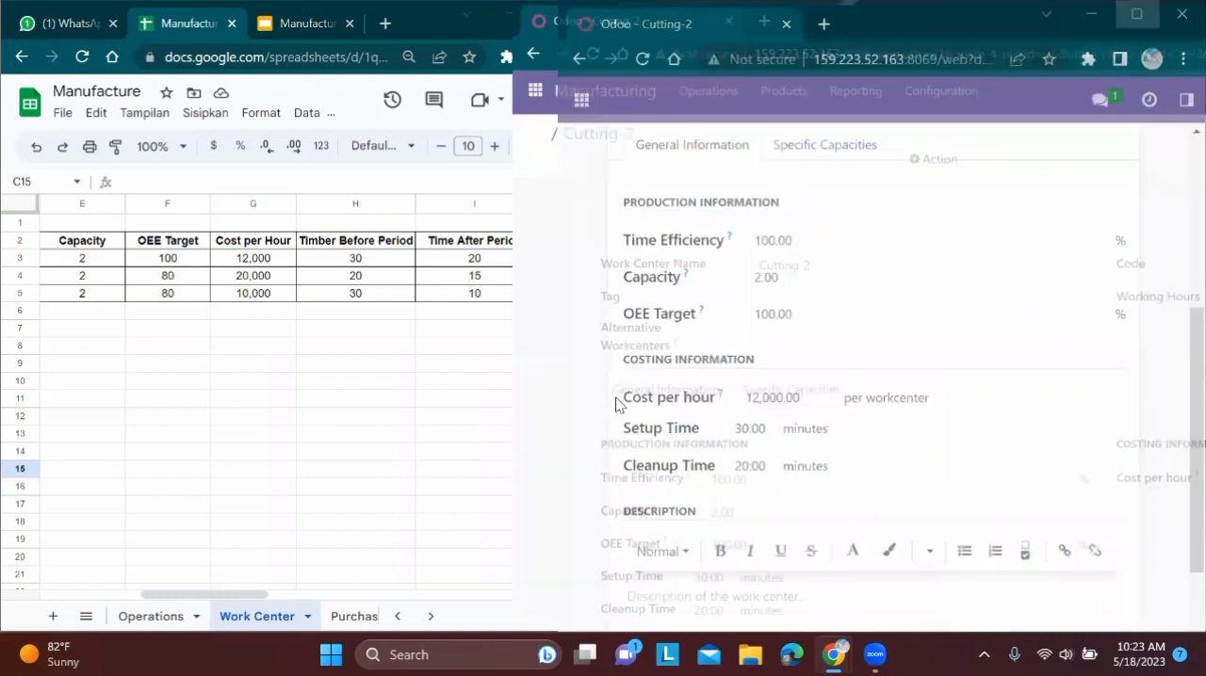
click(1121, 124)
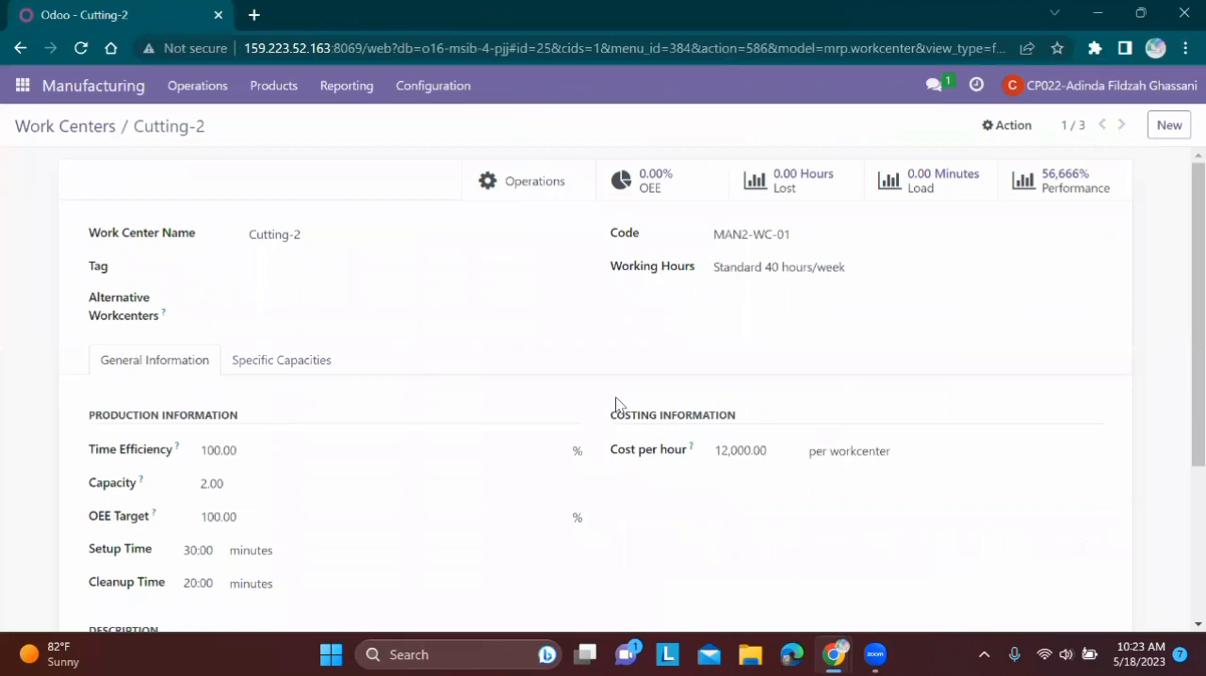
key(super+Down)
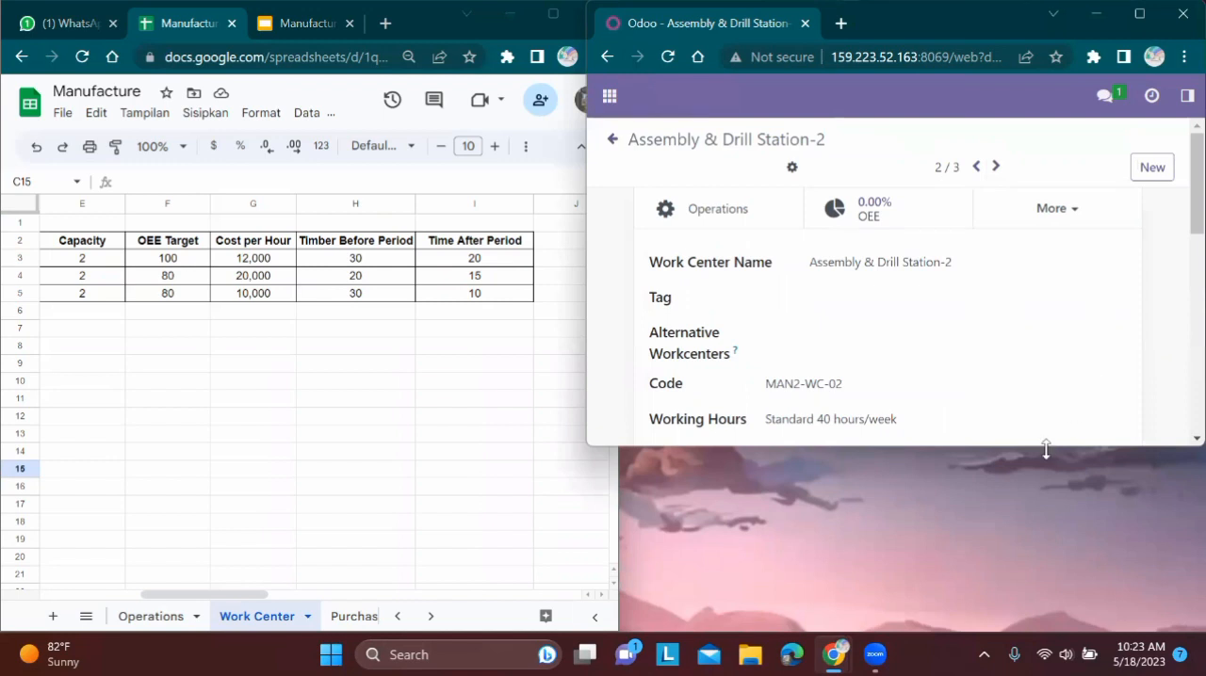
drag(1046, 450, 1049, 640)
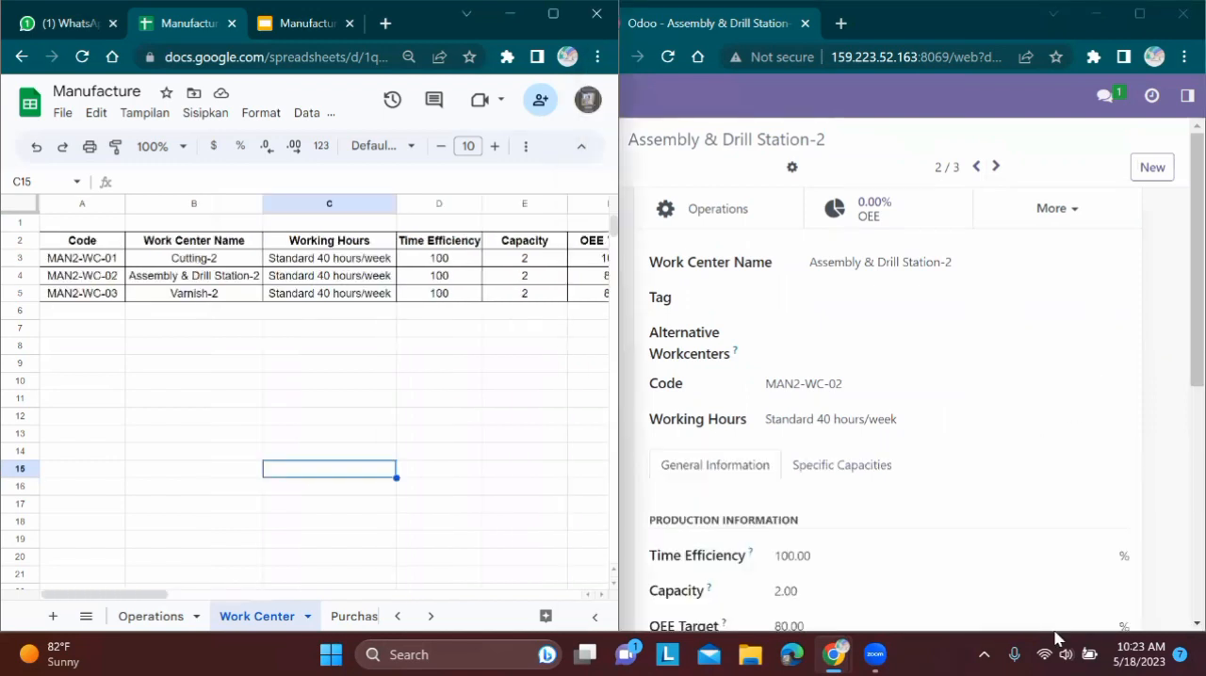
Compare Assembly & Drill Station-2's efficiency, capacity, OEE target, cost and setup and cleanup times with the MAN2-WC-02 row
key(Up)
key(Up)
key(Up)
key(Up)
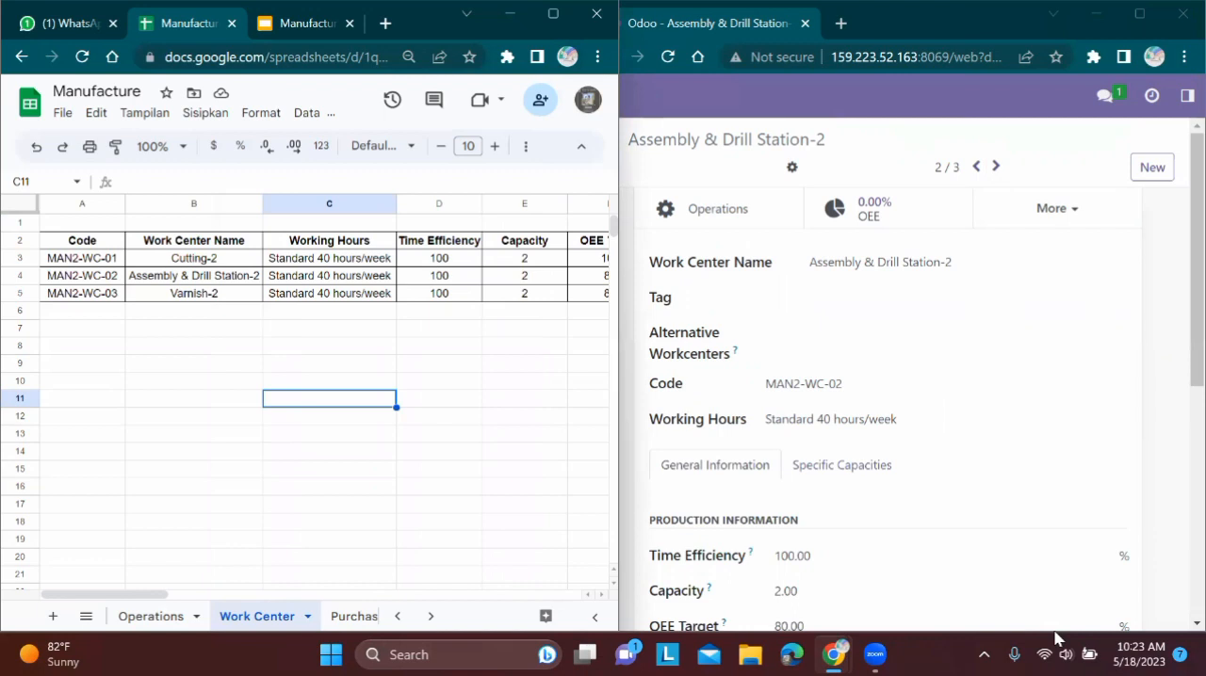
scroll(912, 377, down, 2)
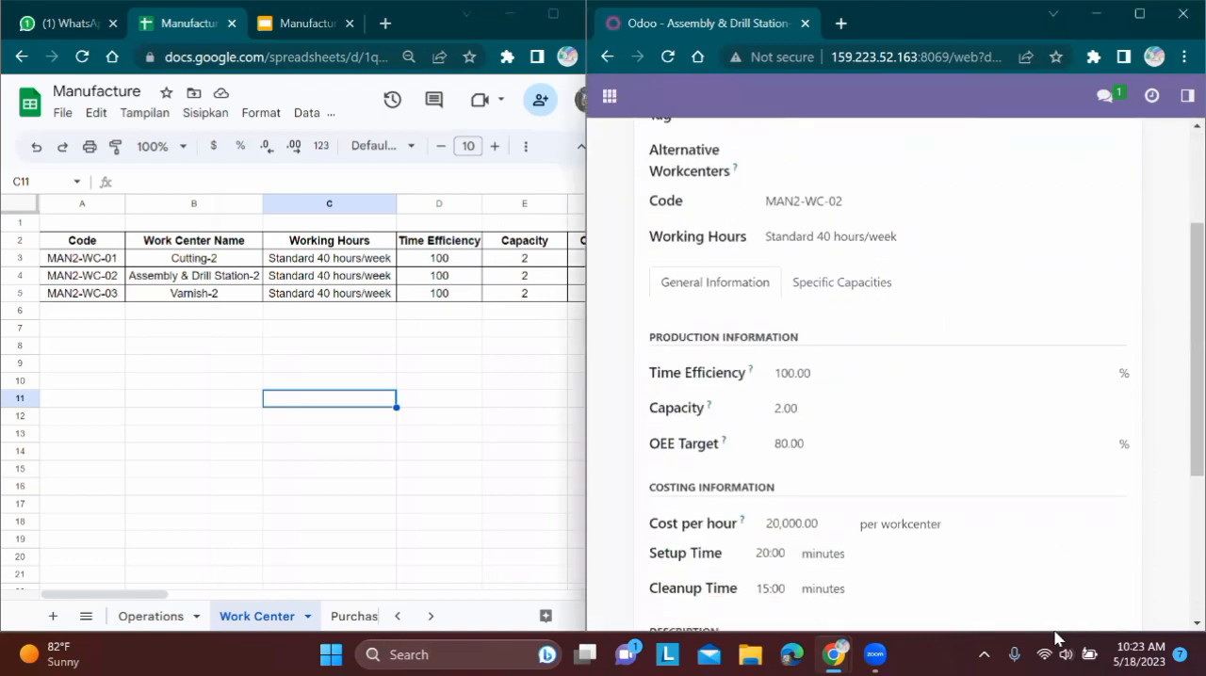
scroll(311, 396, right, 4)
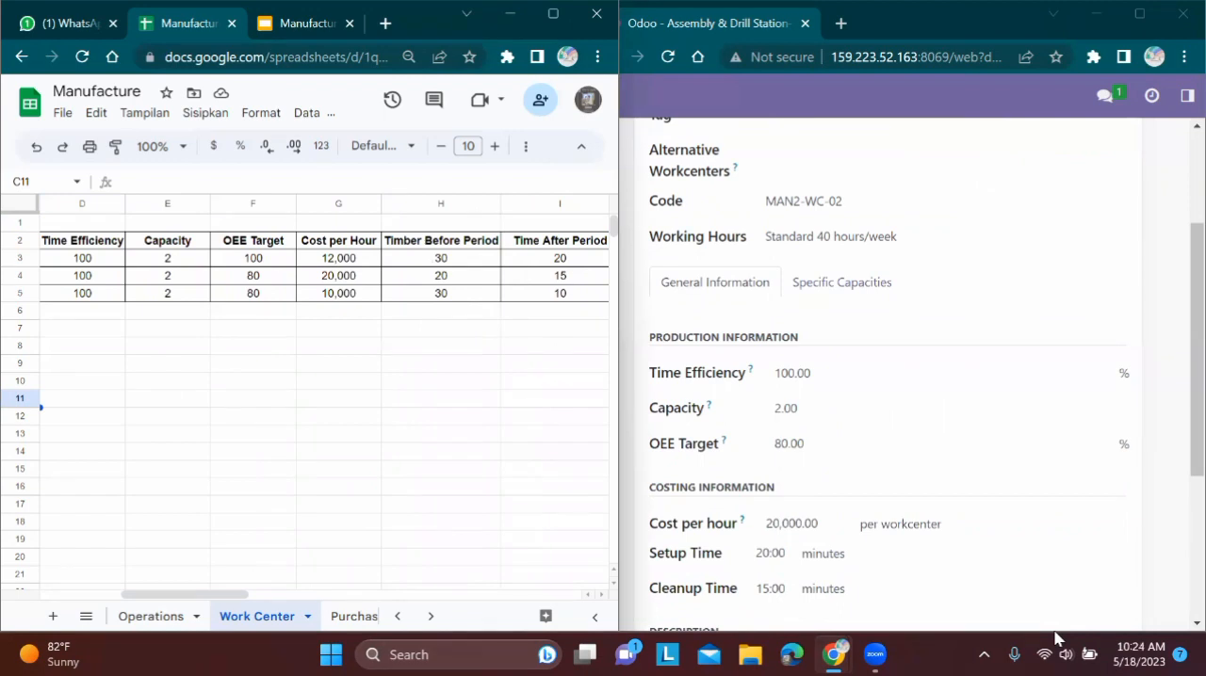
scroll(912, 377, down, 1)
click(547, 487)
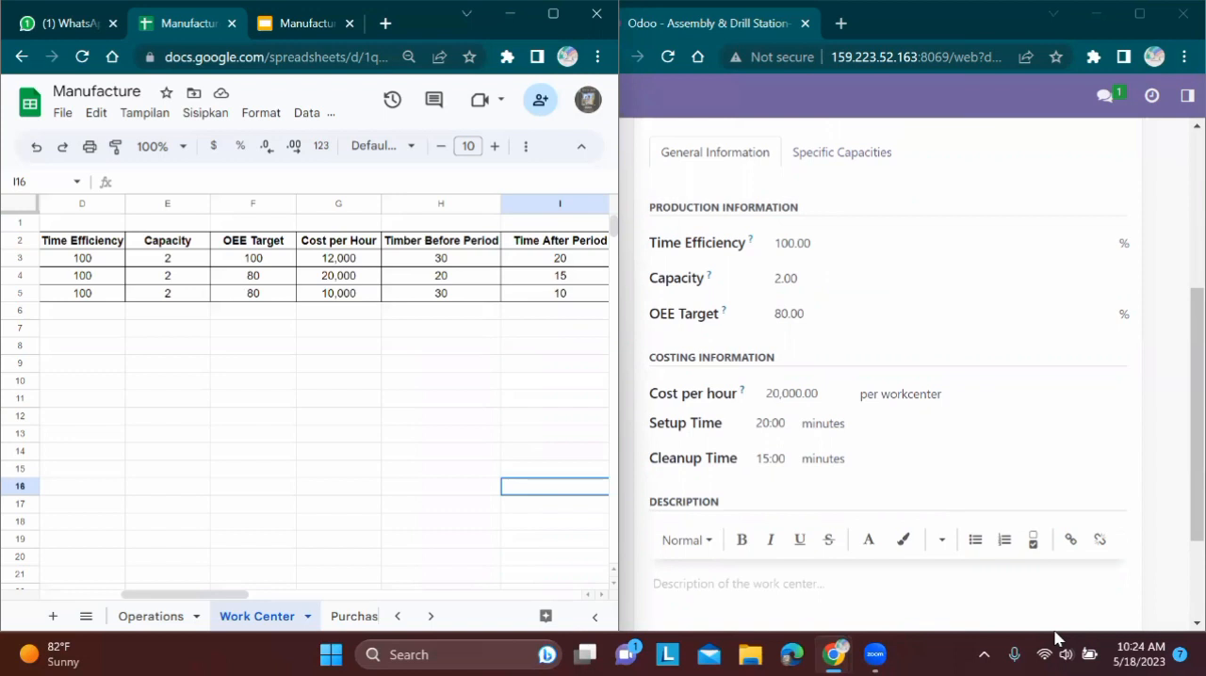
Go to the Varnish-2 work center and place its form at full height beside the spreadsheet
key(super+Up)
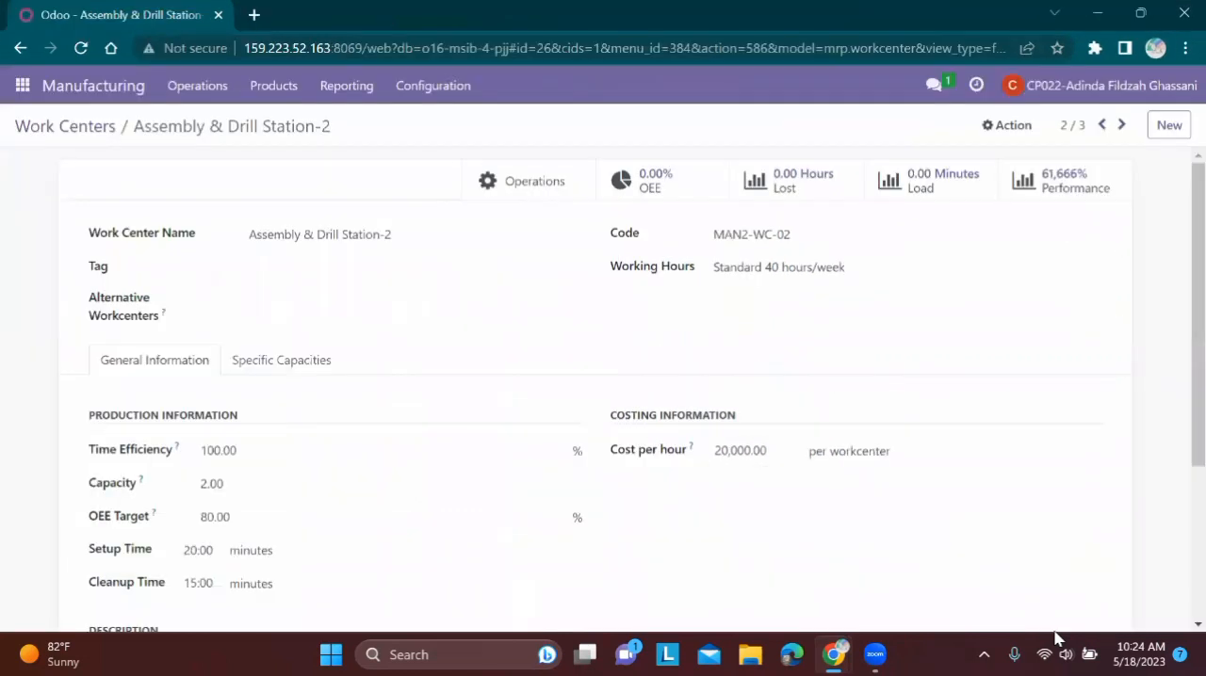
key(alt+n)
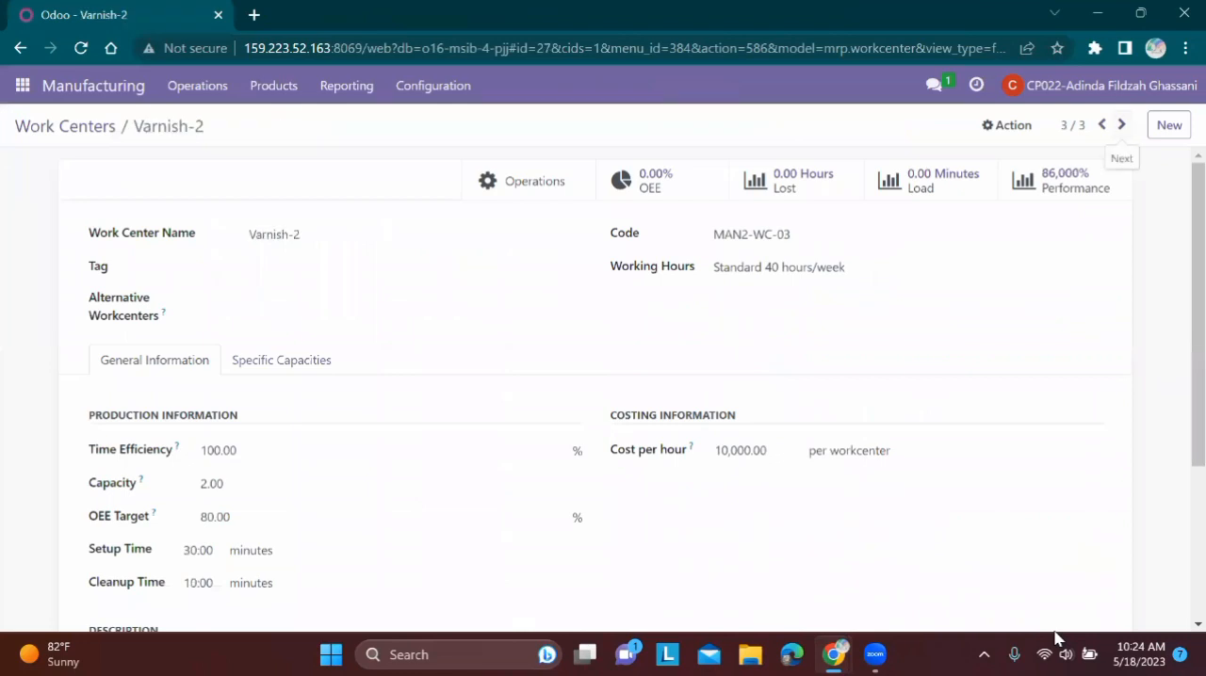
key(super+Down)
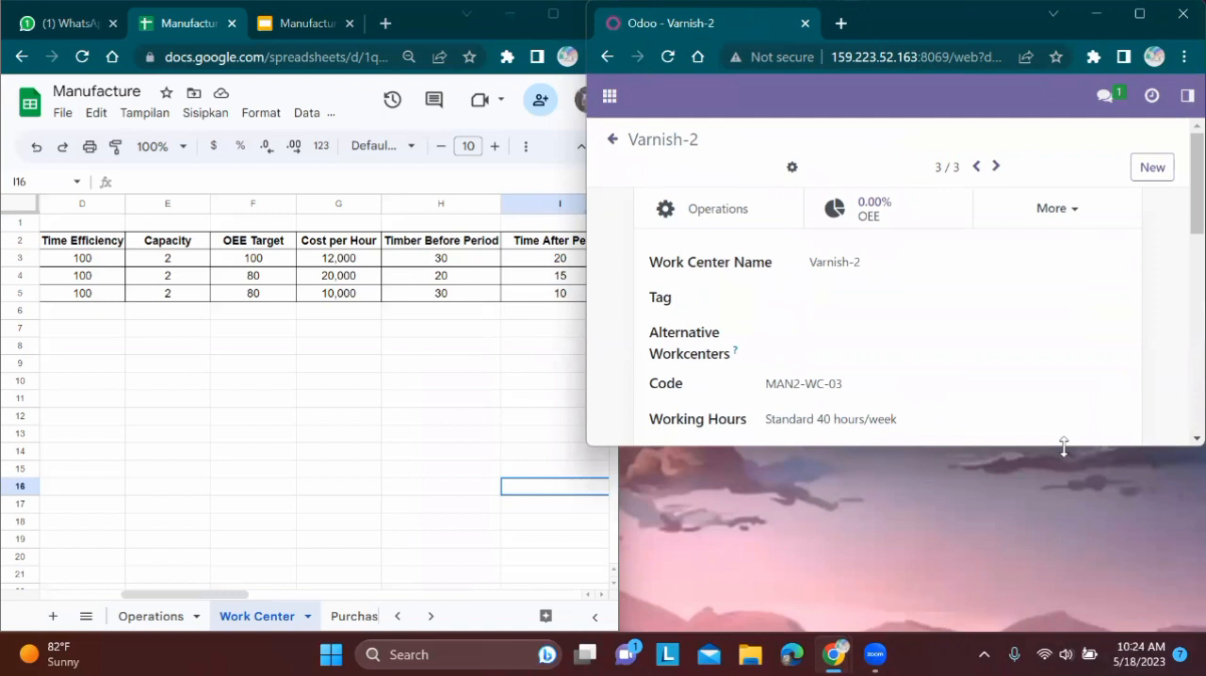
key(super+Right)
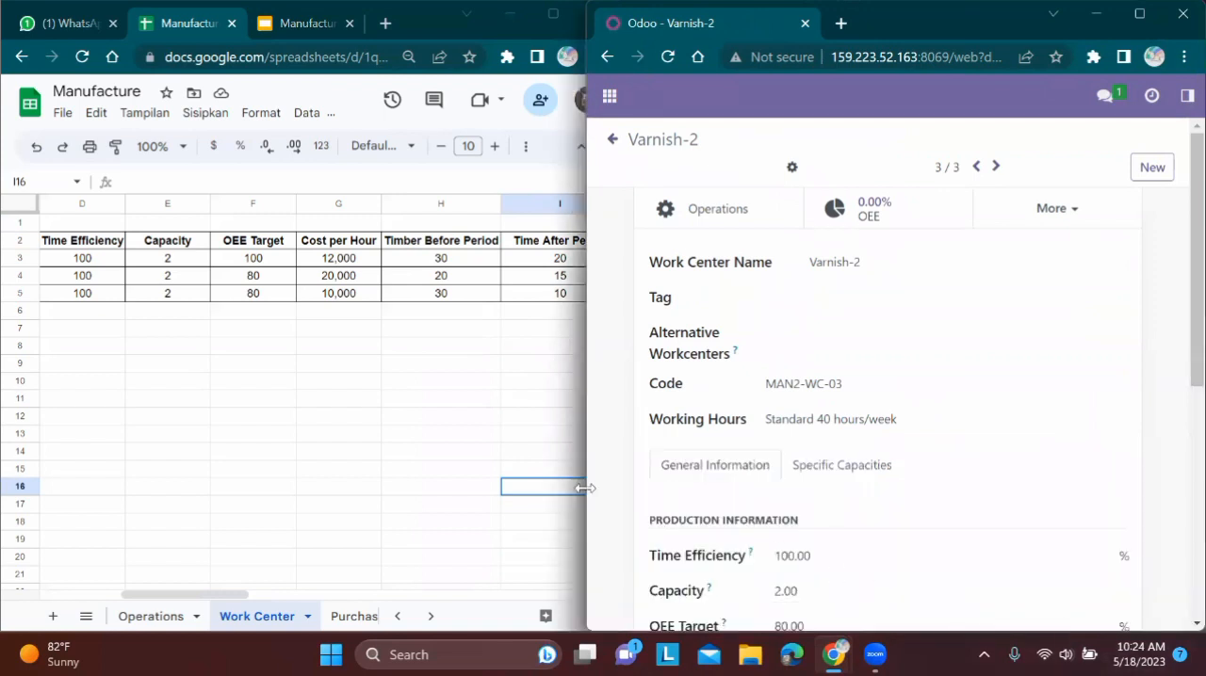
Compare Varnish-2's working hours, production information and costing information with the MAN2-WC-03 row in the spreadsheet
click(430, 454)
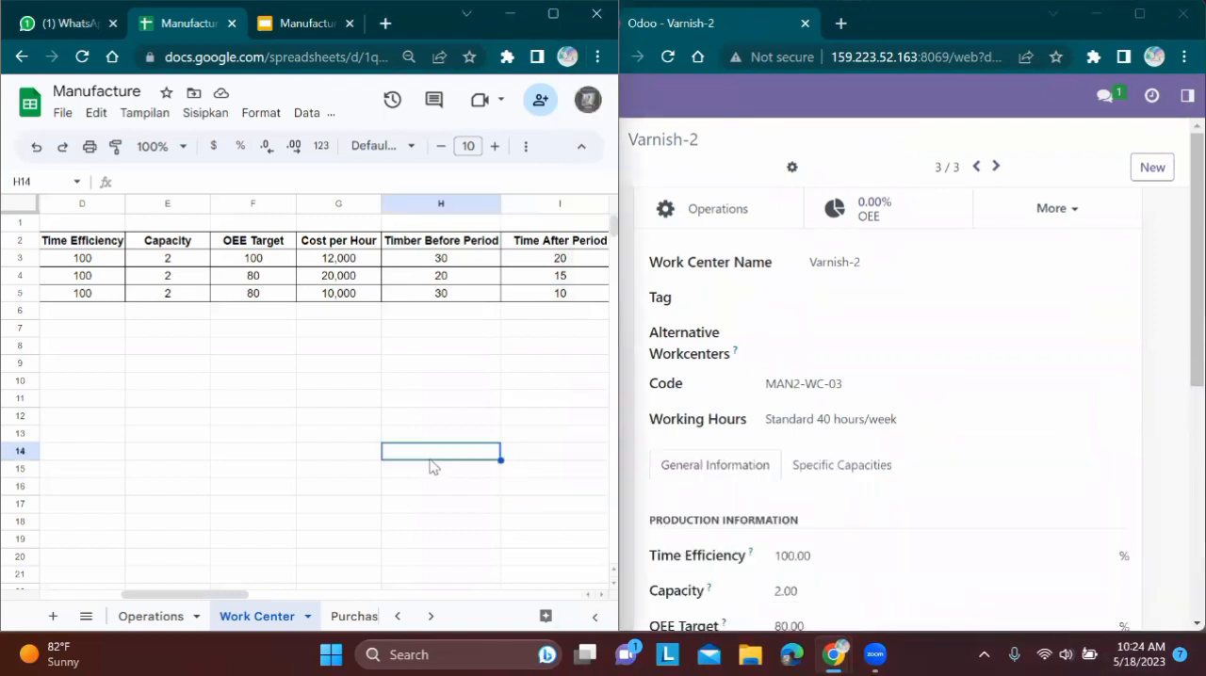
key(alt+Tab)
scroll(892, 374, down, 1)
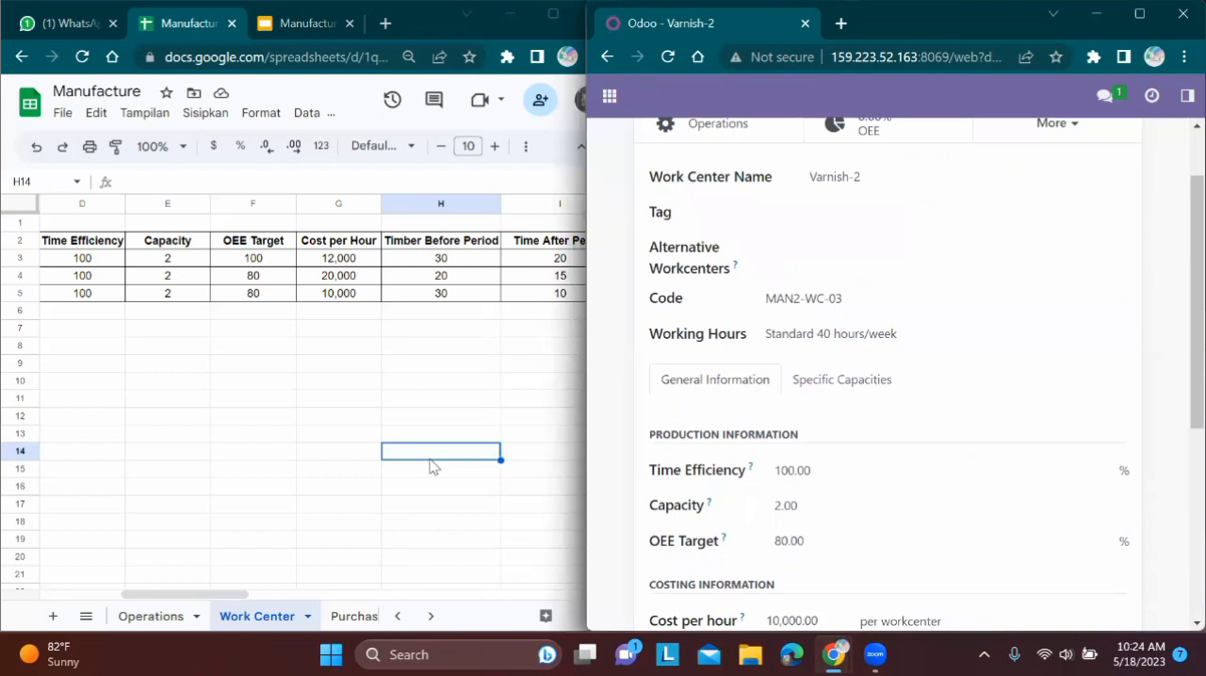
key(alt+Tab)
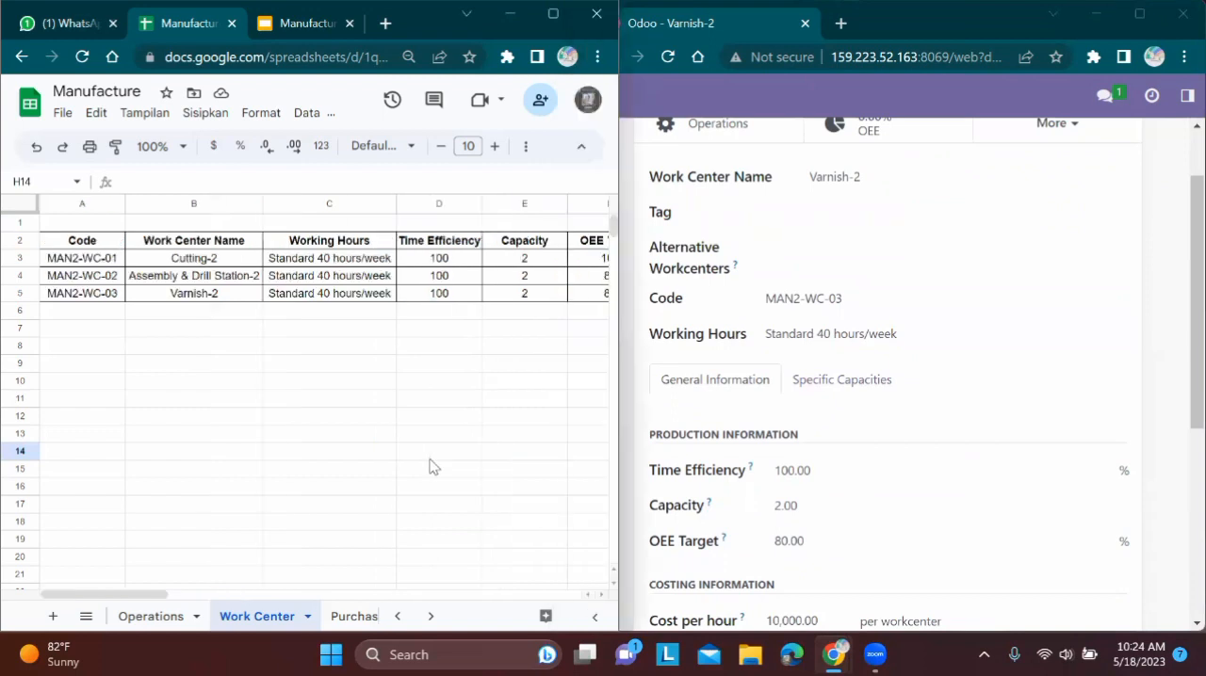
scroll(429, 466, right, 3)
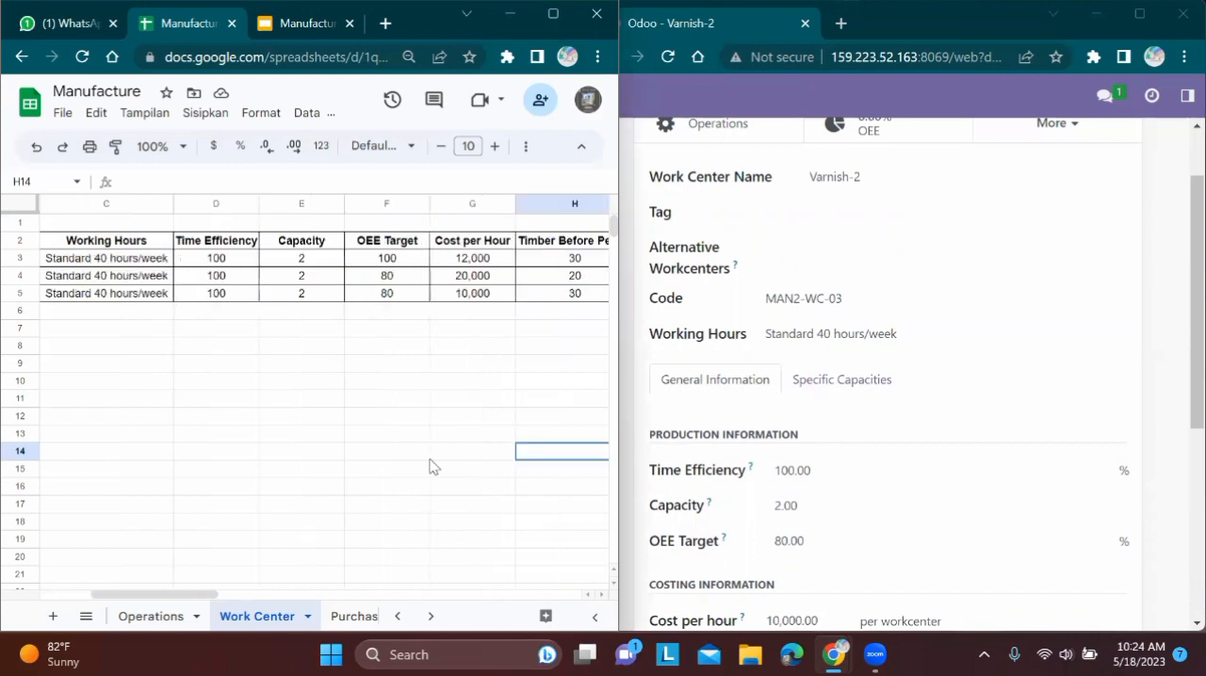
key(alt+Tab)
scroll(886, 377, down, 2)
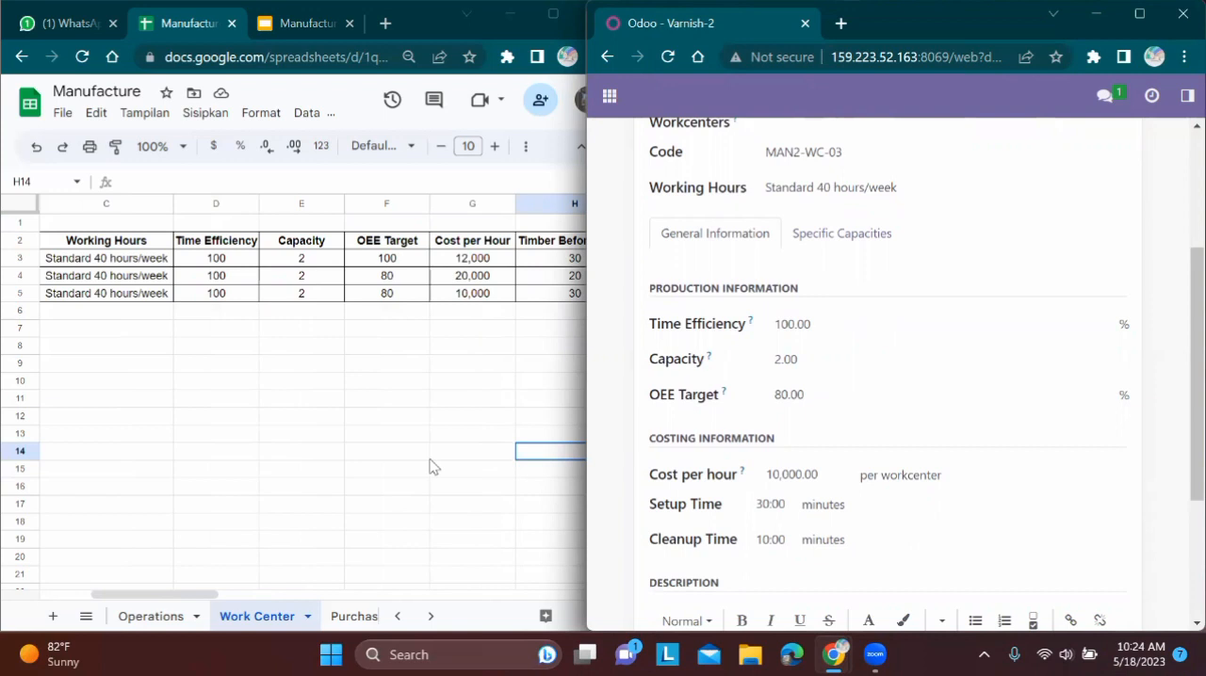
Enlarge the Odoo window to full screen and open the manufacturing Operations list
key(super+Up)
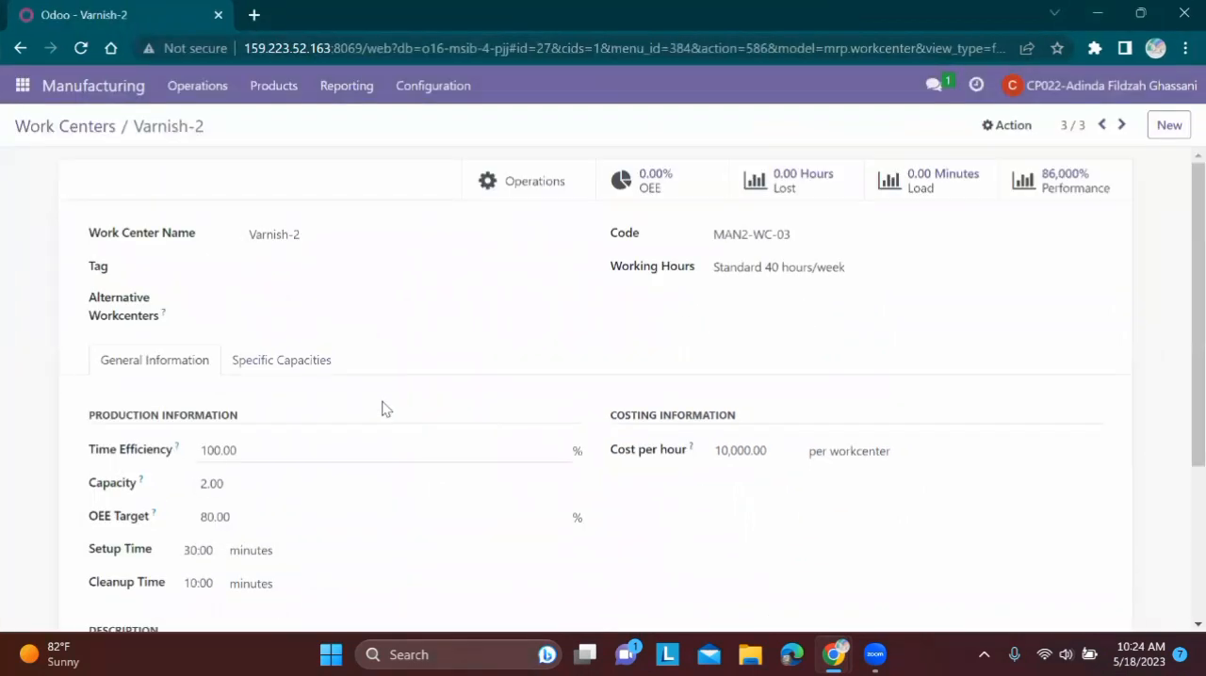
click(432, 85)
click(454, 176)
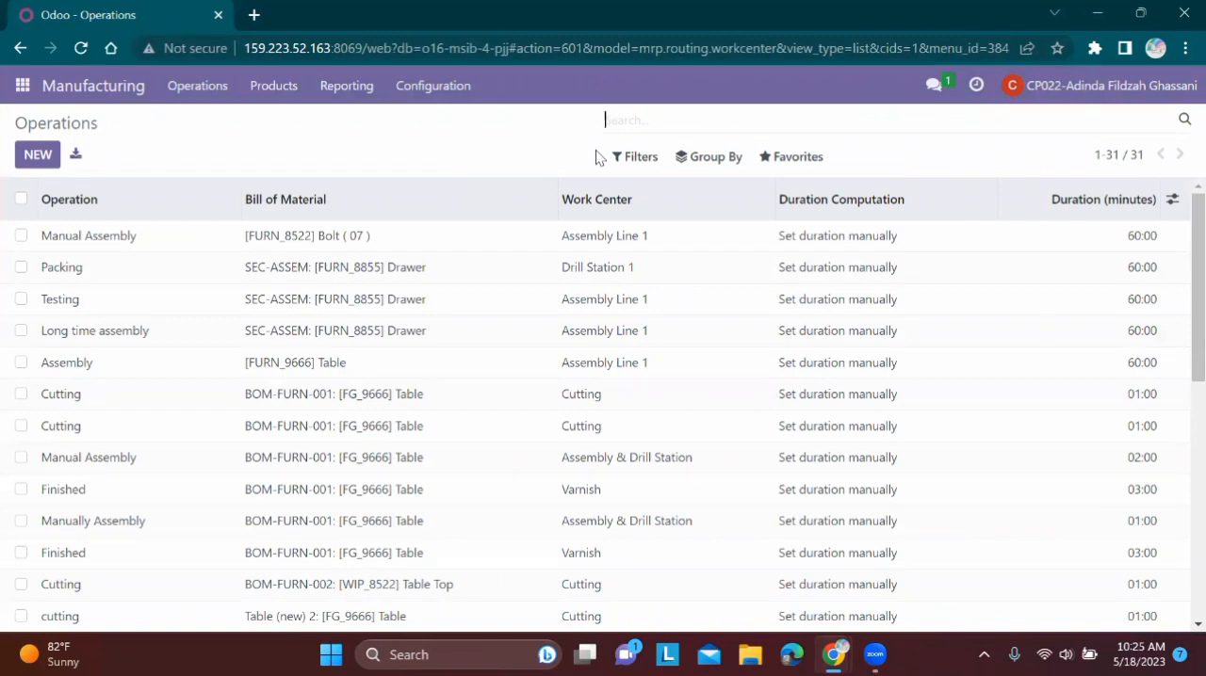
Try to search the Operations list for man2, clear the search and browse the full list
text(man2)
key(Return)
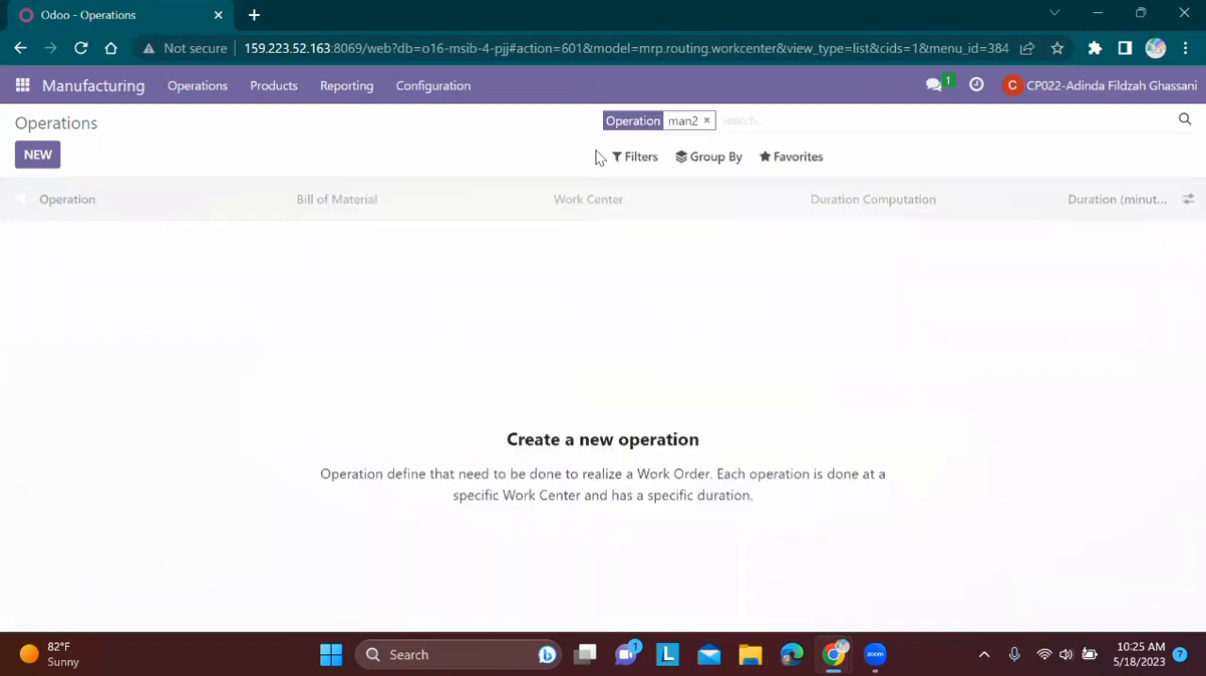
click(706, 122)
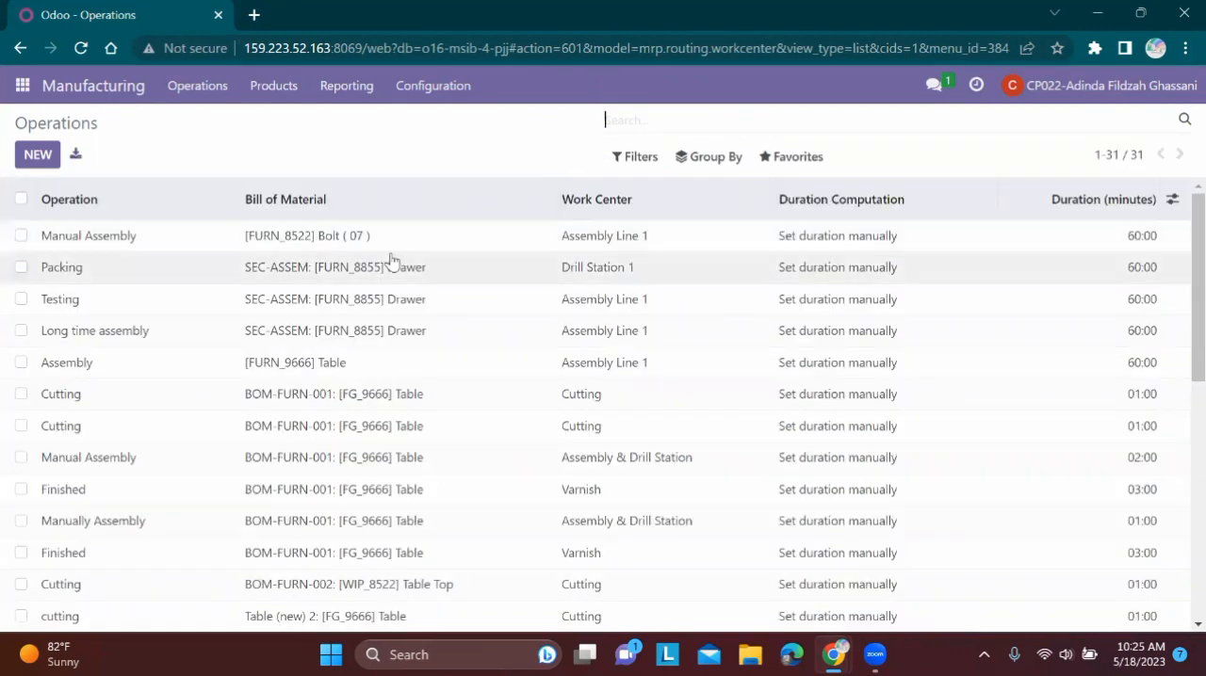
scroll(390, 261, down, 1)
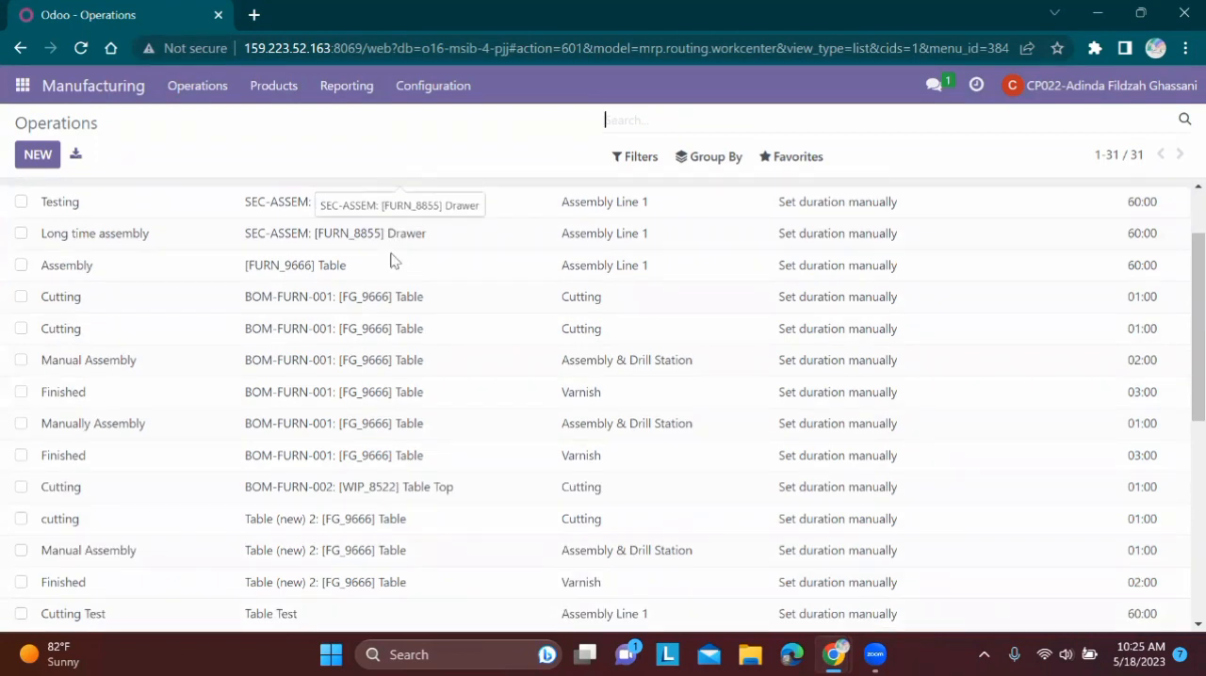
Switch to the Manufacture spreadsheet and show its Operations sheet
mouse_move(833, 655)
click(733, 556)
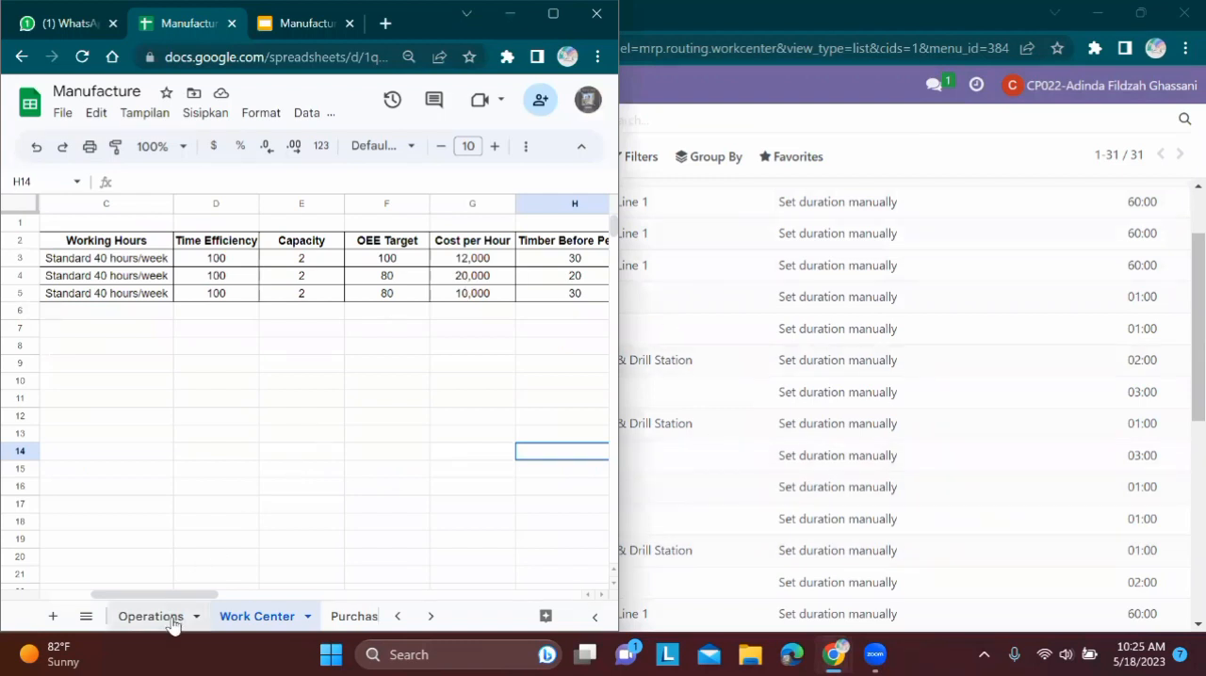
click(174, 621)
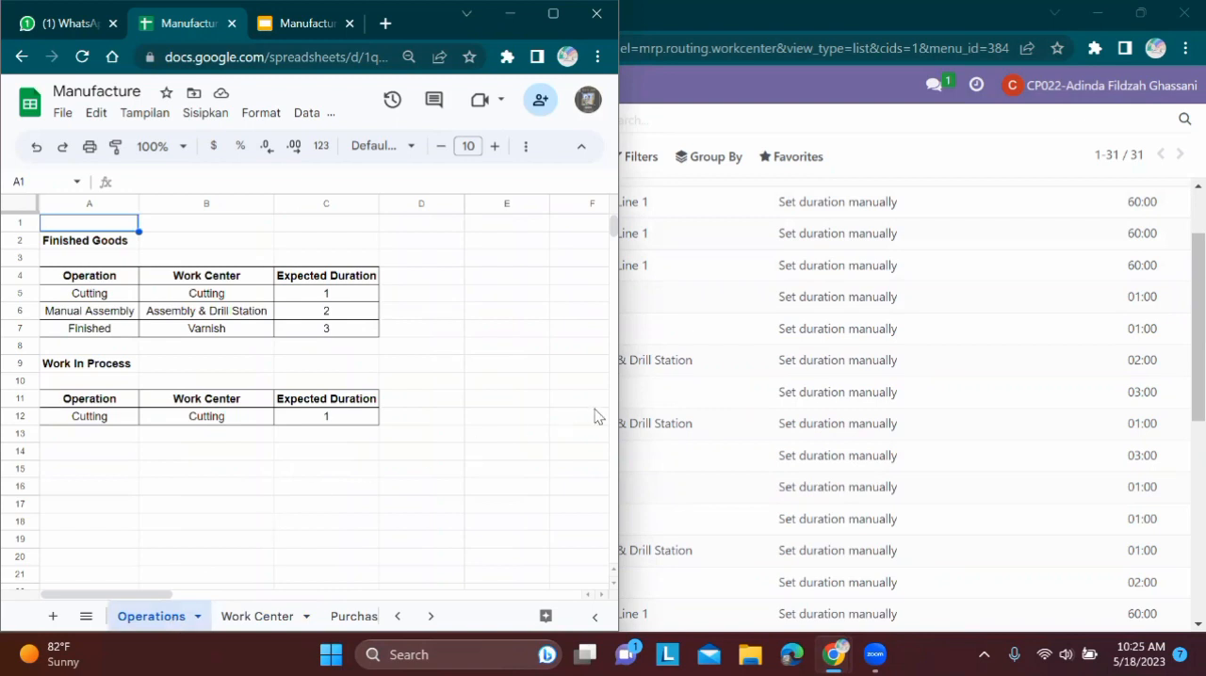
Place the Operations list at full height beside the spreadsheet and browse it to the MAN2 operations
click(1140, 15)
click(1140, 15)
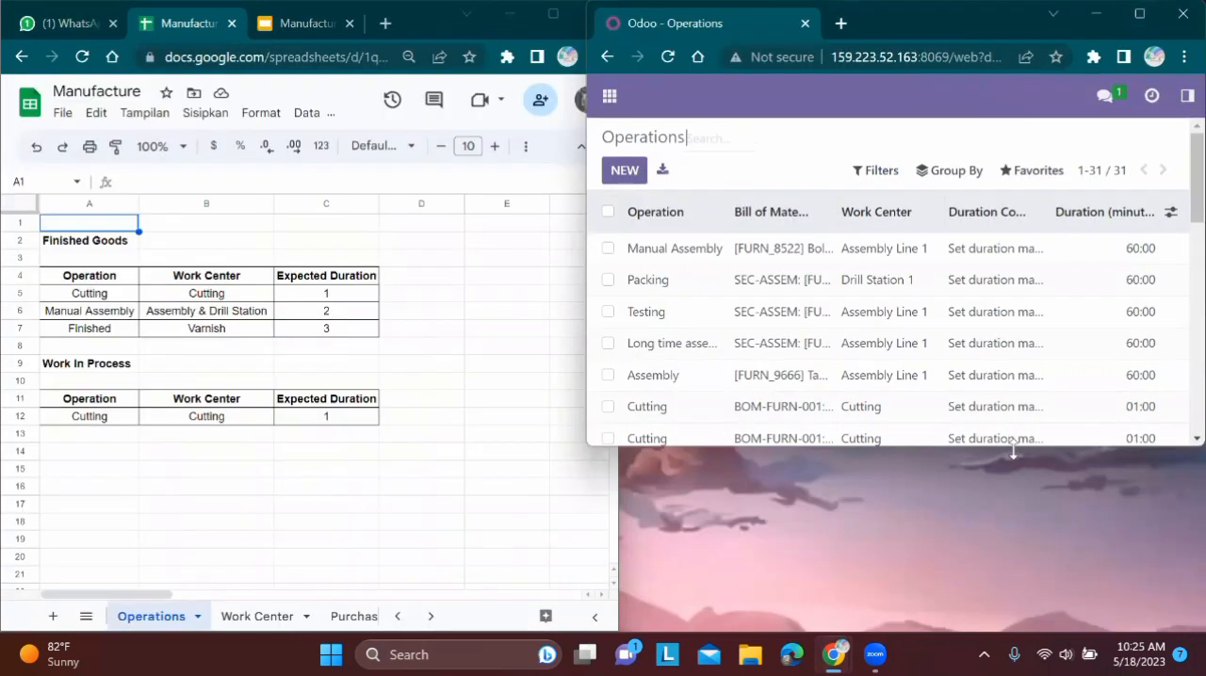
drag(1013, 452, 999, 633)
scroll(959, 513, down, 5)
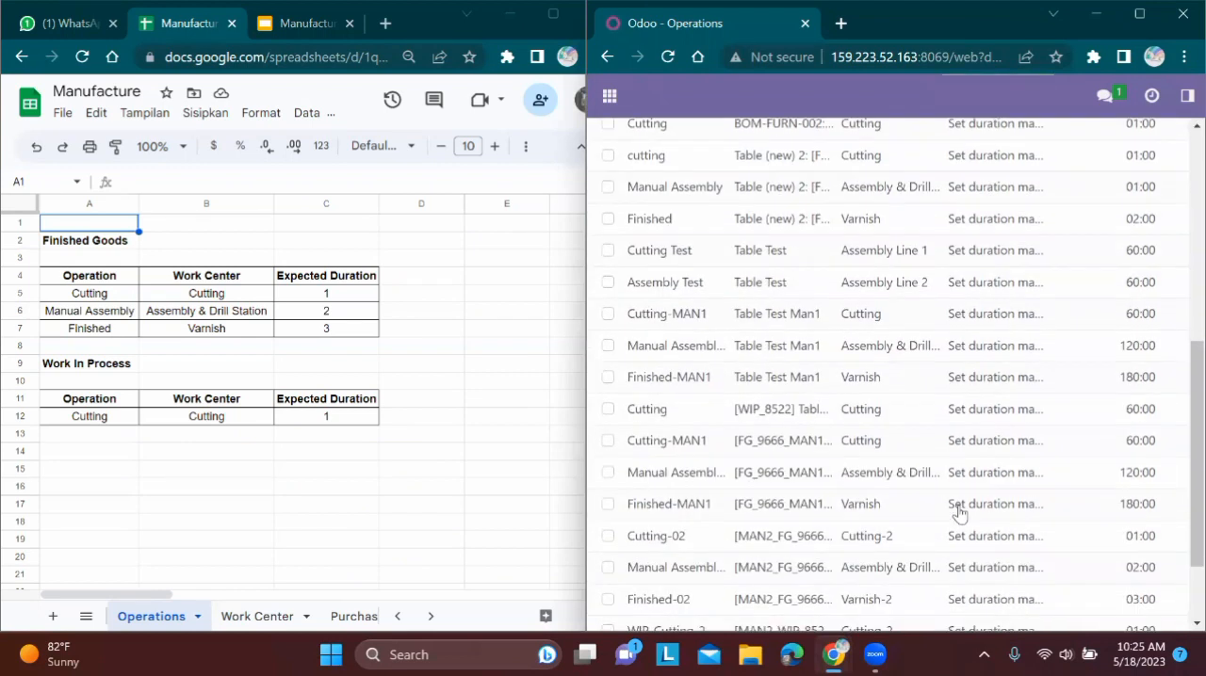
Enlarge the Operations list to full screen, try searching the operations for FG and clear the search
scroll(959, 514, down, 2)
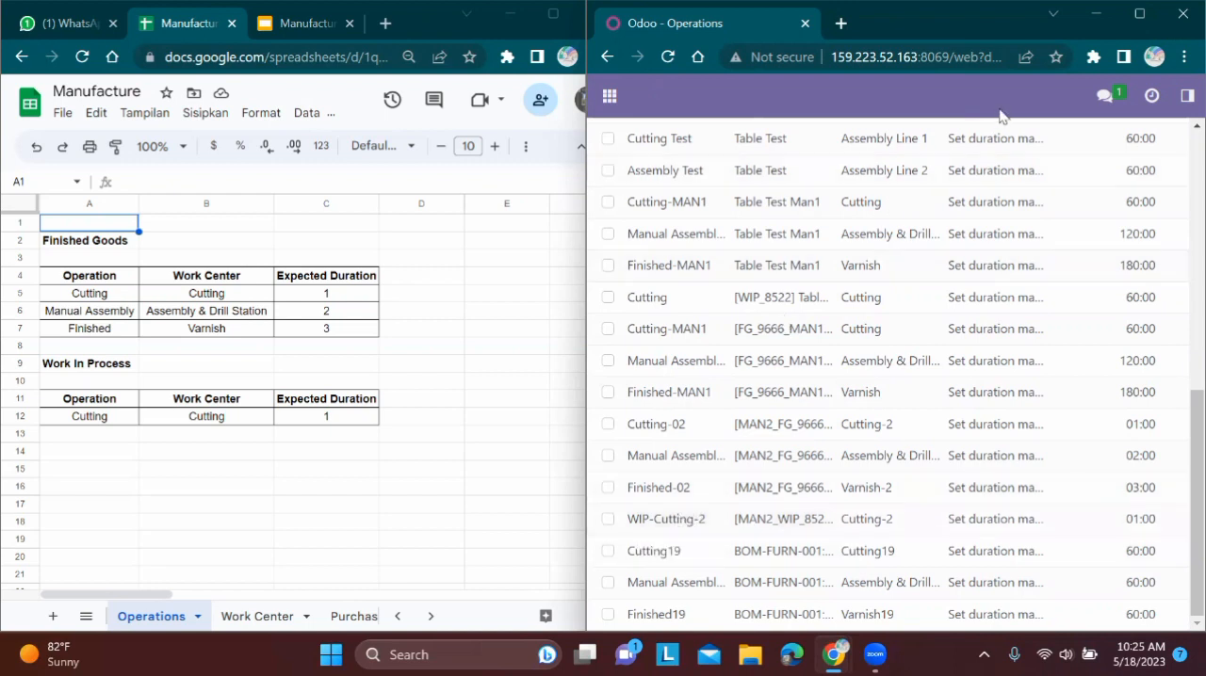
key(super+Up)
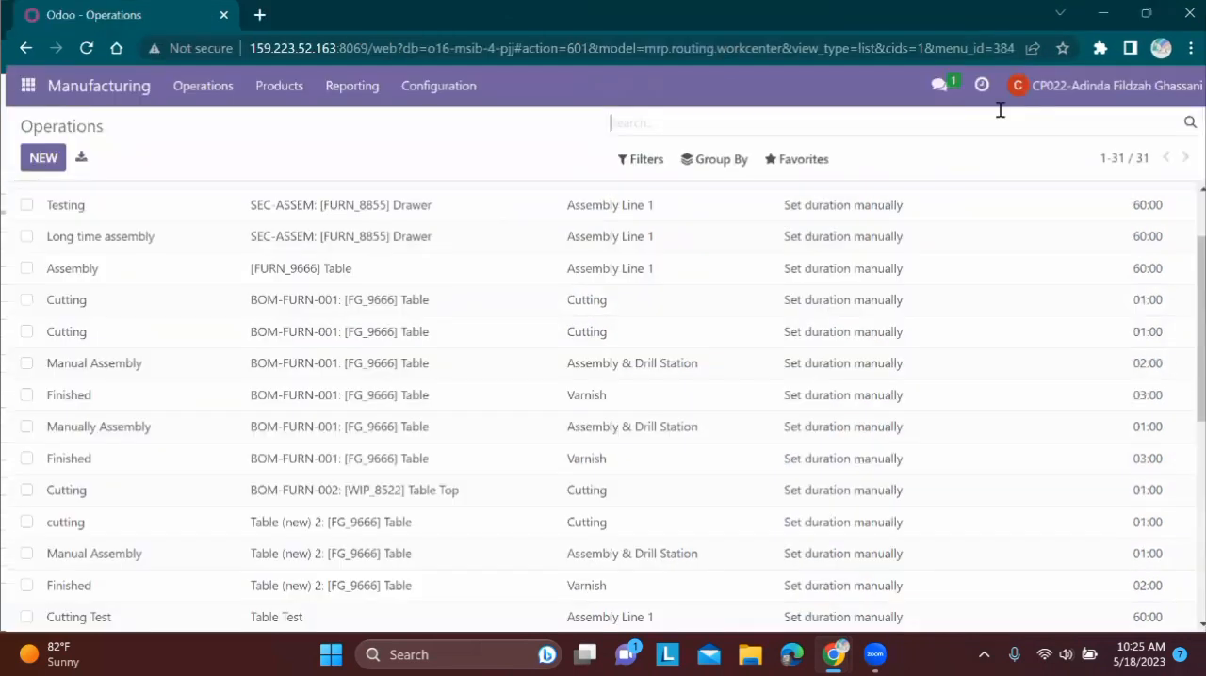
text(FG)
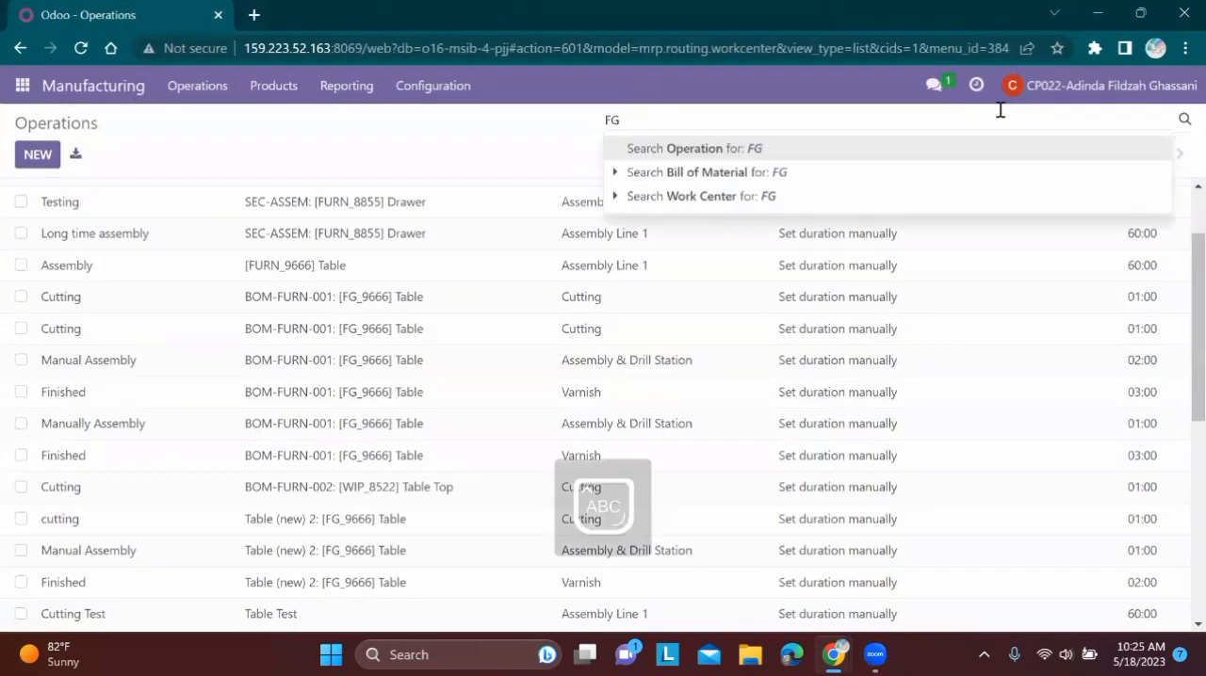
key(Return)
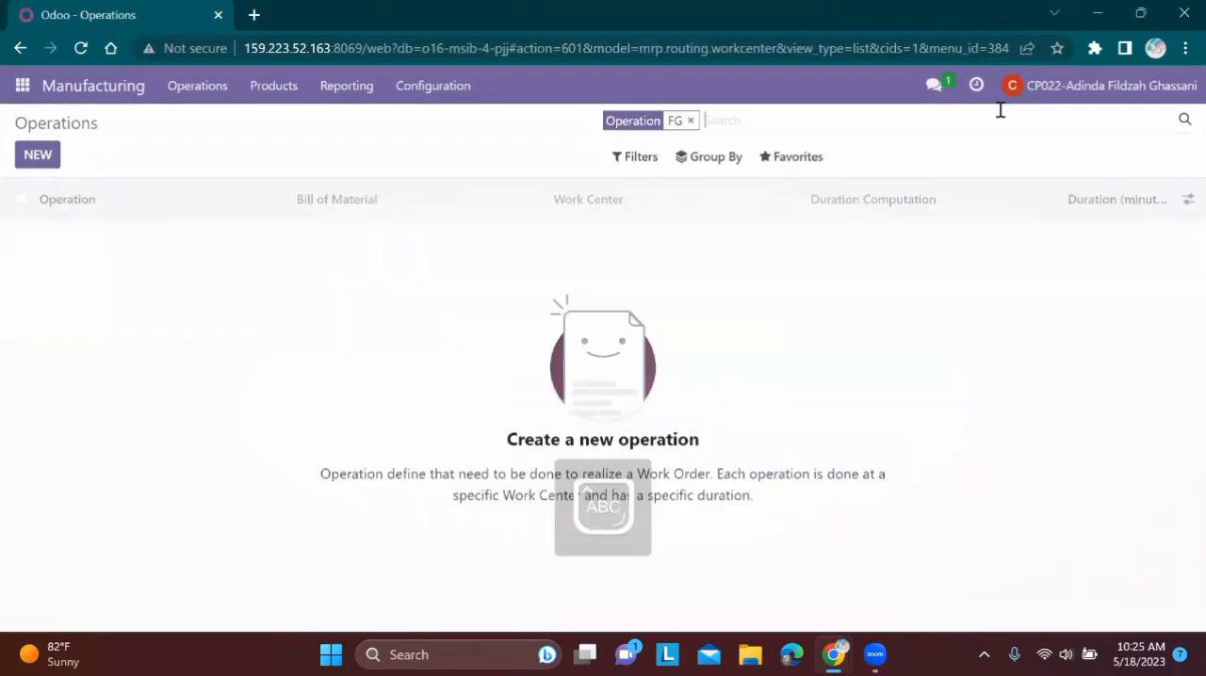
click(690, 121)
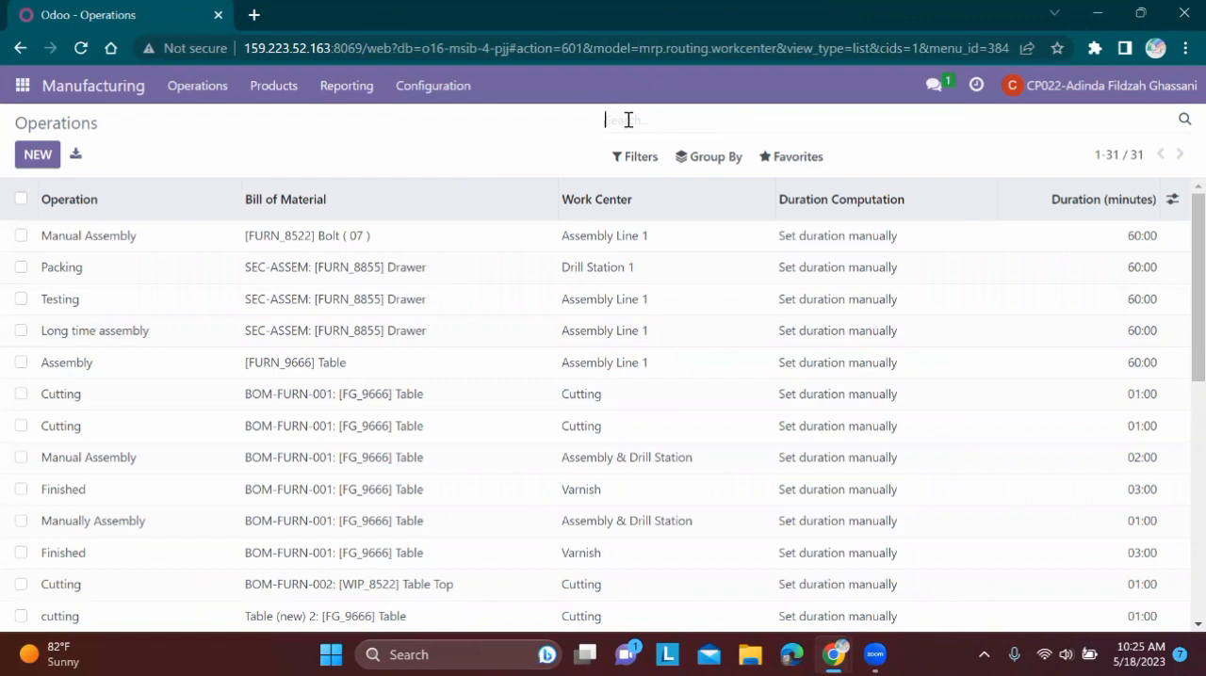
Filter the Operations list to operations whose name contains 2
text(cutting)
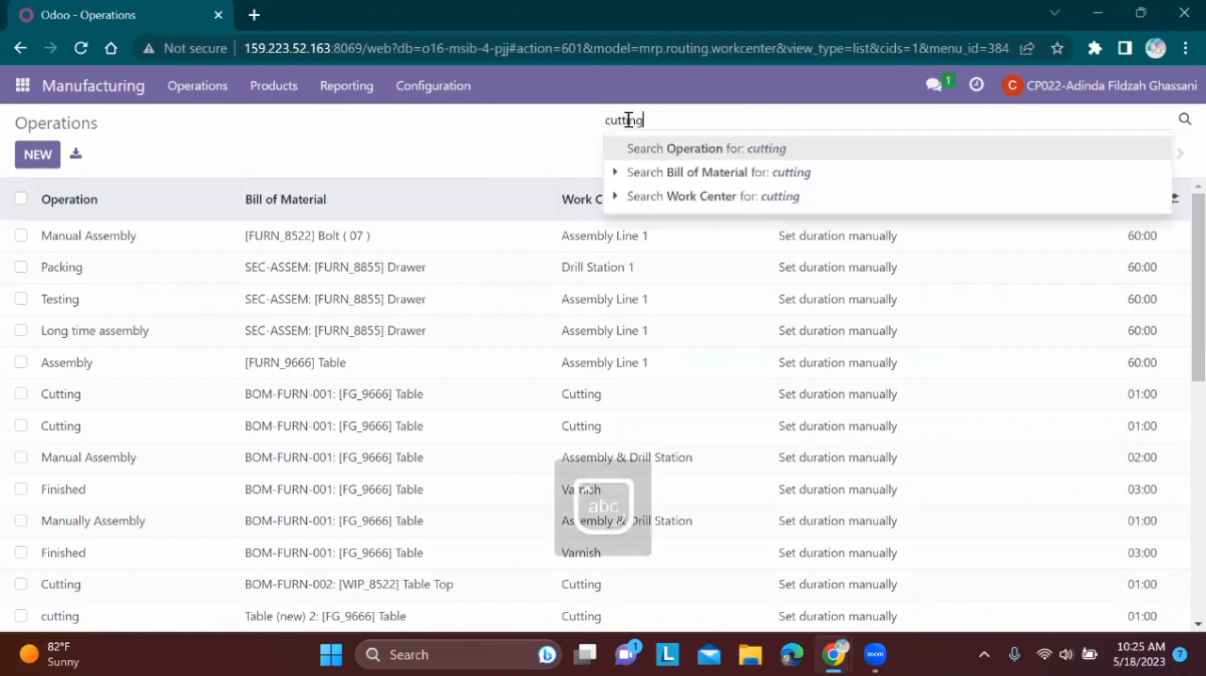
key(BackSpace)
key(BackSpace)
key(BackSpace)
key(BackSpace)
key(BackSpace)
key(BackSpace)
key(BackSpace)
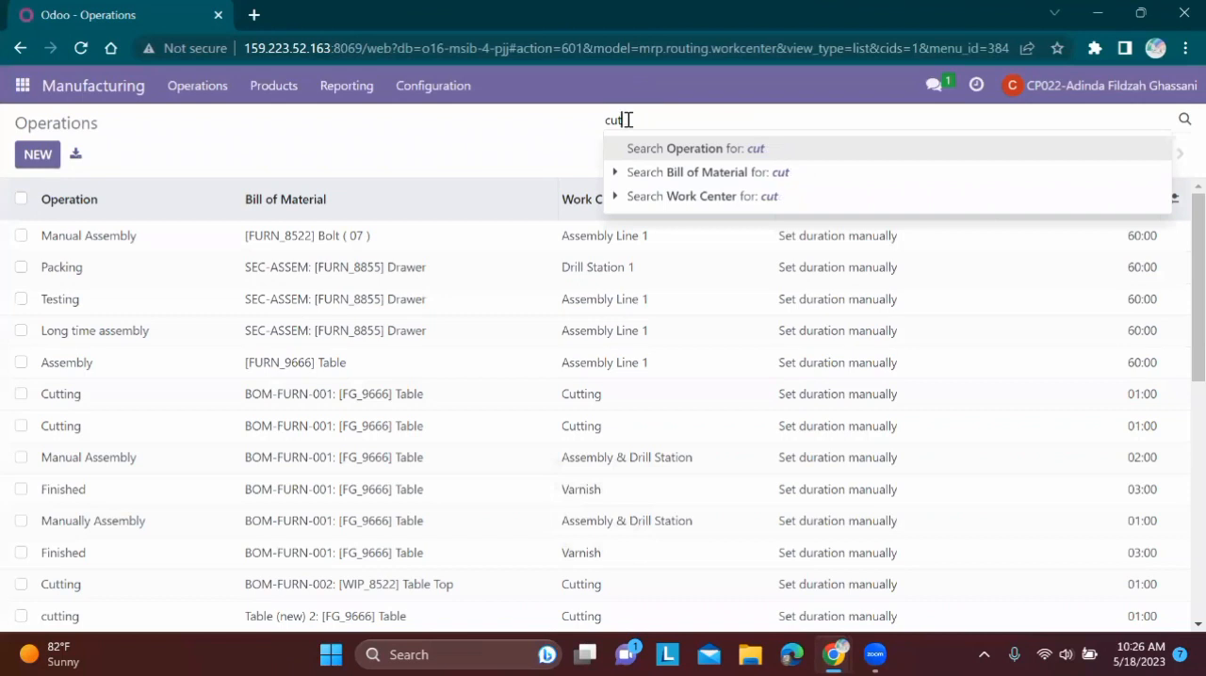
text(2)
key(Return)
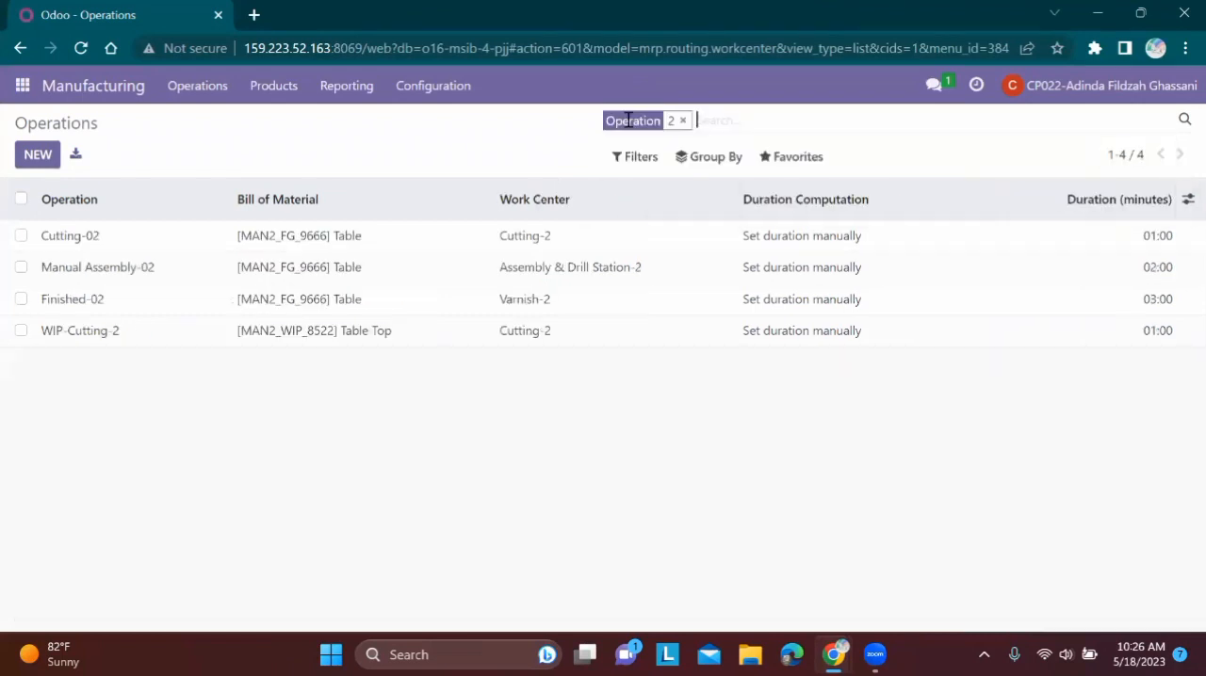
Place the filtered Operations list at full height beside the spreadsheet and open the Cutting-02 operation
click(1138, 15)
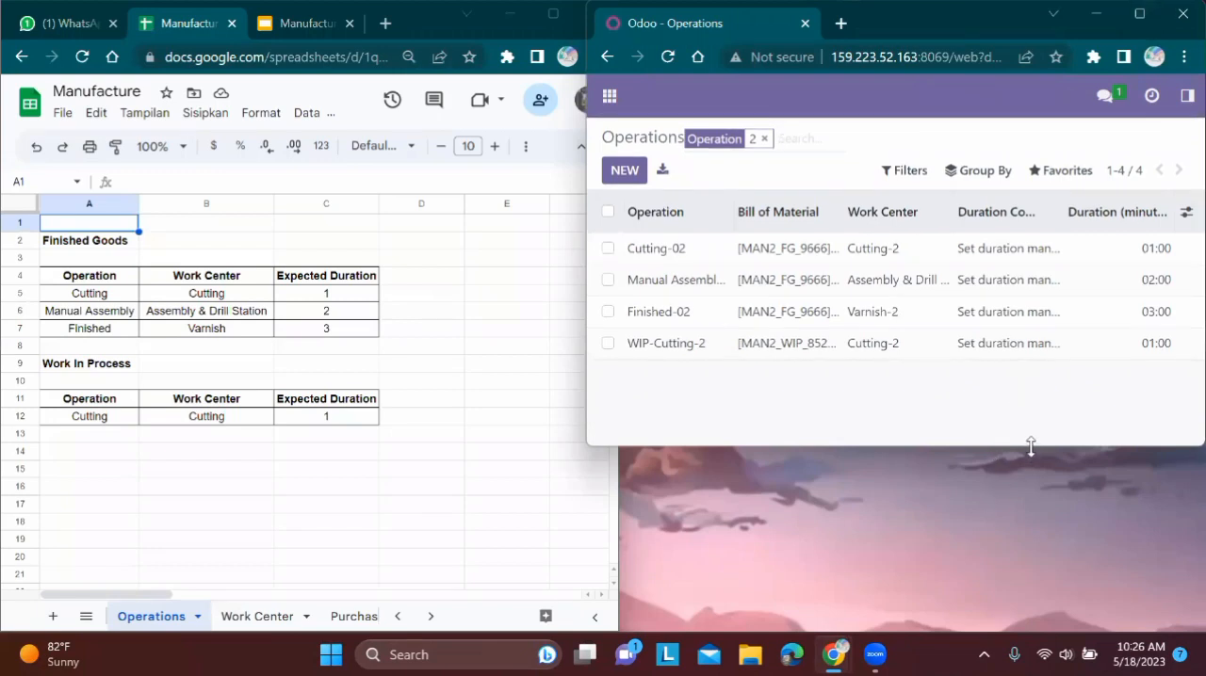
drag(1030, 446, 1025, 631)
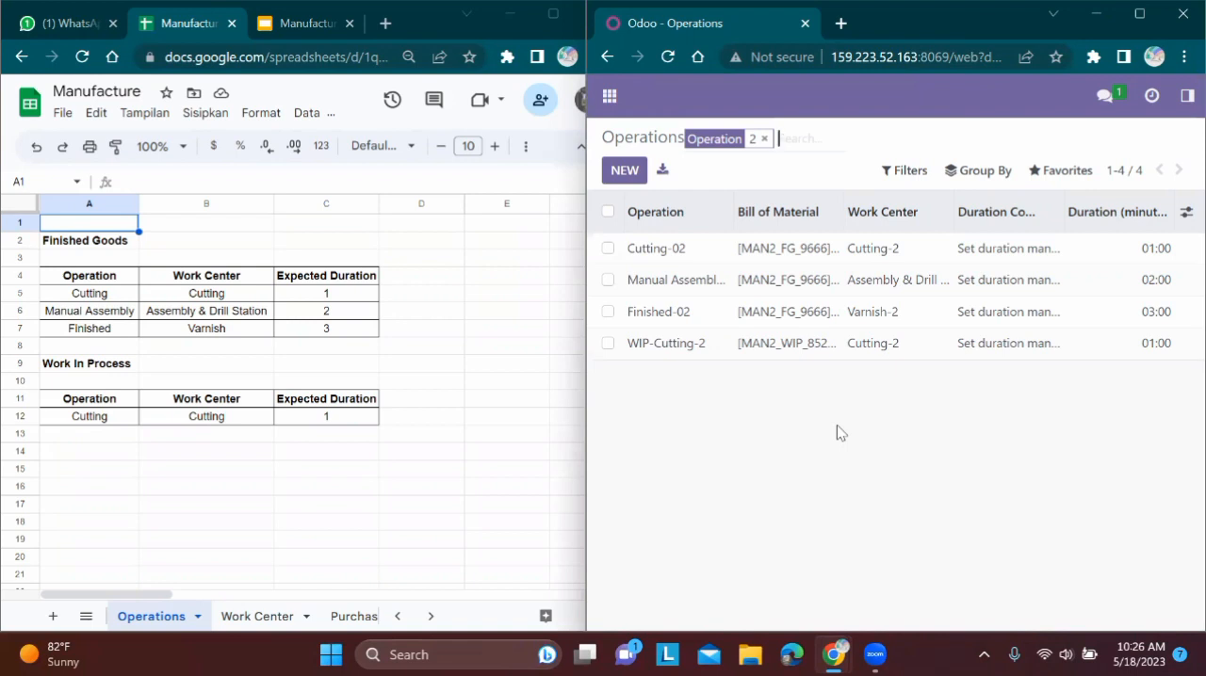
click(704, 260)
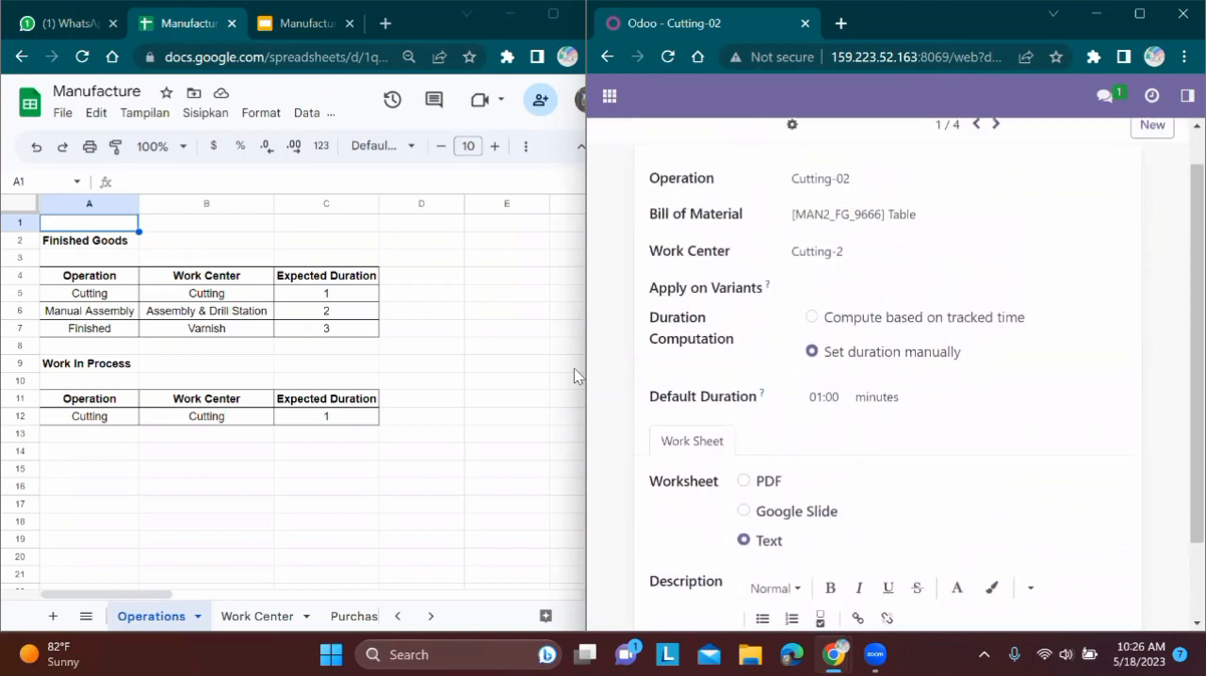
Enlarge the Cutting-02 record to full screen, page through the filtered operations to WIP-Cutting-2 and return to Finished-02
click(1139, 15)
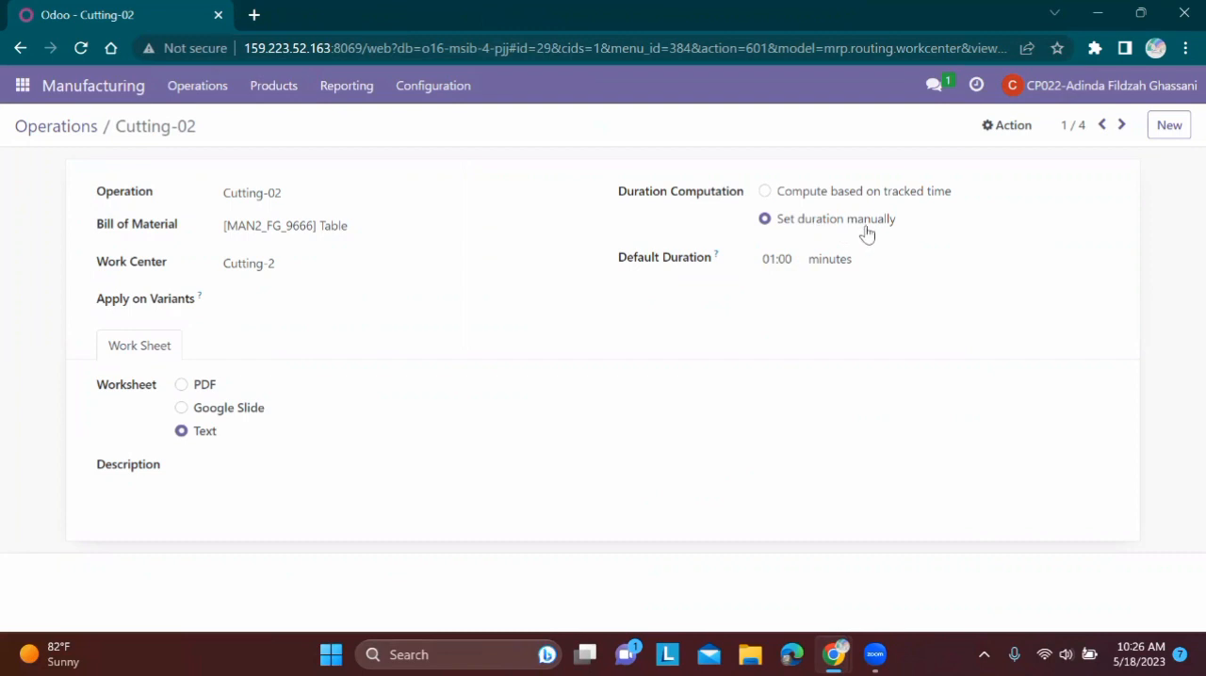
click(1122, 128)
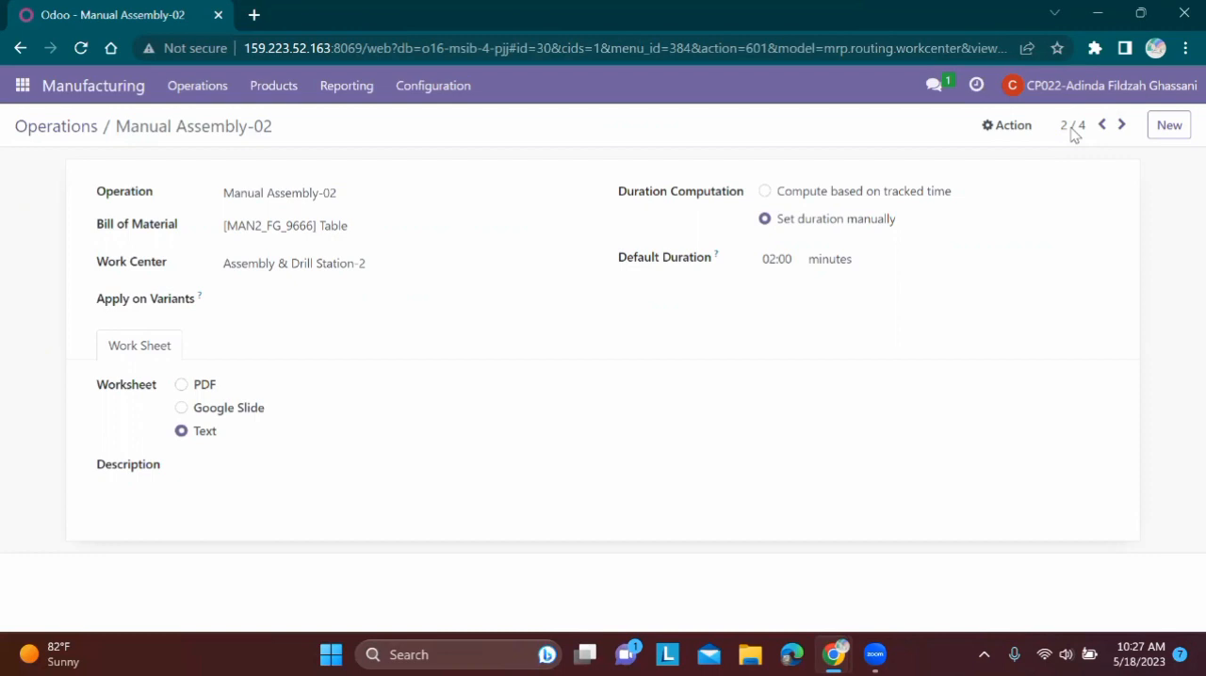
click(1121, 125)
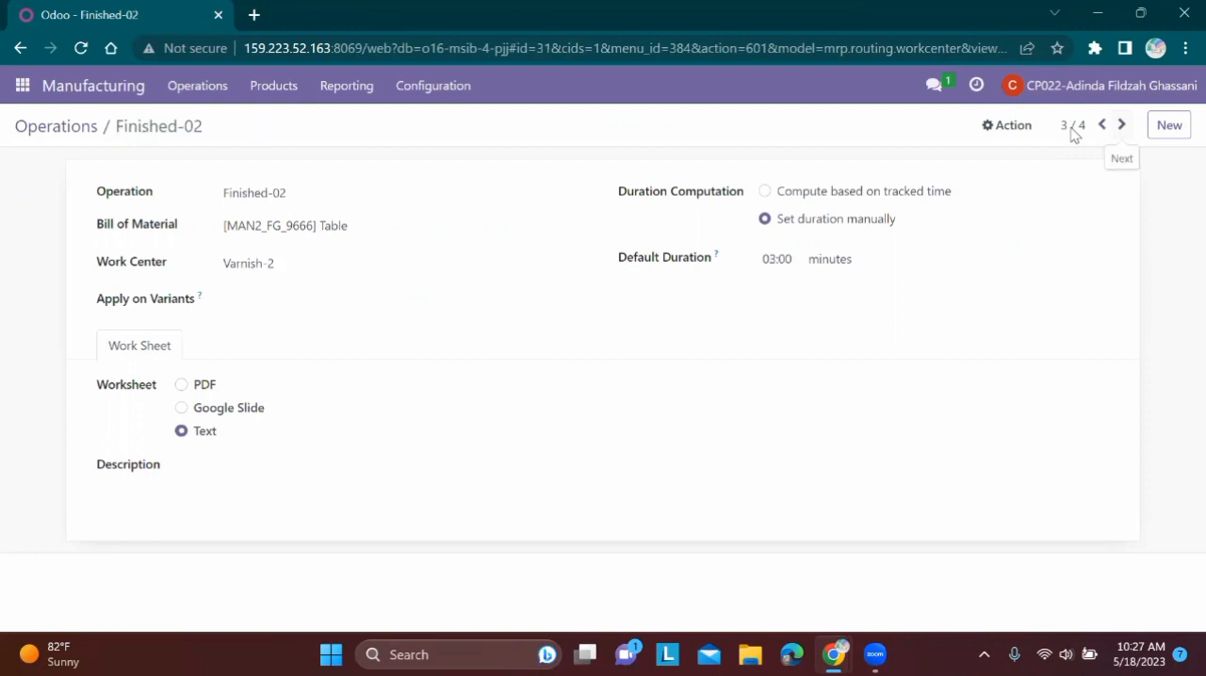
click(1121, 125)
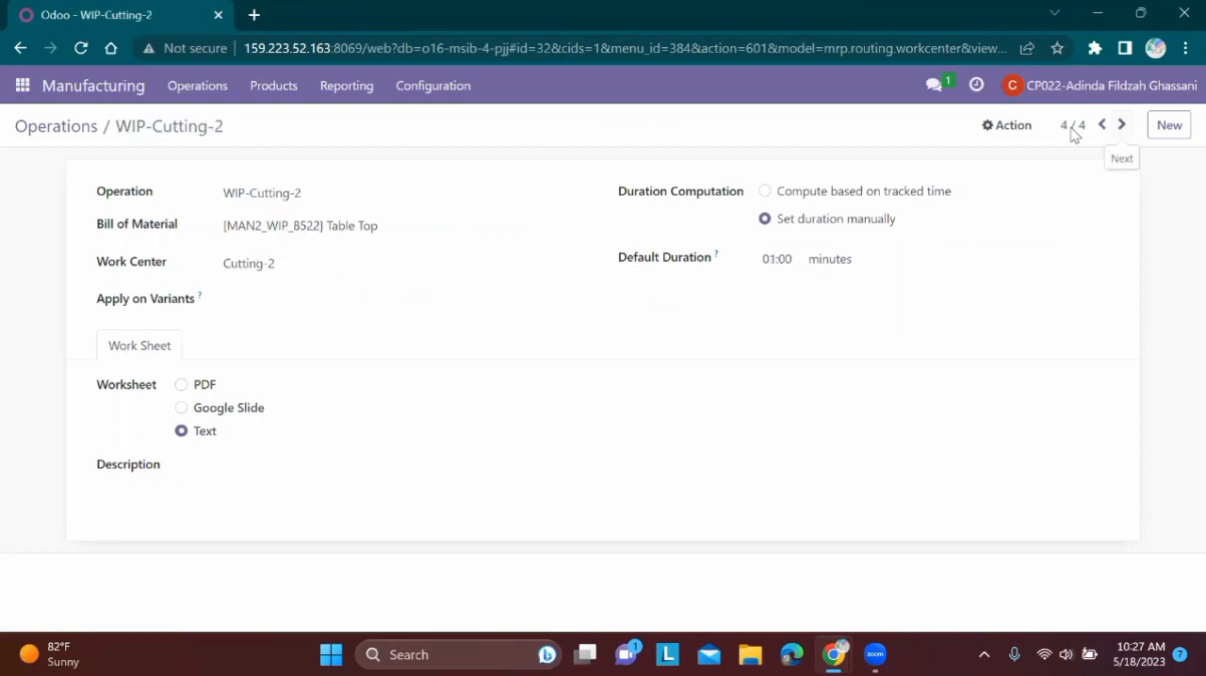
click(1101, 124)
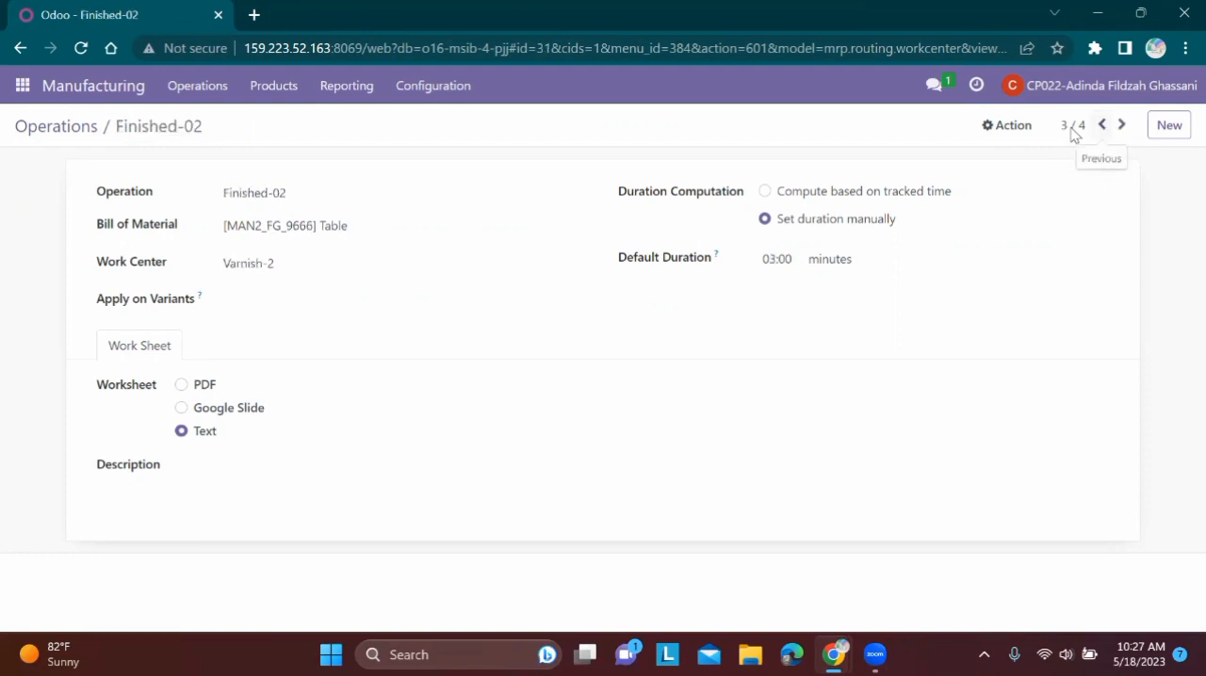
Bring the Manufacture spreadsheet forward to compare its Finished Goods table with the Finished-02 operation, and minimize it again
mouse_move(834, 655)
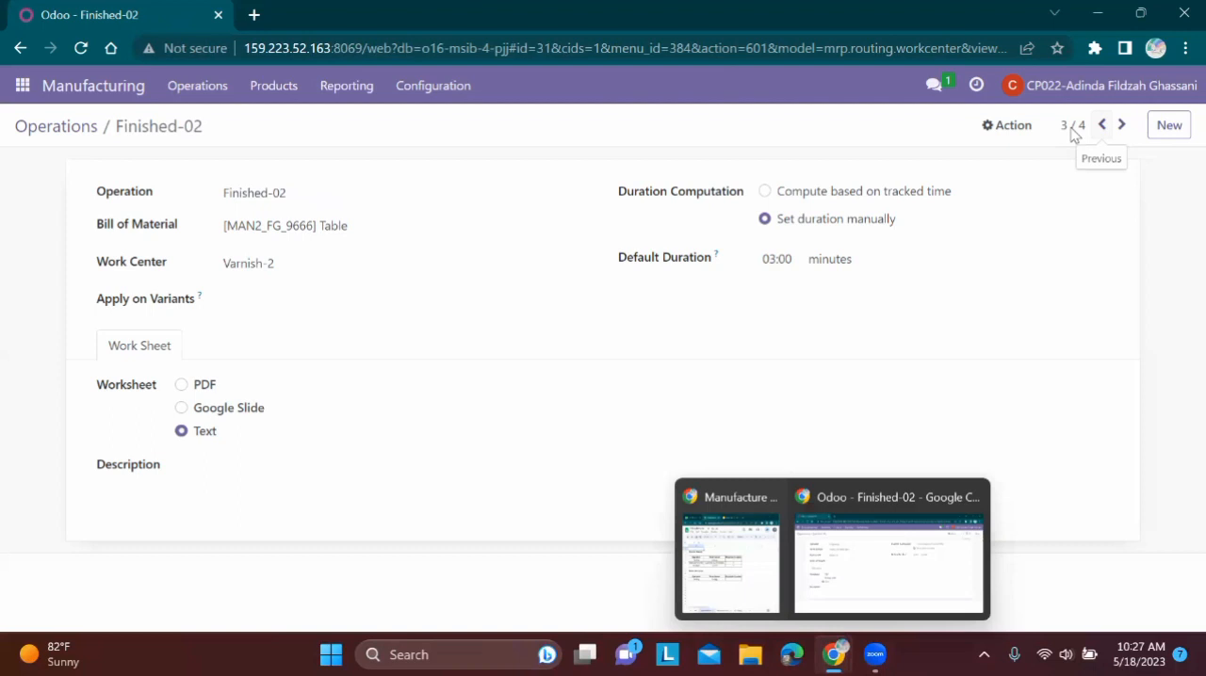
click(750, 569)
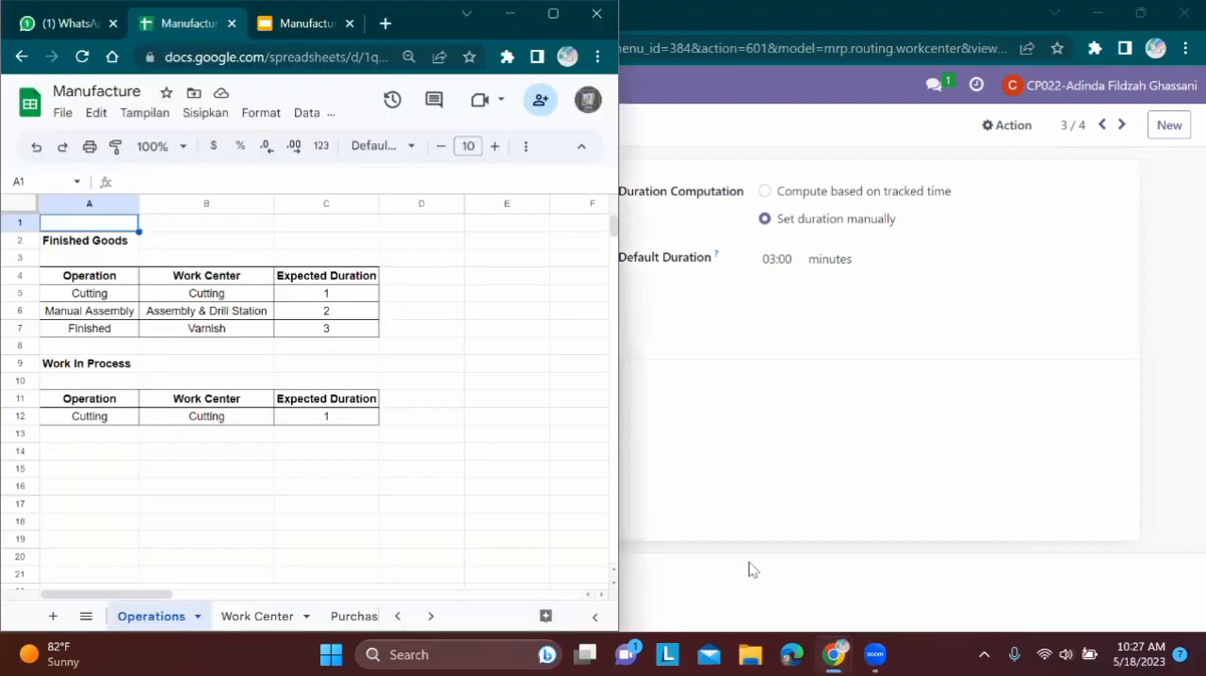
click(510, 13)
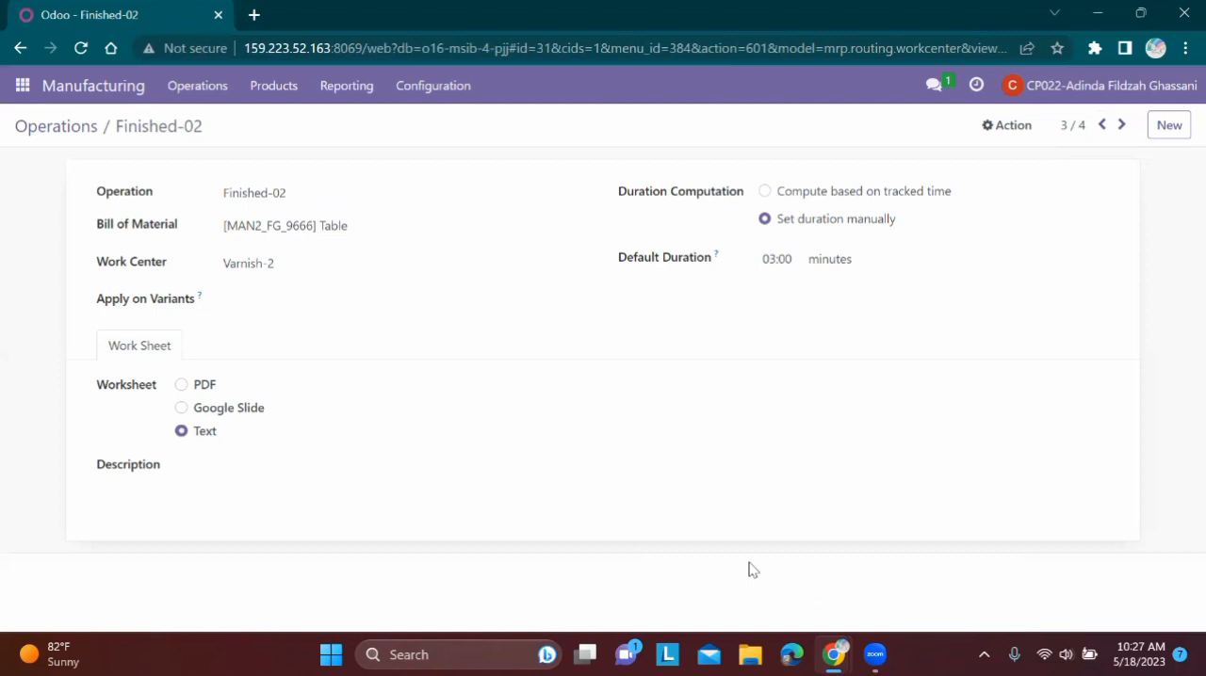
Reopen the full Operations list, browse it to the MAN2 operations and check them against the spreadsheet's Operations sheet
key(alt+shift+4)
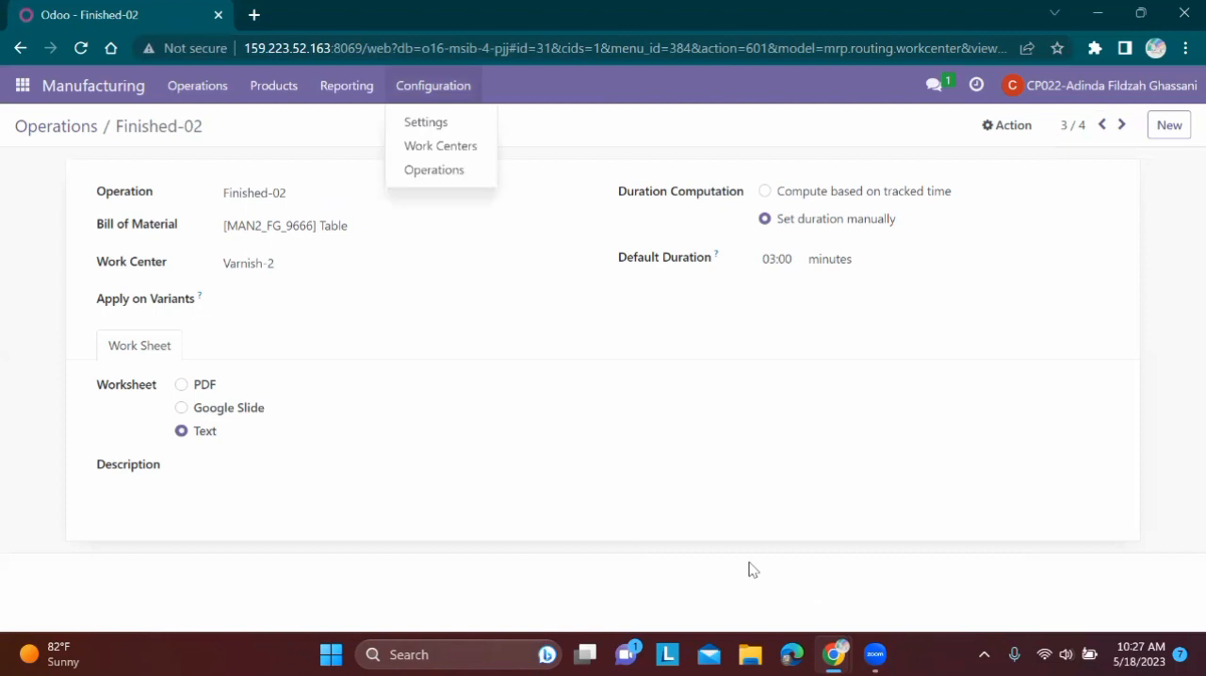
key(Return)
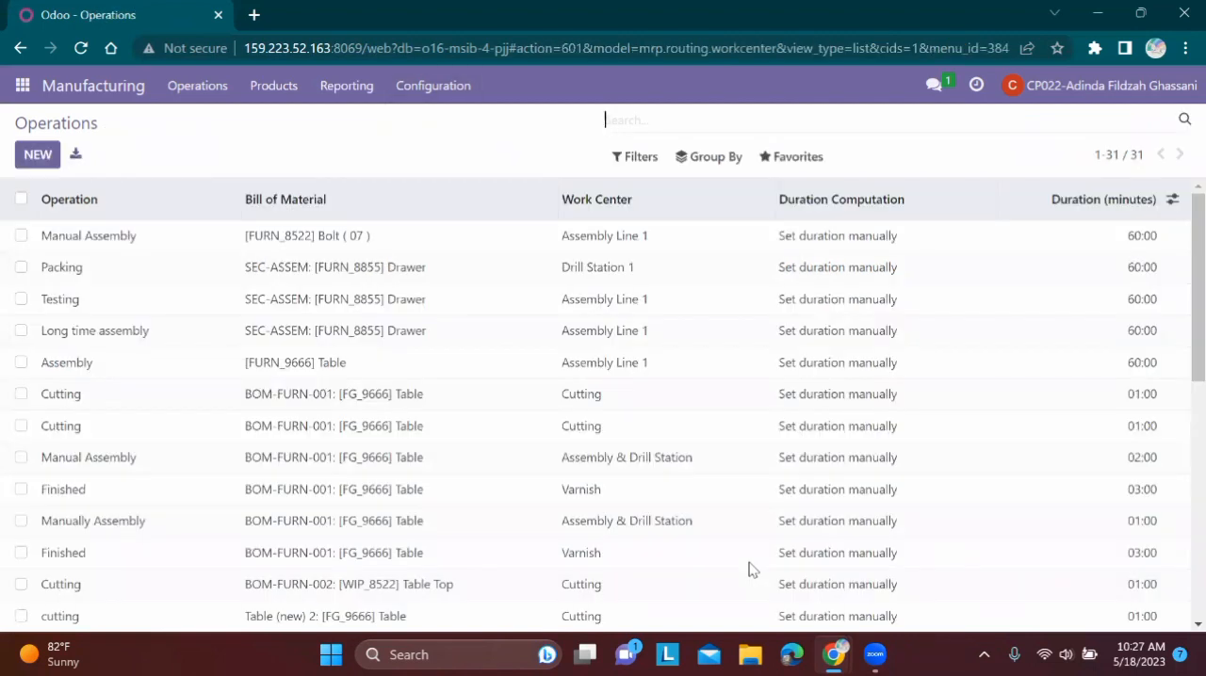
scroll(749, 569, down, 5)
scroll(749, 569, down, 1)
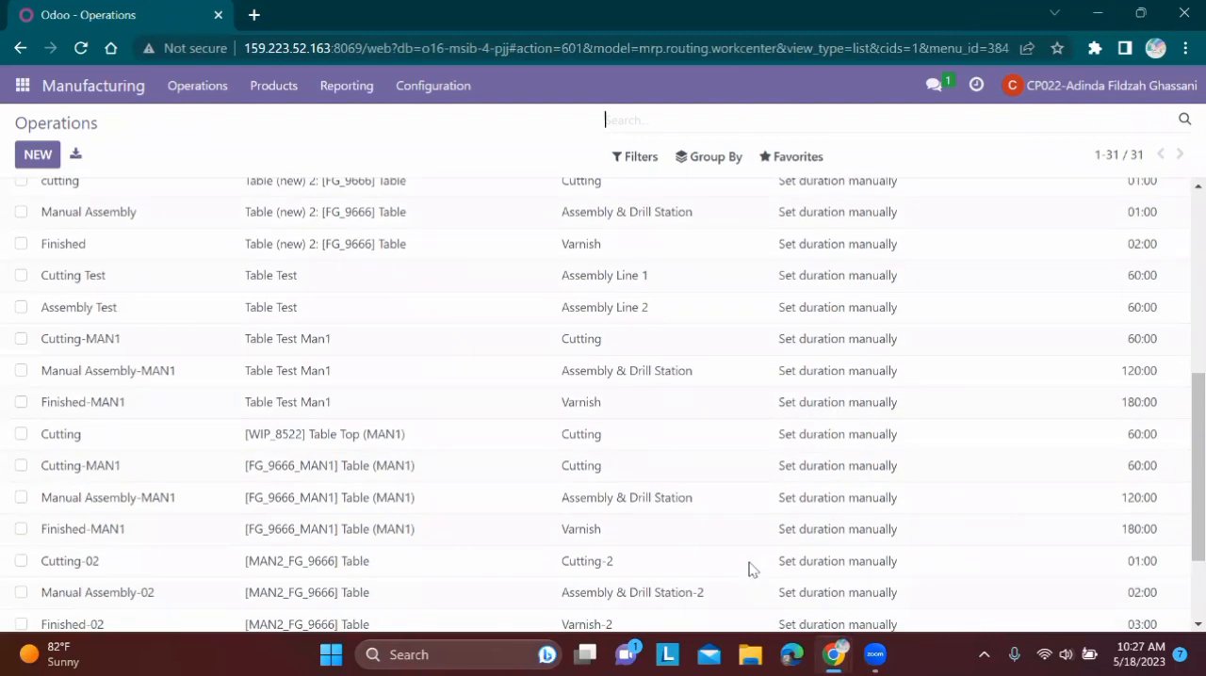
click(834, 655)
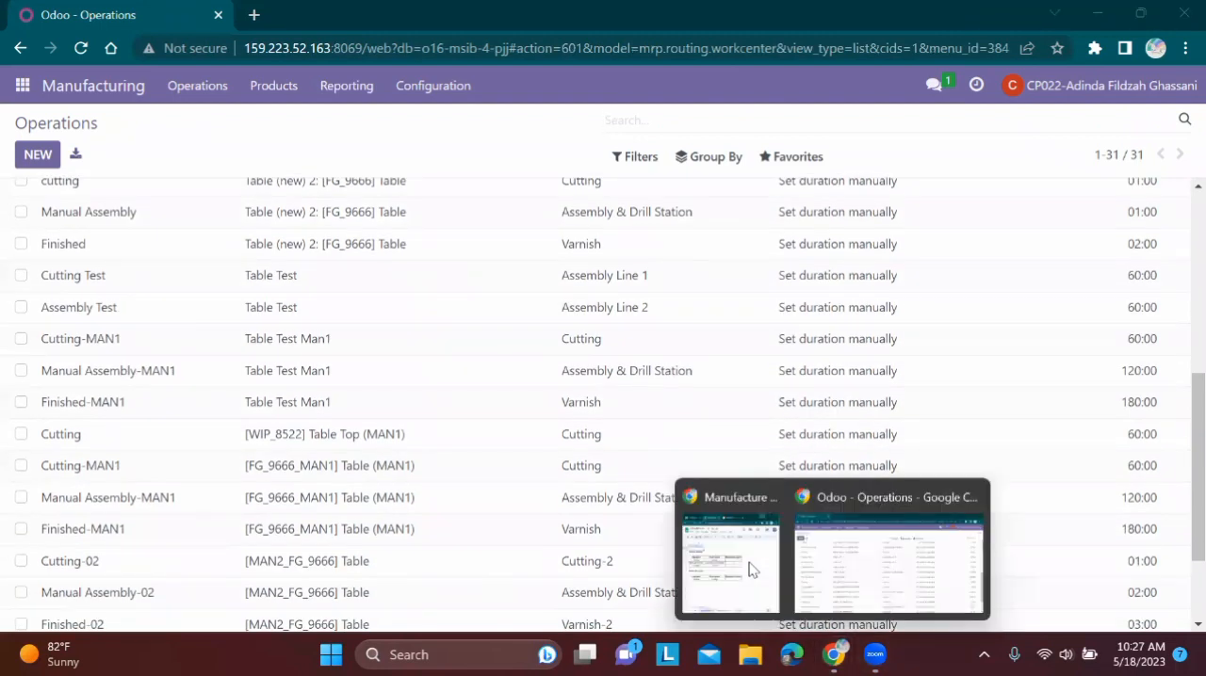
click(731, 565)
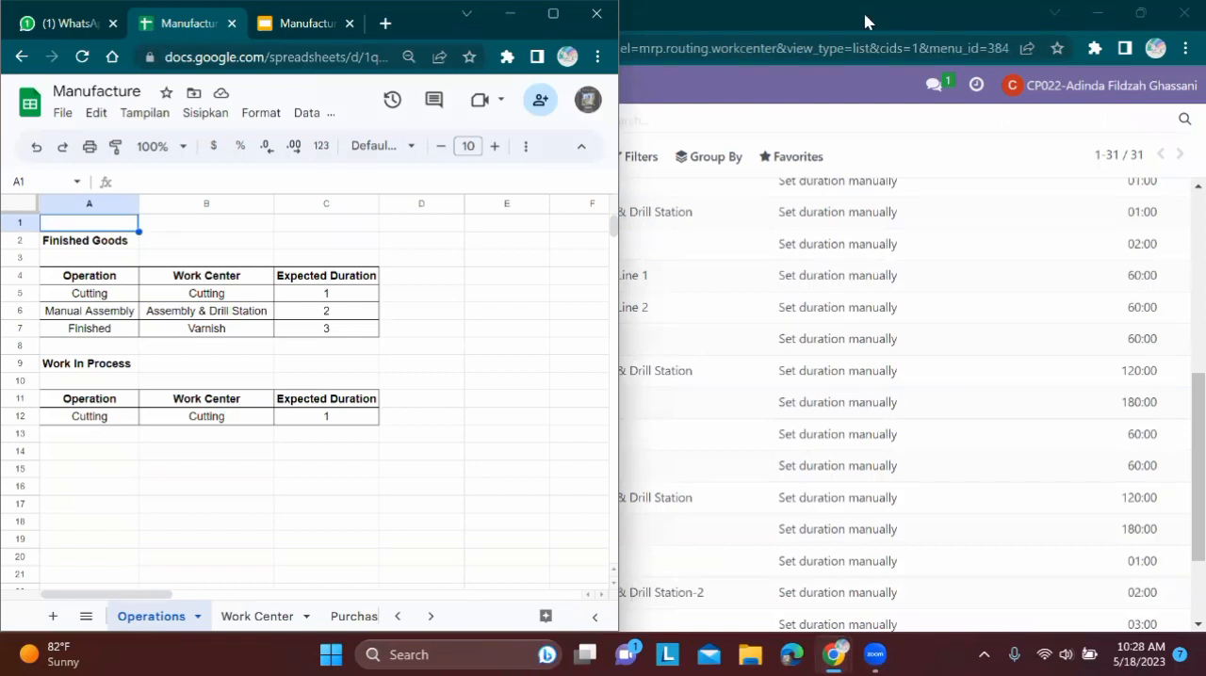
click(510, 15)
Search the Operations list for cutting and open the WIP-Cutting-2 operation of the MAN2 Table Top
scroll(603, 395, down, 3)
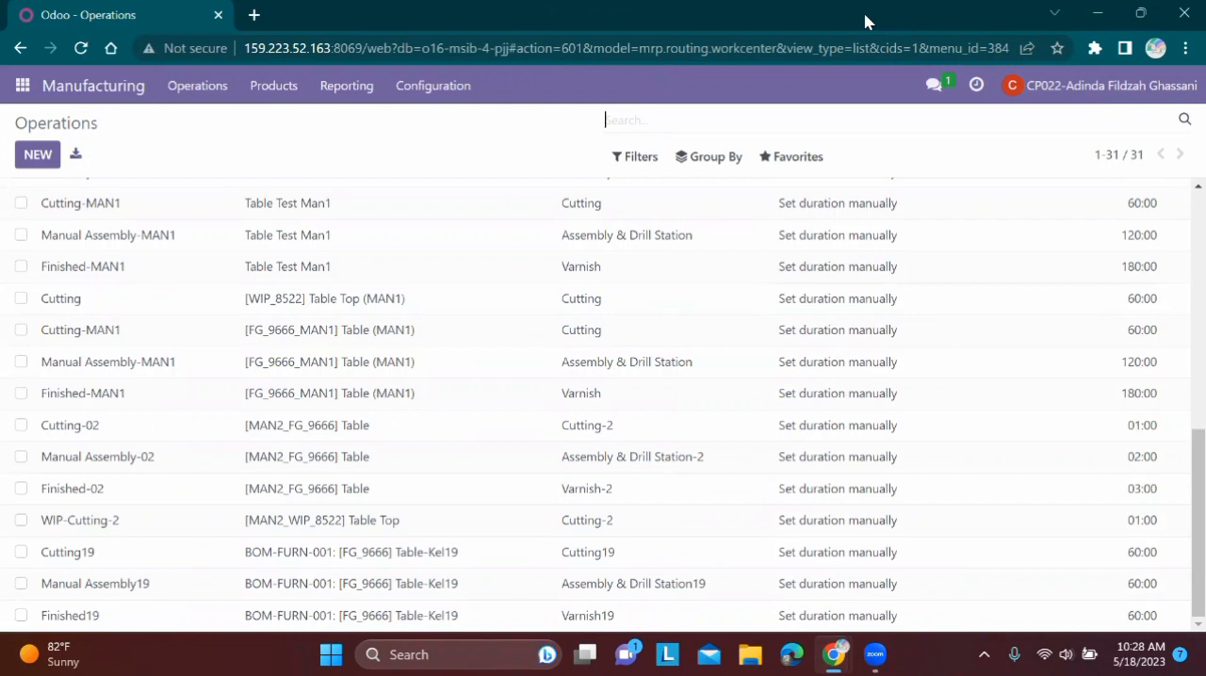
text(cutting)
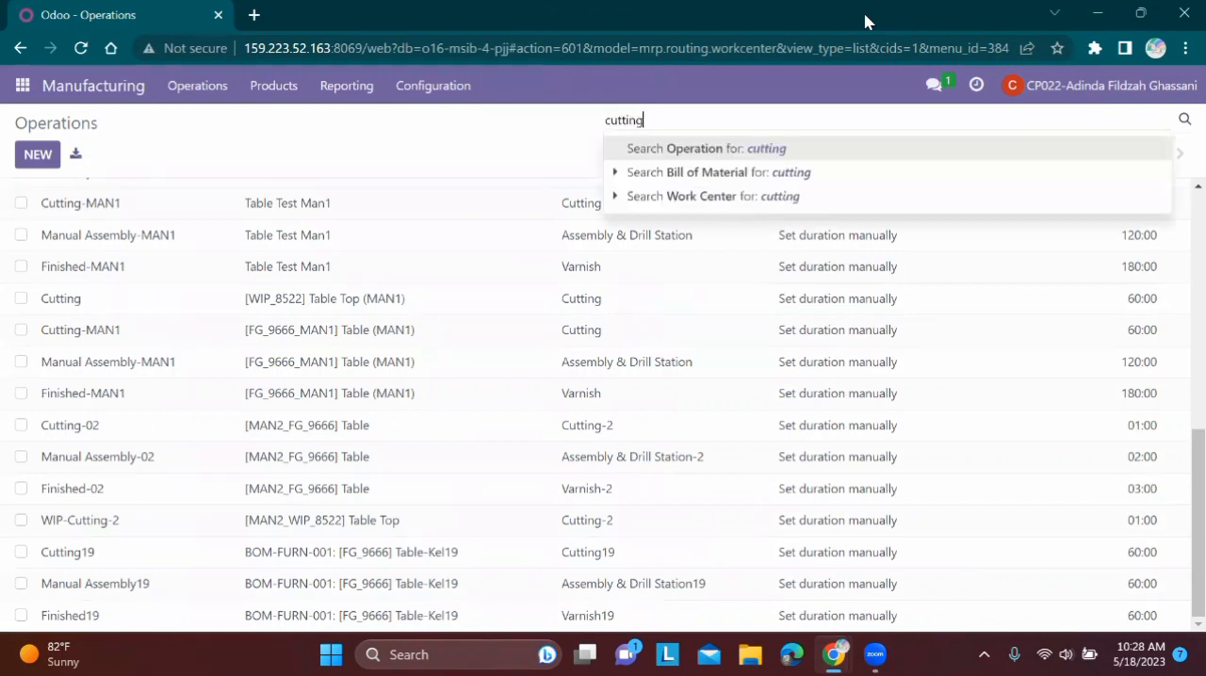
key(Return)
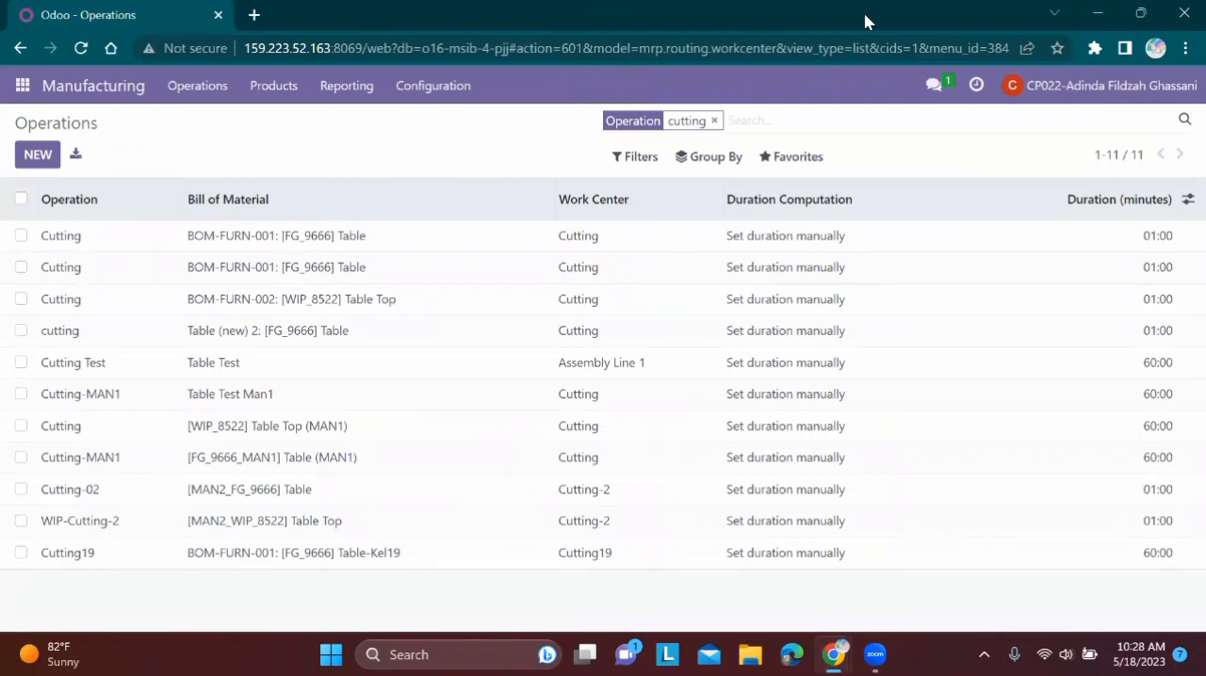
click(349, 521)
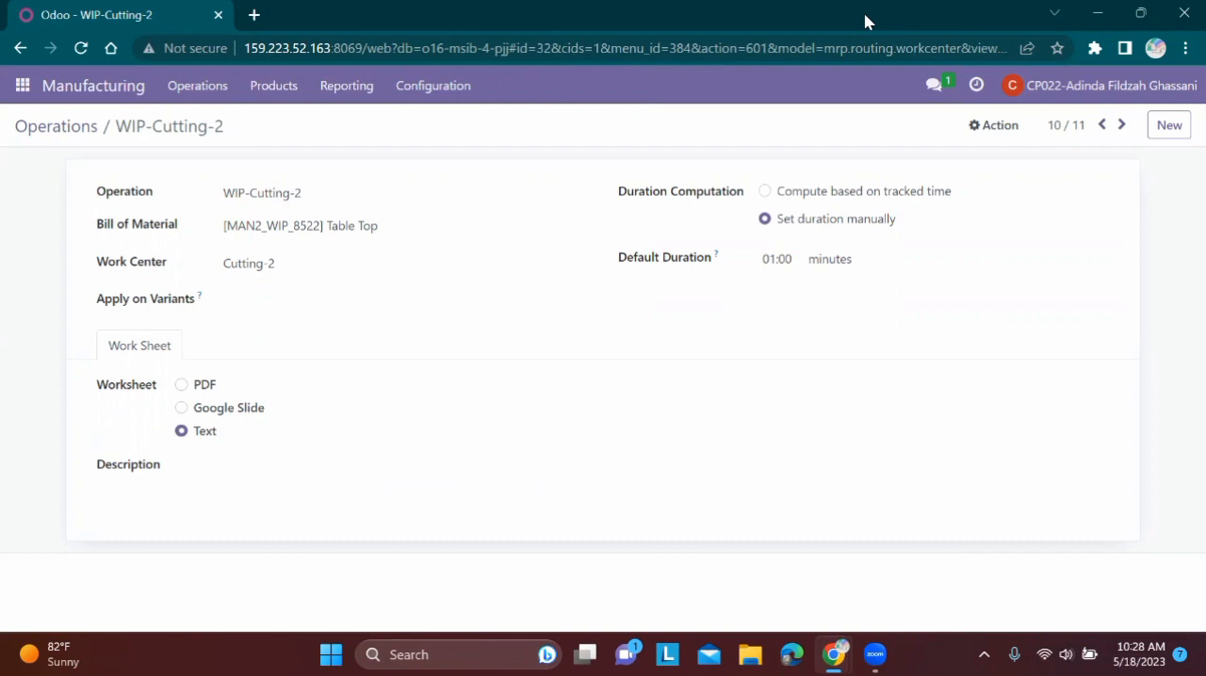
Bring the spreadsheet forward to compare its Work In Process table with the WIP-Cutting-2 operation, and minimize it again
mouse_move(833, 654)
click(759, 575)
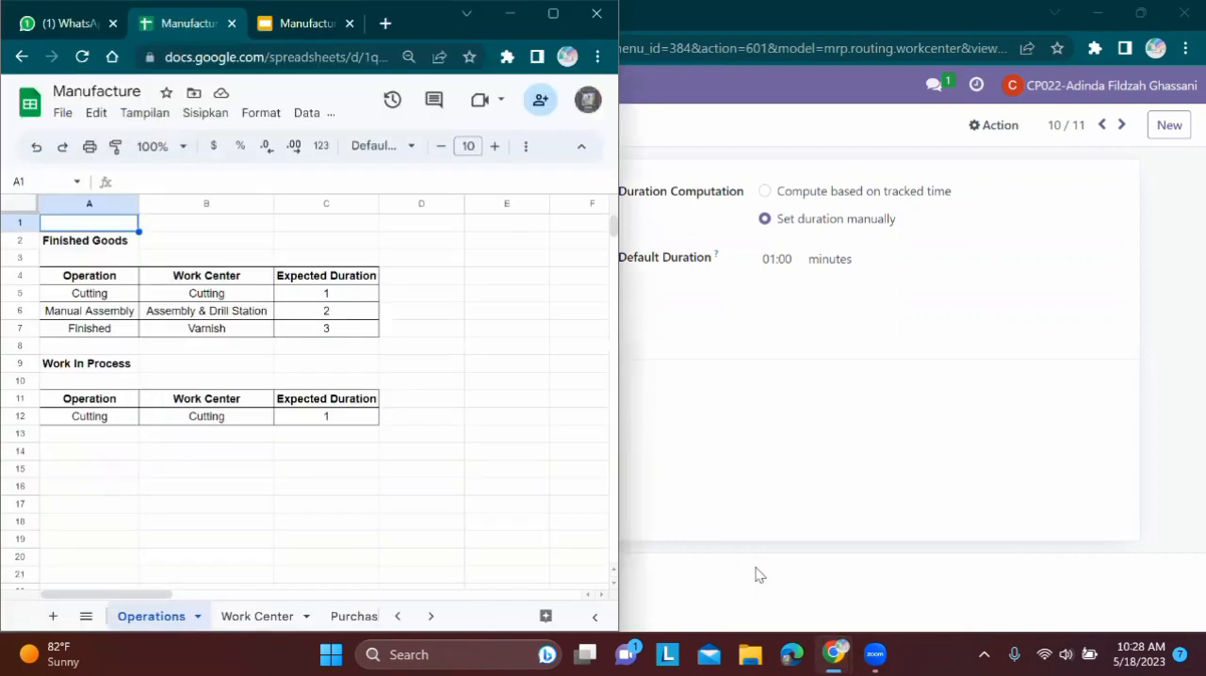
click(510, 13)
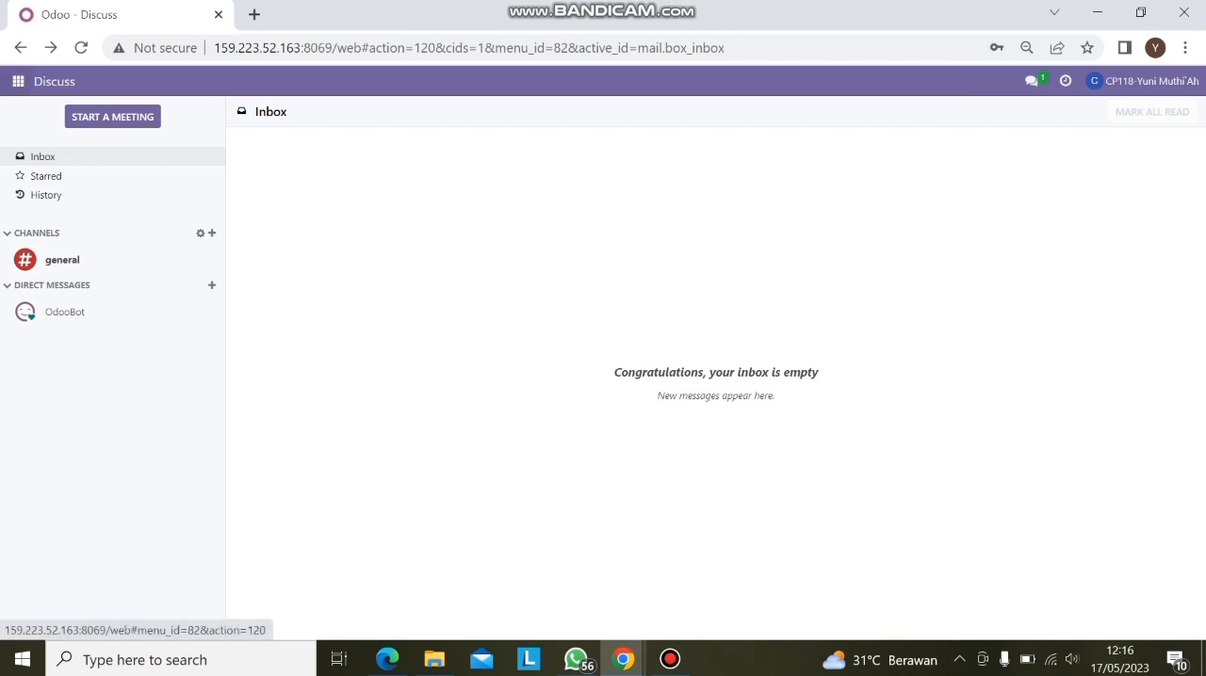
Switch to the Purchase module and create a new request for quotation with Wood Corner as the vendor
click(18, 81)
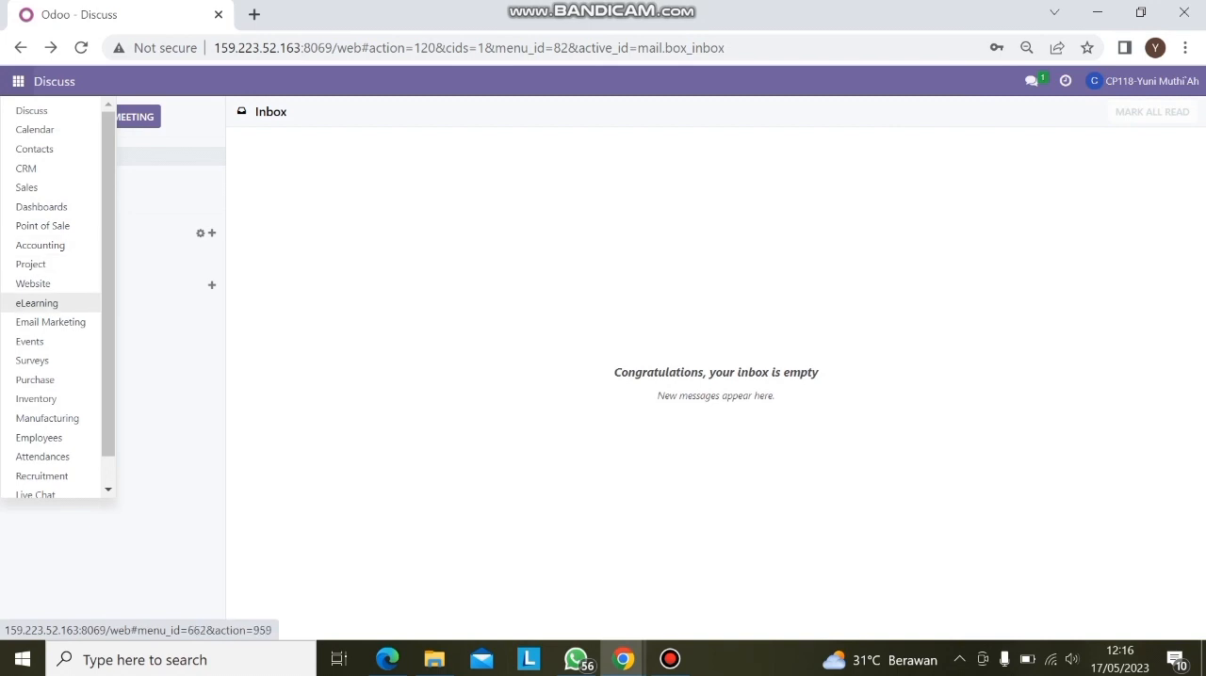
click(35, 380)
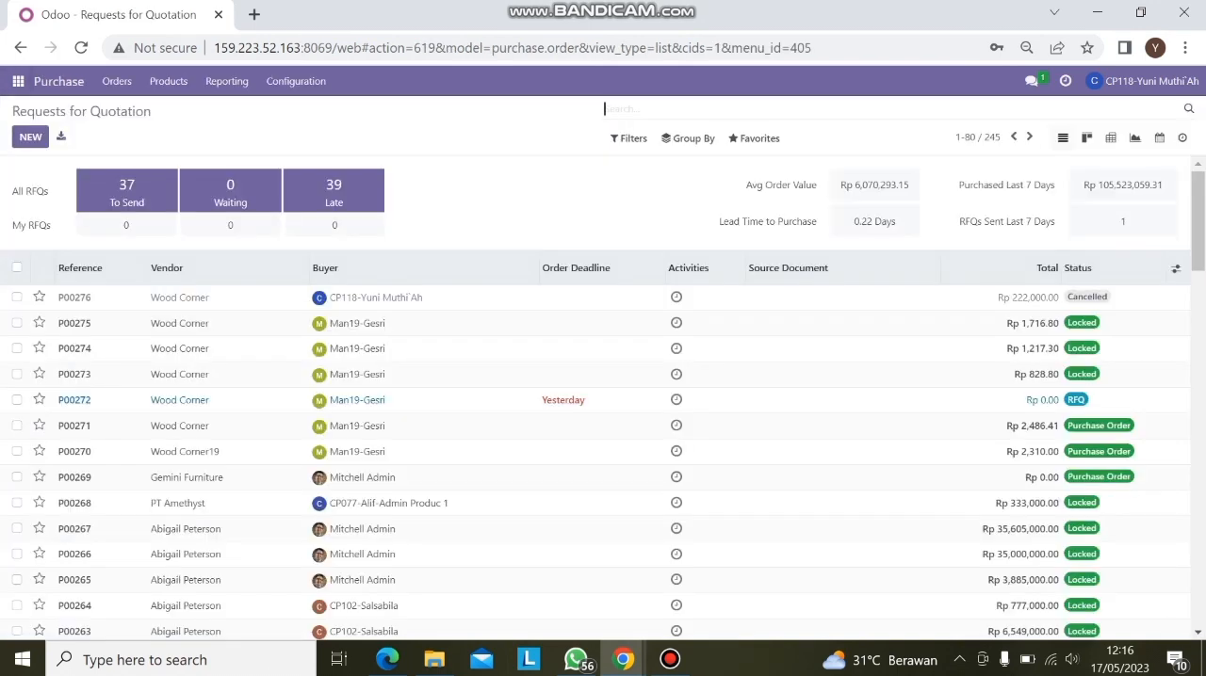
click(30, 136)
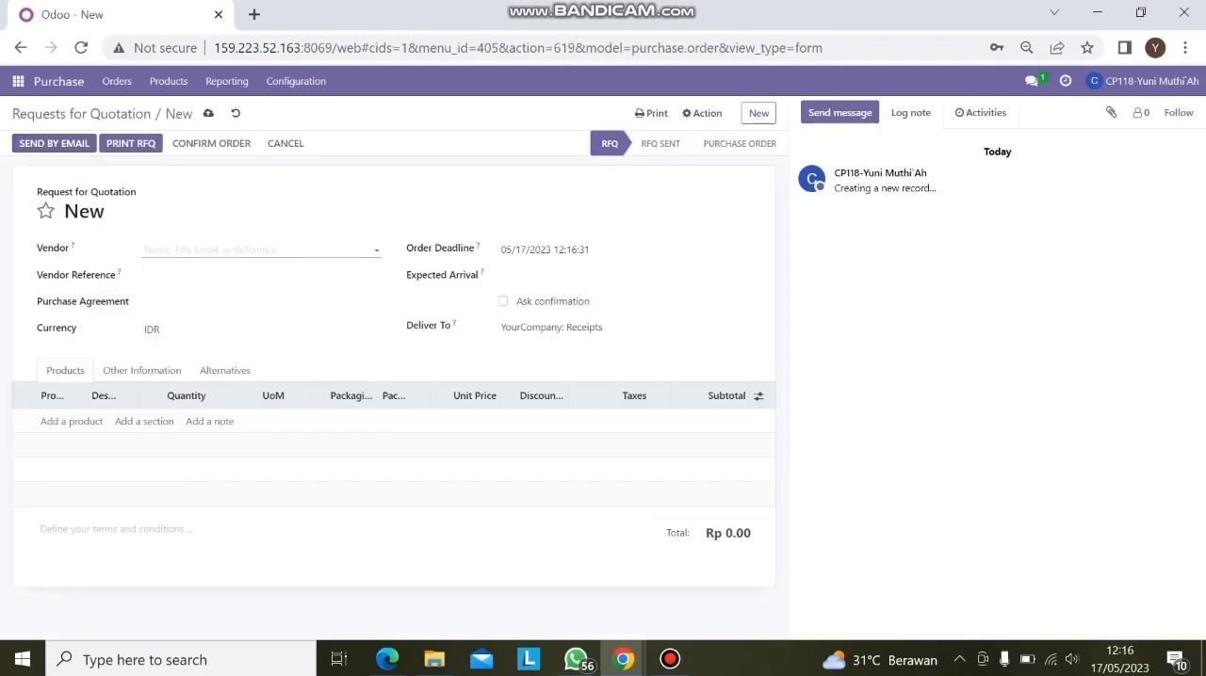
text(Woo)
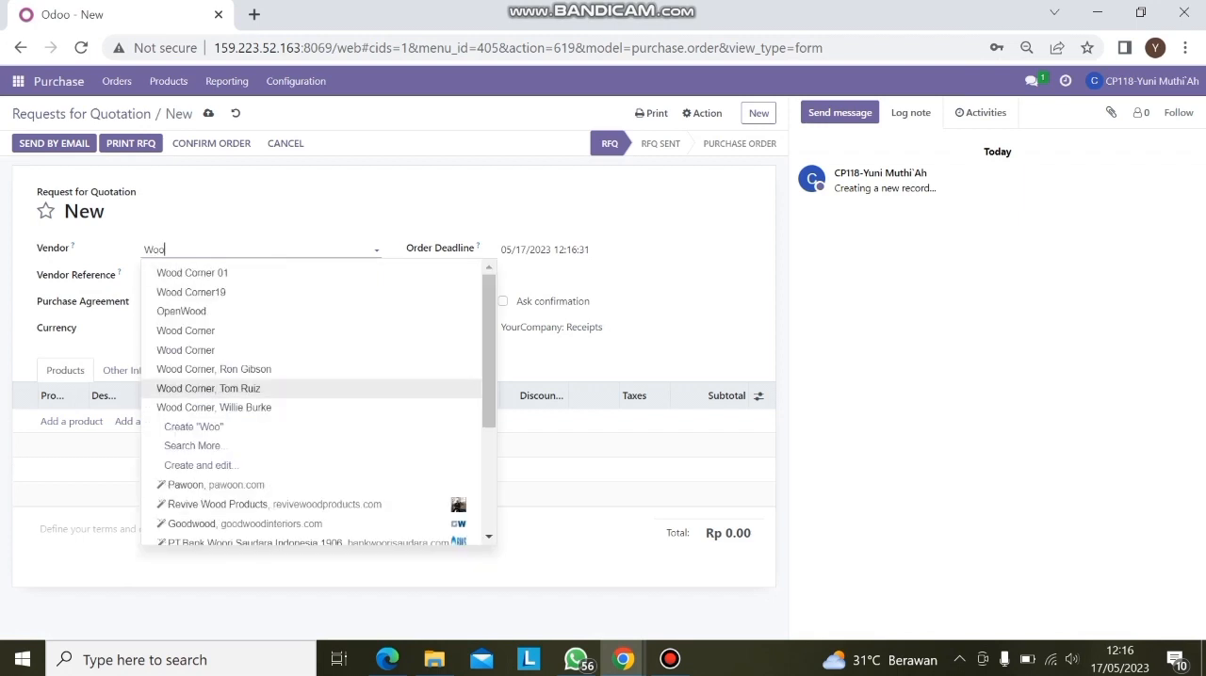
click(186, 331)
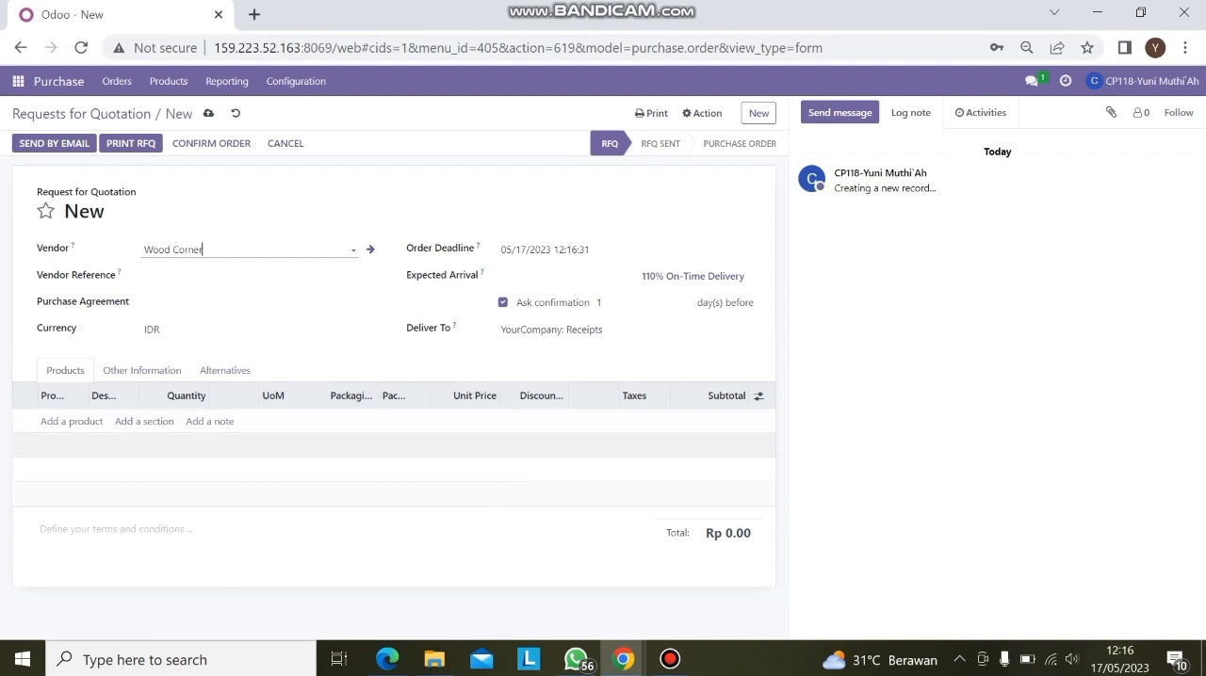
Add a product line for [MAN2_WIP_8522] Table Top to the request for quotation, consulting the spreadsheet's Wood Corner table
click(71, 421)
click(387, 659)
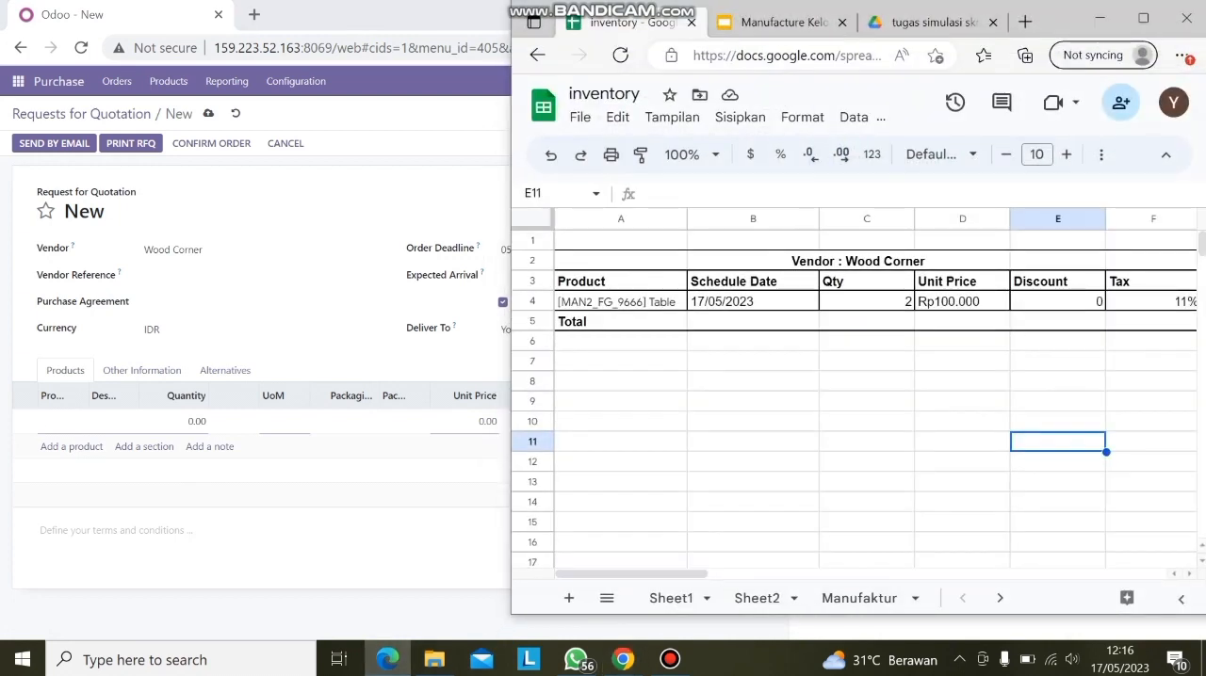
click(113, 422)
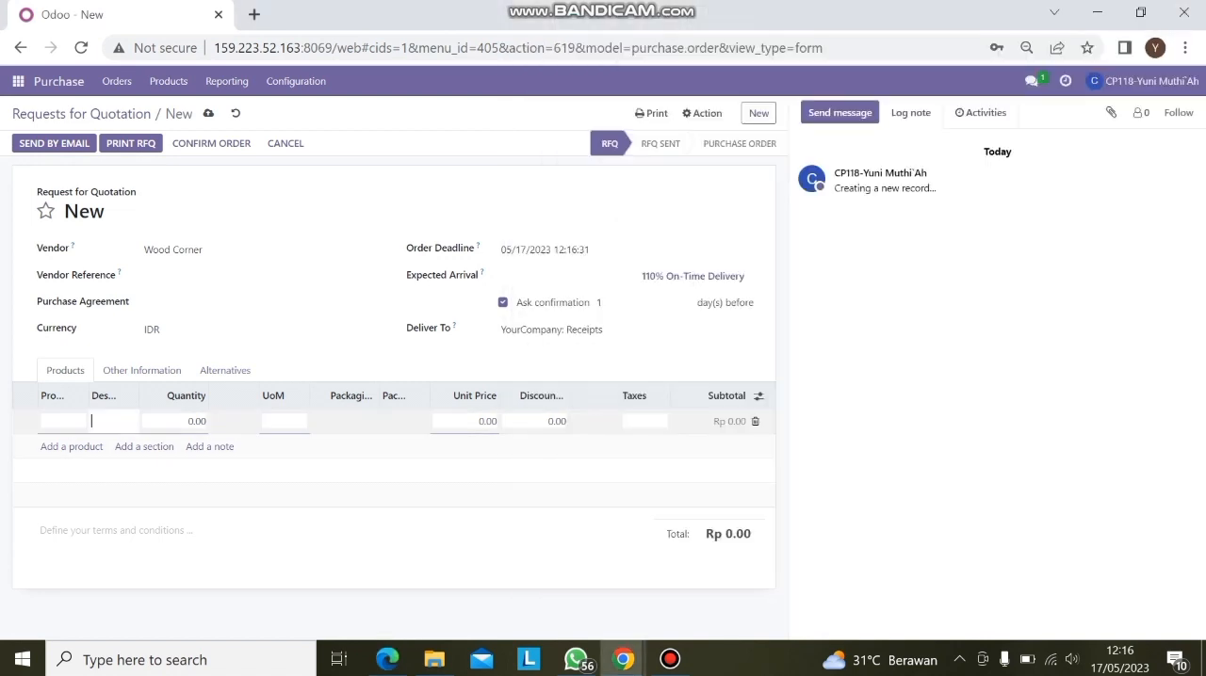
text(Ta)
key(BackSpace)
key(BackSpace)
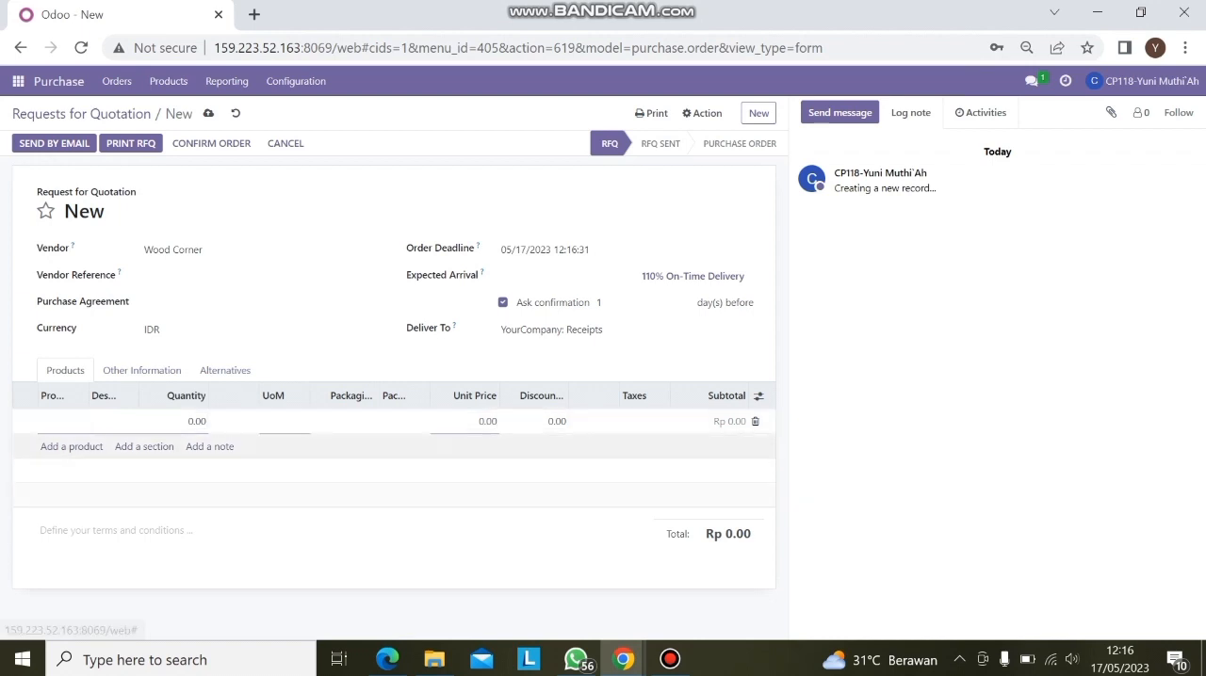
click(58, 422)
text(Ta)
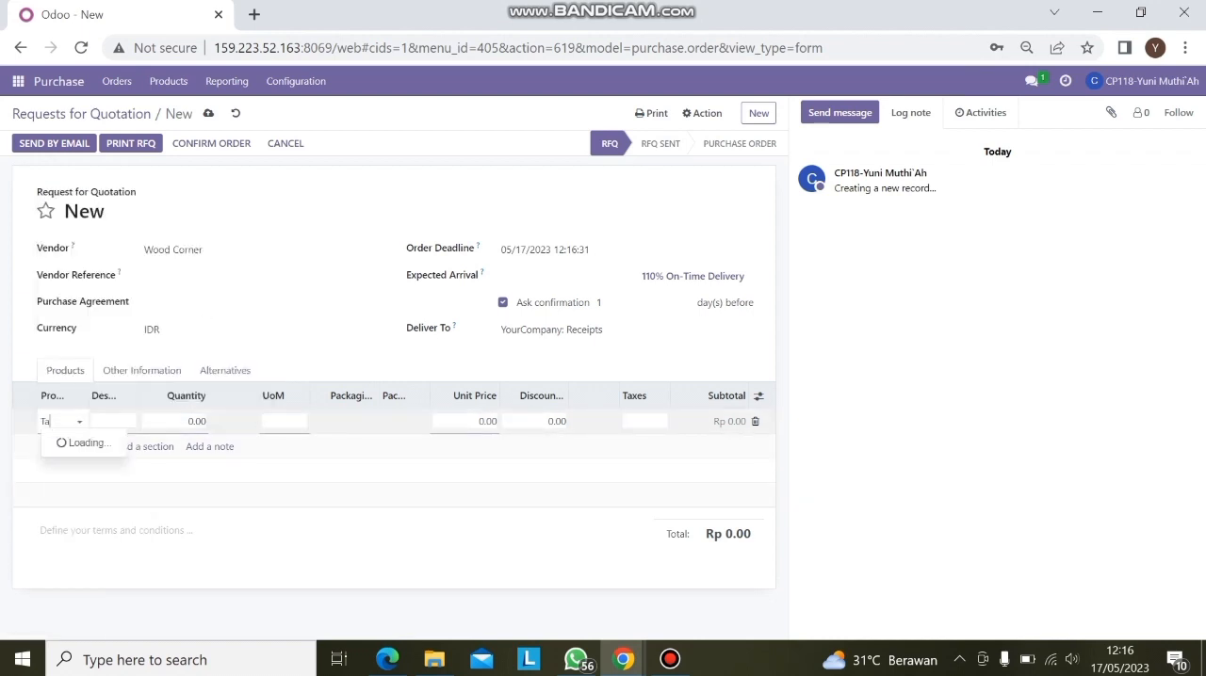
text(ble)
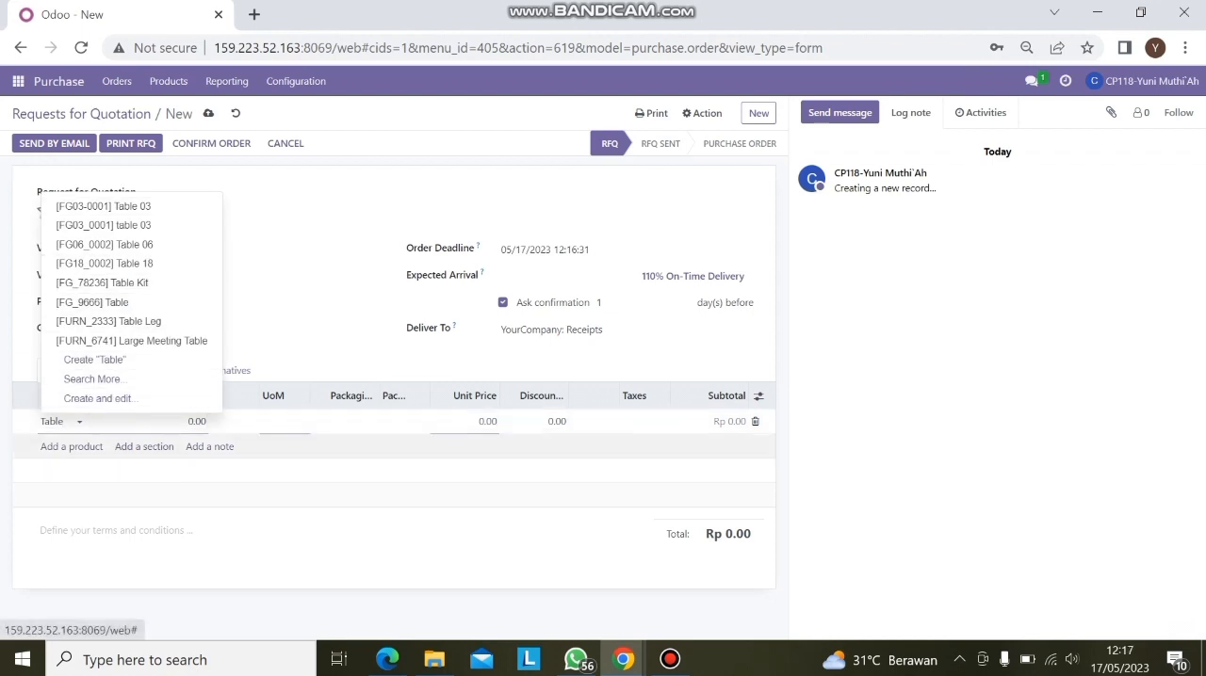
text(top)
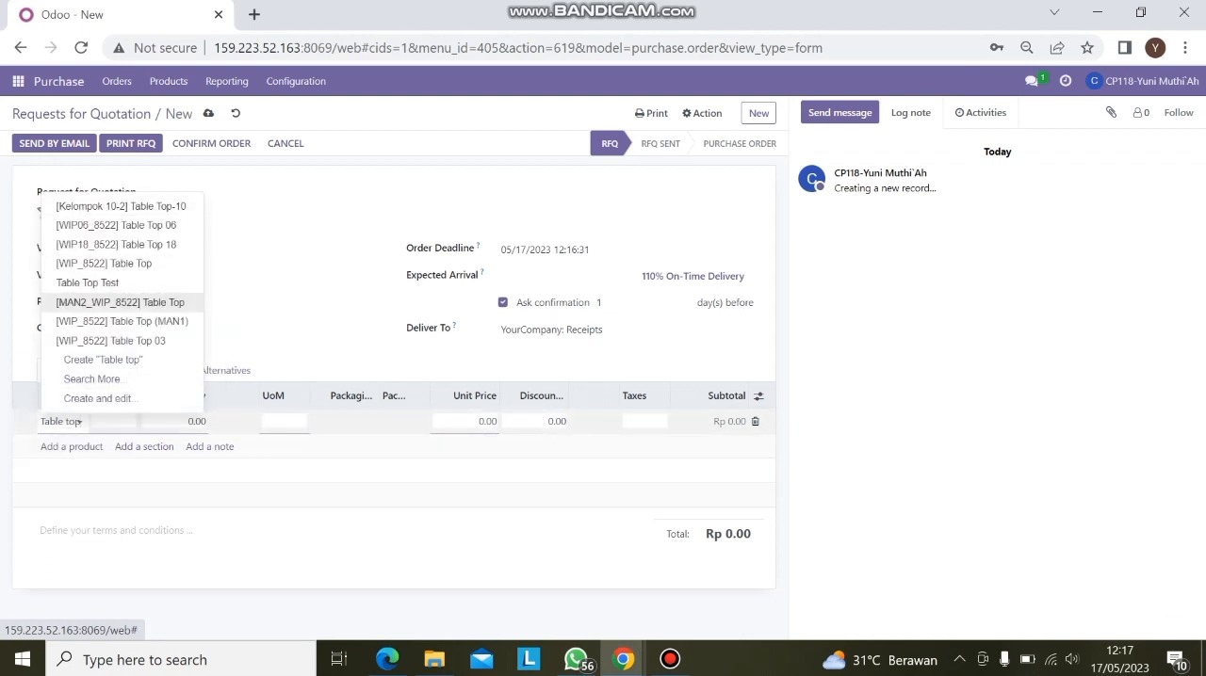
click(120, 303)
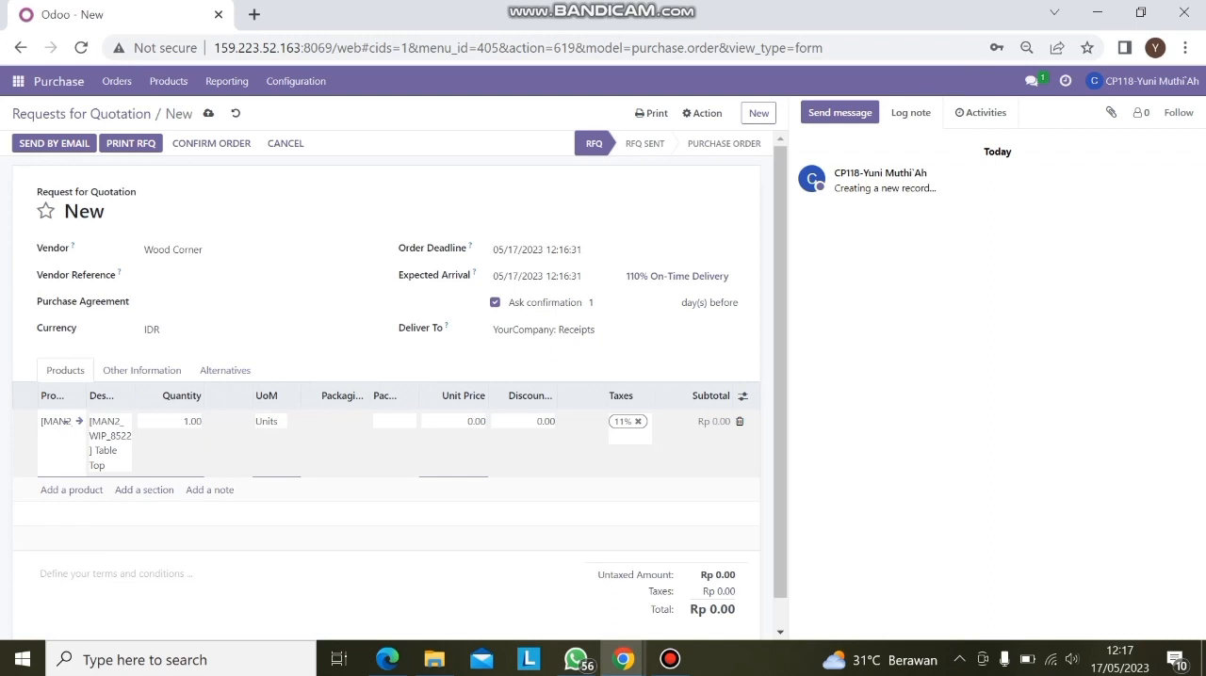
Consult the spreadsheet's purchase table and set the Table Top line's quantity to 2 and its unit price to 100000
click(387, 660)
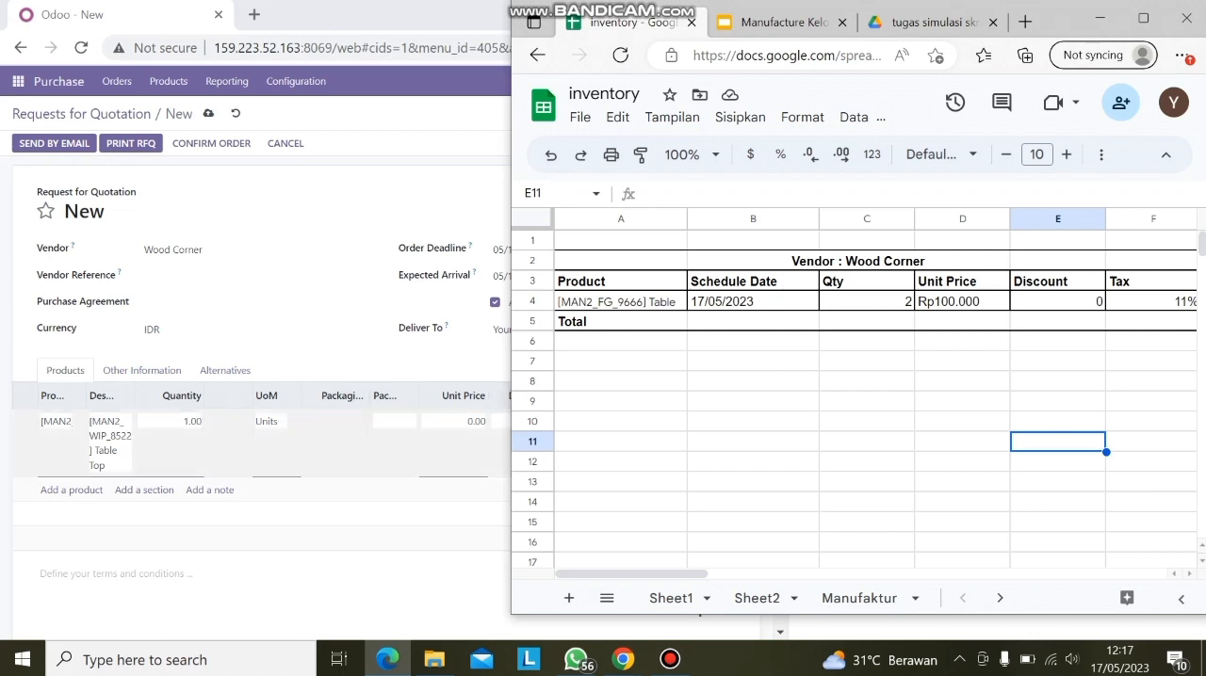
click(191, 422)
text(2)
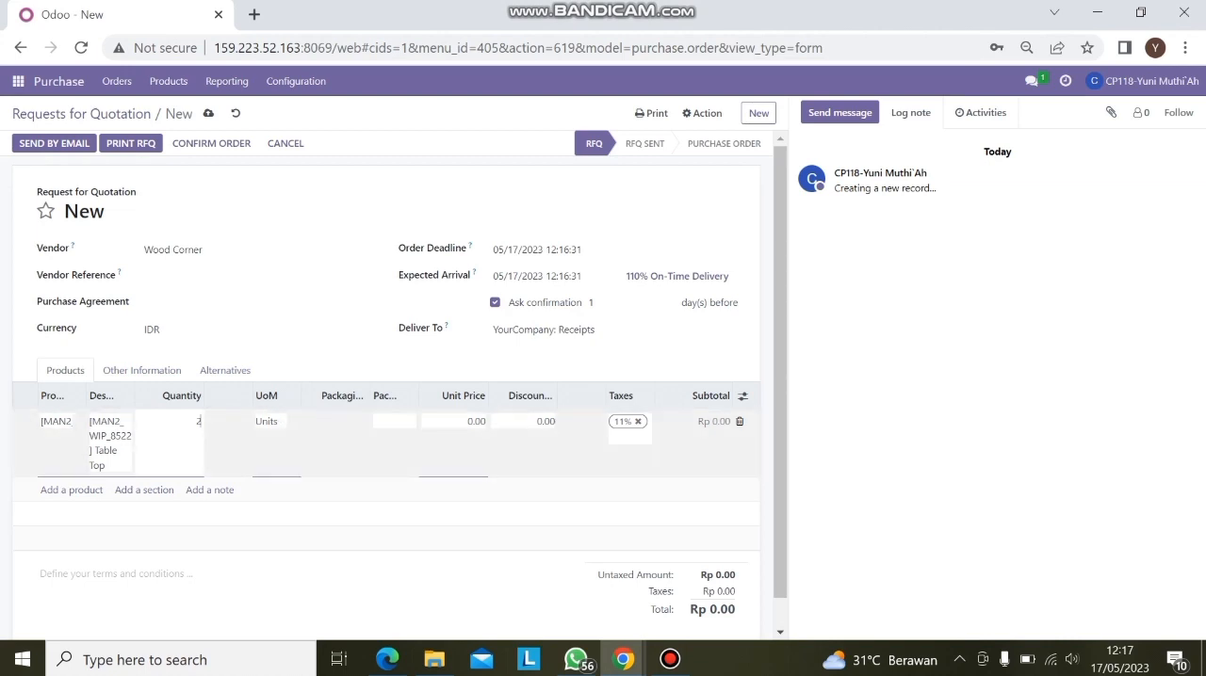
click(475, 422)
text(100000)
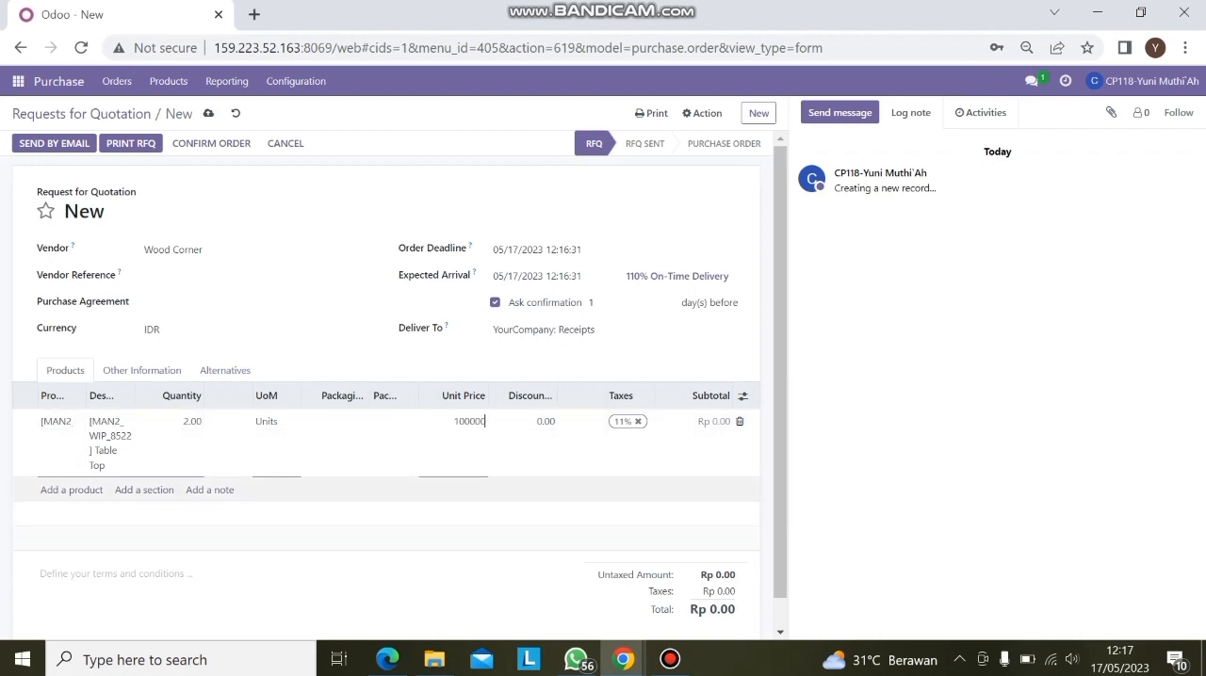
click(376, 607)
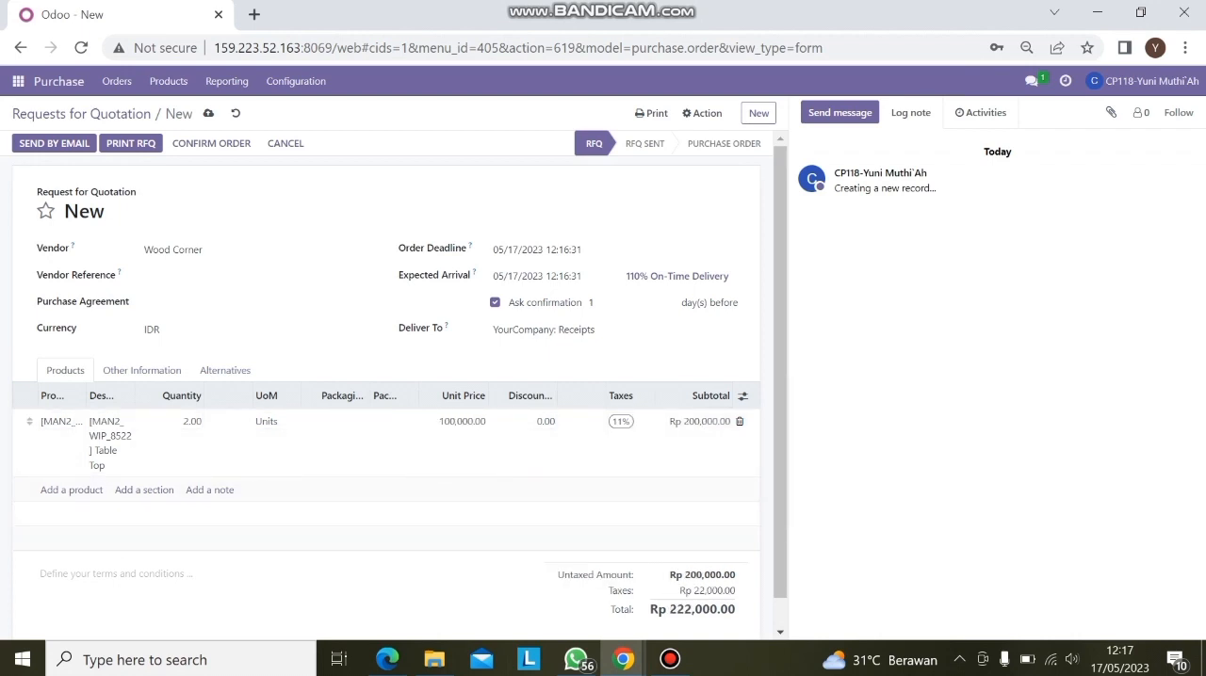
Compare the request's subtotal, tax and total with the spreadsheet's Wood Corner table, and review the whole quotation form
click(387, 660)
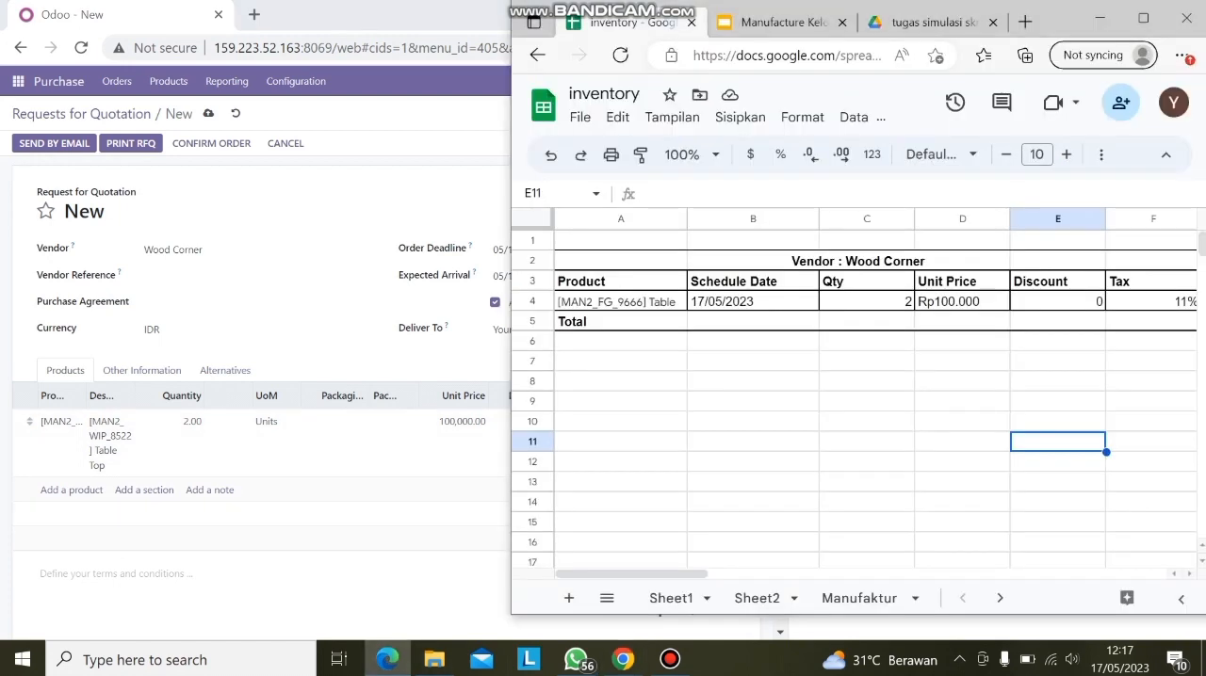
drag(670, 573, 725, 574)
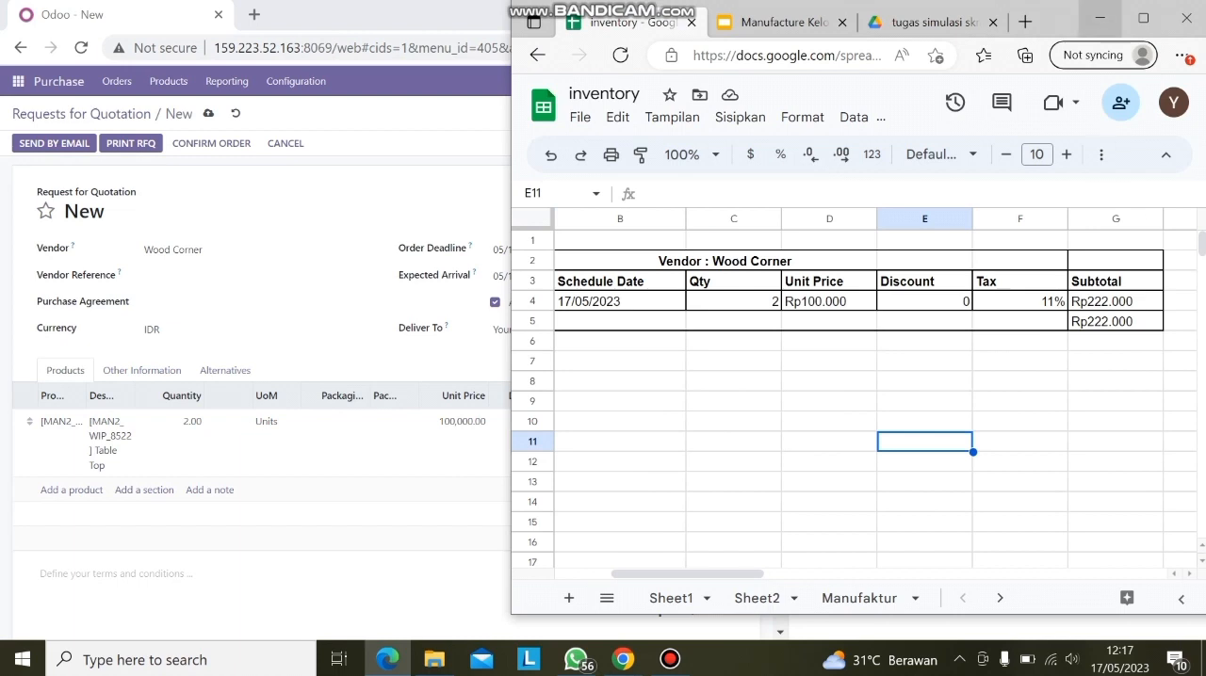
click(1097, 18)
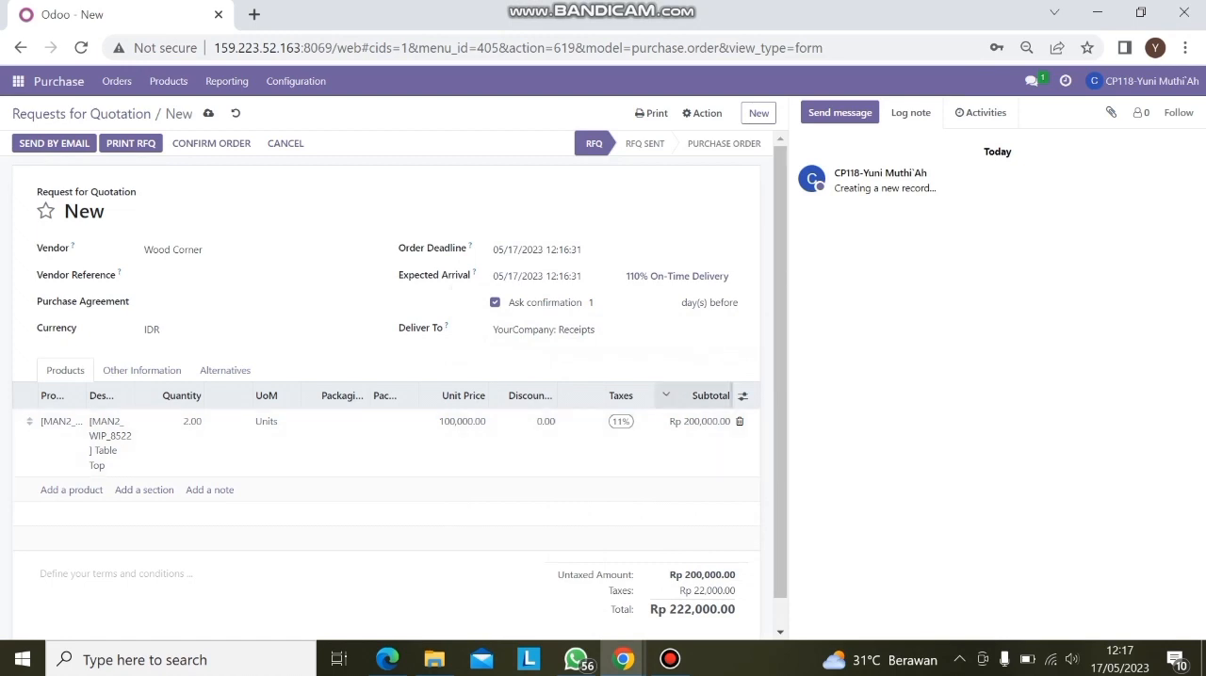
scroll(396, 395, down, 1)
scroll(396, 377, up, 1)
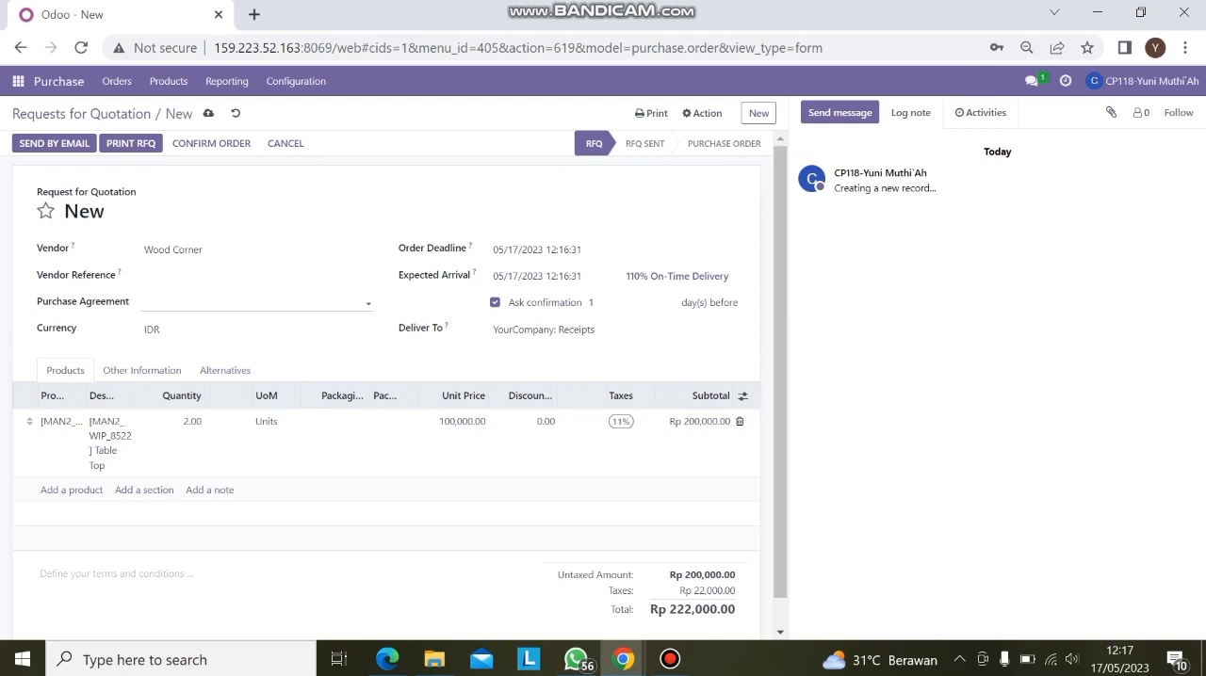
scroll(396, 395, down, 1)
scroll(396, 396, up, 1)
scroll(396, 396, down, 1)
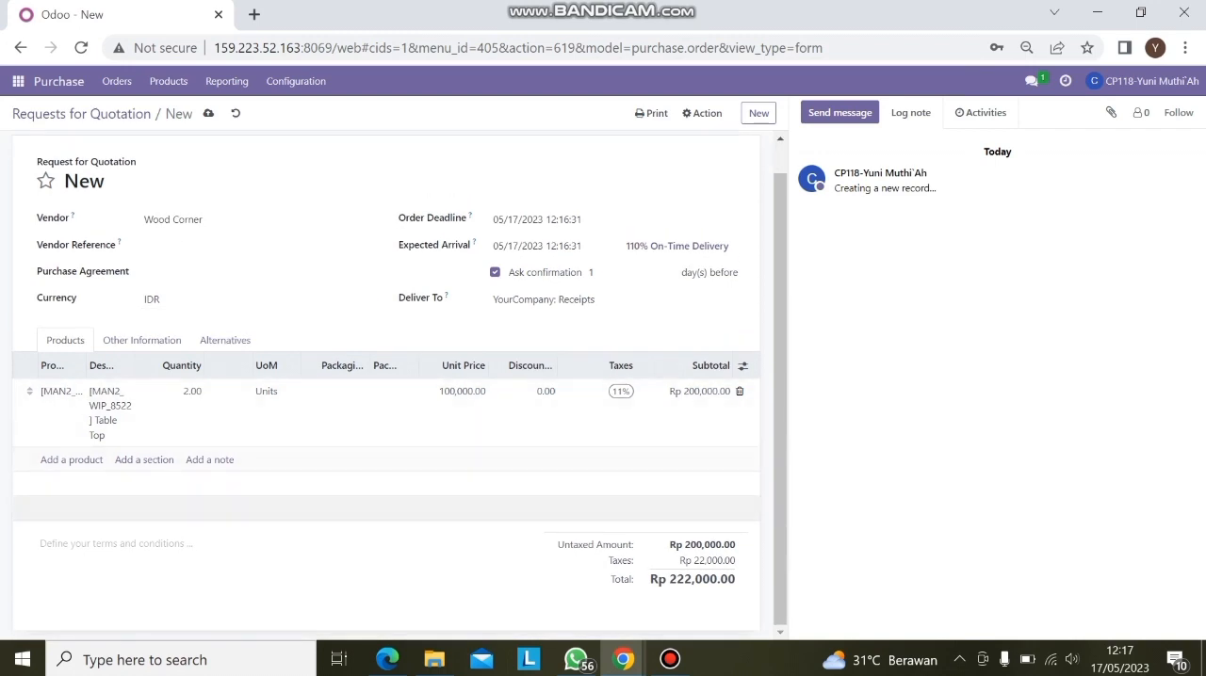
scroll(395, 471, up, 1)
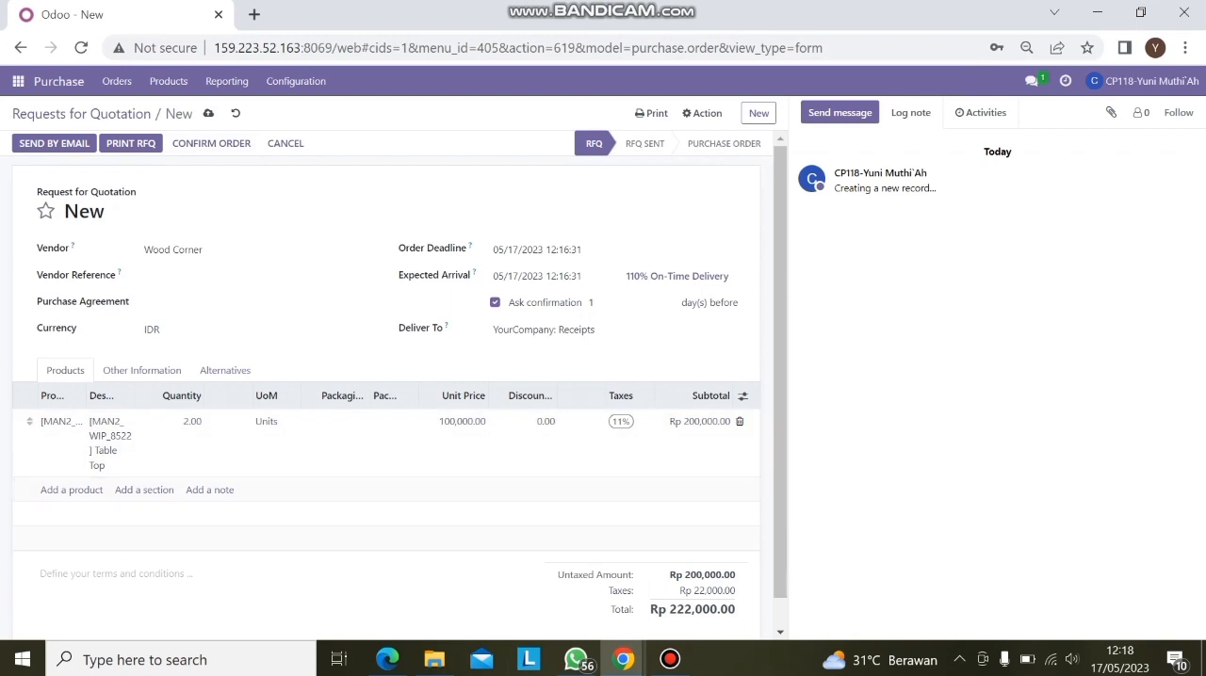
Confirm the request for quotation as a purchase order and review its details, product line and totals
click(211, 143)
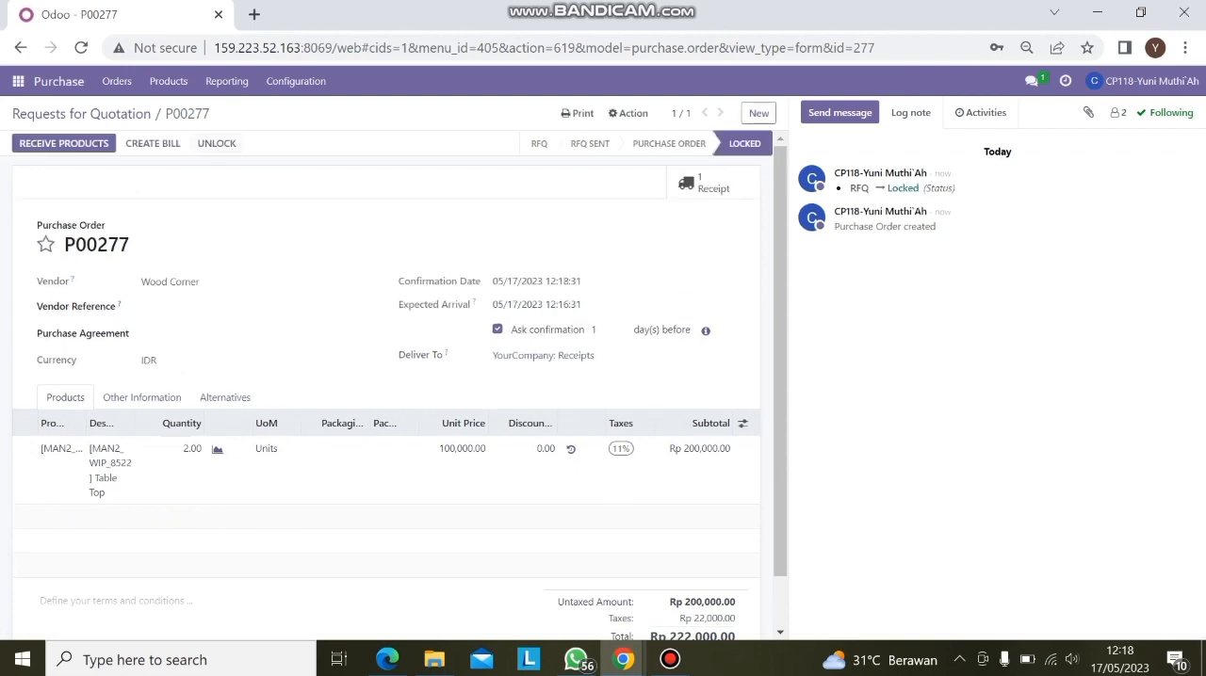
scroll(395, 377, down, 1)
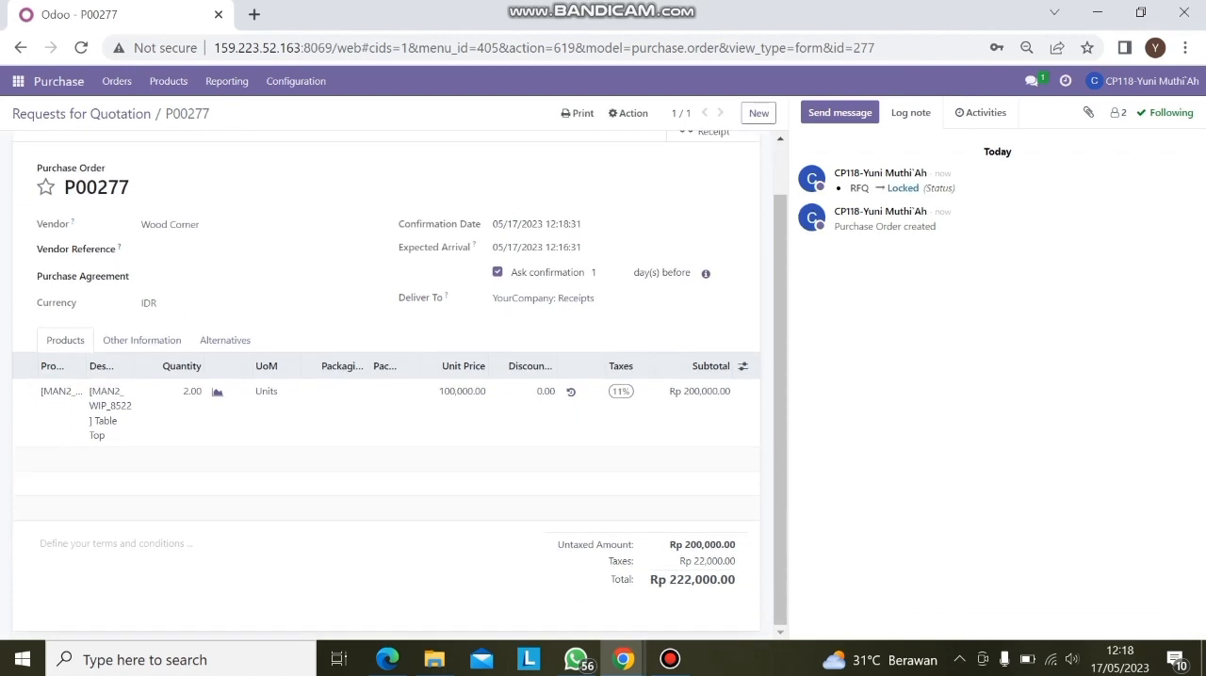
scroll(395, 377, up, 1)
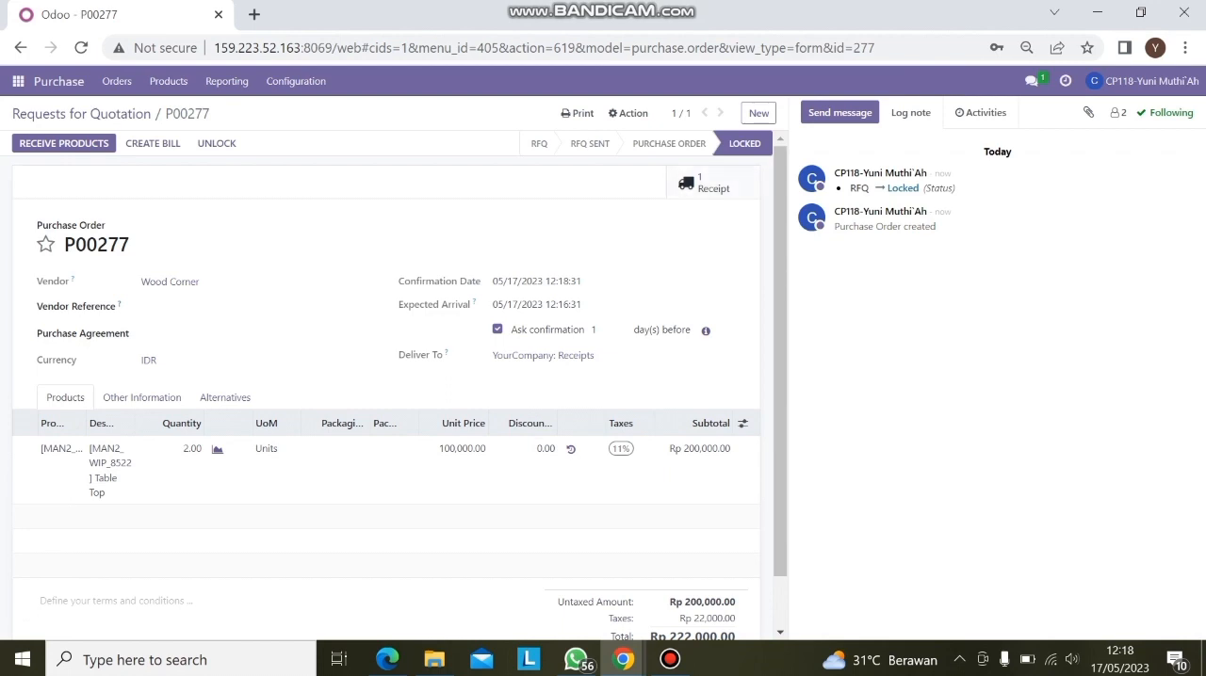
scroll(386, 395, down, 1)
scroll(386, 396, up, 1)
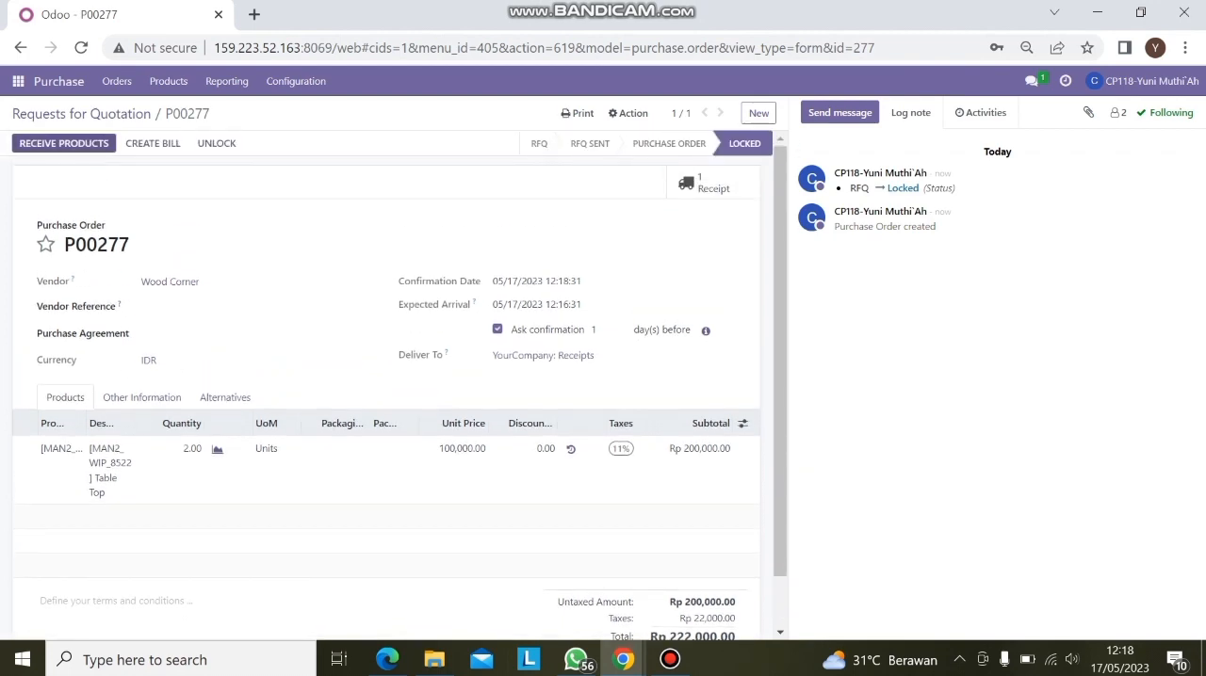
Receive the ordered Table Top products and validate the receipt, applying the immediate transfer for all quantities
click(76, 143)
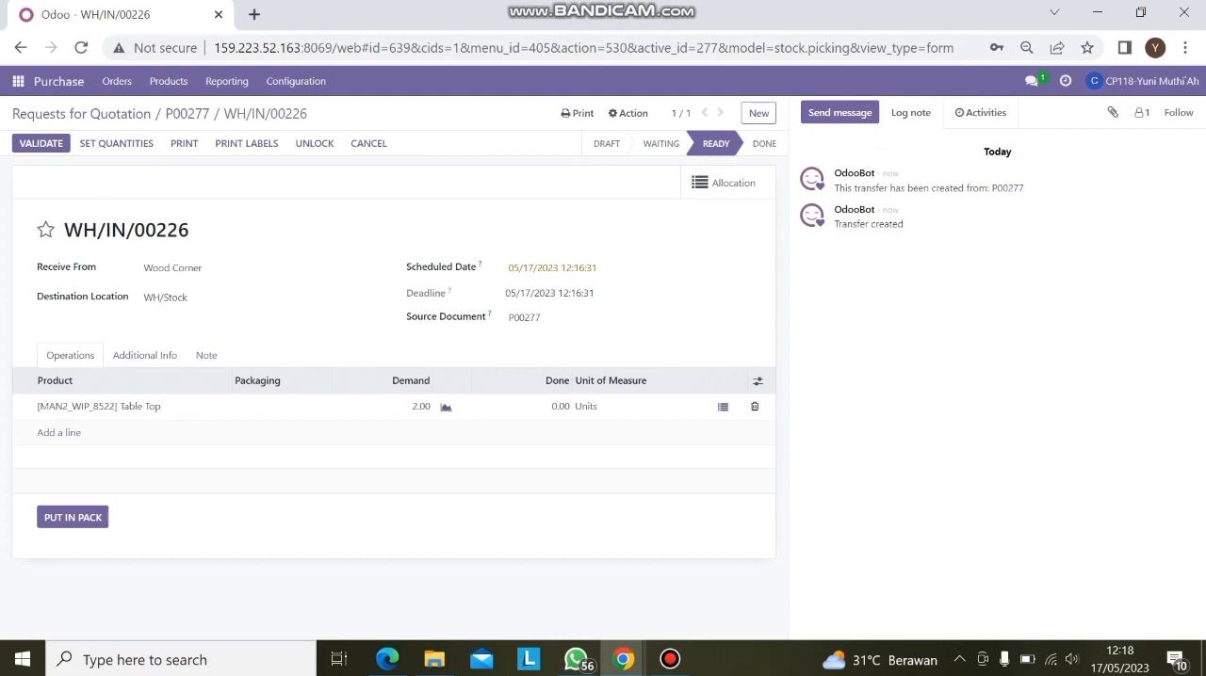
click(41, 143)
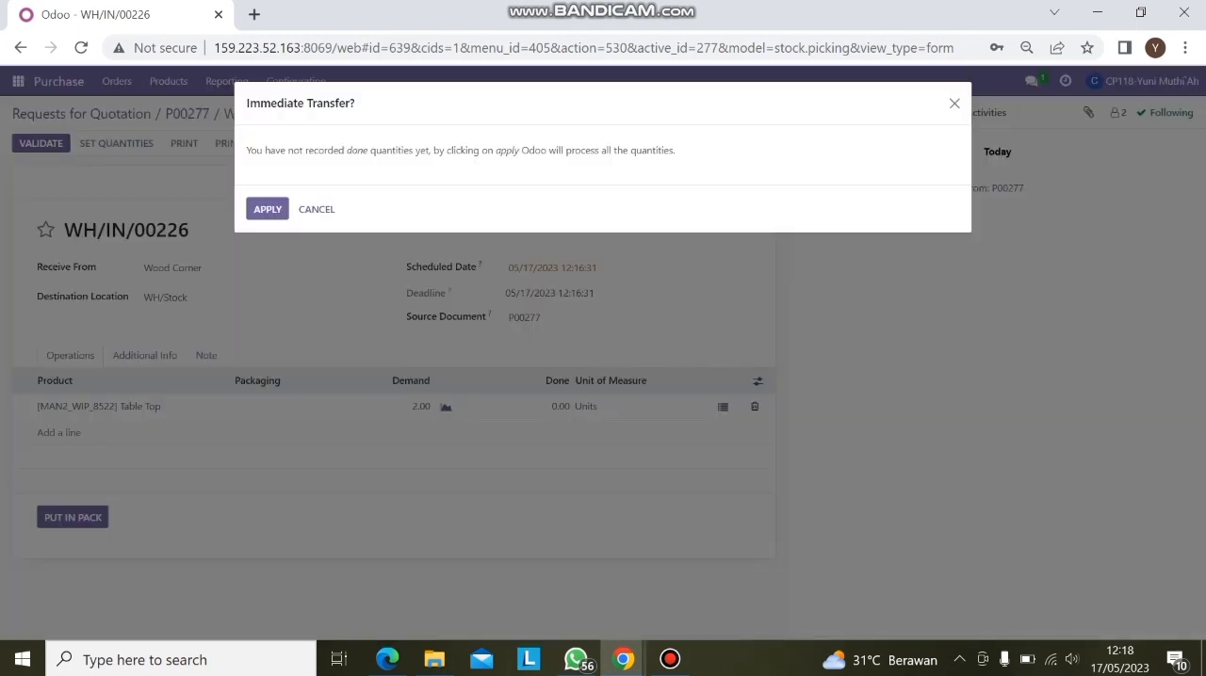
key(Return)
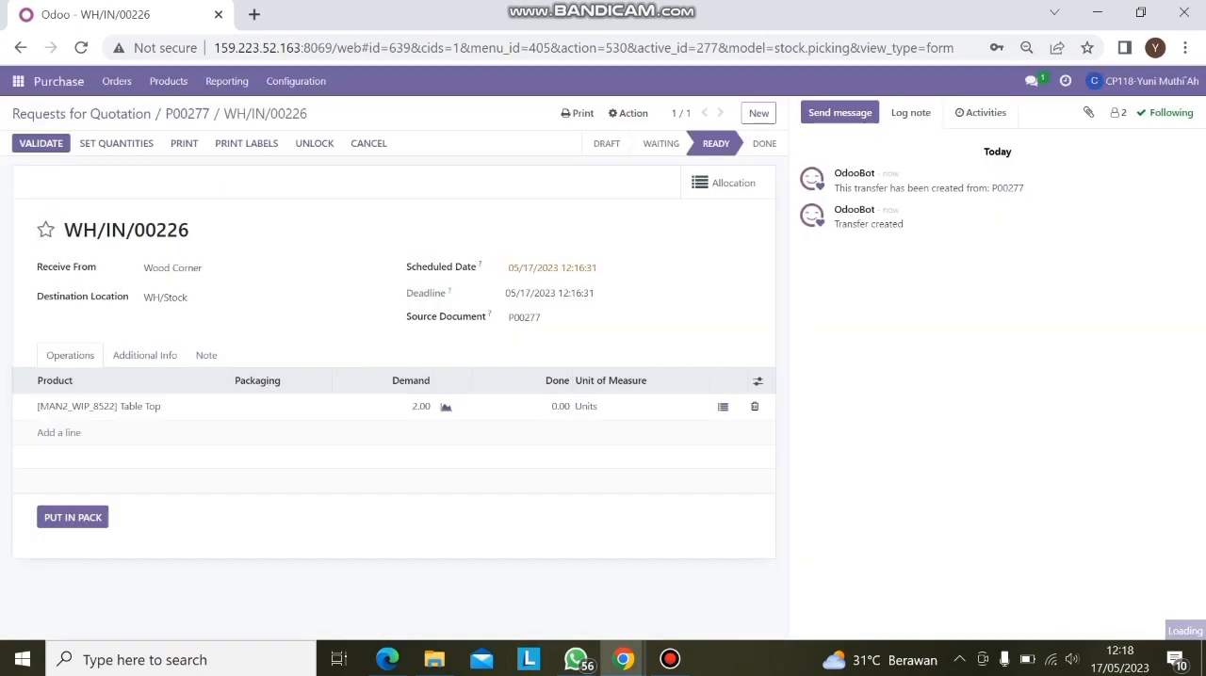
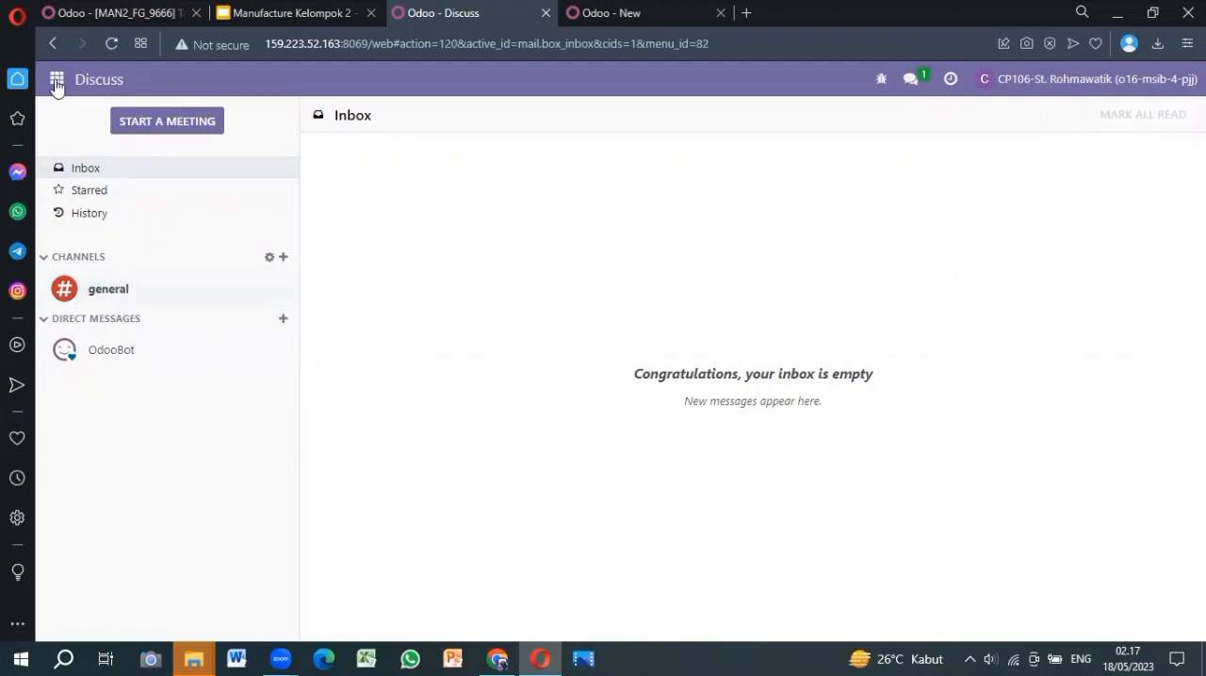
Open the Inventory transfers list and create a new transfer
click(56, 82)
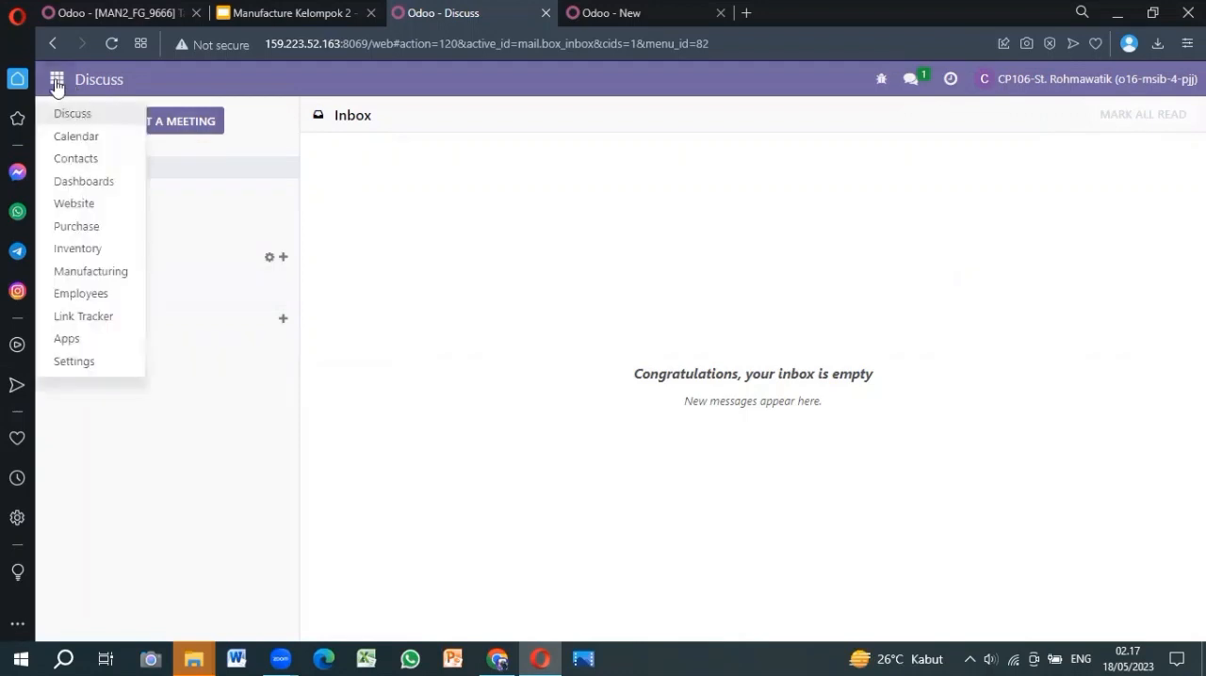
click(77, 249)
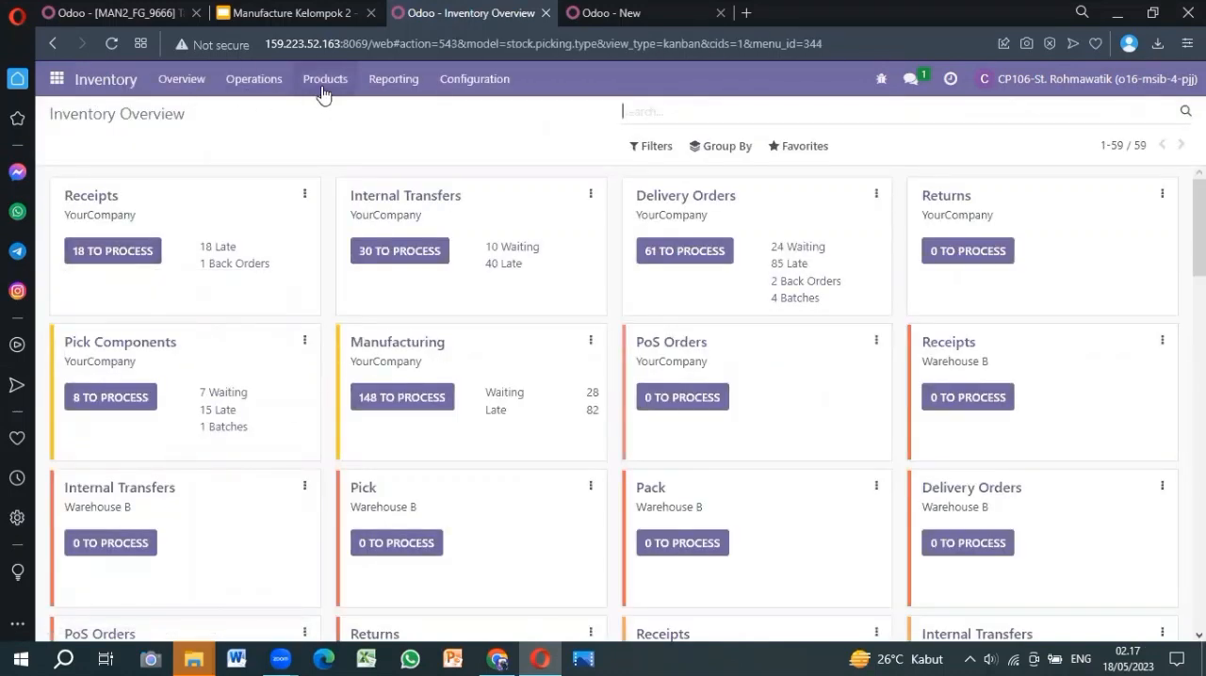
click(261, 79)
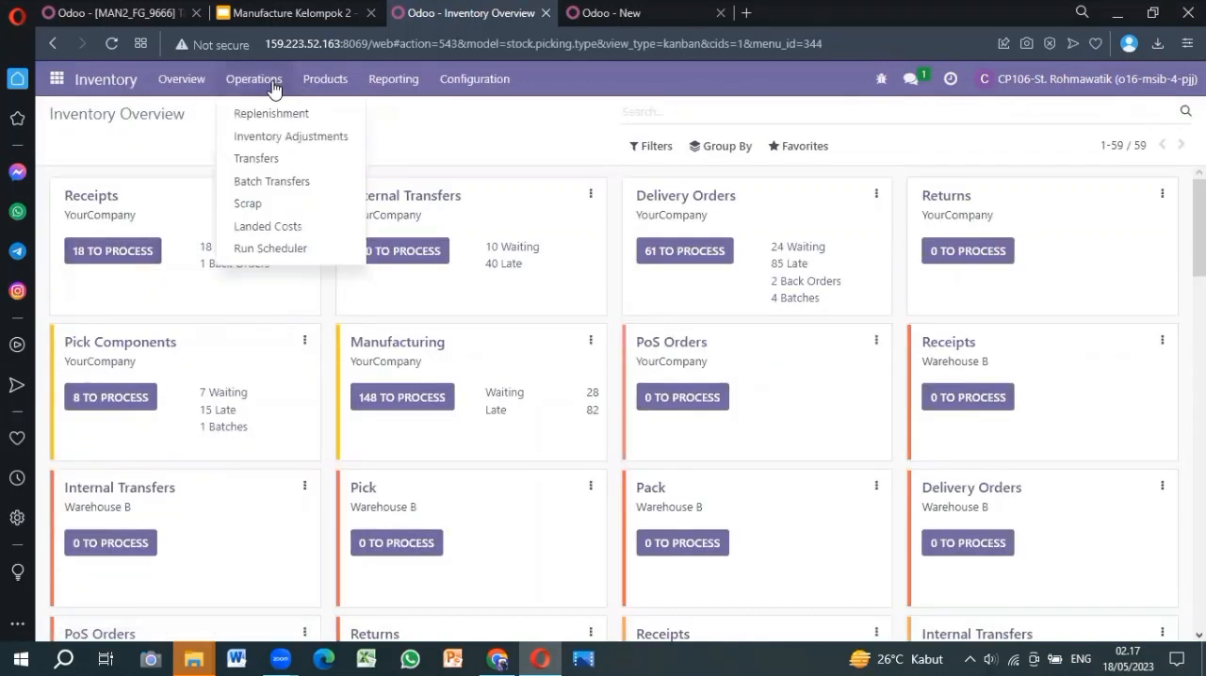
click(263, 158)
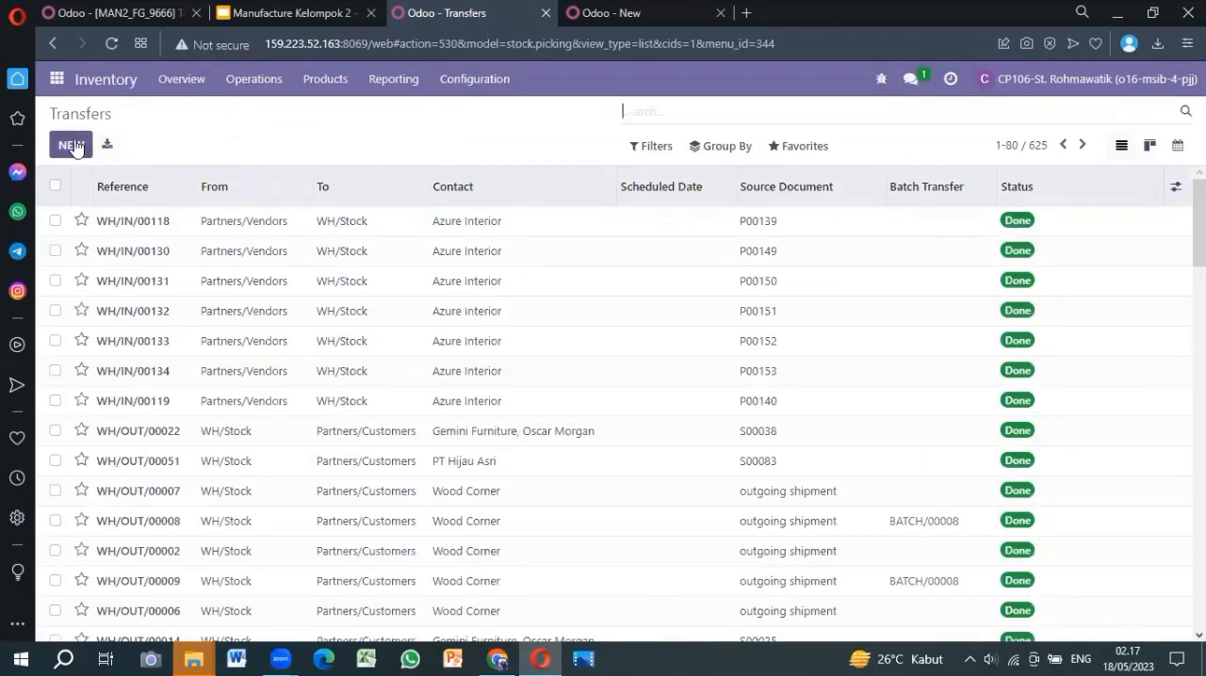
click(74, 146)
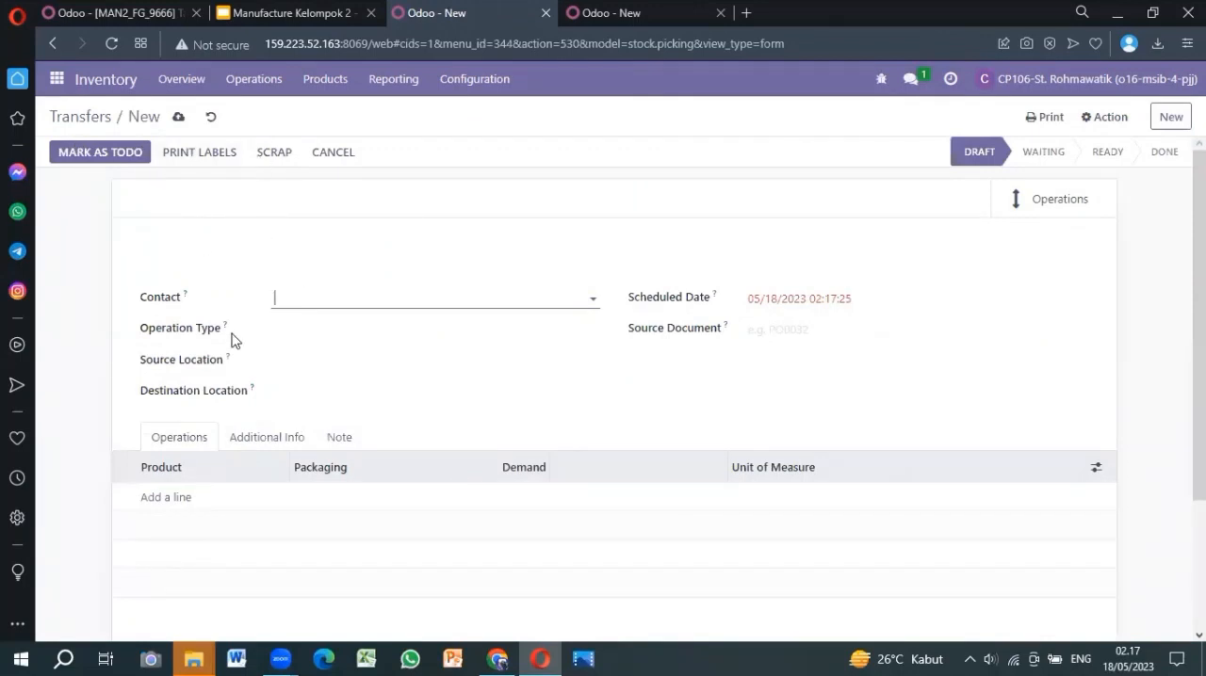
Set the transfer's operation type to YourCompany: Internal Transfers and its destination location to WH/Pre-Production
click(275, 326)
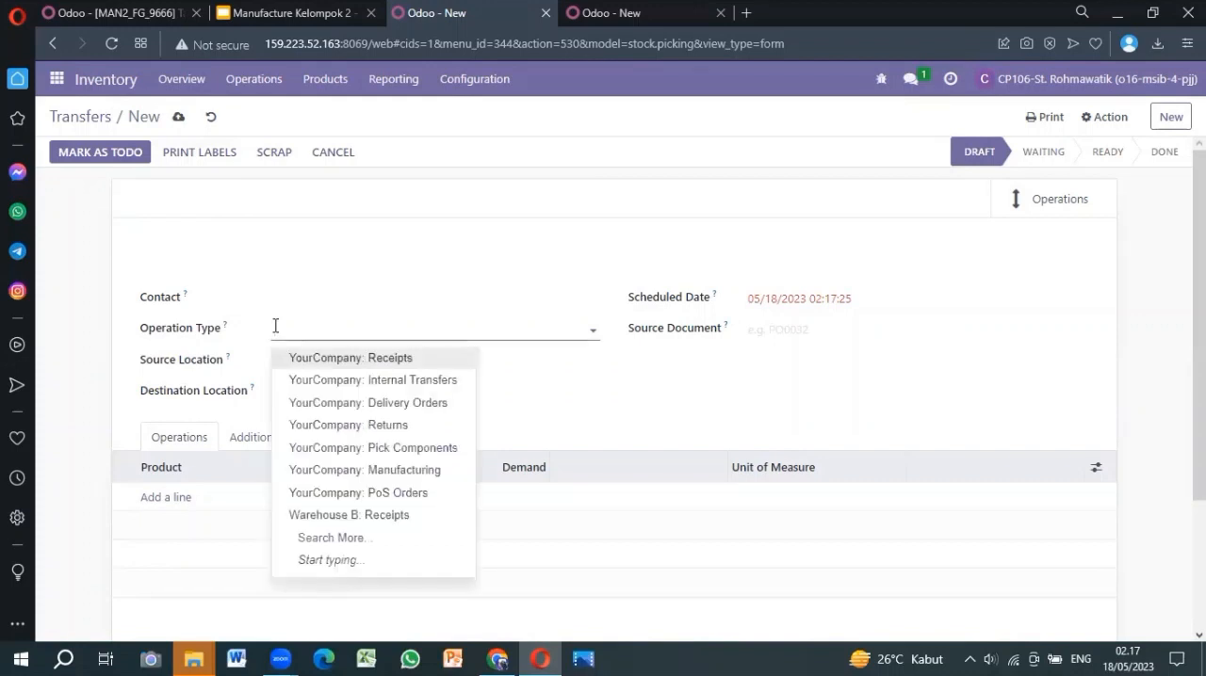
click(342, 380)
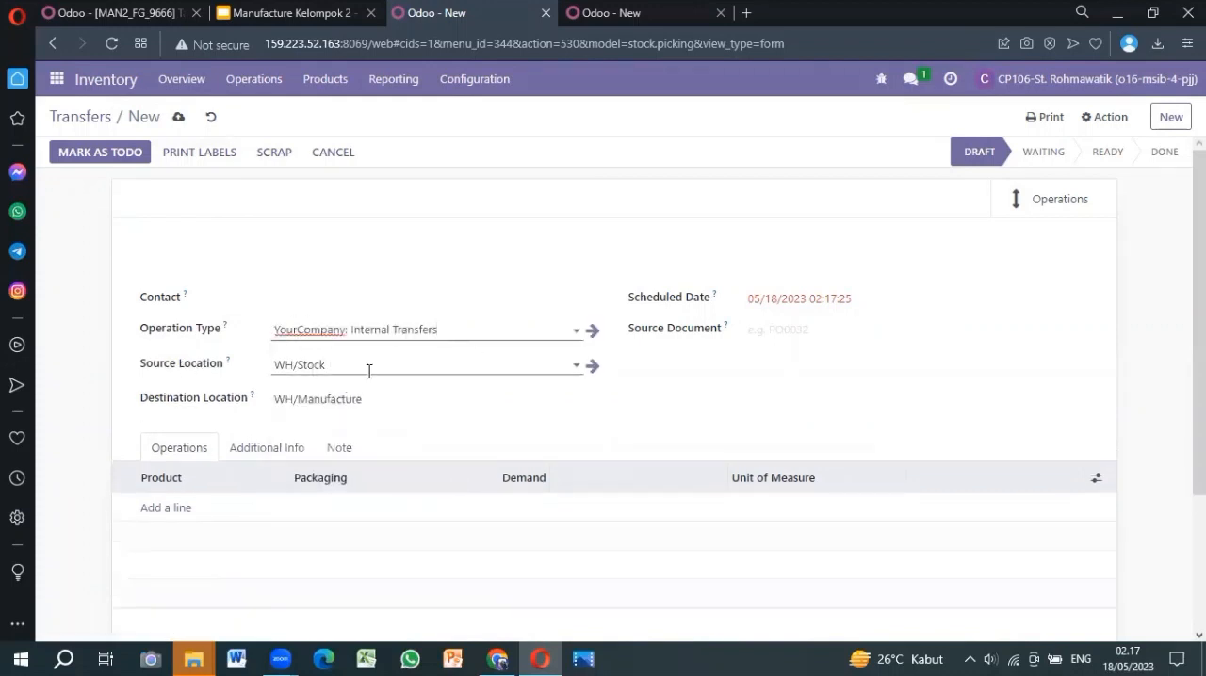
click(313, 399)
key(ctrl+a)
text(pre)
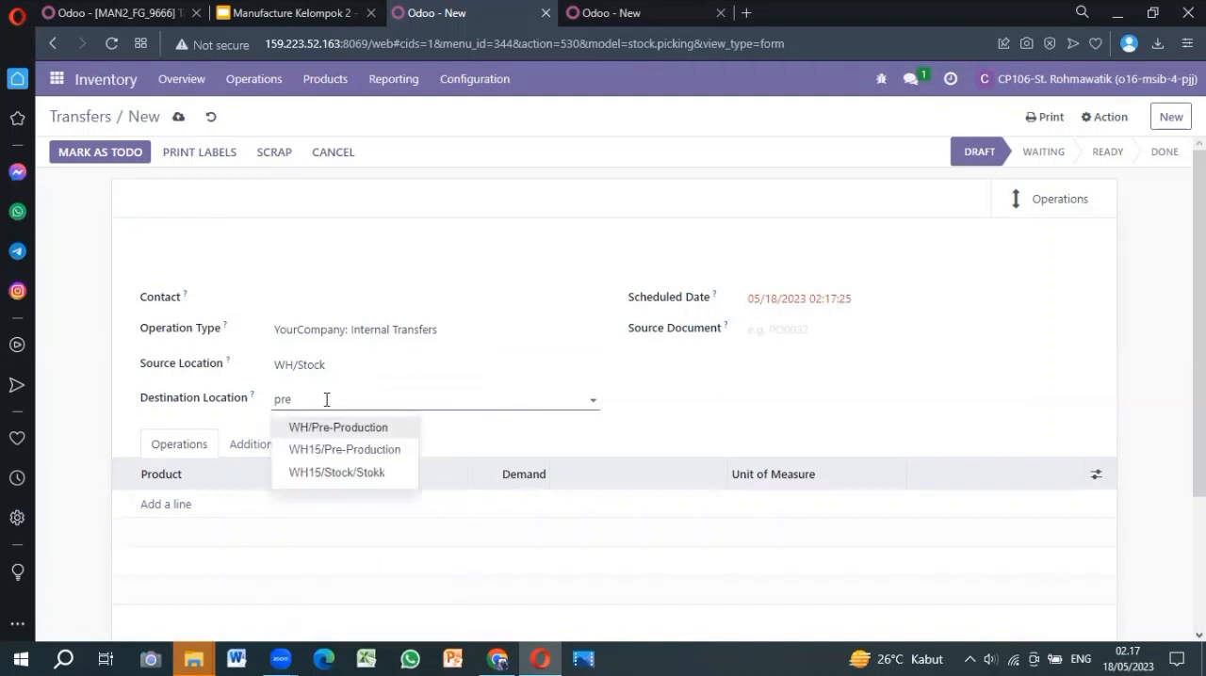
click(321, 437)
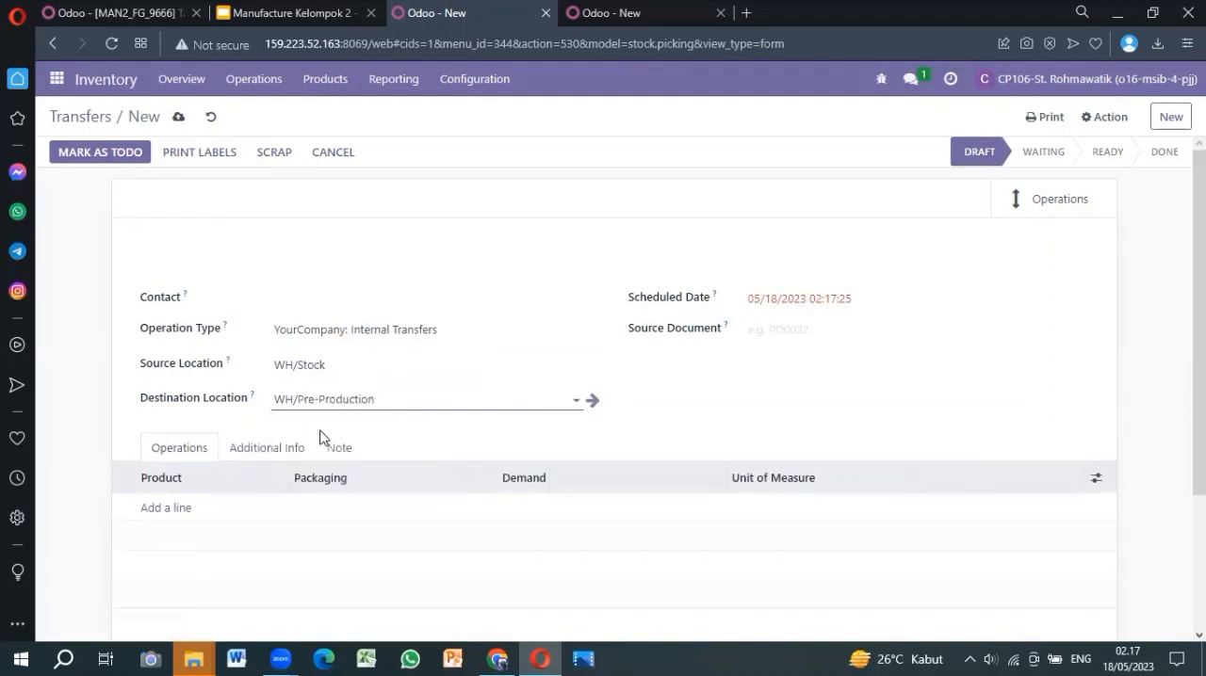
Check the Manufacture Kelompok 2 presentation and add the product [WIP_8522] Table Top to the transfer's operations
click(301, 13)
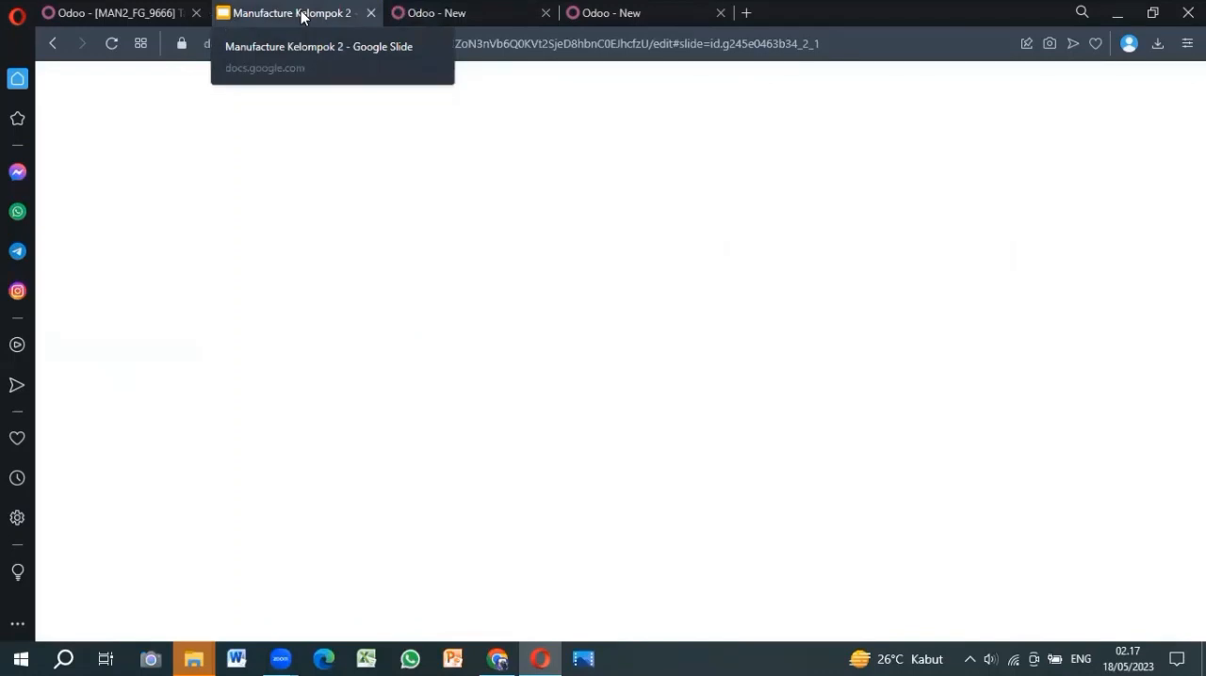
click(431, 15)
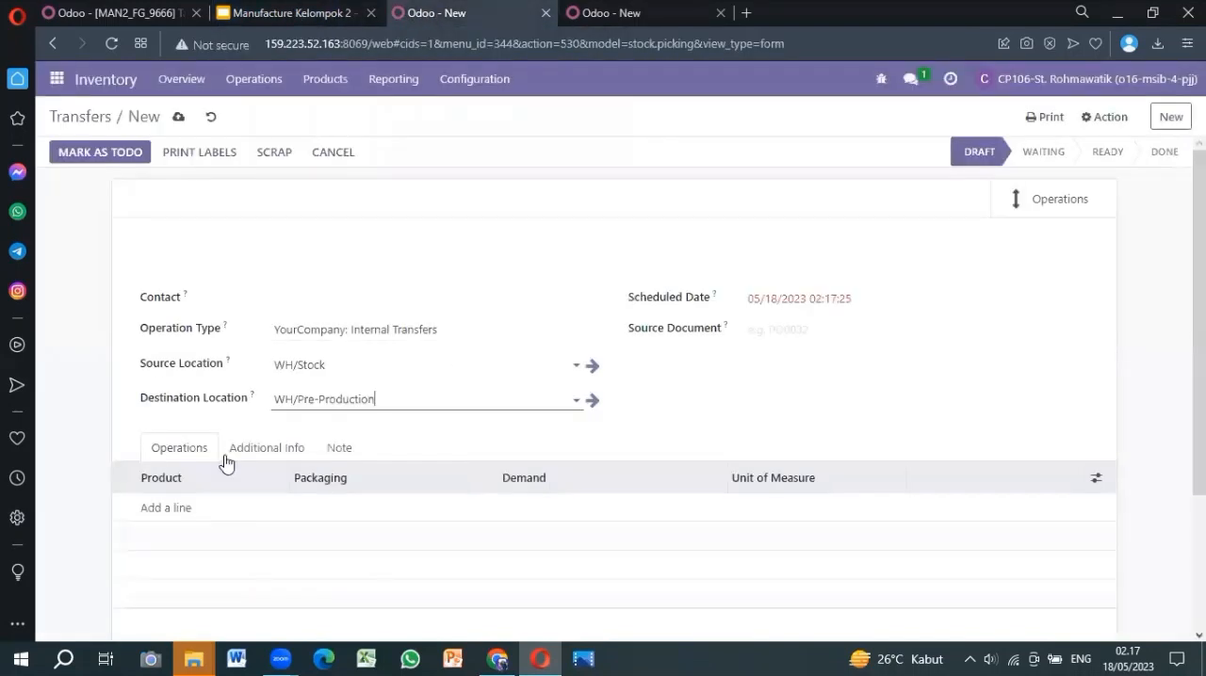
scroll(421, 422, down, 2)
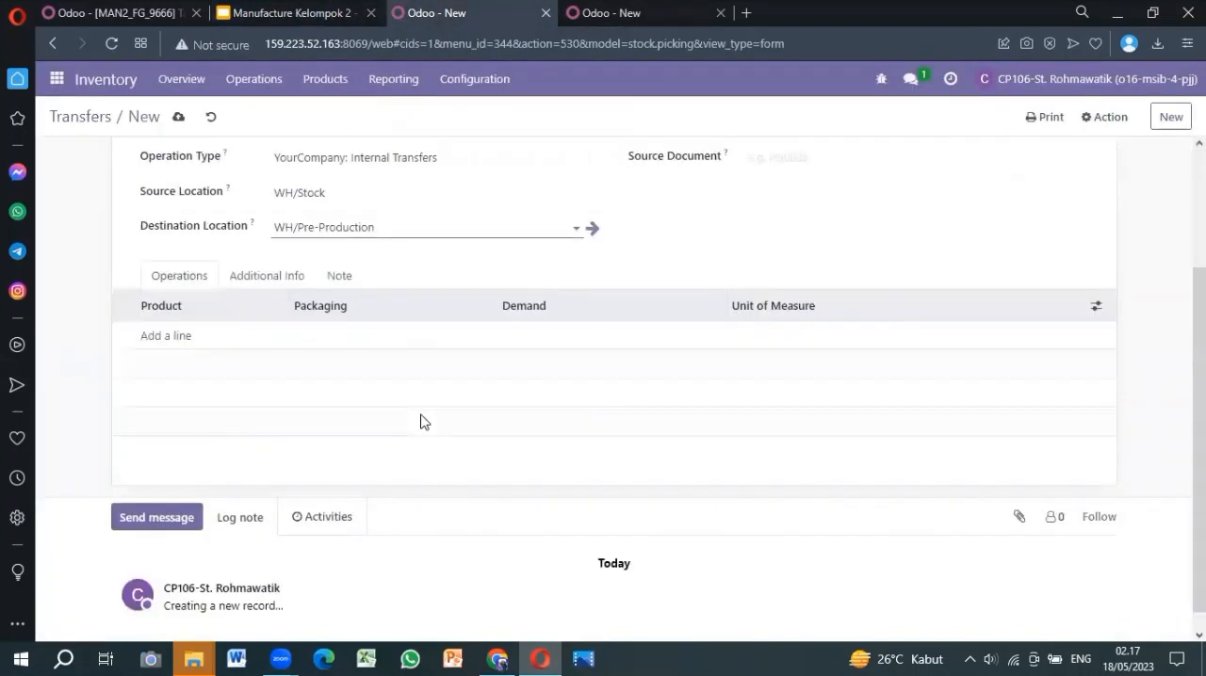
click(173, 343)
click(169, 339)
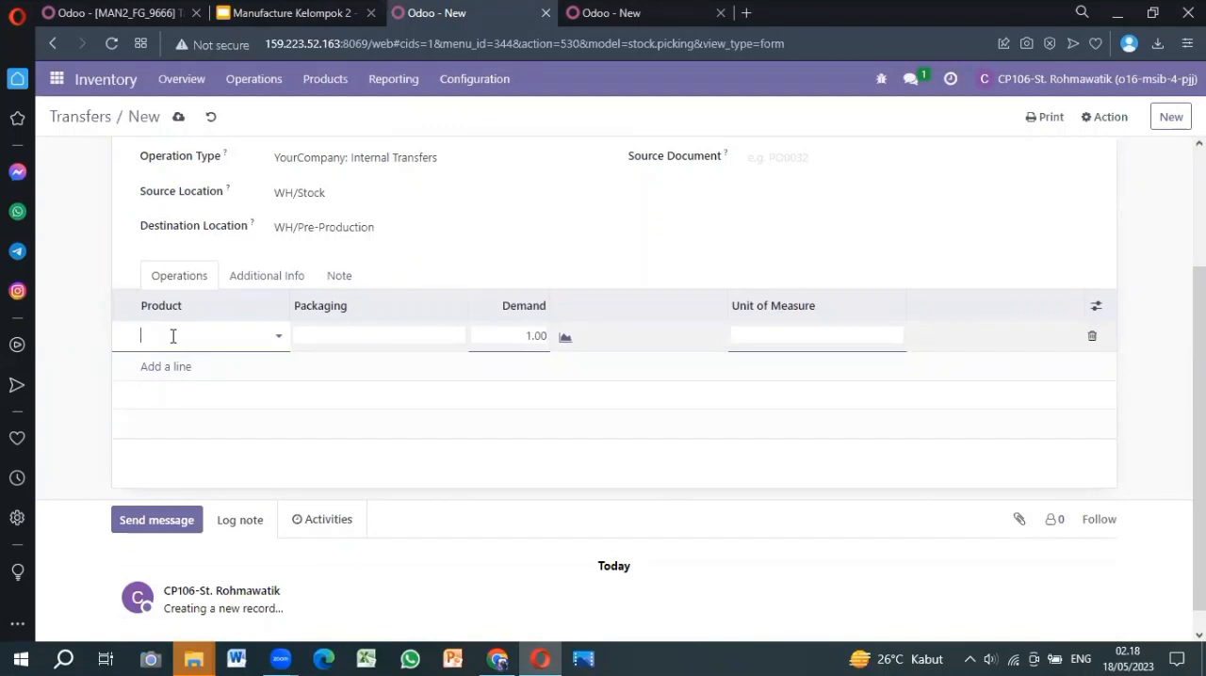
click(261, 10)
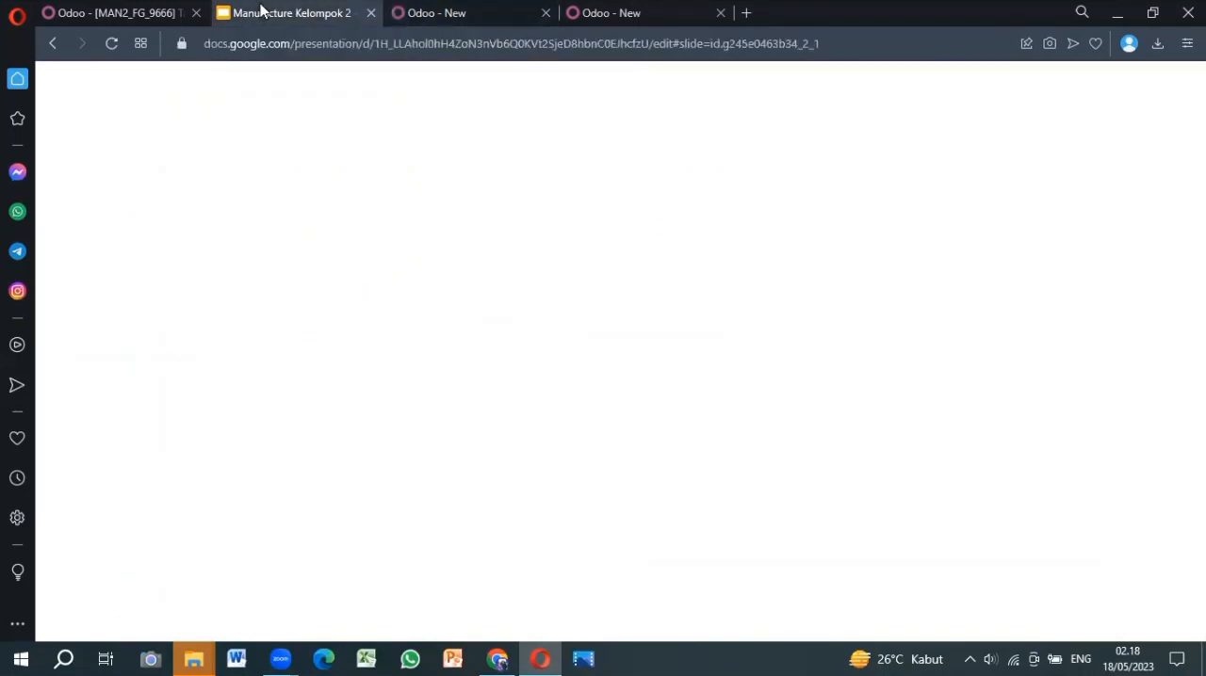
click(456, 13)
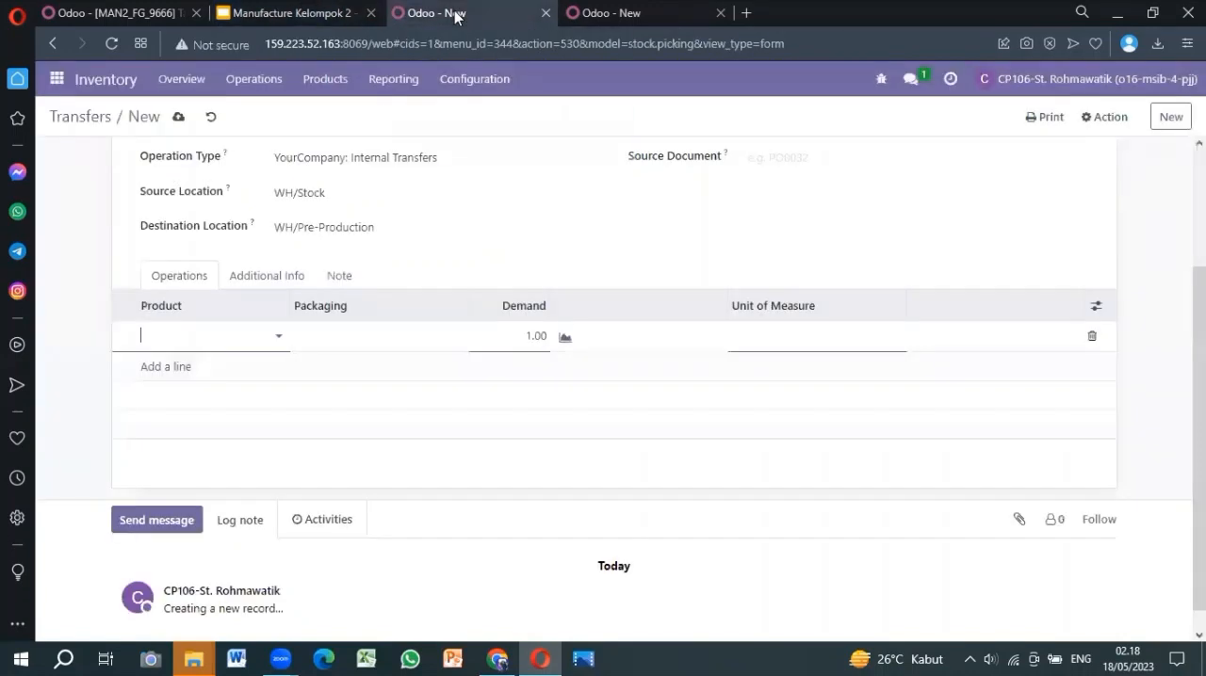
click(178, 339)
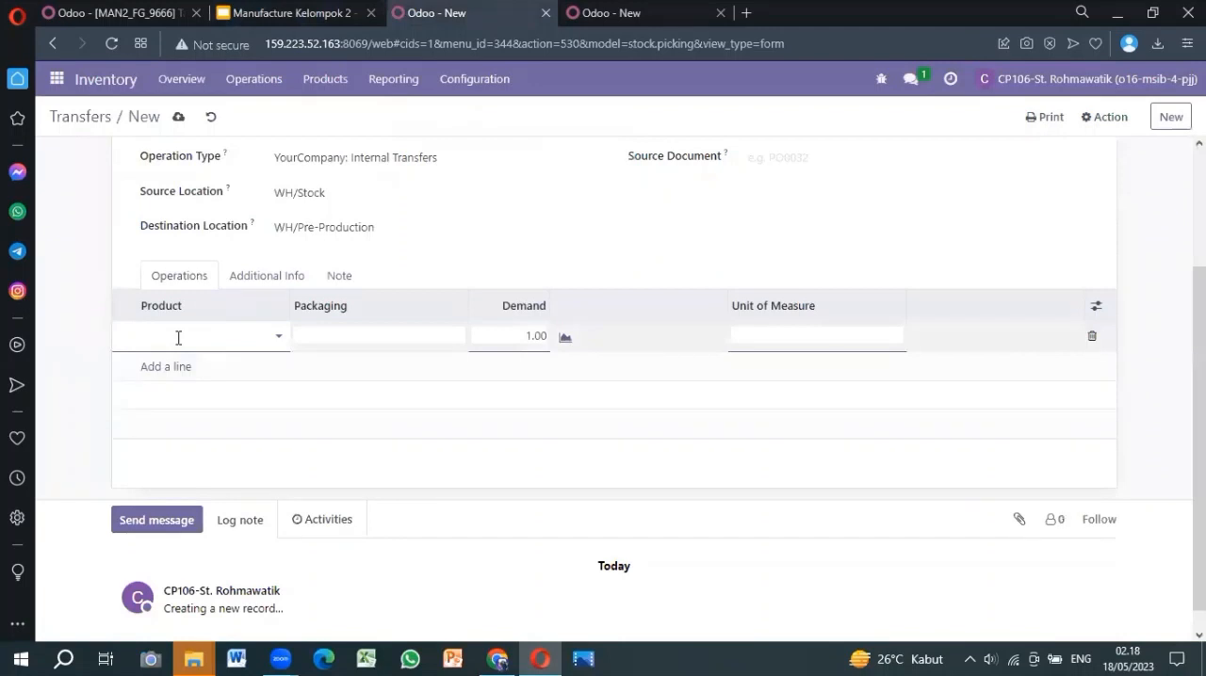
text(tabl)
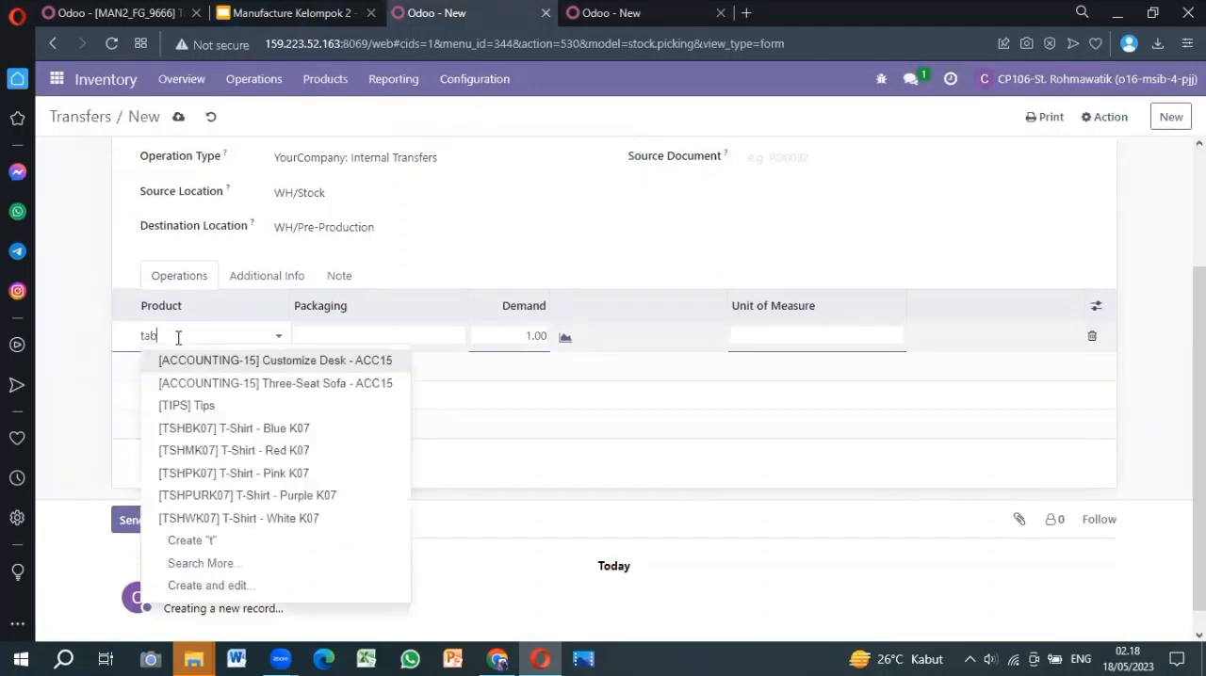
text(e top)
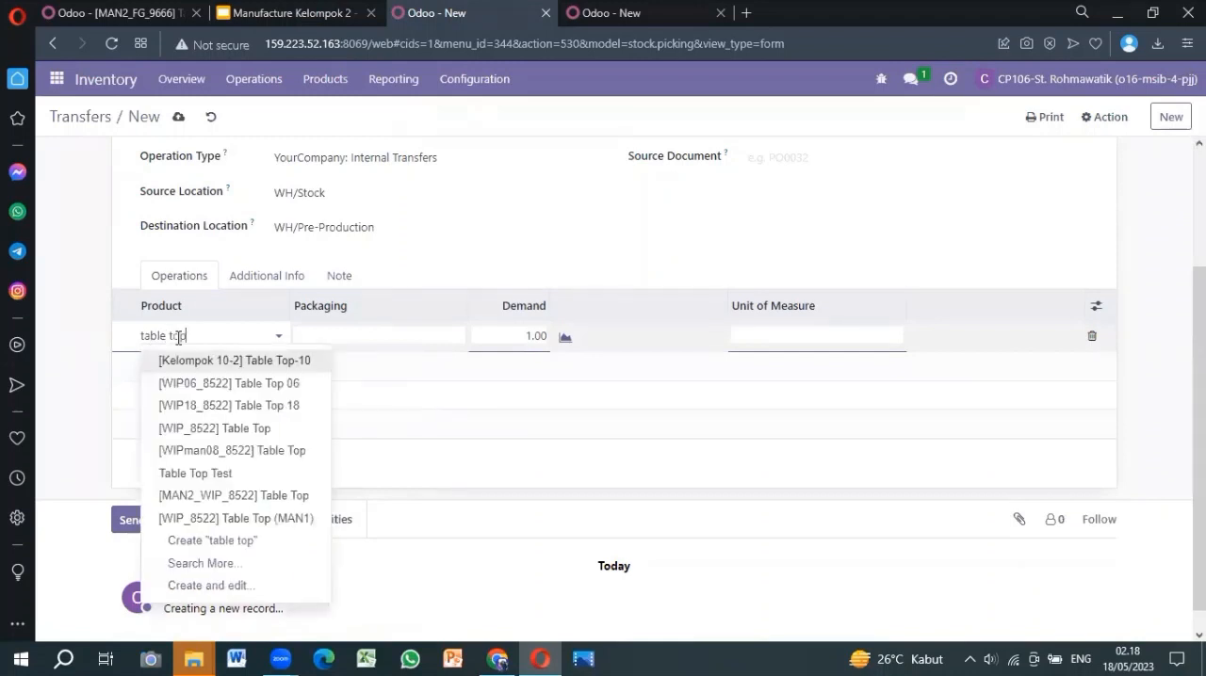
click(227, 430)
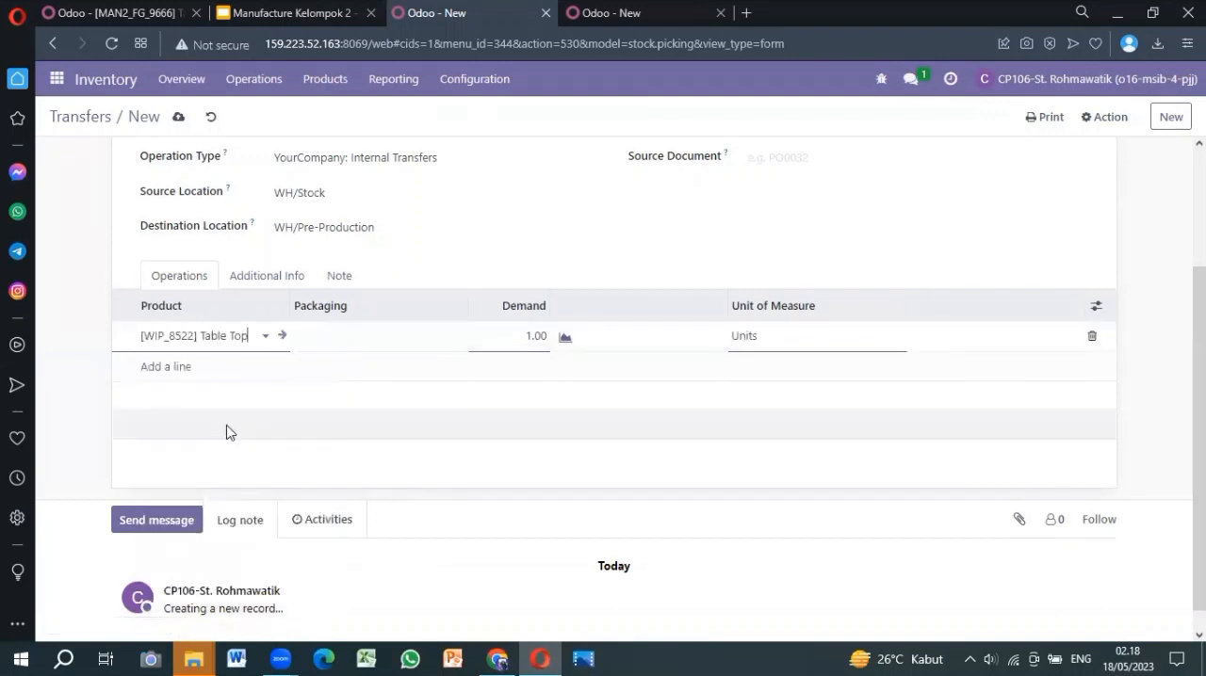
Add lines for [RM_2333] Table Leg (MAN2) and [RM_89957] Bolt (MAN2) to the transfer's operations
click(181, 366)
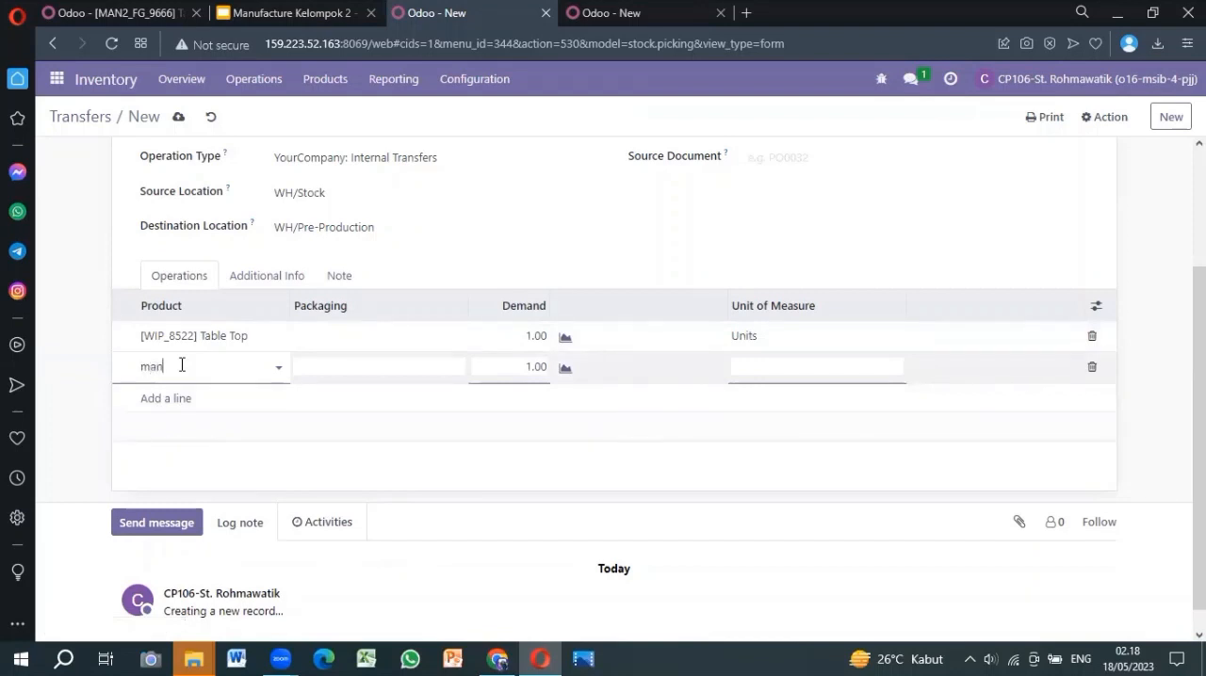
text(man2)
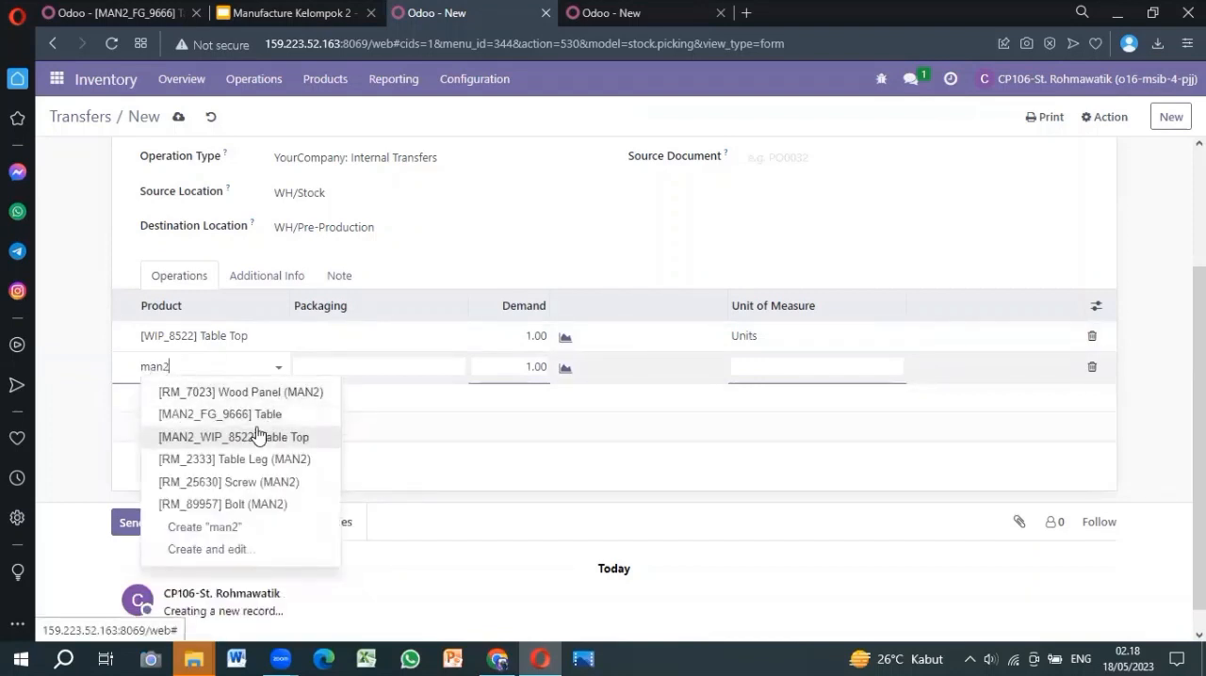
click(218, 468)
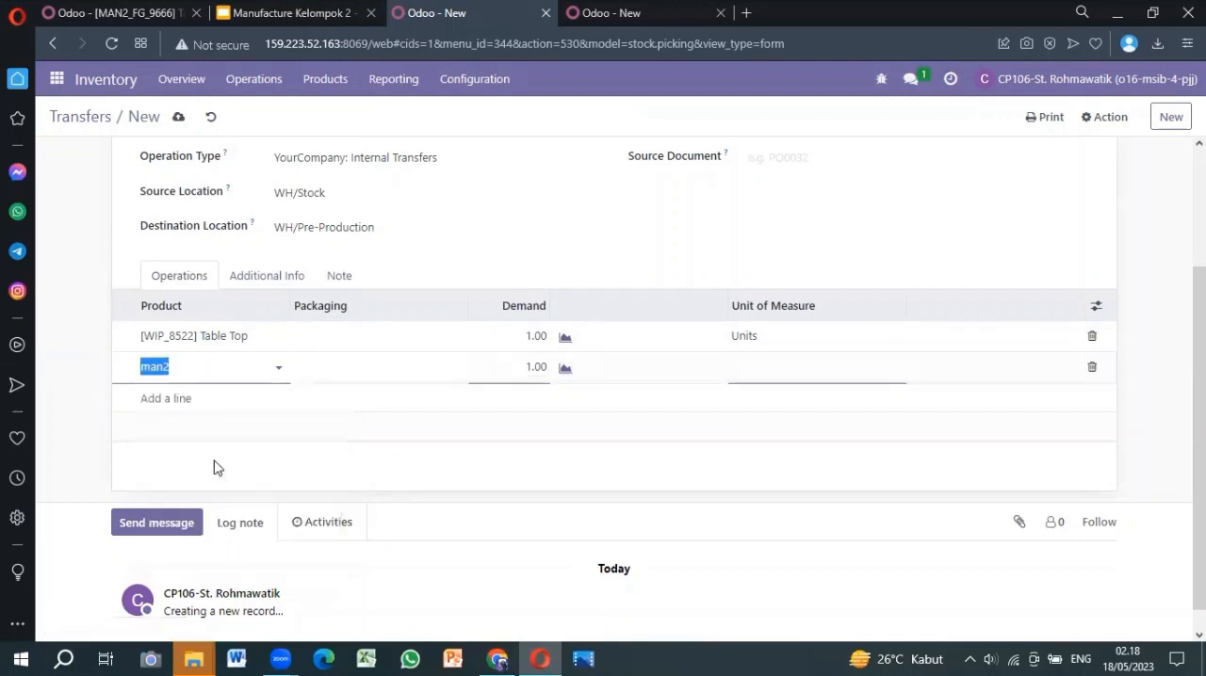
click(165, 404)
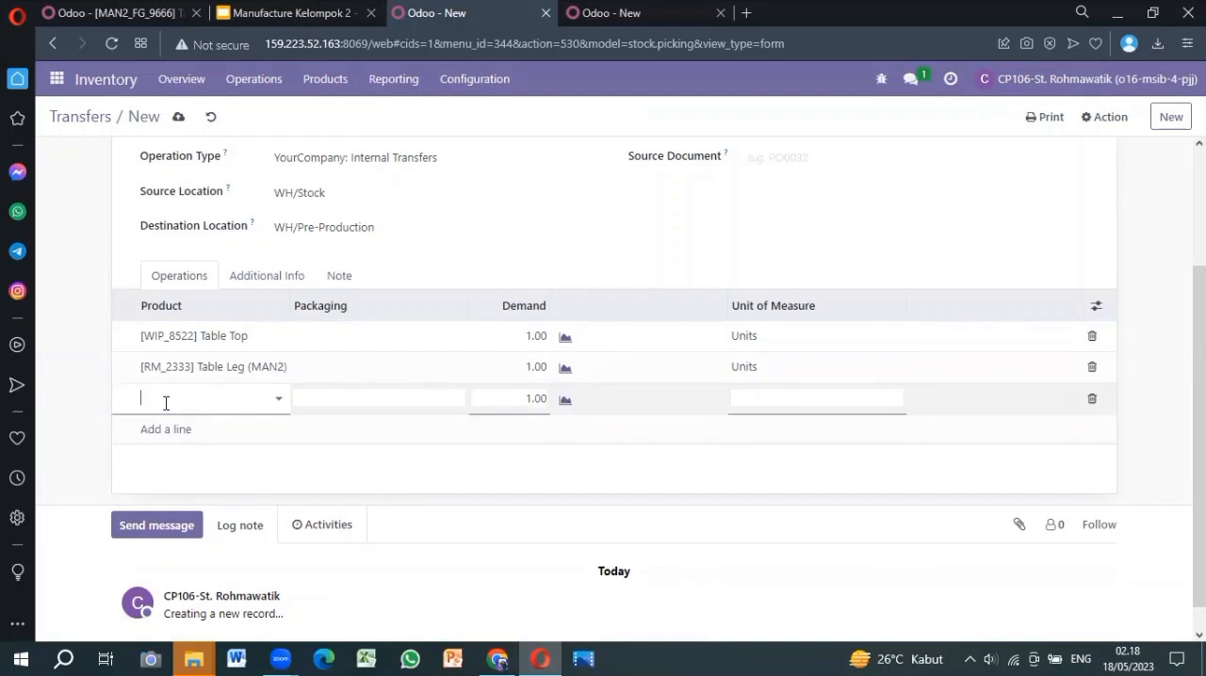
text(b)
key(BackSpace)
text(man2)
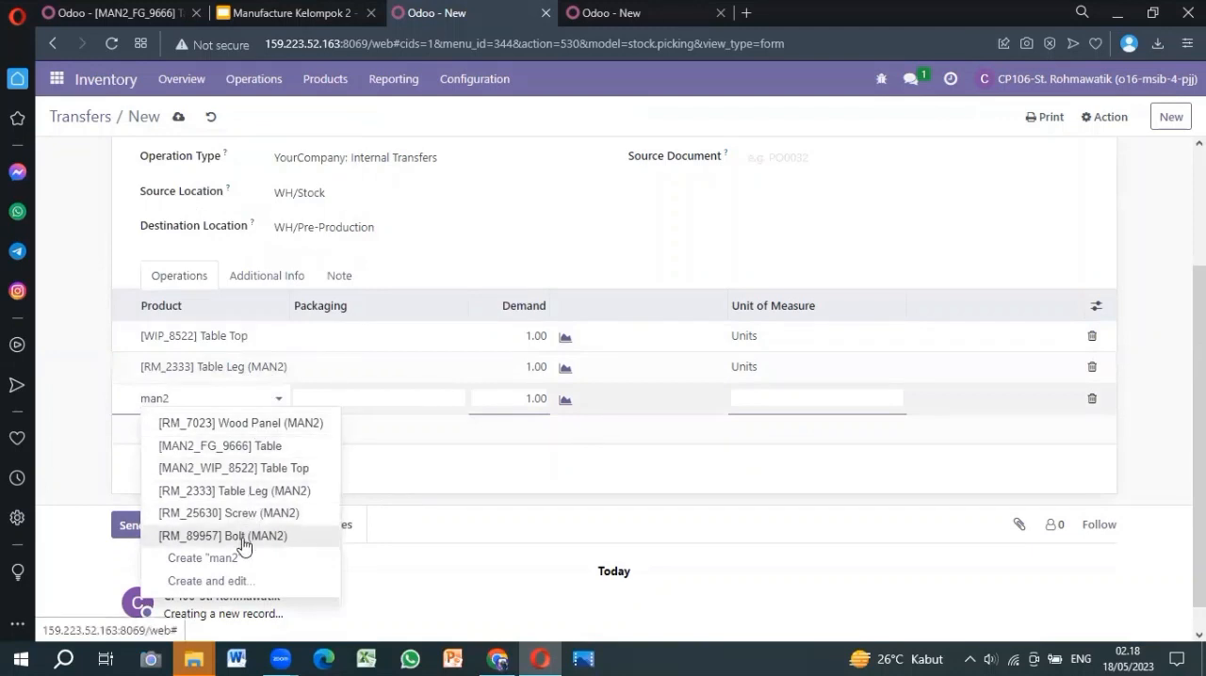
click(243, 536)
Add a line for the product [RM_25630] Screw (MAN2) to the transfer's operations
click(161, 438)
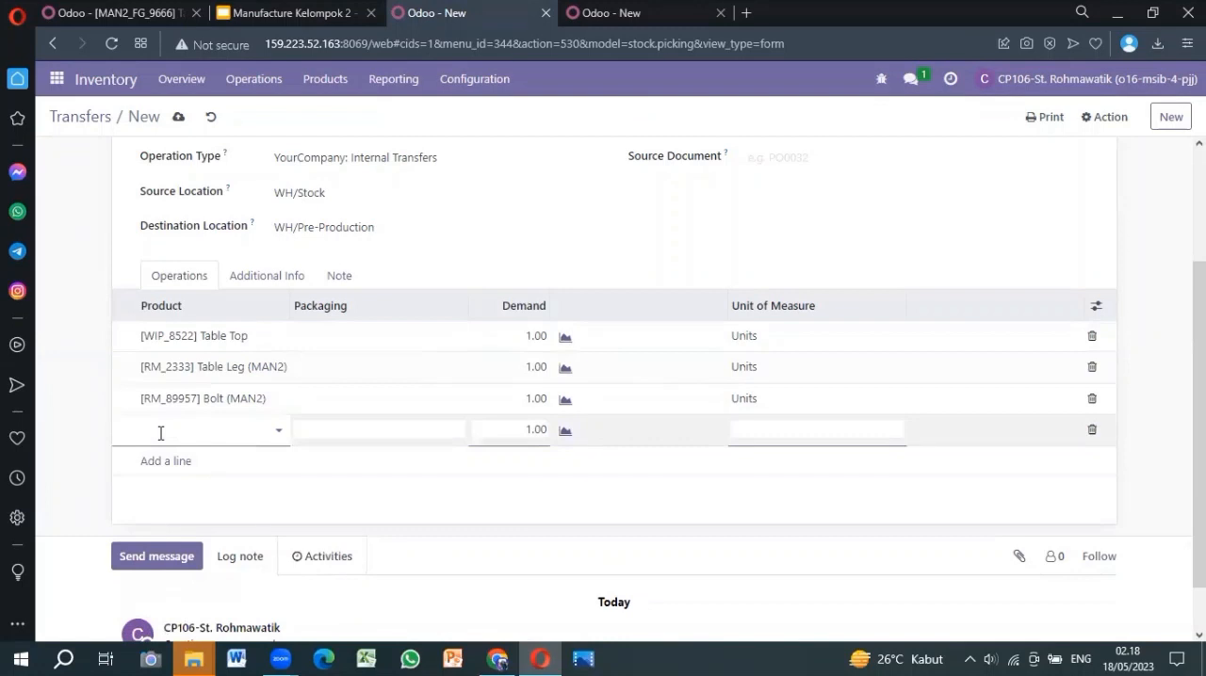
text(scre)
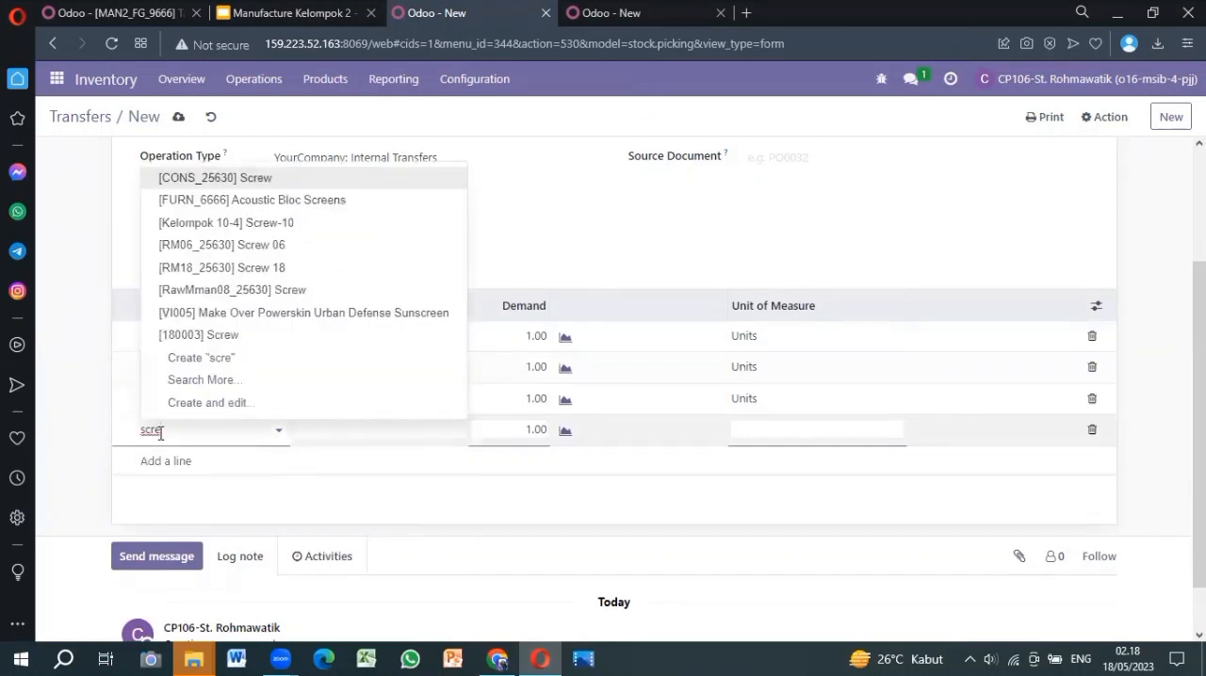
text(man2)
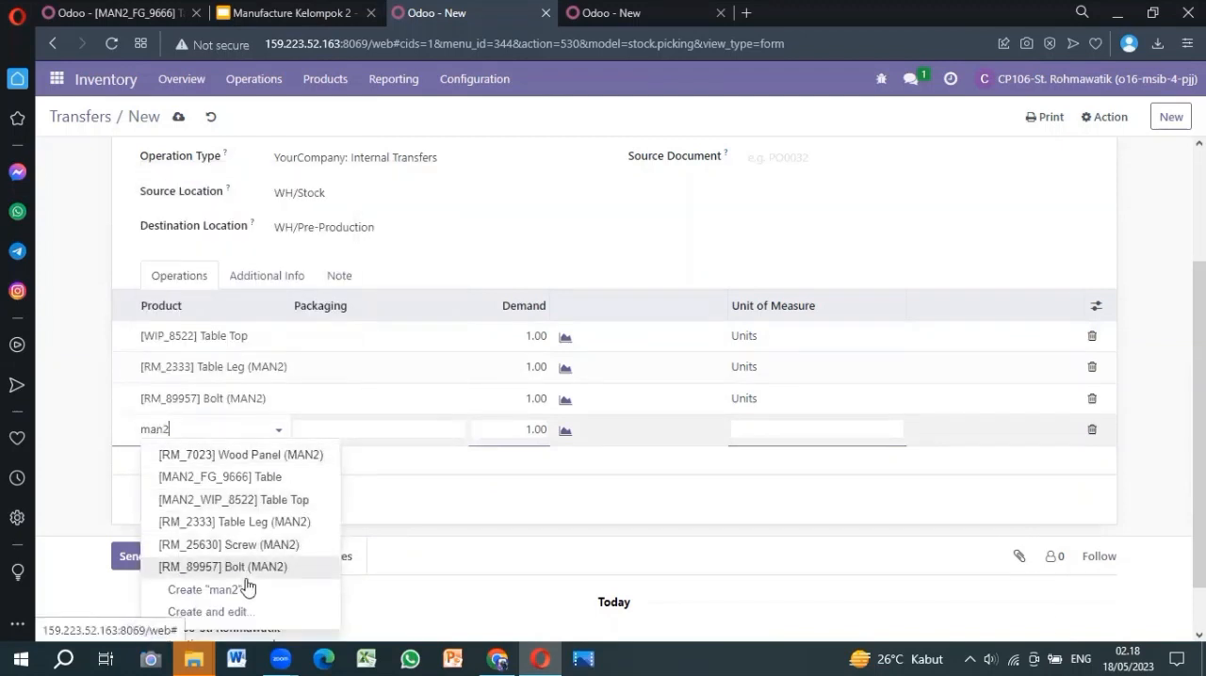
click(243, 546)
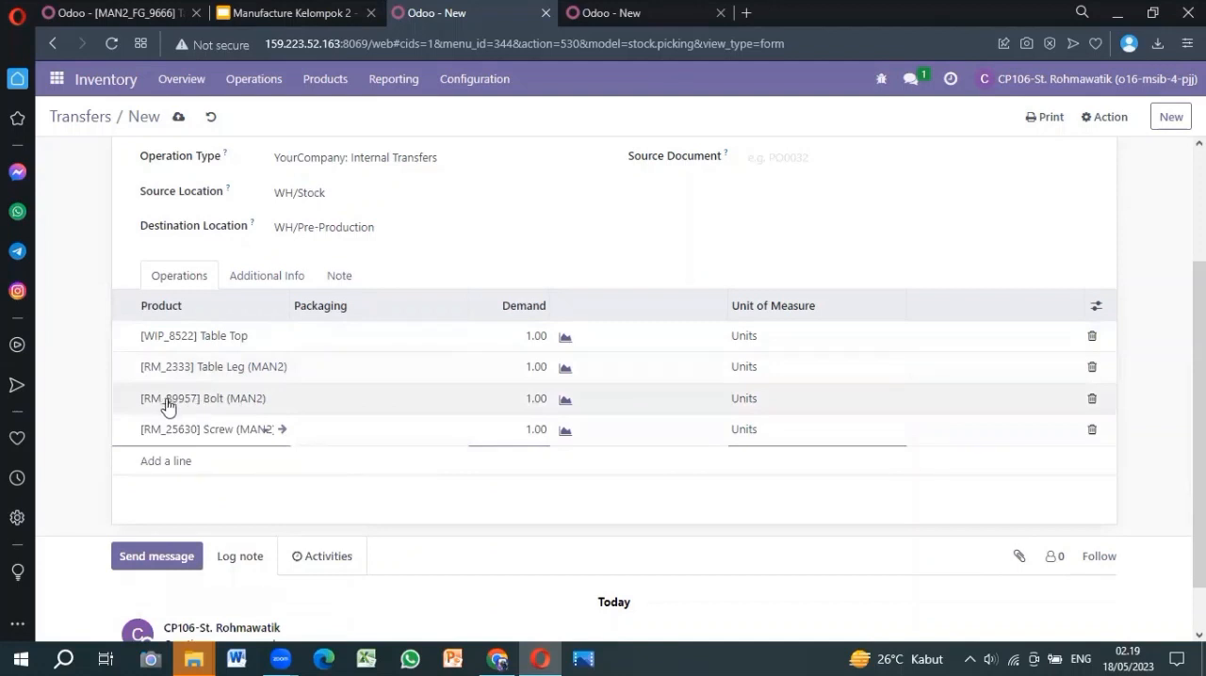
Set the demand of both the Bolt (MAN2) and Screw (MAN2) lines to 4
click(517, 400)
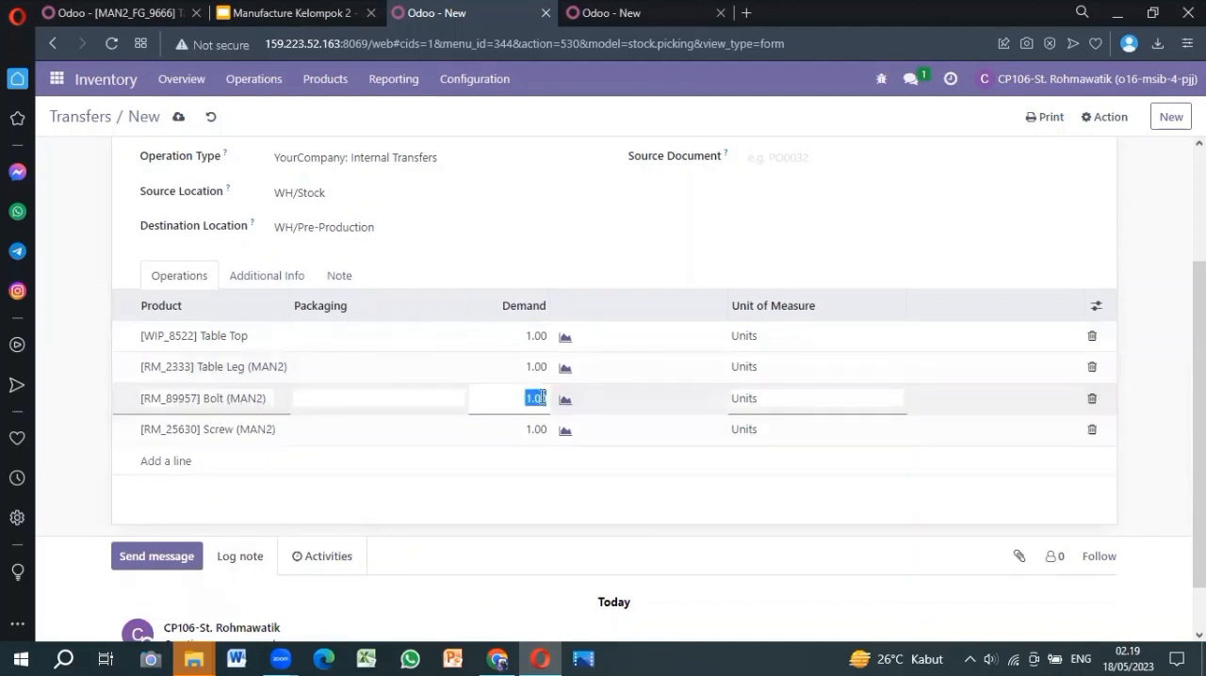
text(4)
click(538, 432)
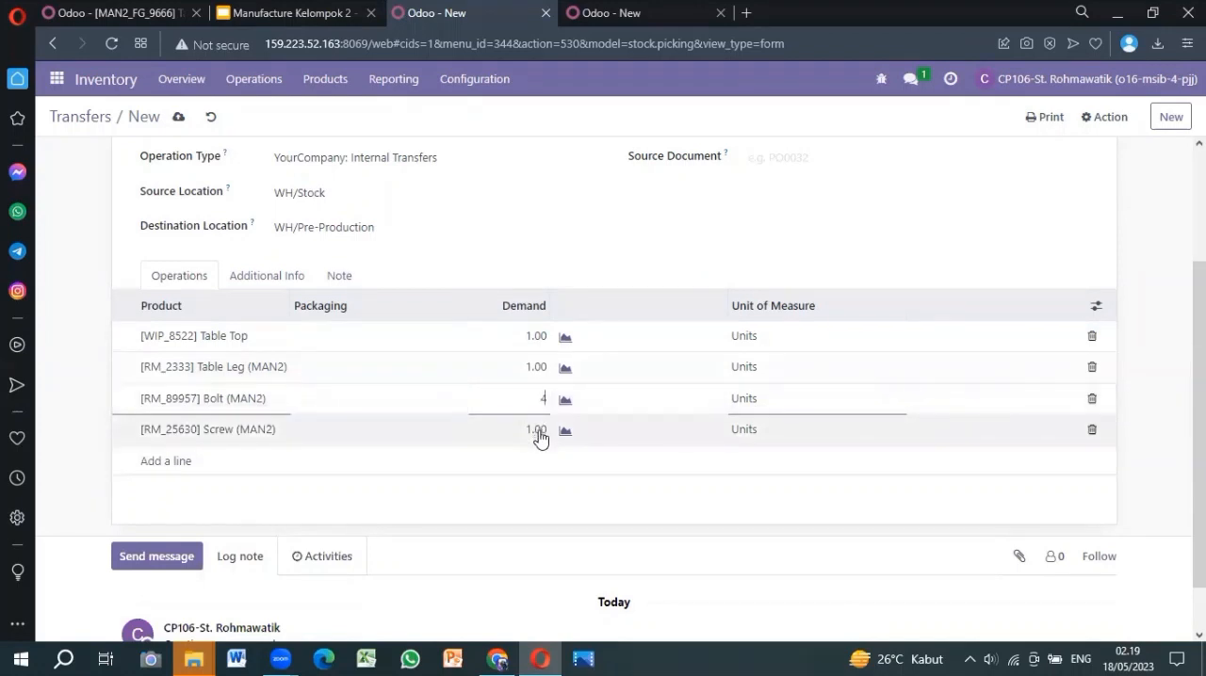
key(BackSpace)
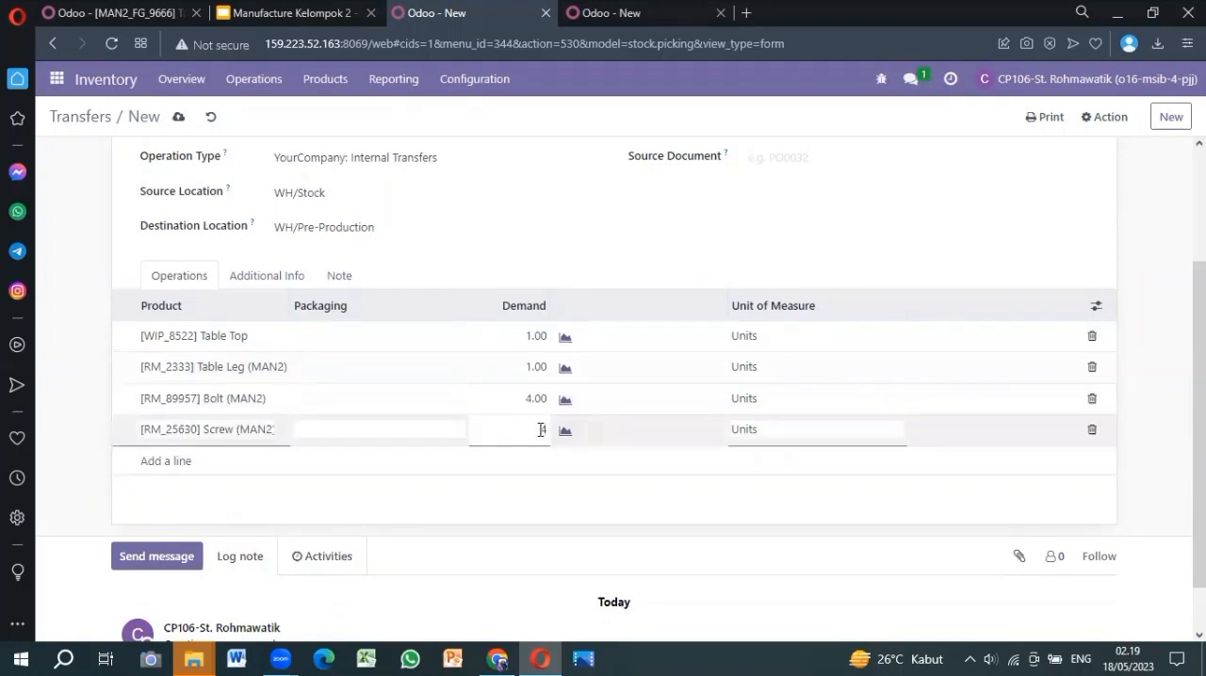
click(548, 463)
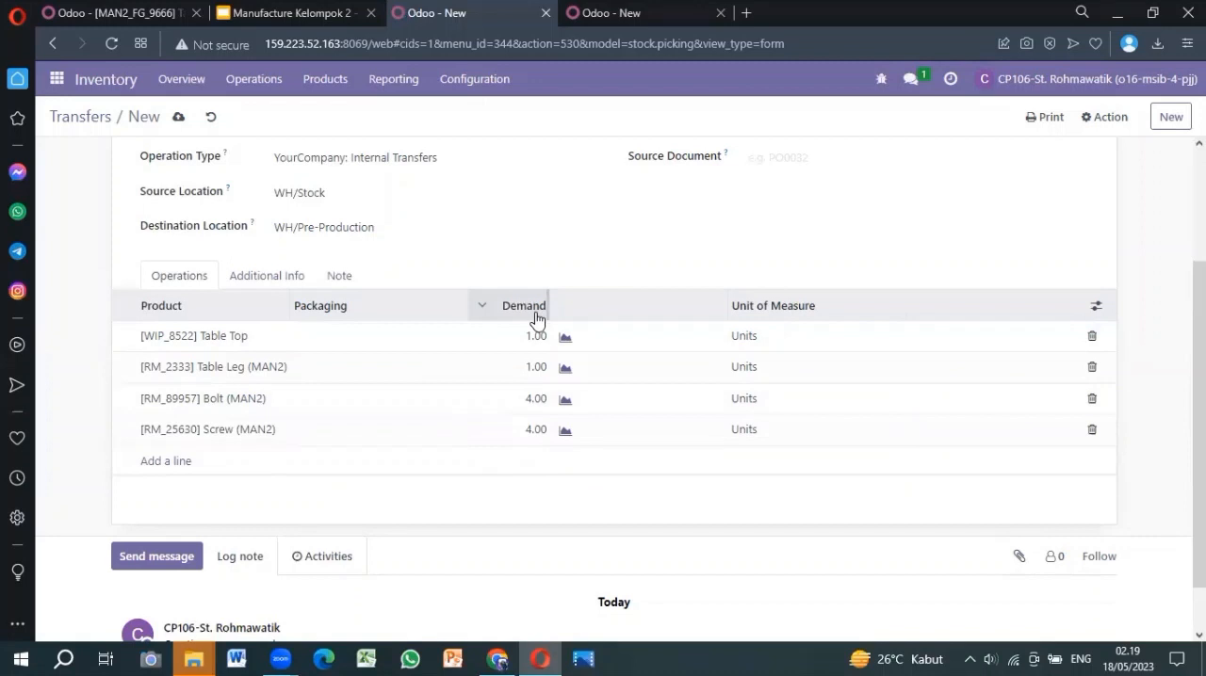
Mark the internal transfer as to do and review the reserved quantities of its product lines
scroll(536, 317, up, 3)
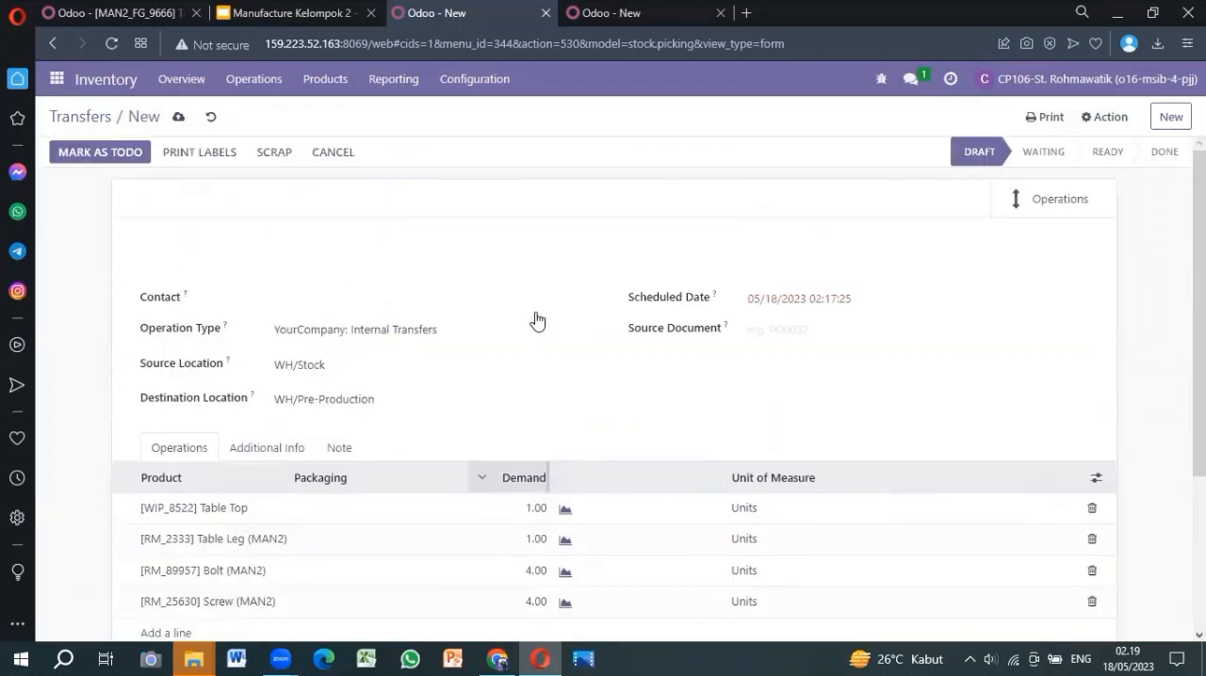
click(131, 166)
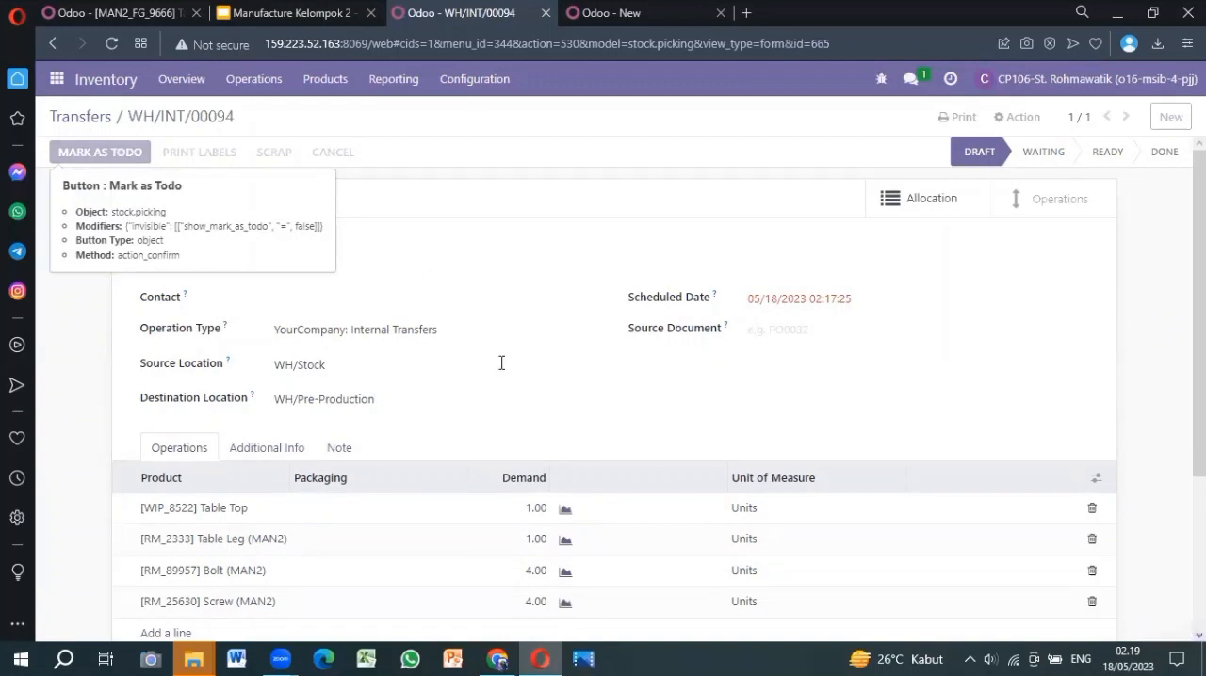
scroll(501, 362, down, 2)
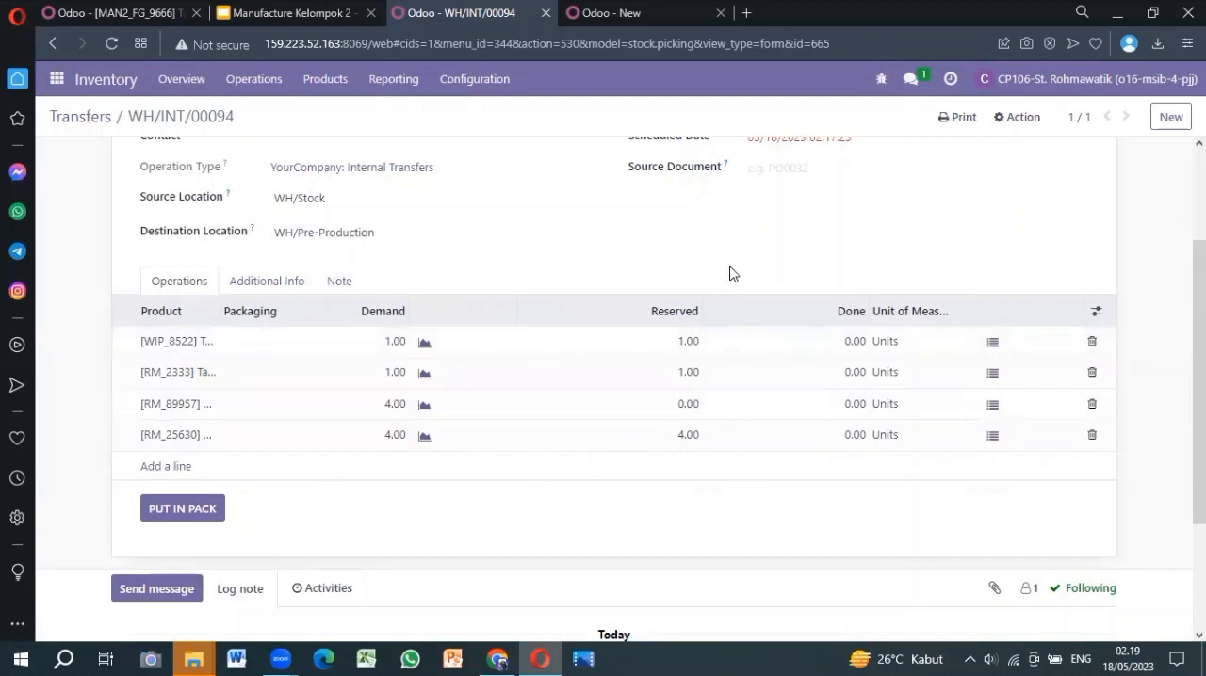
Set the transfer's done quantities from the reservations, and set the done quantity of the Bolt (MAN2) line to 4
scroll(730, 273, up, 3)
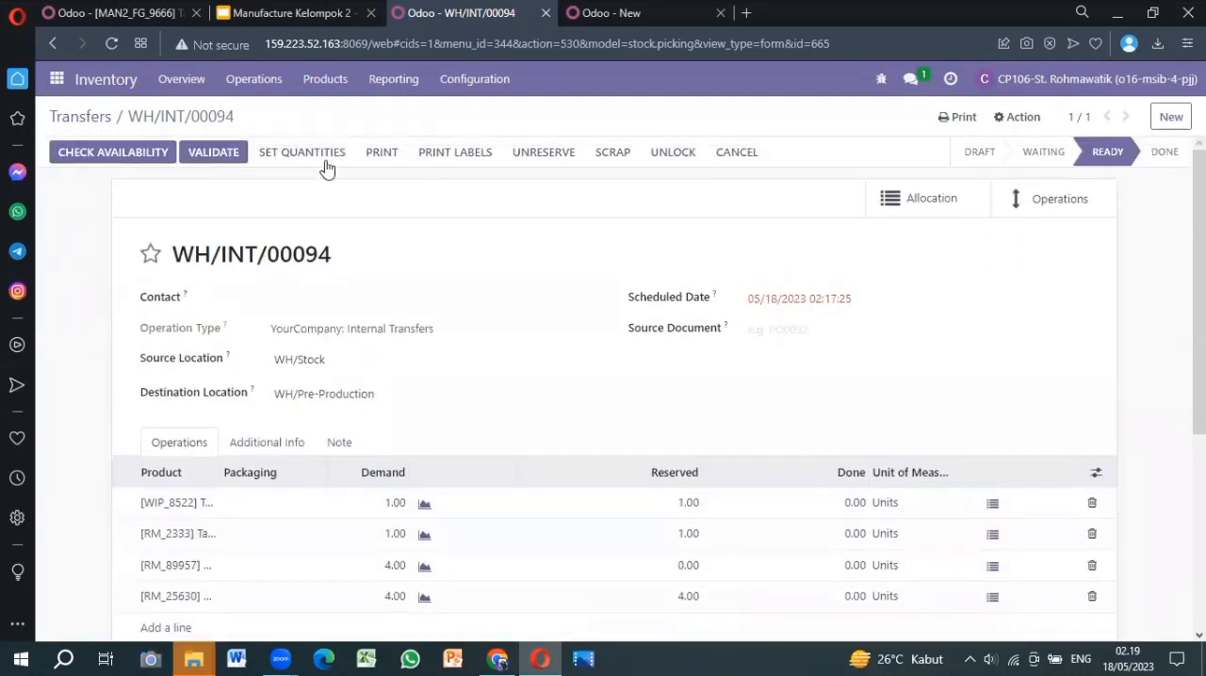
click(323, 165)
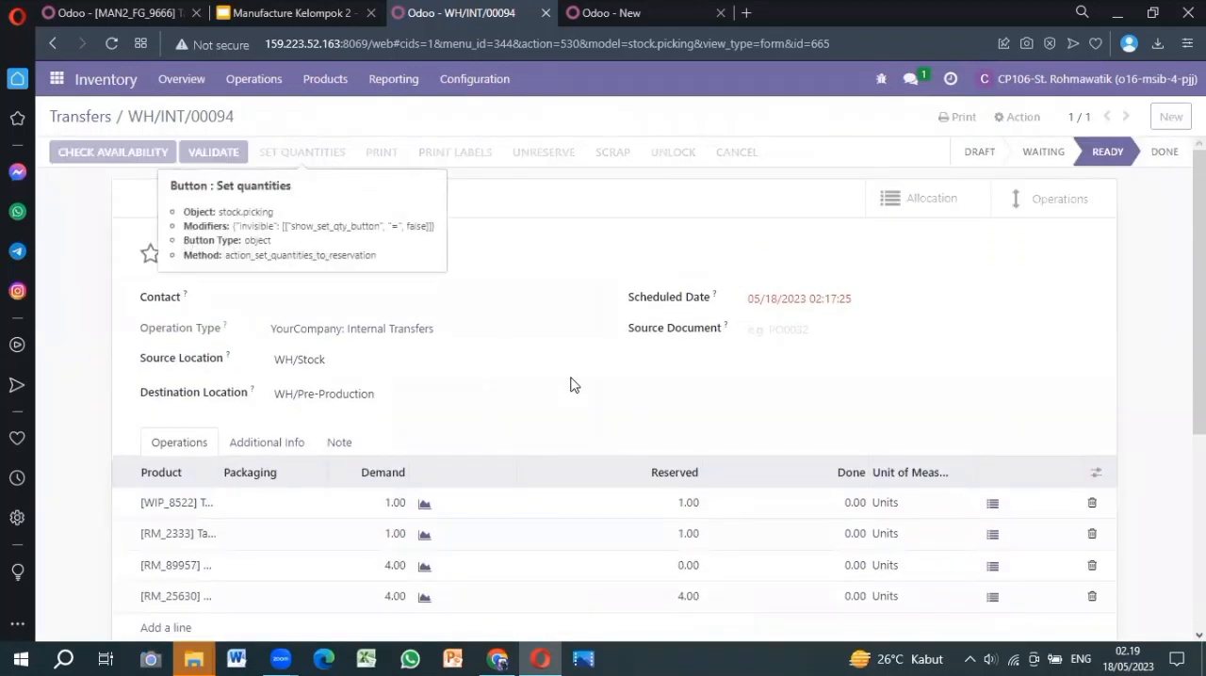
scroll(571, 384, down, 2)
click(851, 402)
text(4)
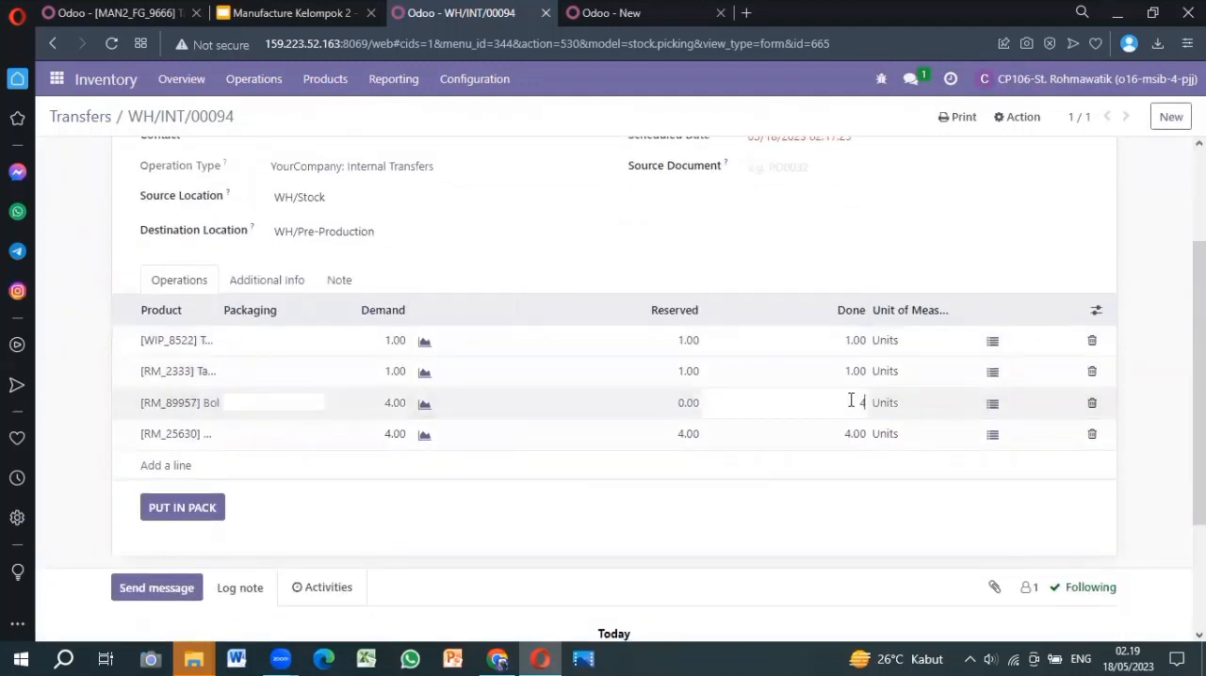
click(663, 237)
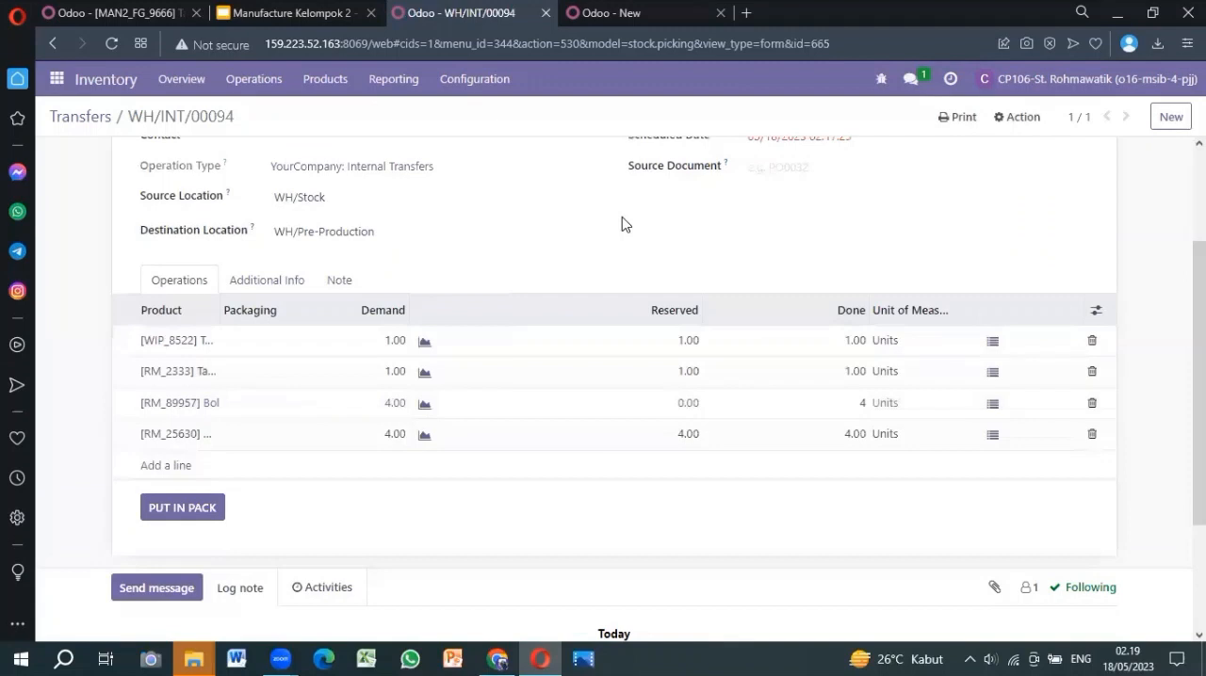
Validate the internal transfer from WH/Stock to WH/Pre-Production and review its reference and product lines
scroll(621, 224, up, 2)
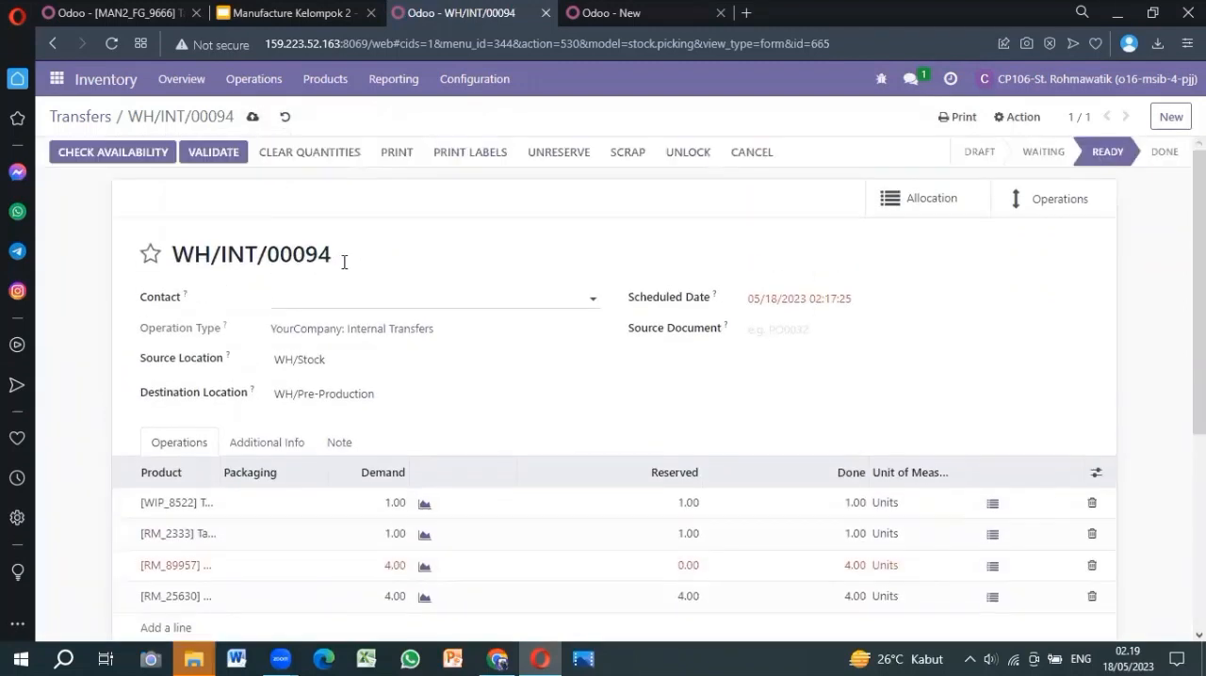
click(213, 154)
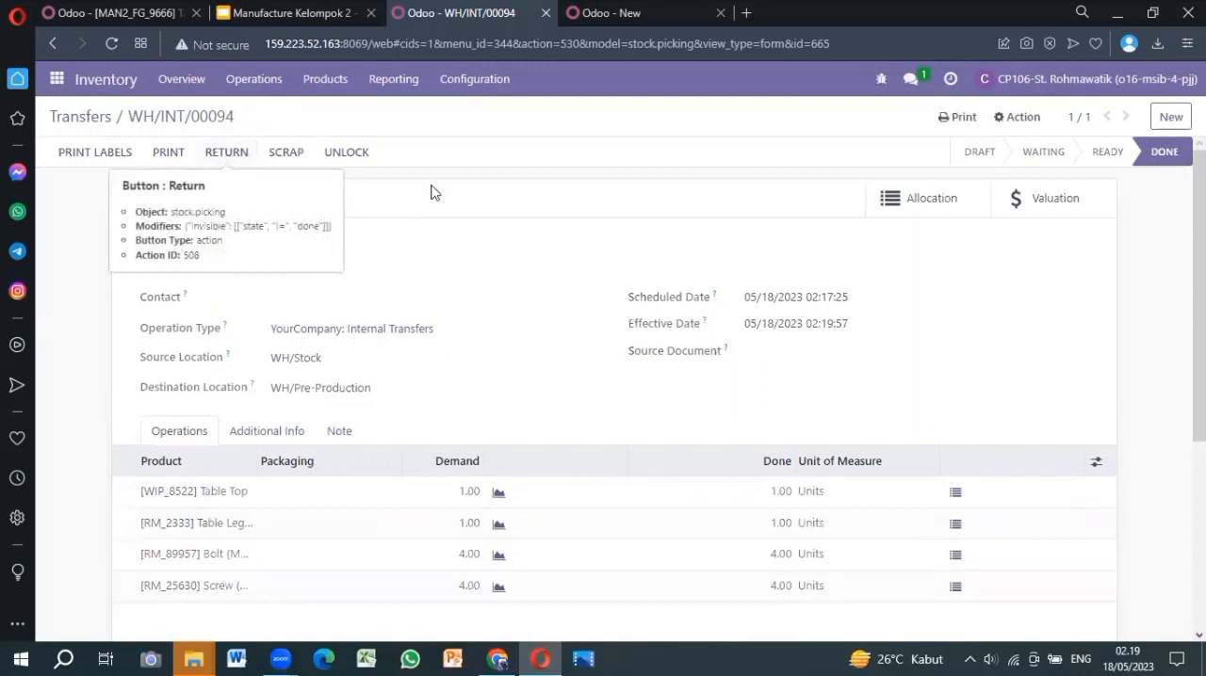
scroll(547, 307, down, 1)
scroll(548, 307, up, 1)
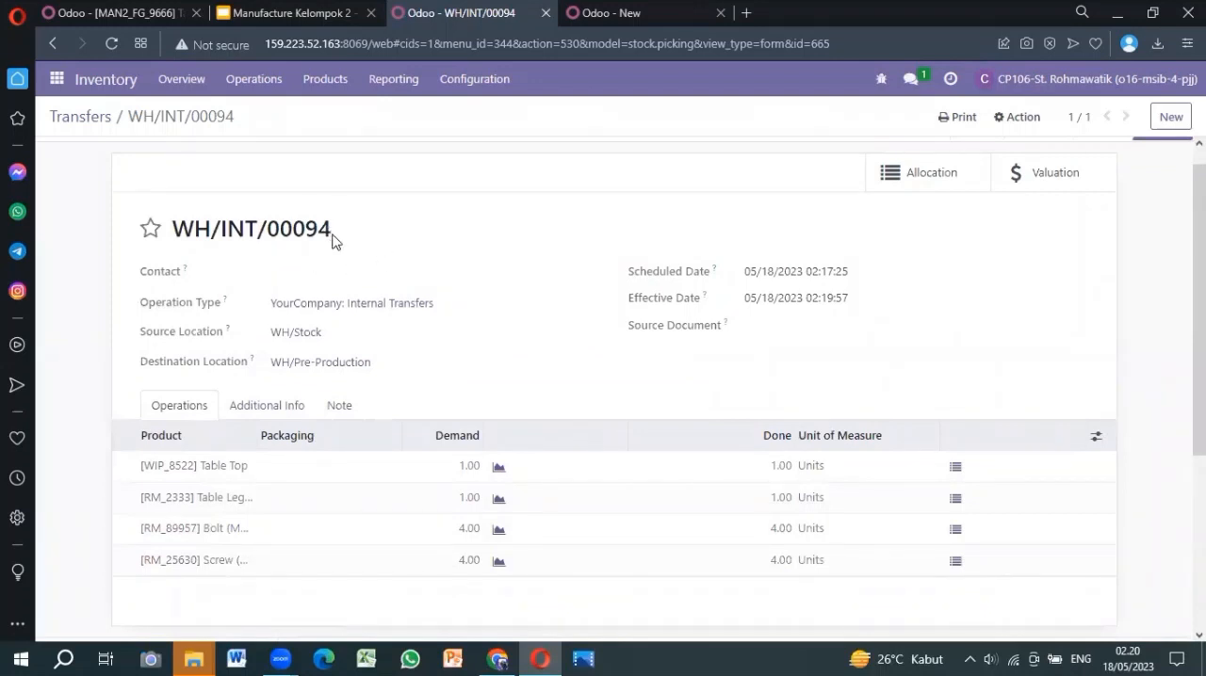
drag(331, 236, 180, 239)
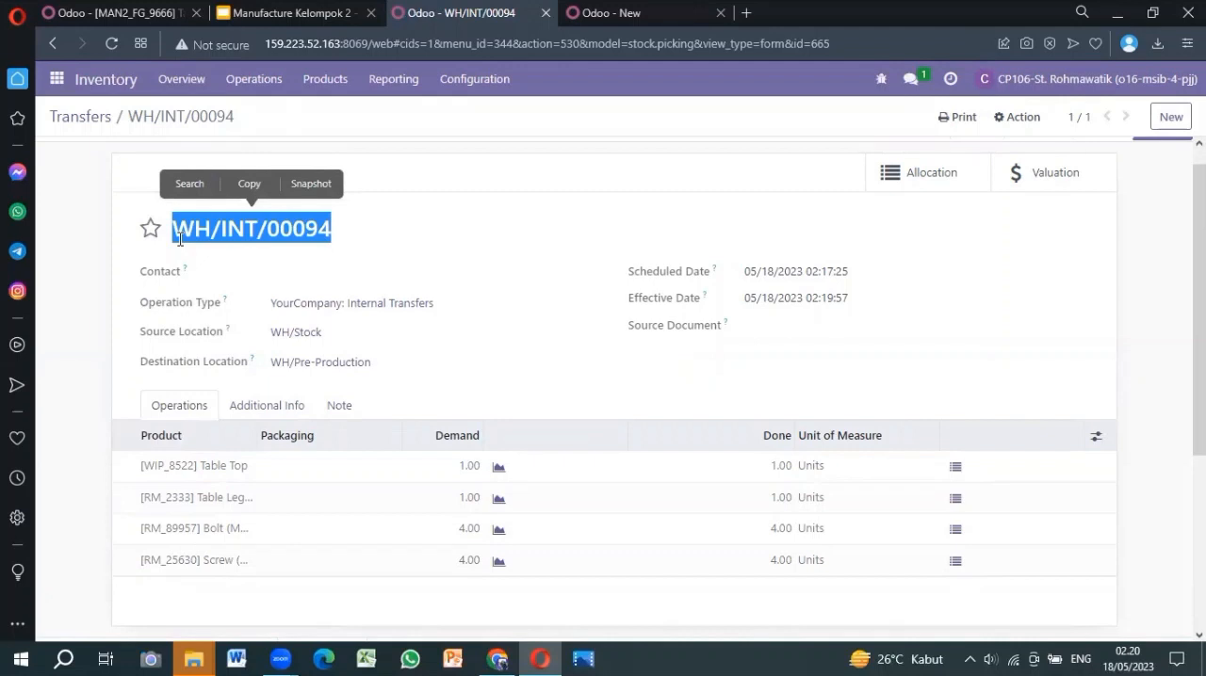
click(419, 181)
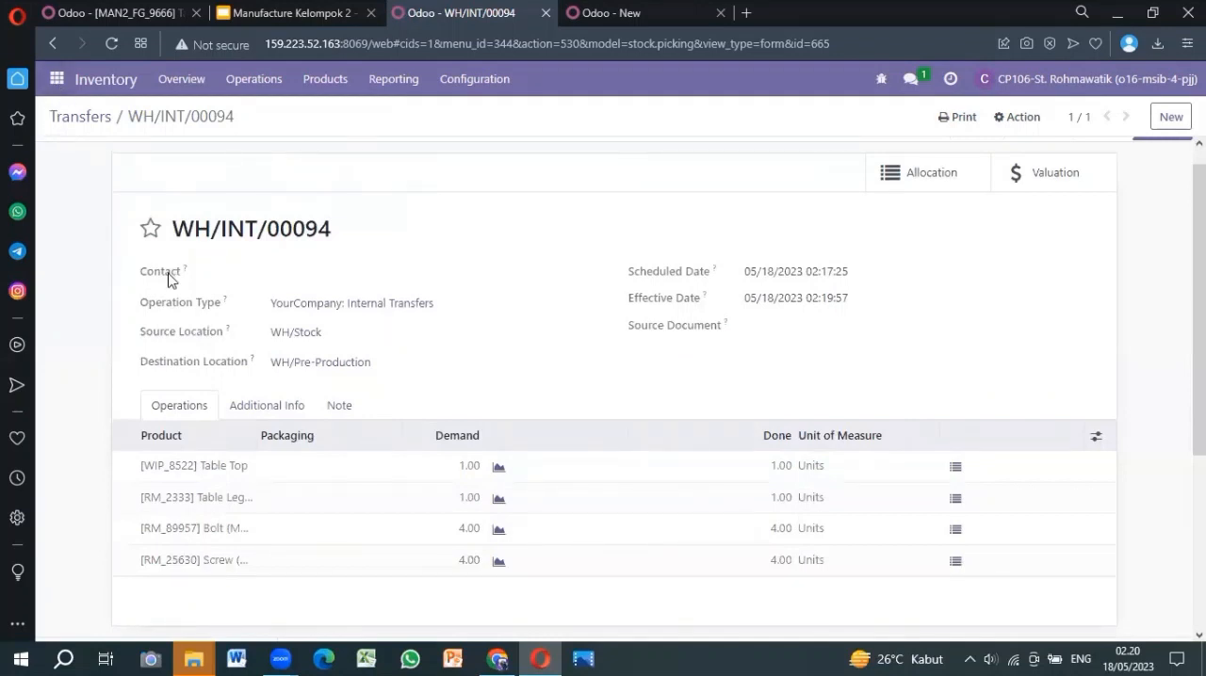
Create a new manufacturing order for the product [MAN2_FG_9666] Table in the Manufacturing app
click(57, 80)
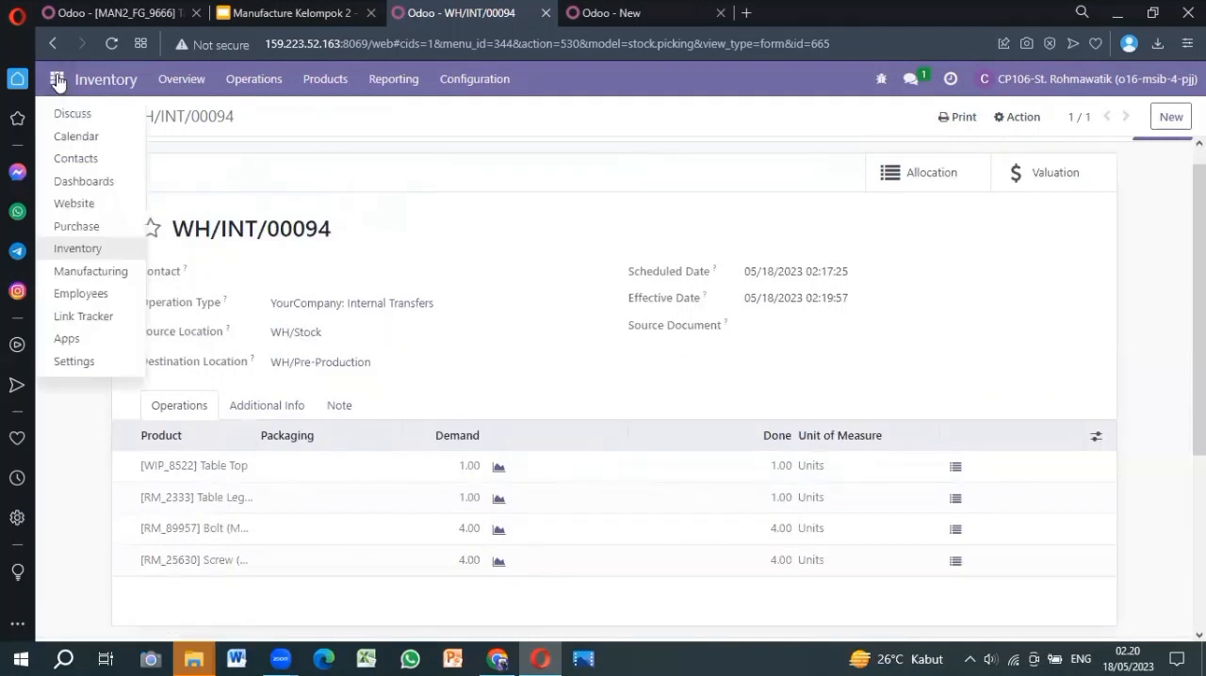
click(69, 276)
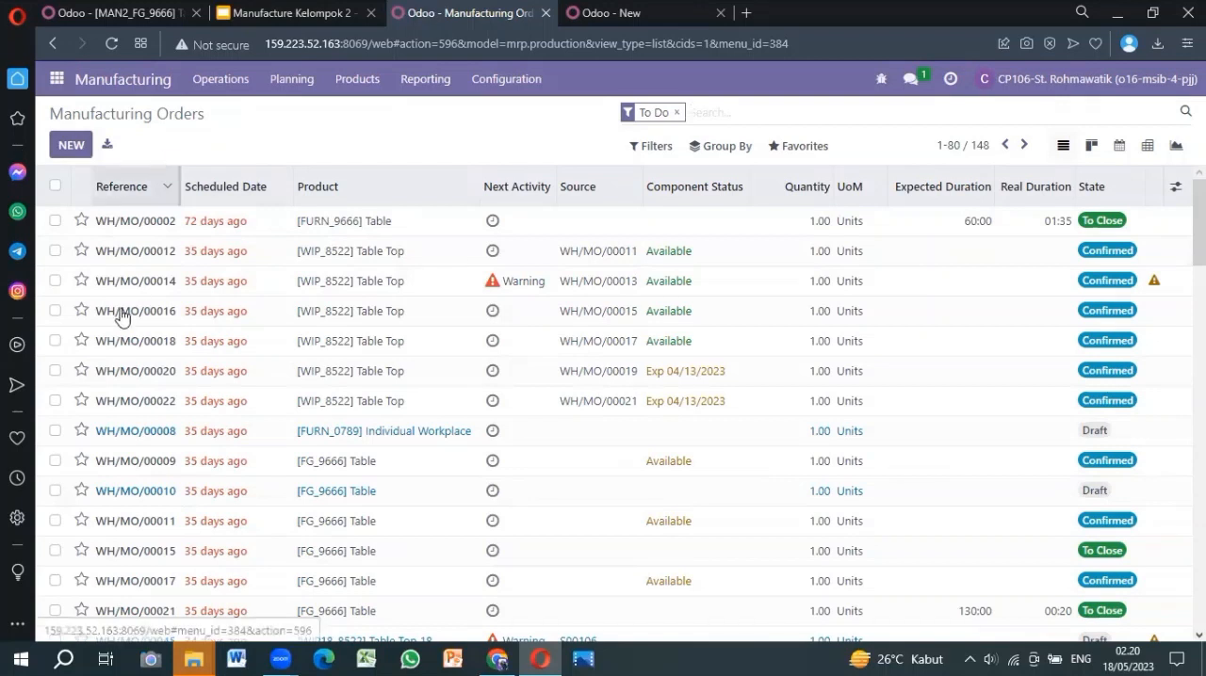
click(76, 149)
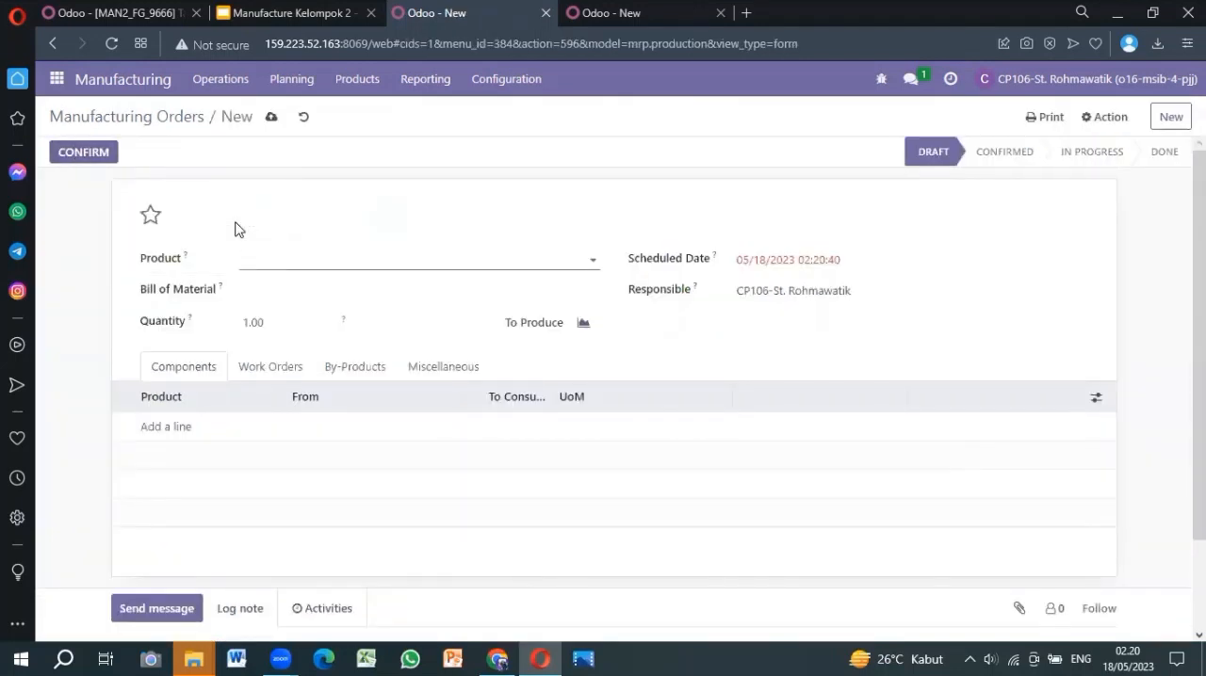
click(287, 260)
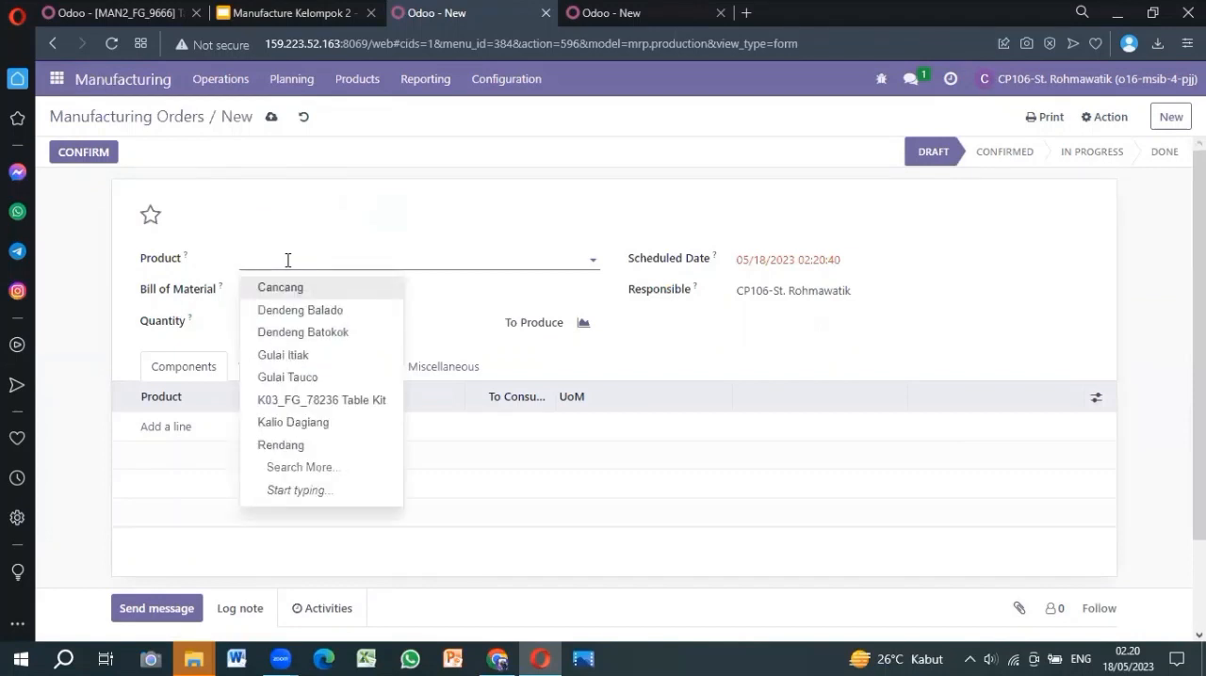
text(man2)
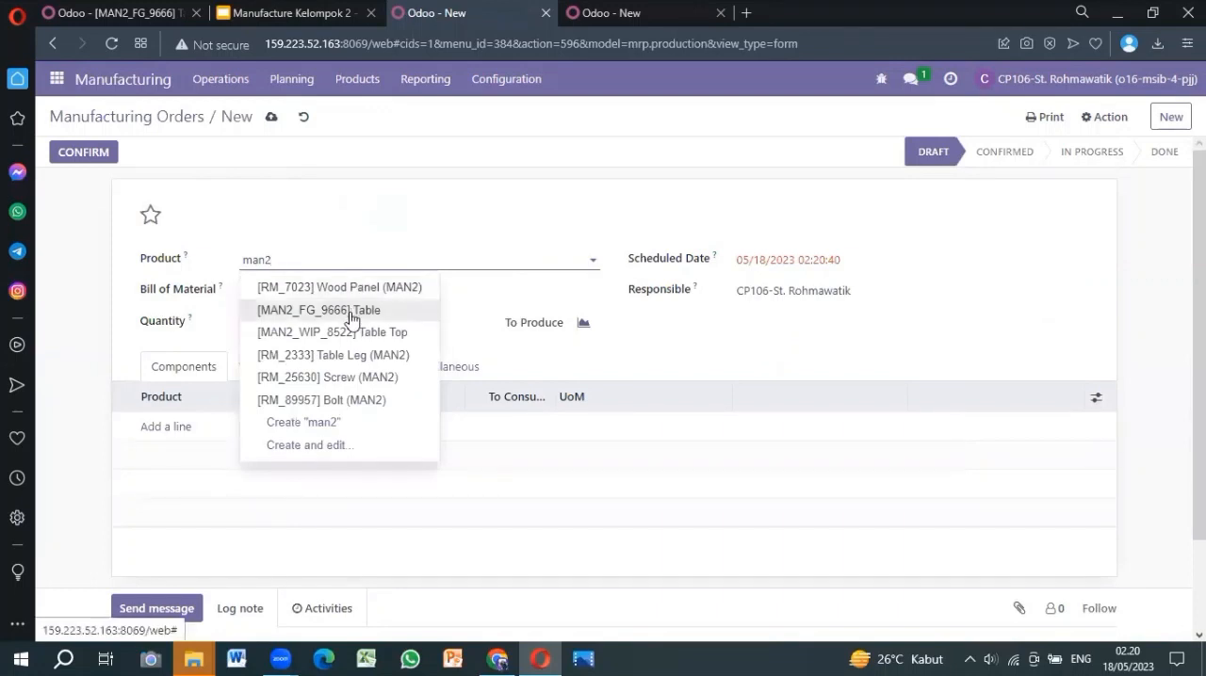
click(350, 318)
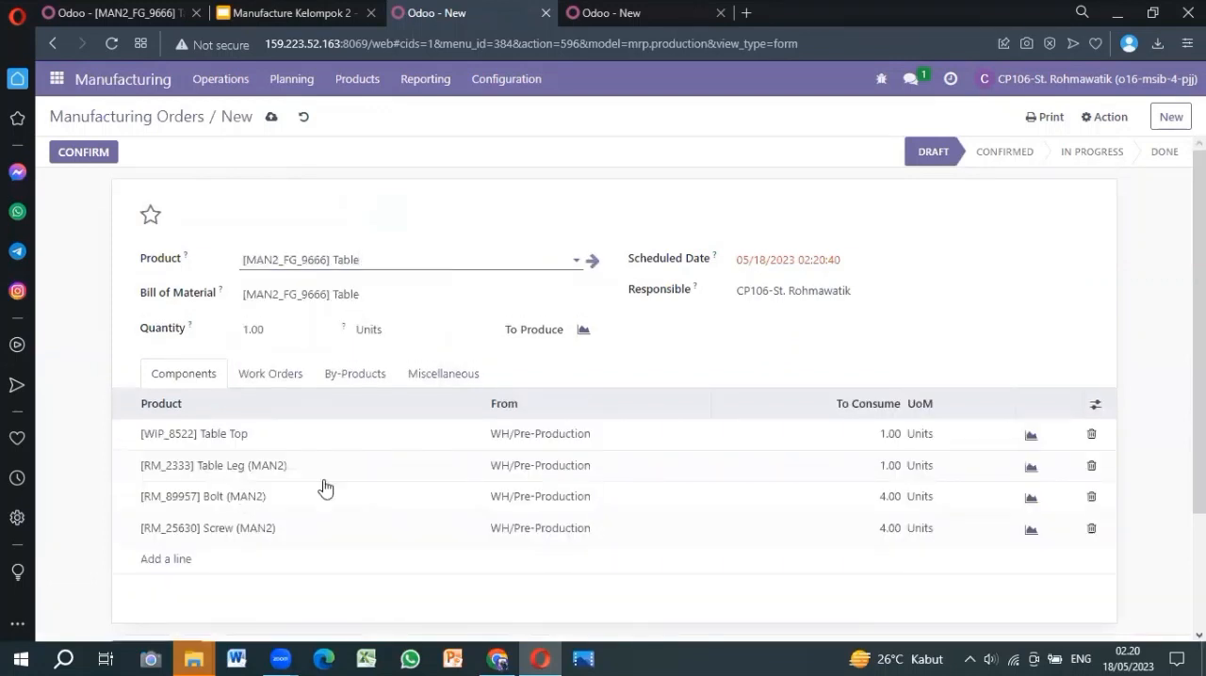
Check the Table order's components, source locations and quantity, and confirm the manufacturing order
scroll(323, 488, down, 3)
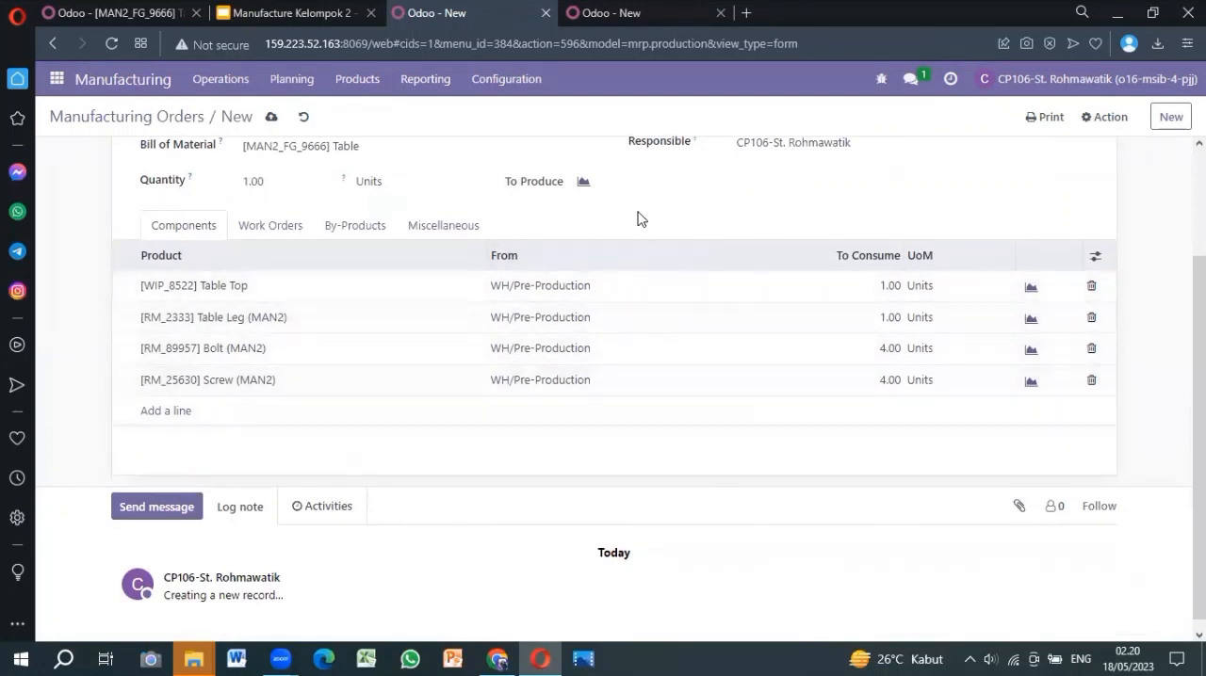
scroll(637, 218, up, 3)
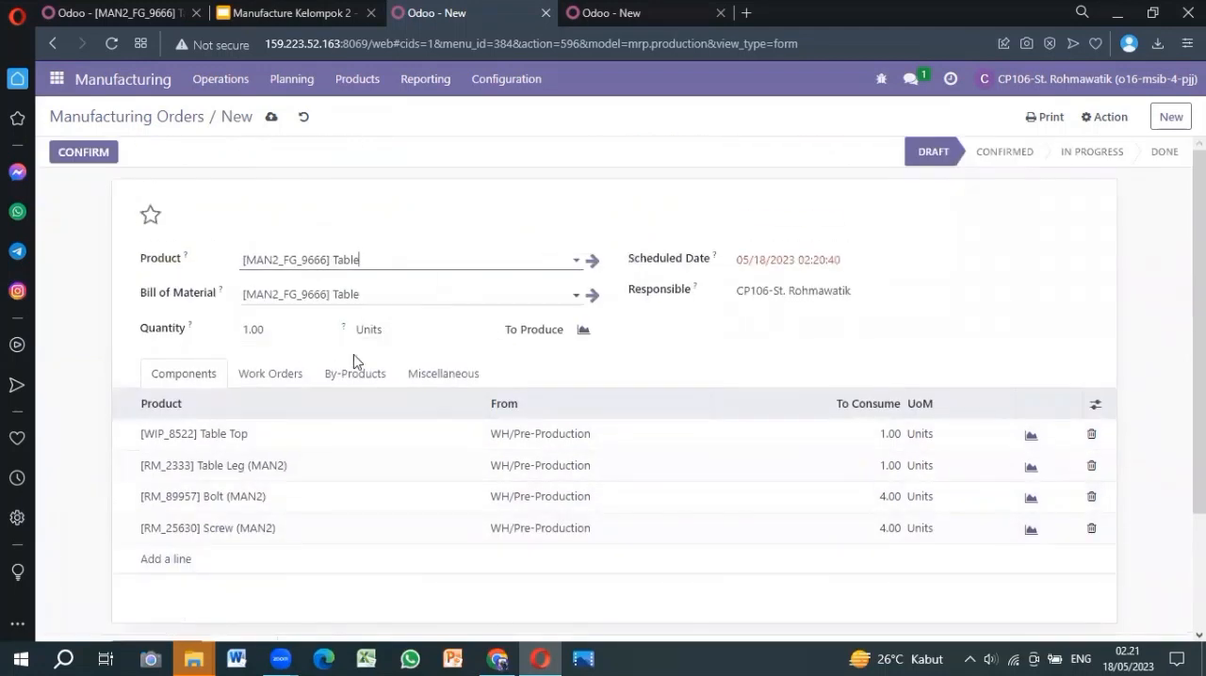
scroll(680, 403, down, 1)
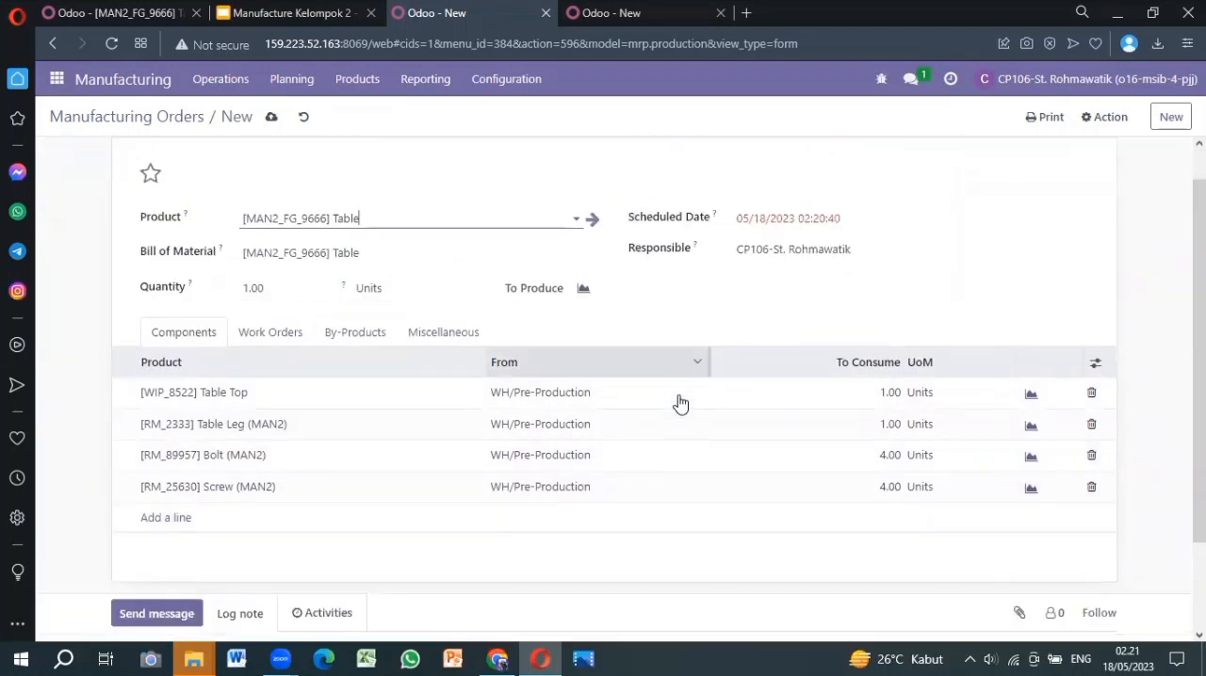
scroll(253, 329, up, 1)
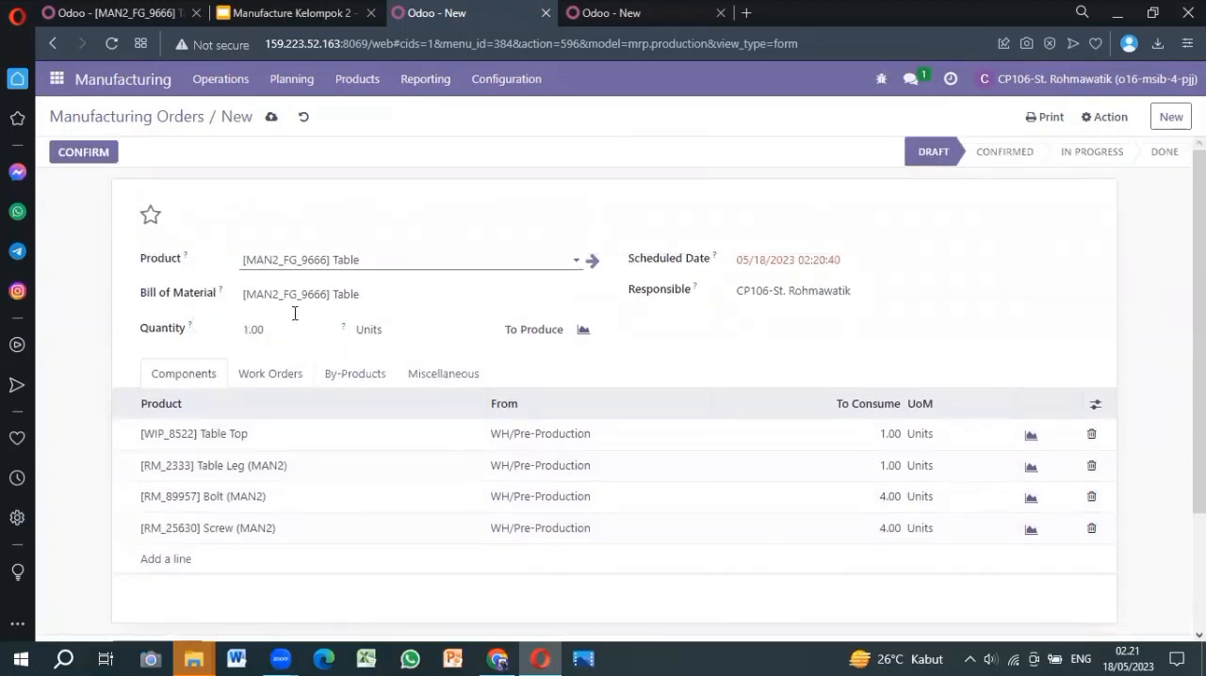
click(268, 328)
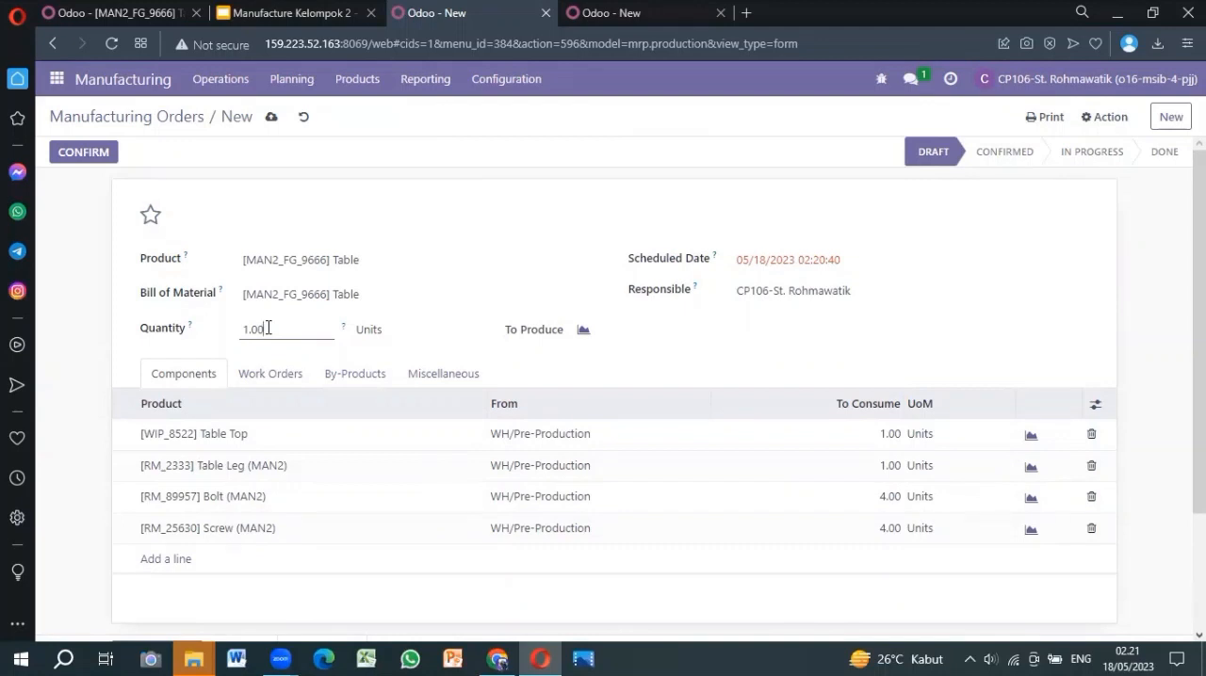
click(80, 157)
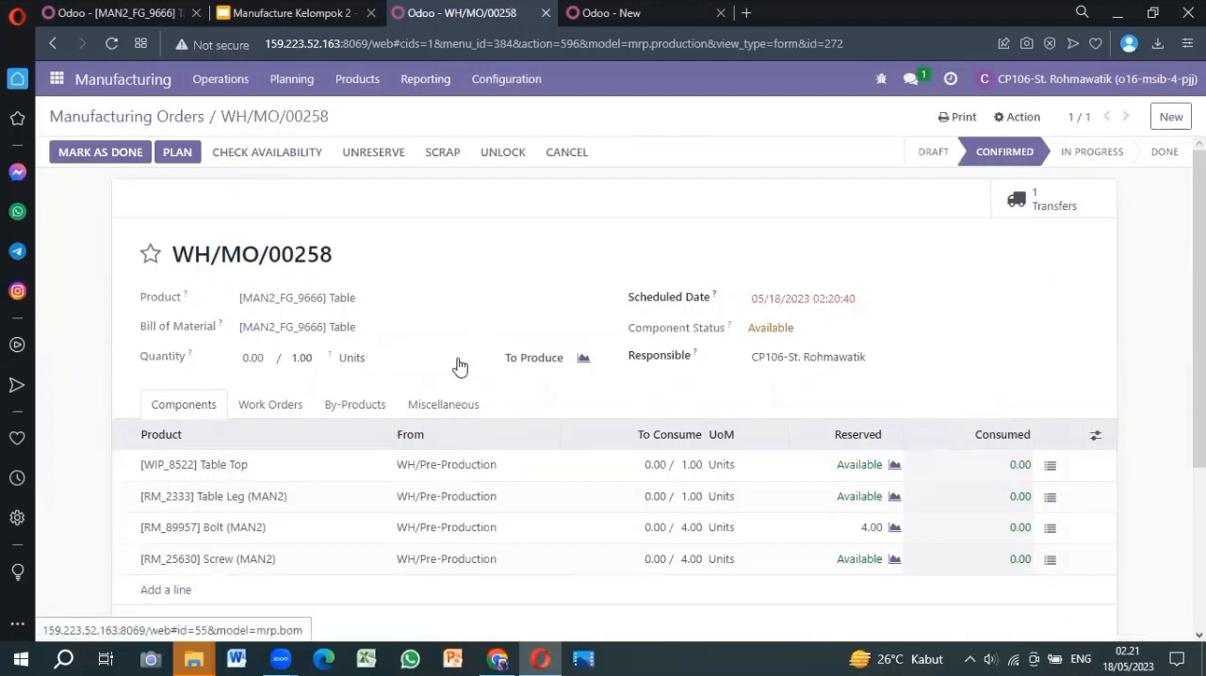
Show the manufacturing order's work orders, and start and complete the Cutting-02 operation
mouse_move(458, 447)
scroll(457, 446, down, 2)
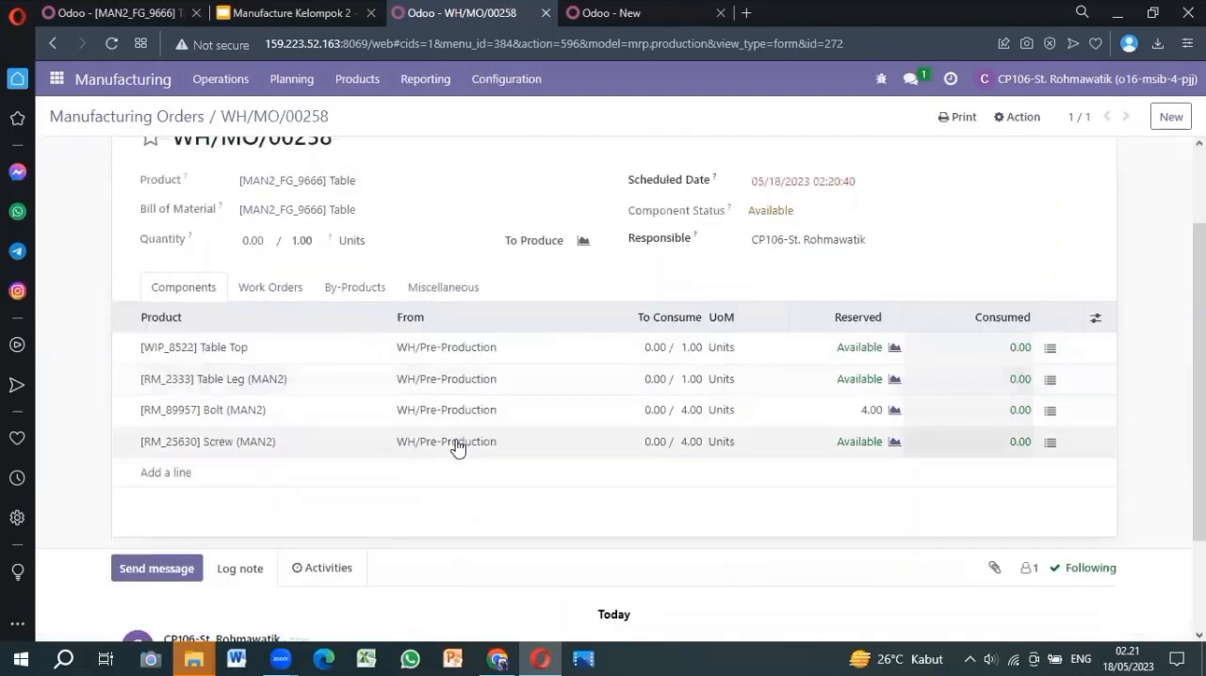
click(267, 293)
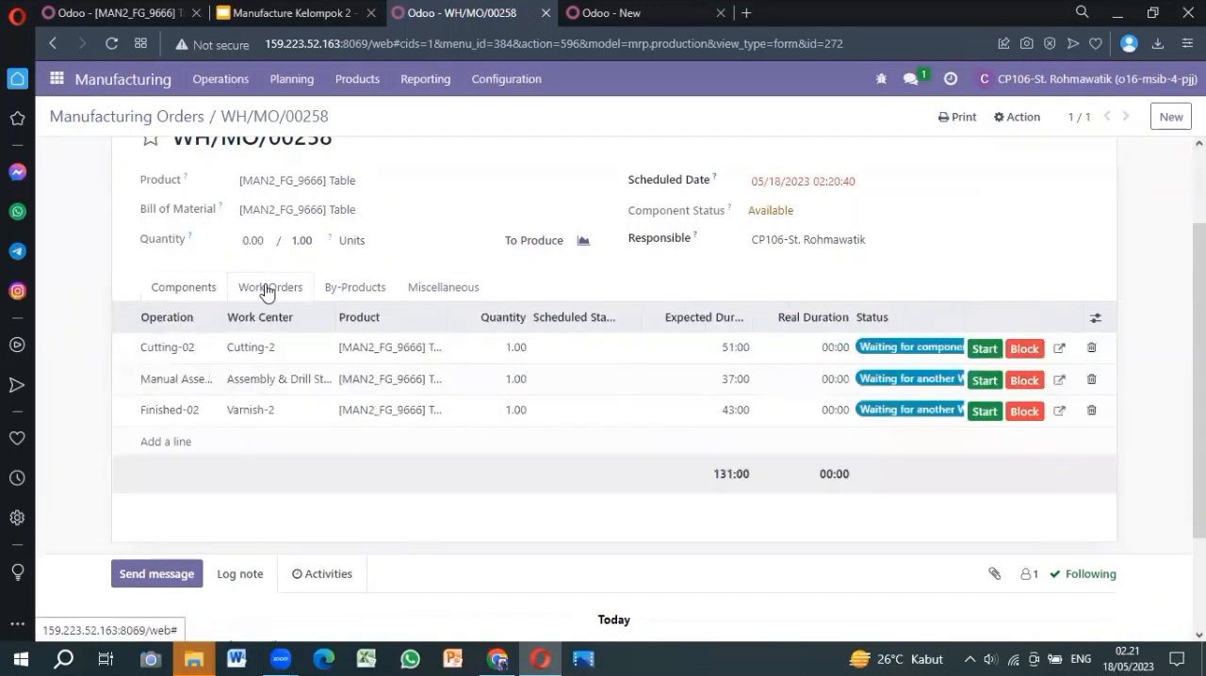
scroll(518, 399, up, 1)
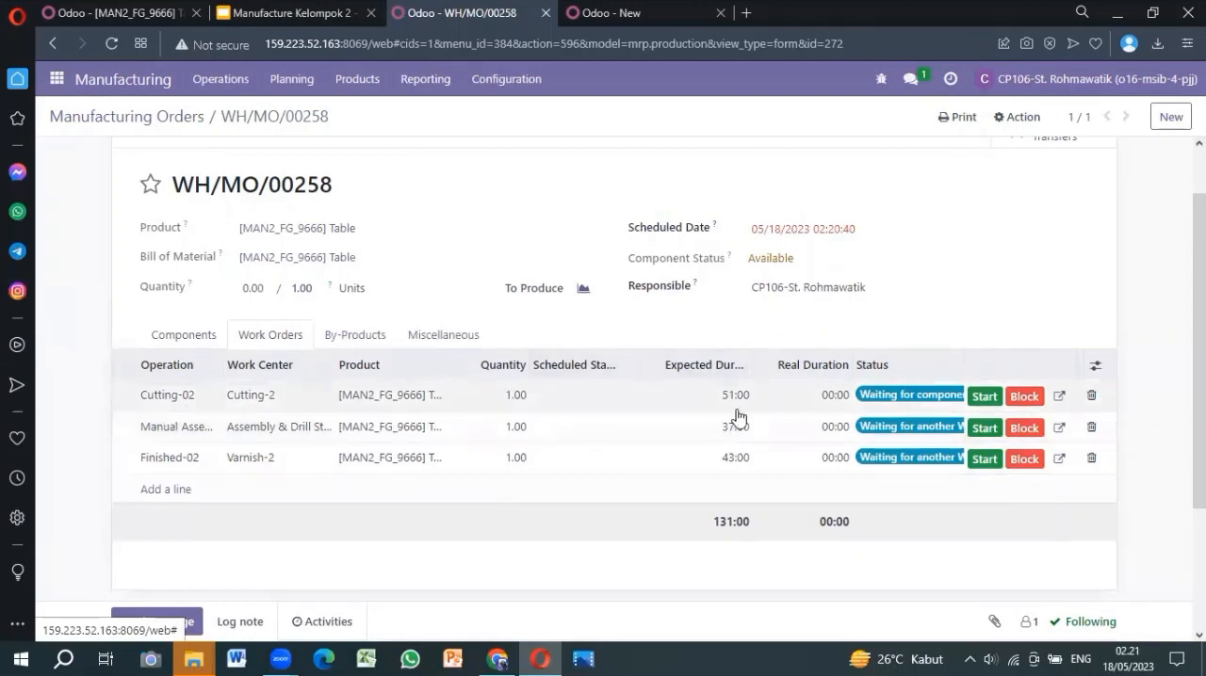
click(996, 403)
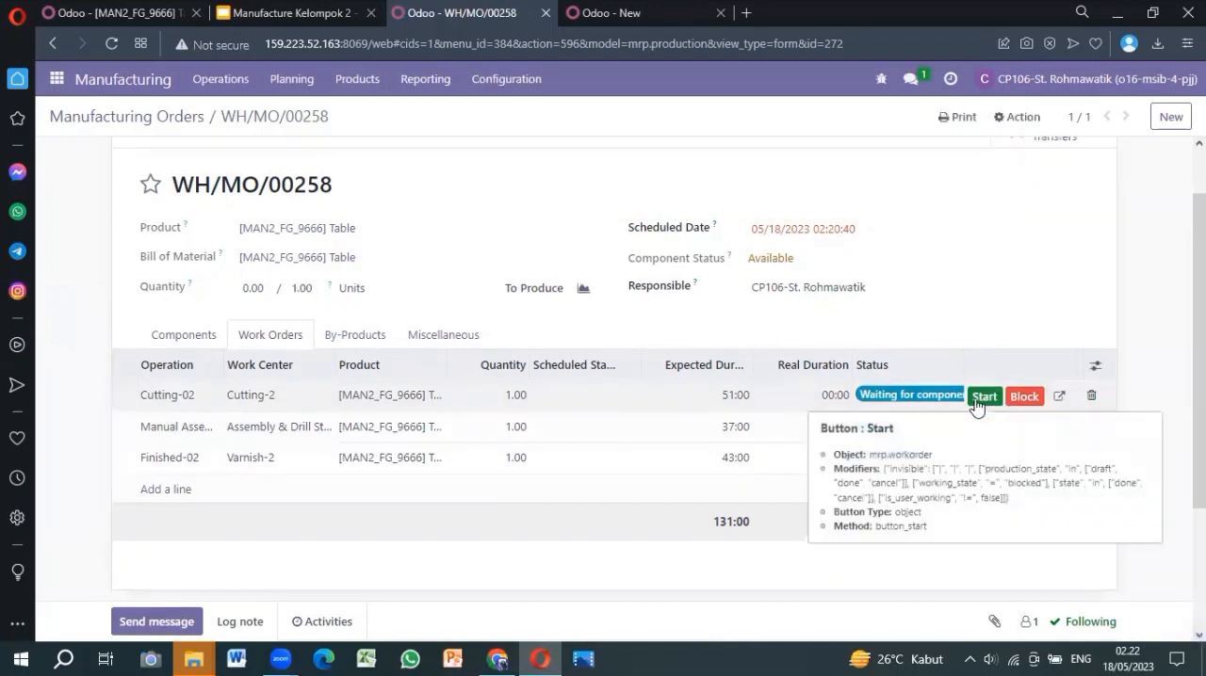
click(976, 402)
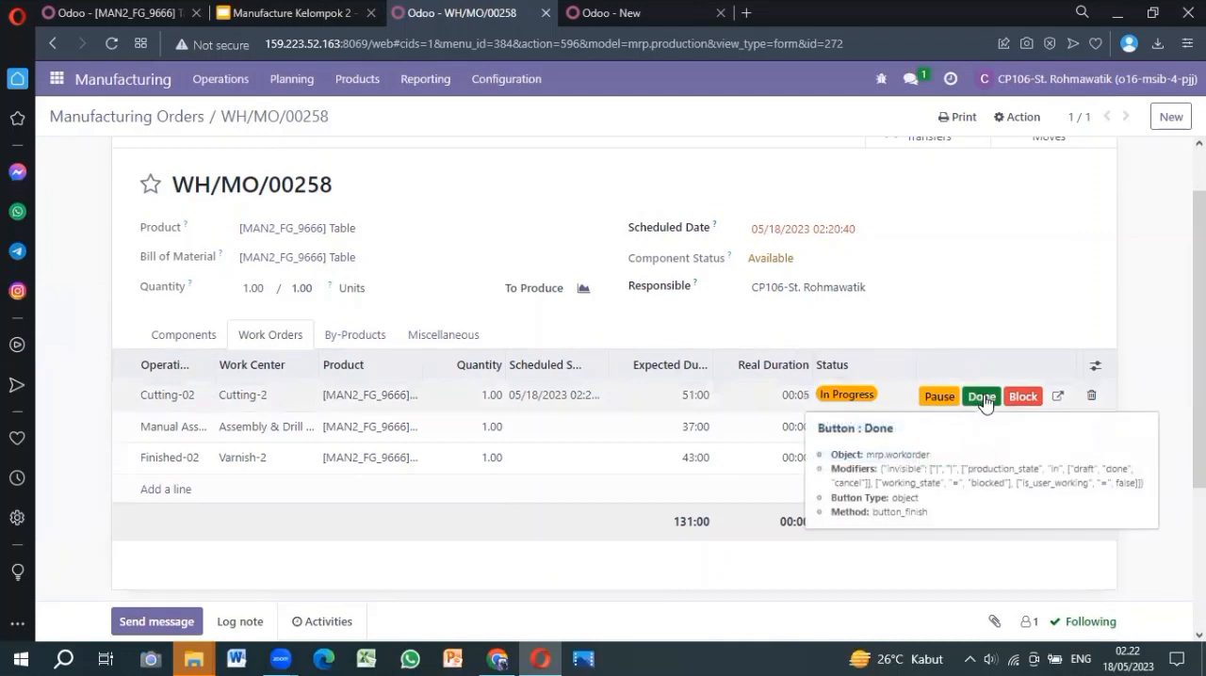
click(983, 402)
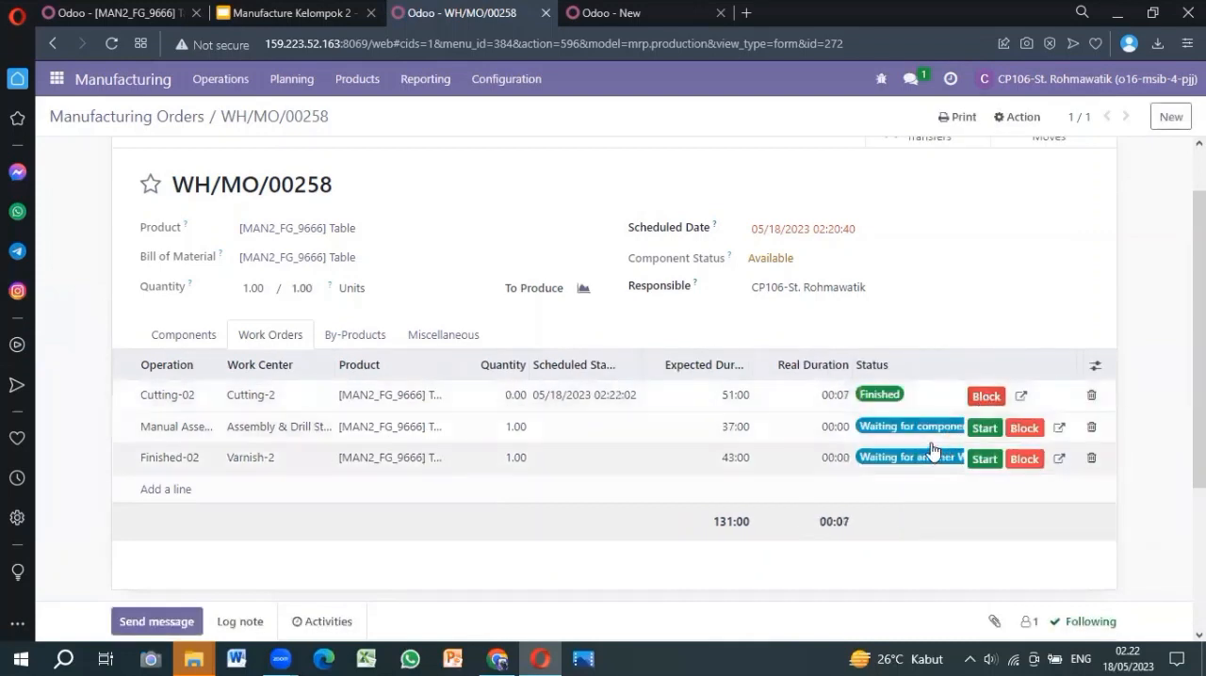
Start and complete the manual assembly operation, followed by the Finished-02 operation at the Varnish-2 work center
click(984, 429)
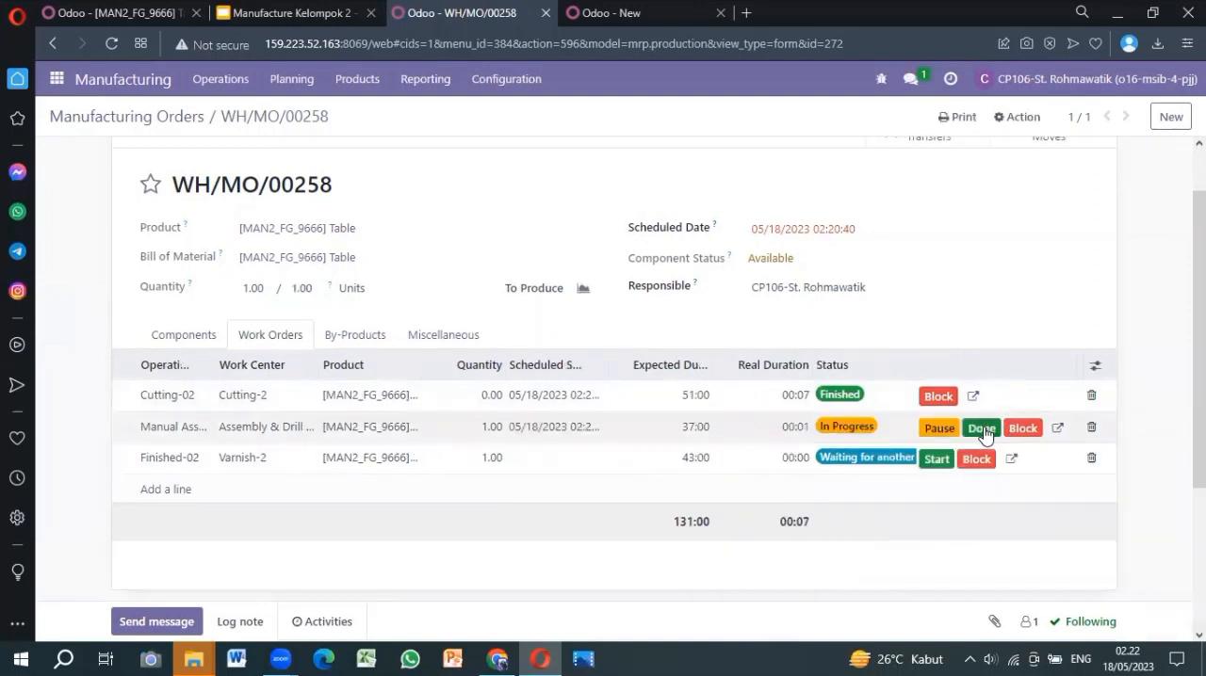
click(978, 430)
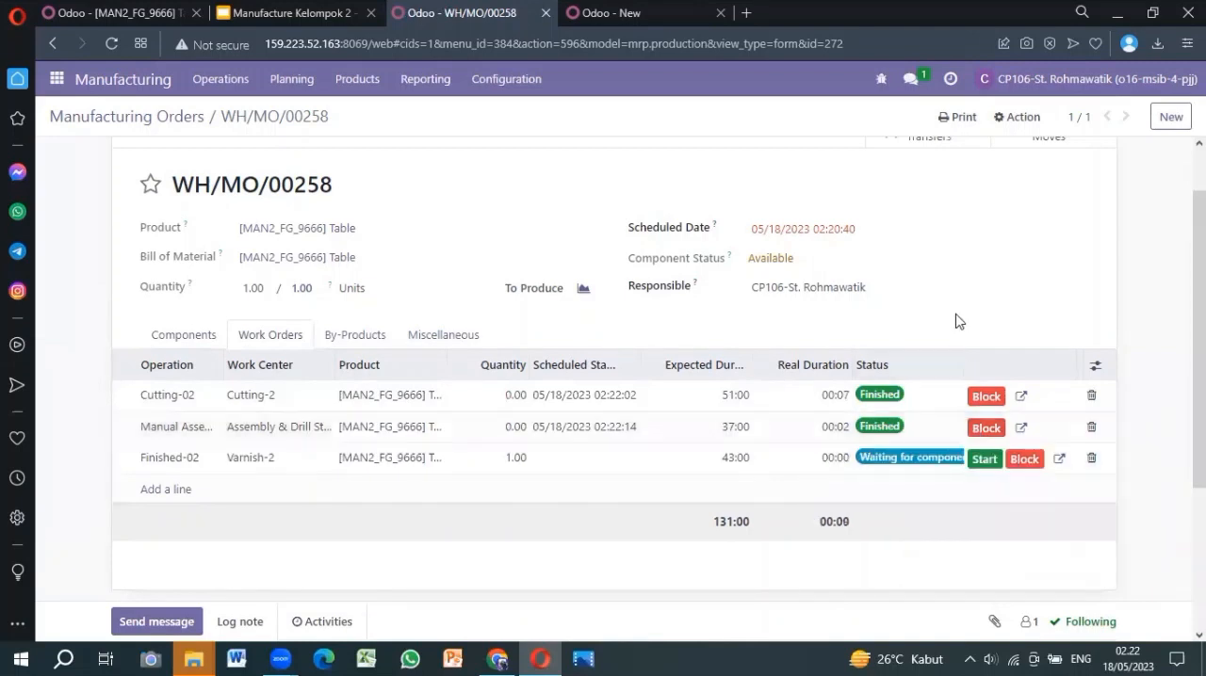
scroll(956, 317, down, 1)
click(992, 373)
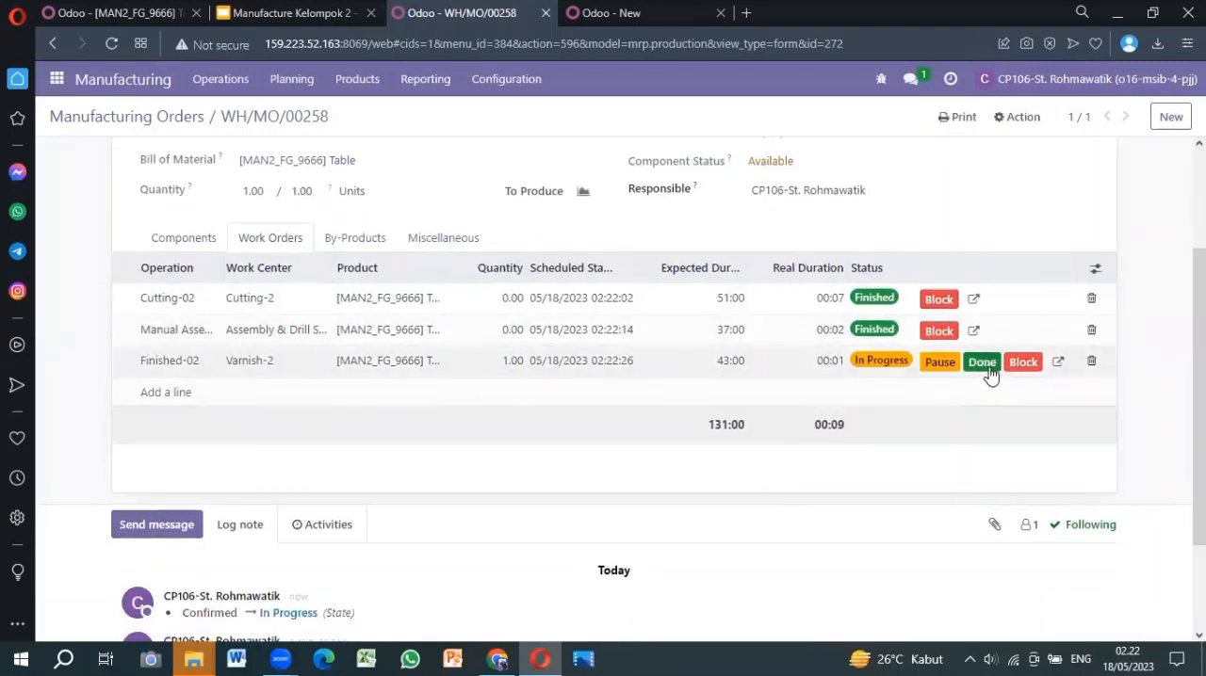
click(985, 371)
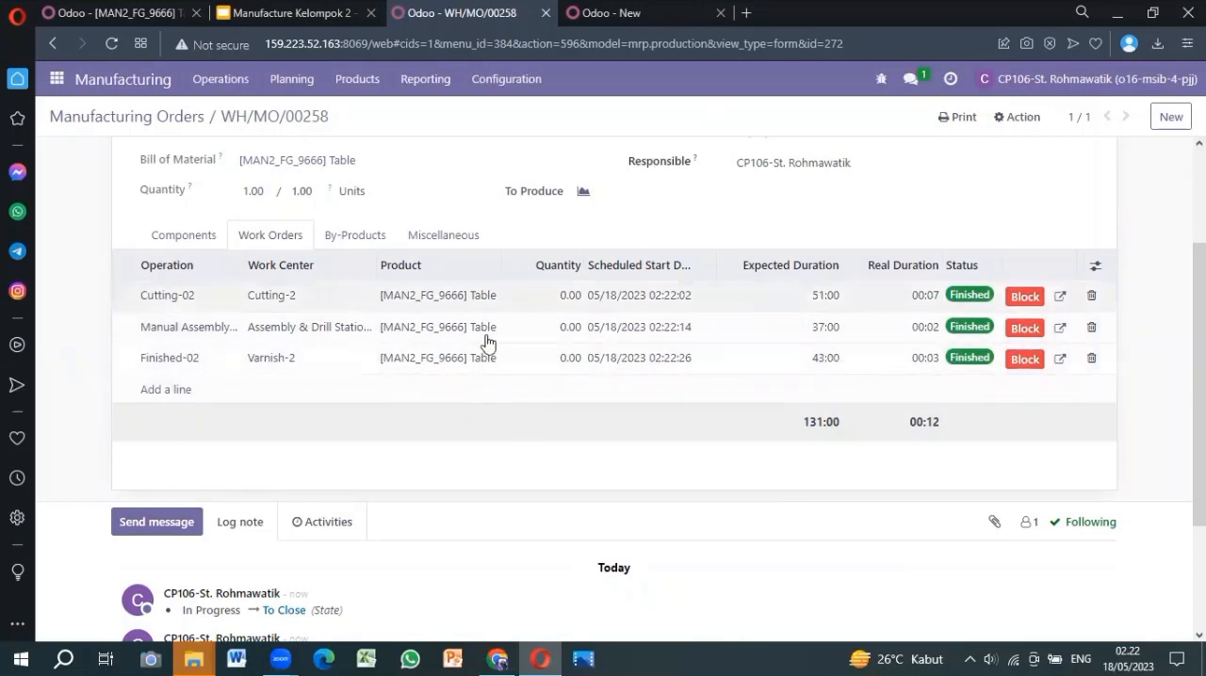
Approve a quantity to produce of 1.00 for the Table manufacturing order and mark the order as done
scroll(478, 334, up, 2)
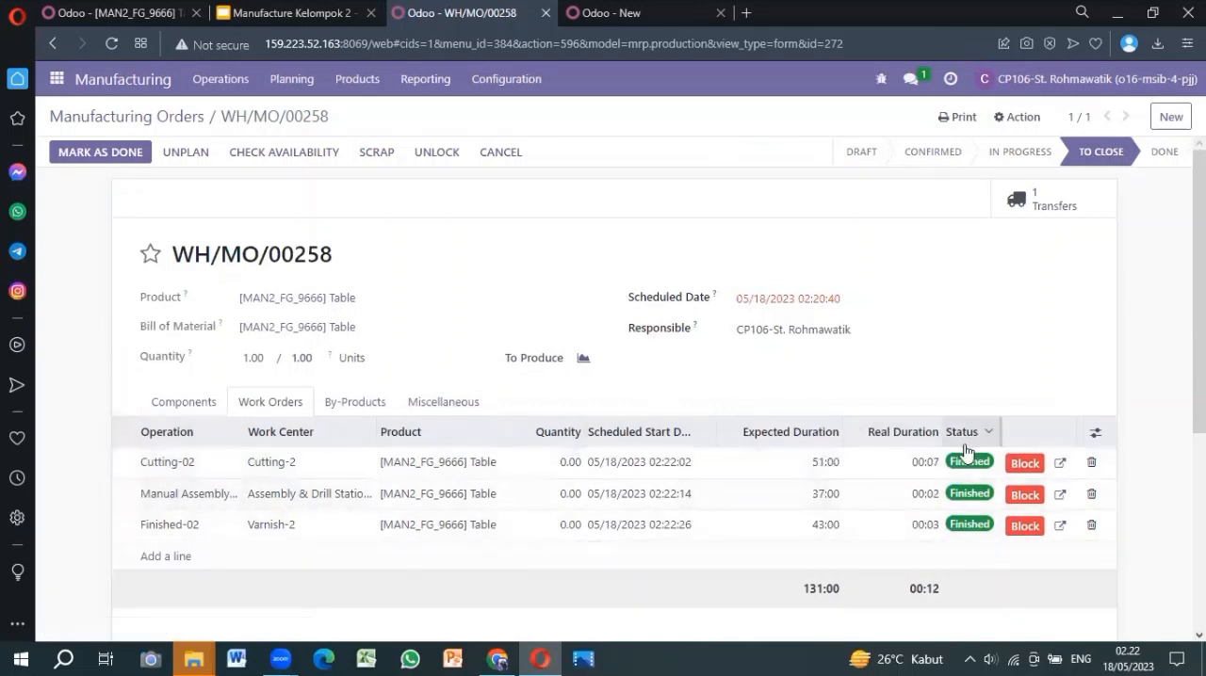
scroll(963, 453, down, 1)
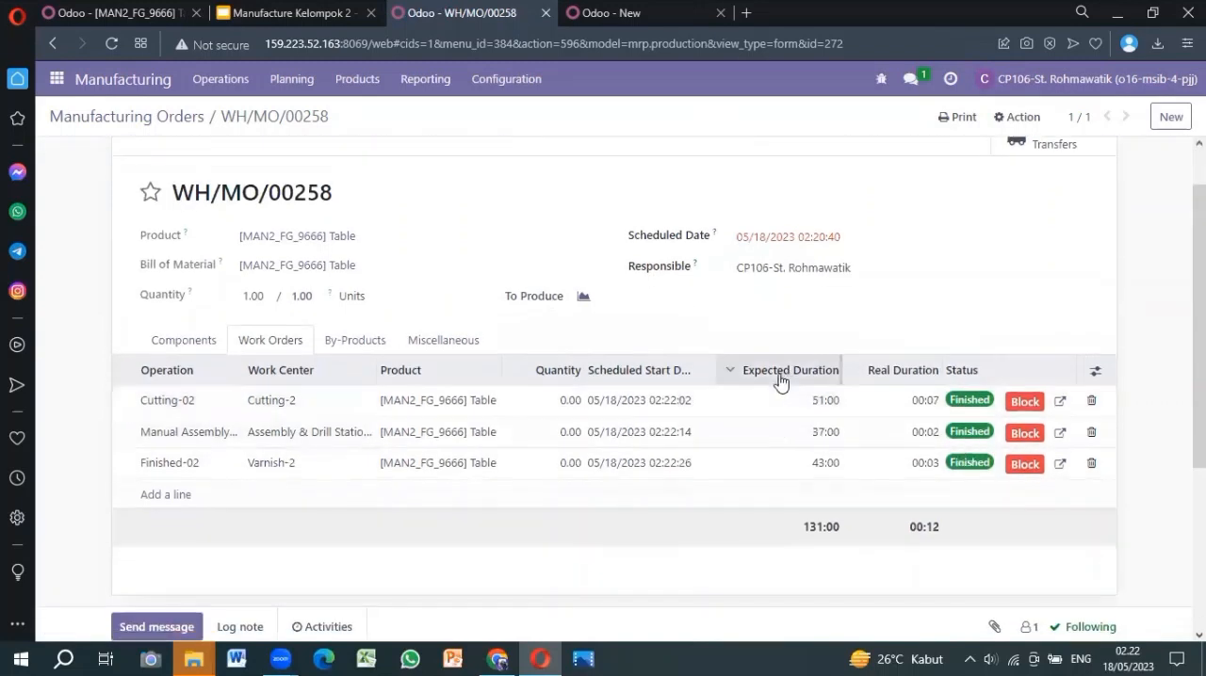
scroll(560, 311, up, 1)
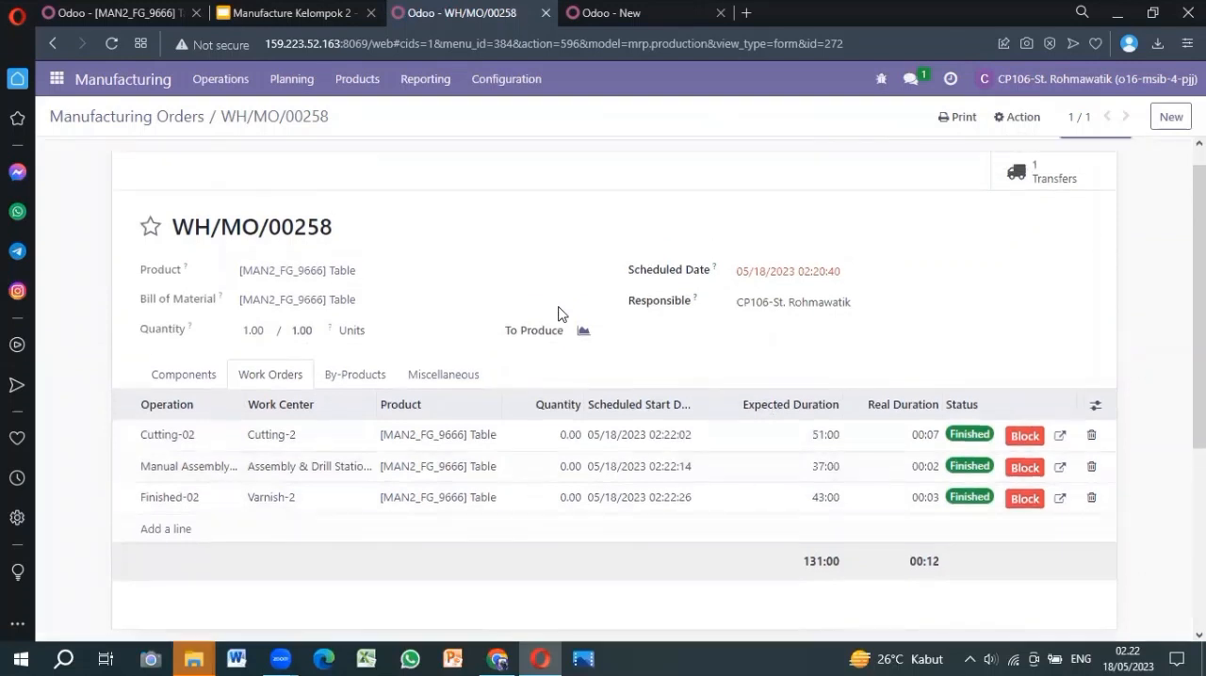
click(297, 355)
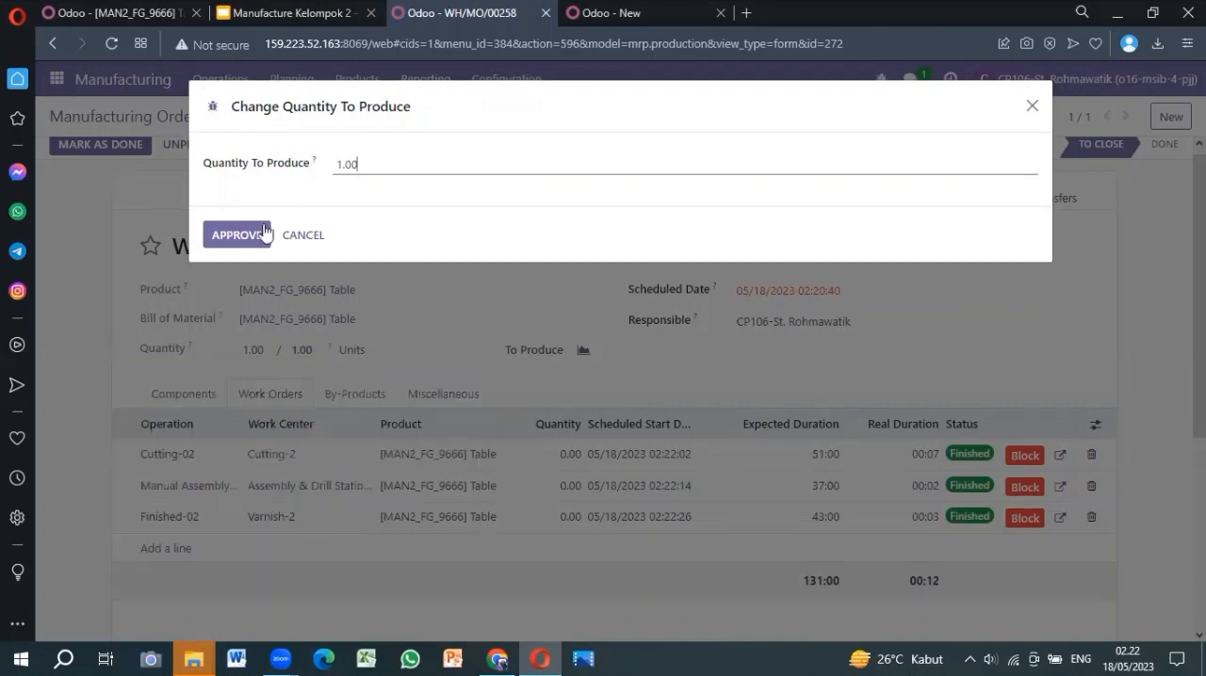
click(228, 241)
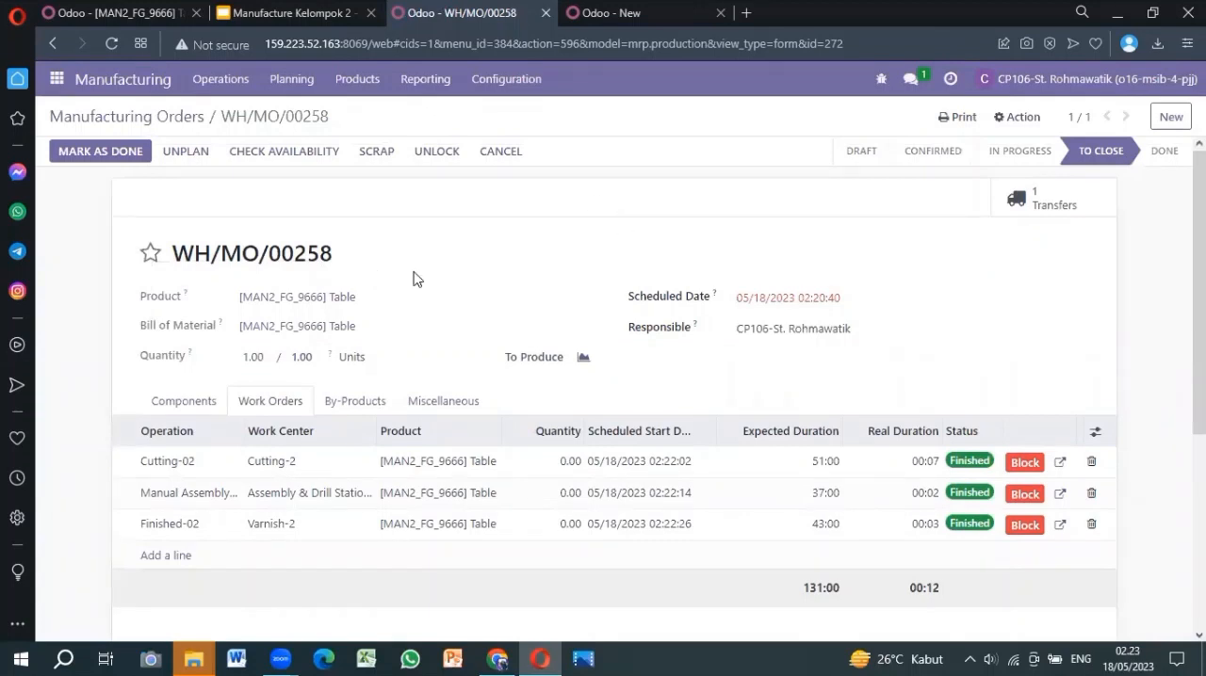
click(101, 151)
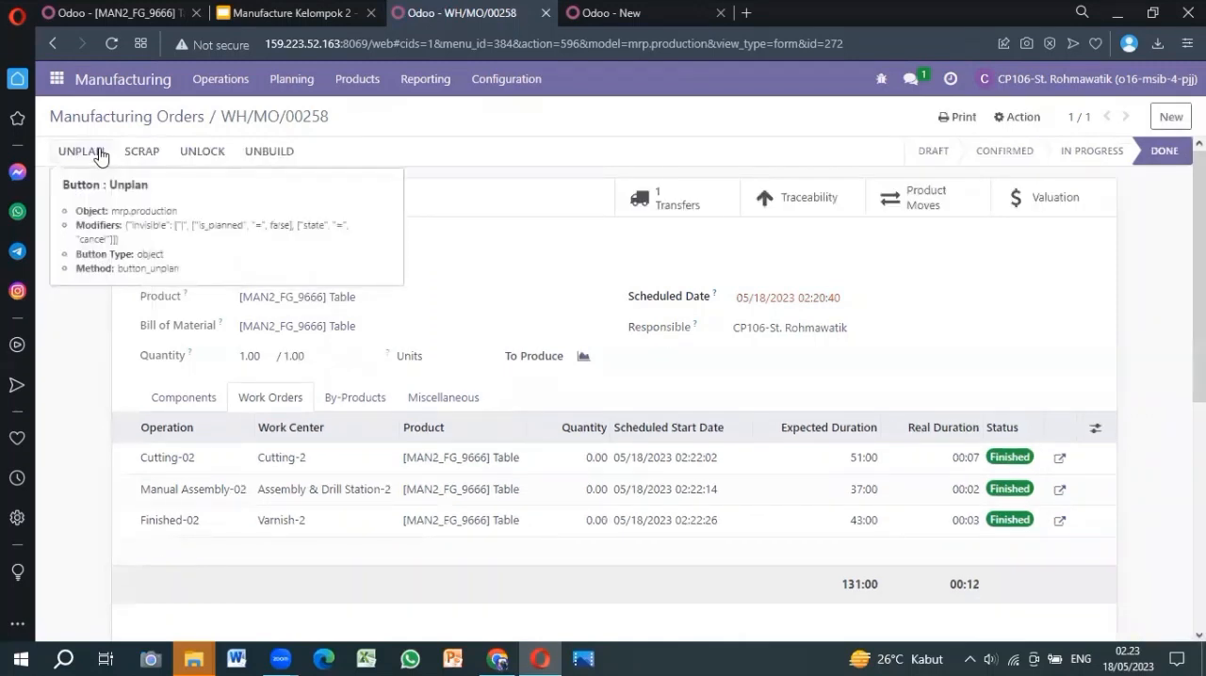
Copy the reference of the completed Table manufacturing order from its heading
scroll(496, 307, down, 1)
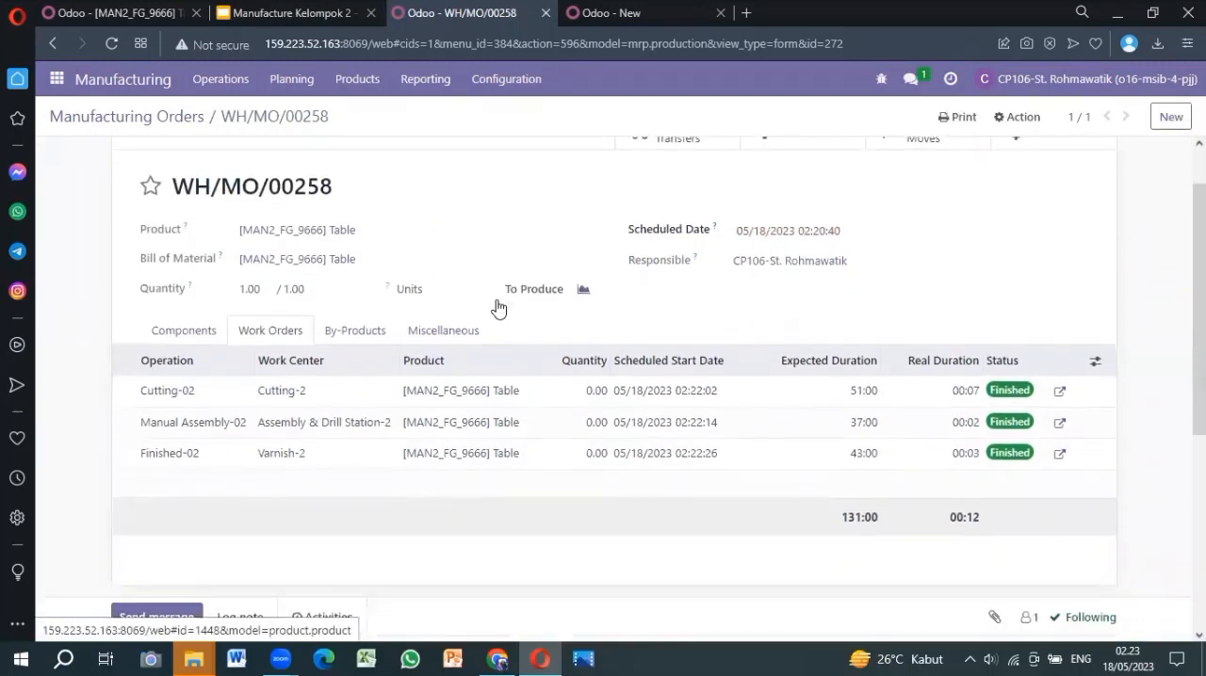
scroll(496, 307, up, 1)
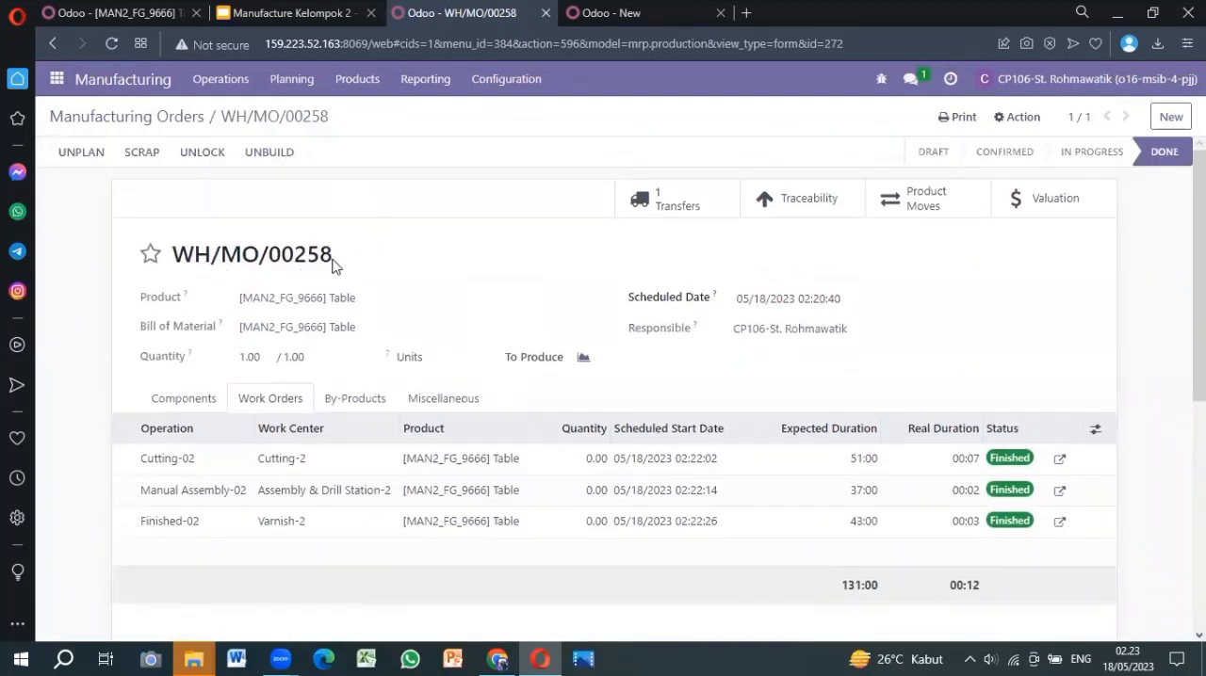
drag(337, 265, 182, 264)
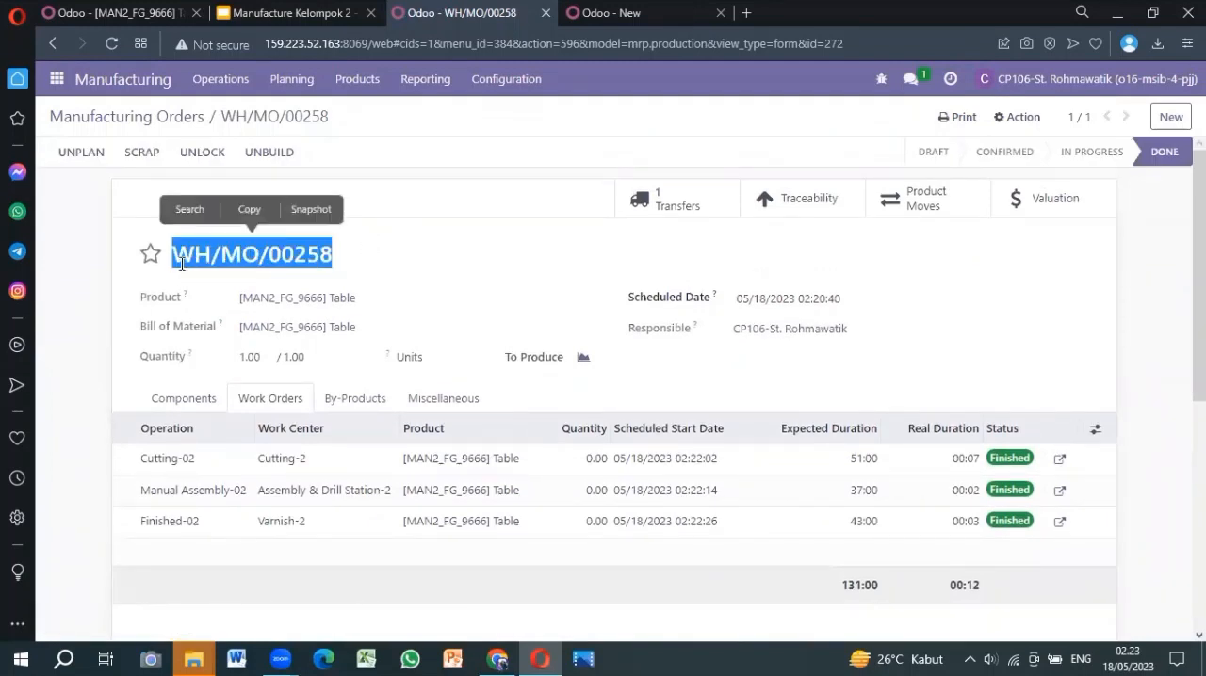
key(ctrl+c)
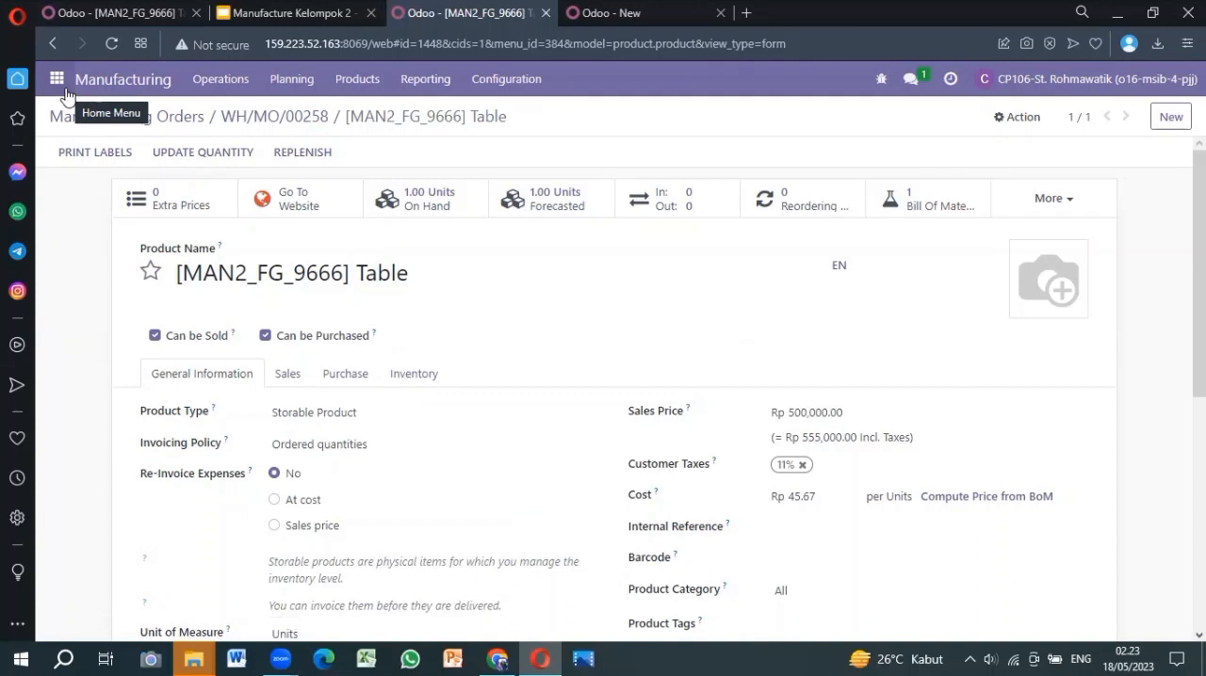
Search all manufacturing orders for the copied reference without the To Do filter, and open the matching Table order
click(58, 83)
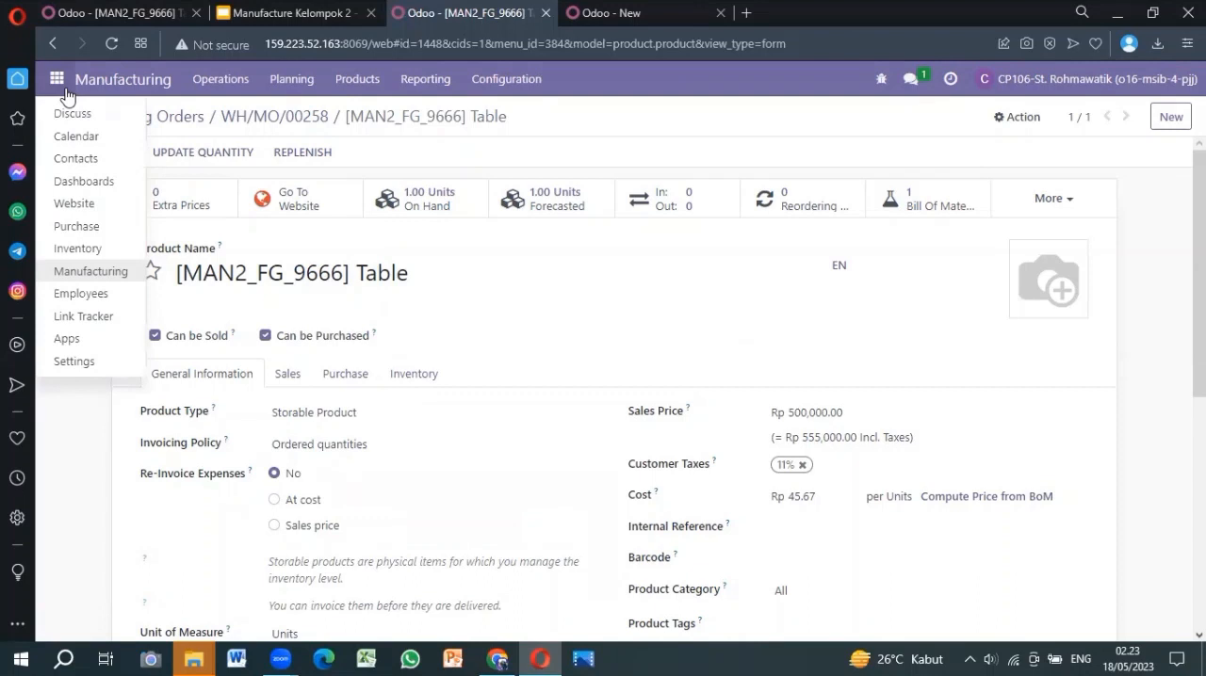
click(89, 271)
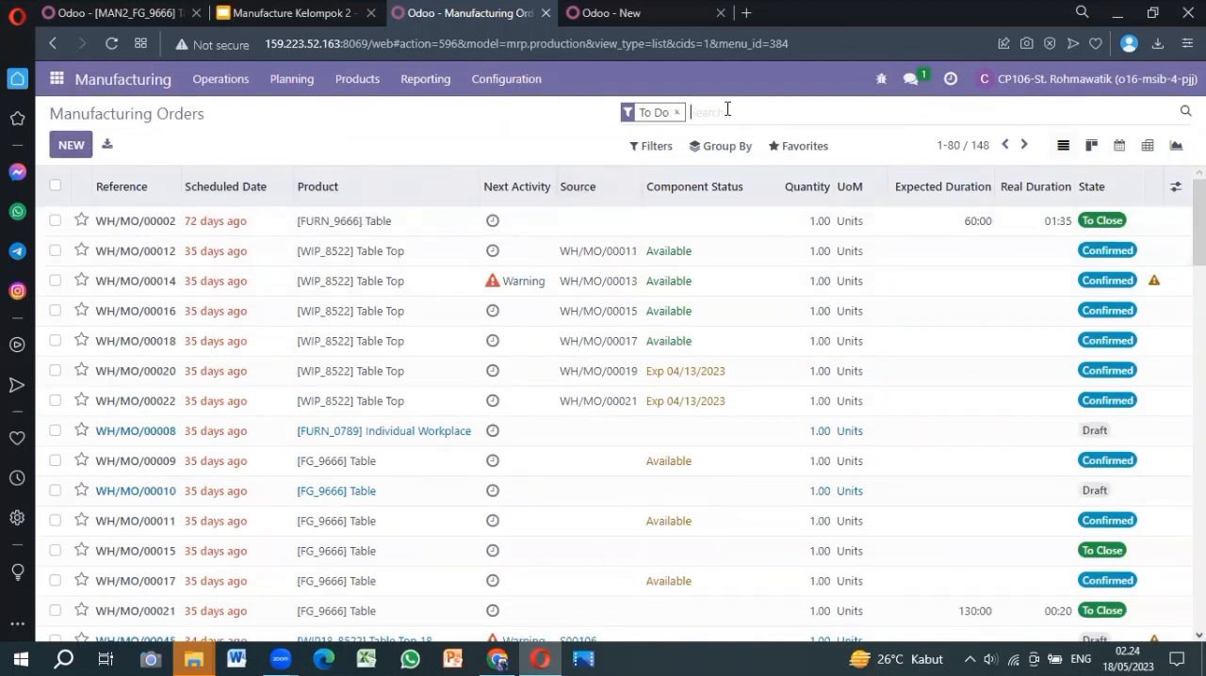
key(ctrl+v)
key(Return)
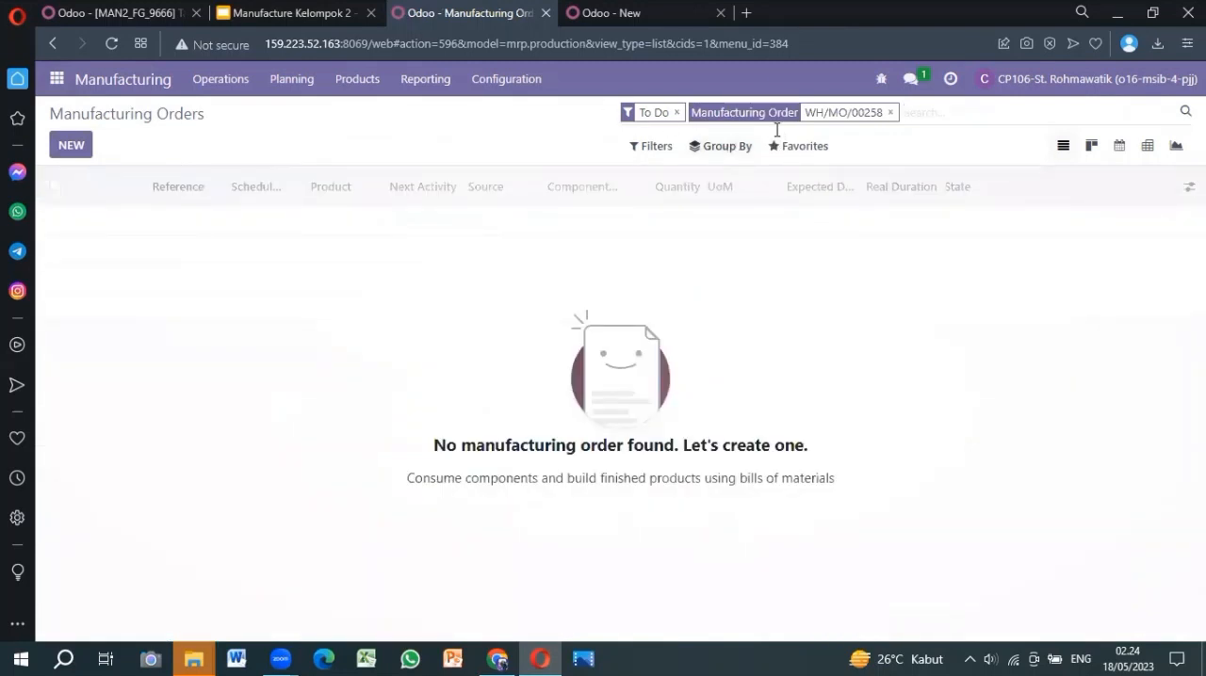
click(890, 113)
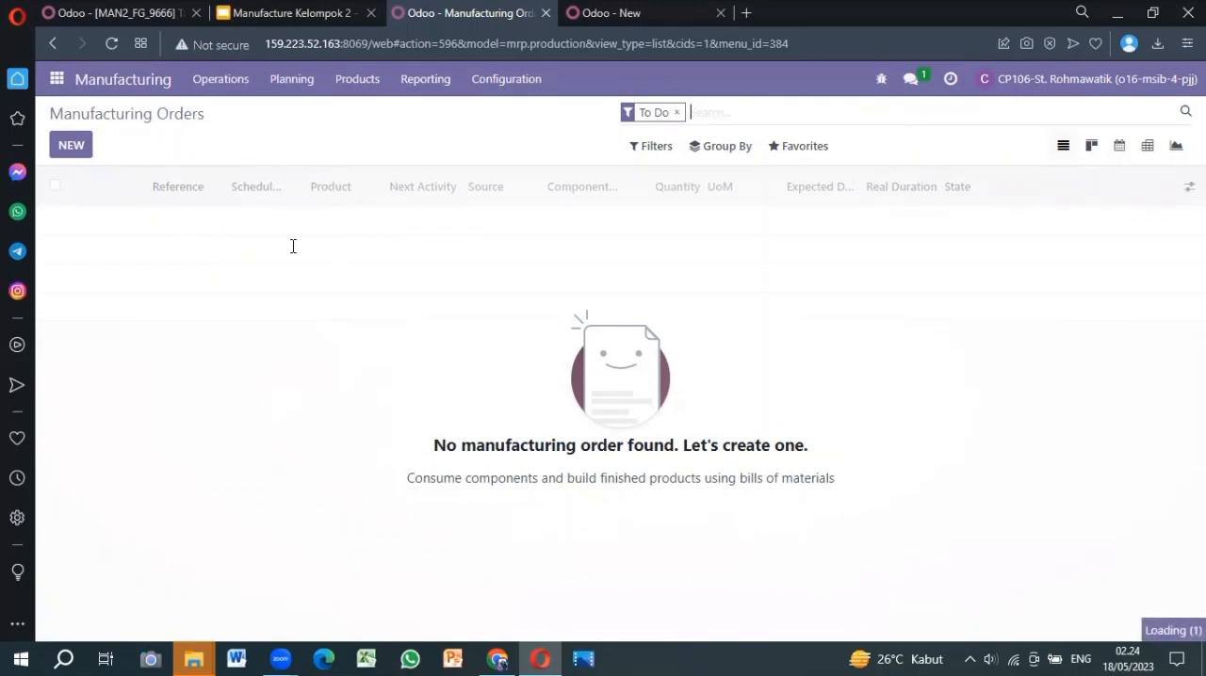
click(676, 114)
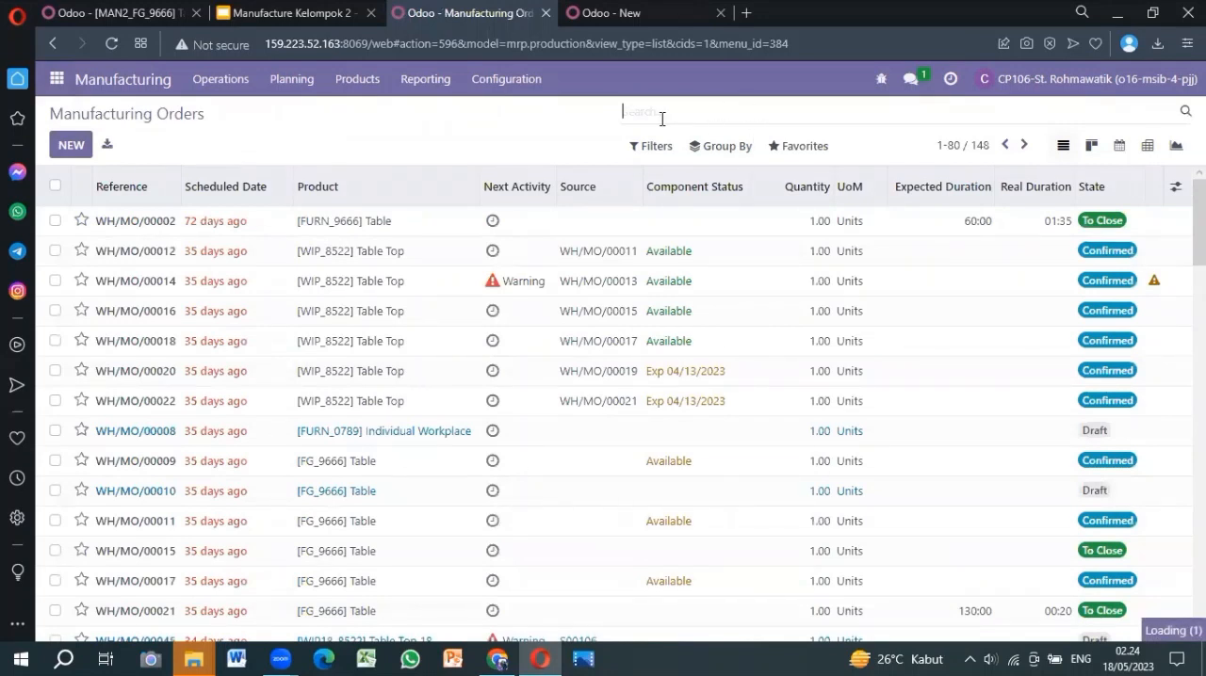
key(ctrl+v)
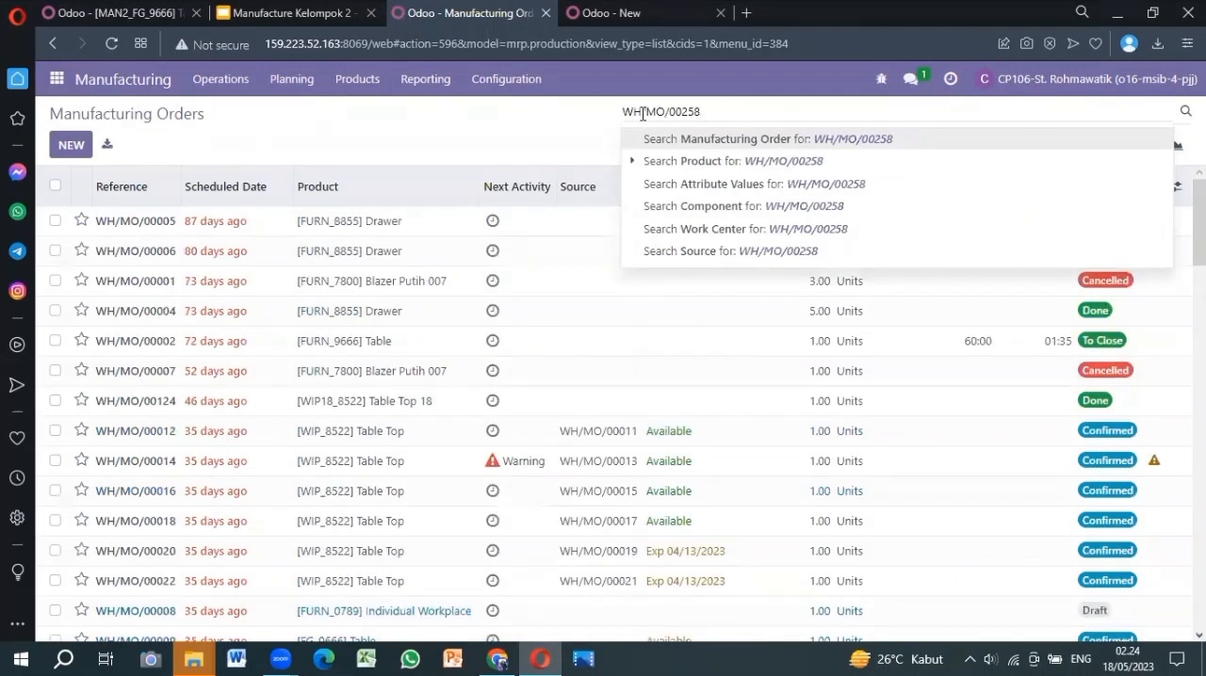
click(660, 143)
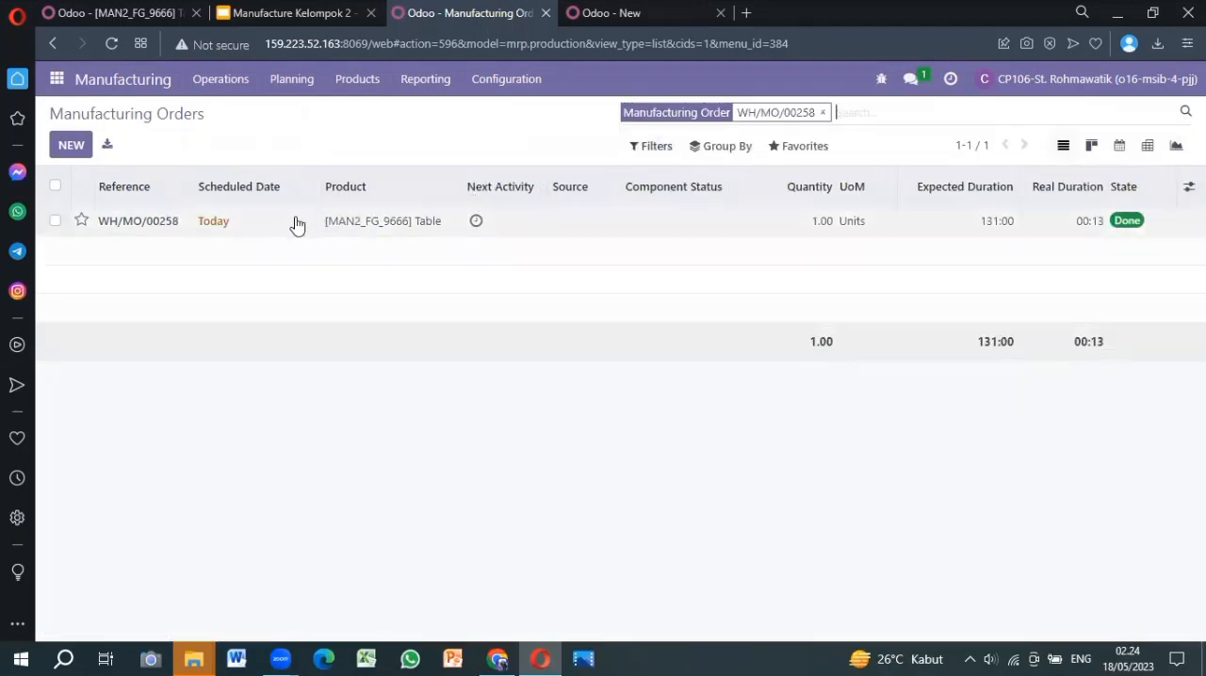
click(235, 235)
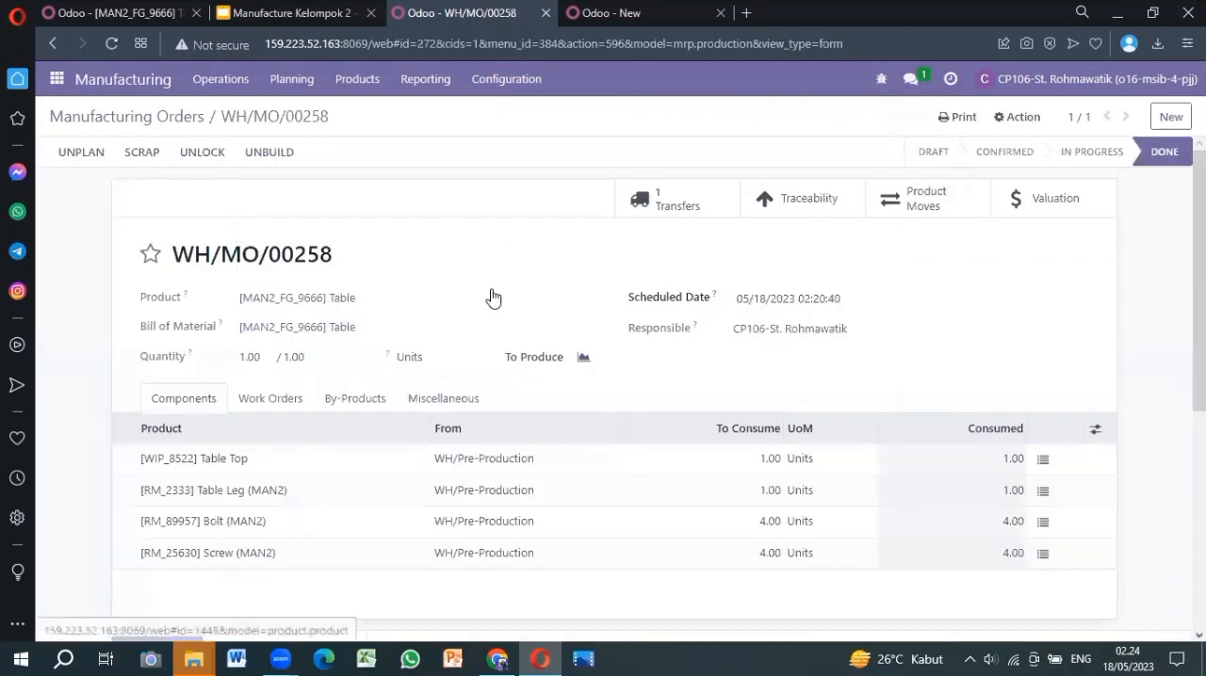
Scrap 1 unit of [MAN2_FG_9666] Table from WH/Stock to Virtual Locations/Scrap on the completed manufacturing order
scroll(490, 298, down, 1)
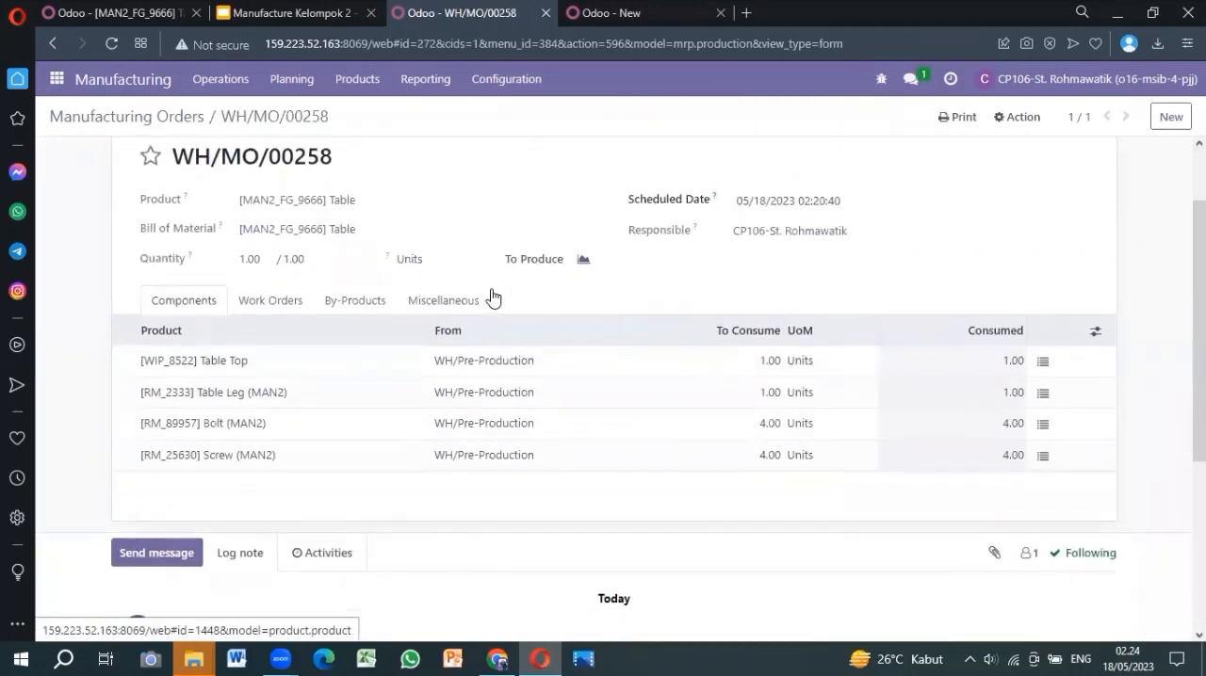
scroll(490, 298, up, 1)
scroll(491, 298, down, 1)
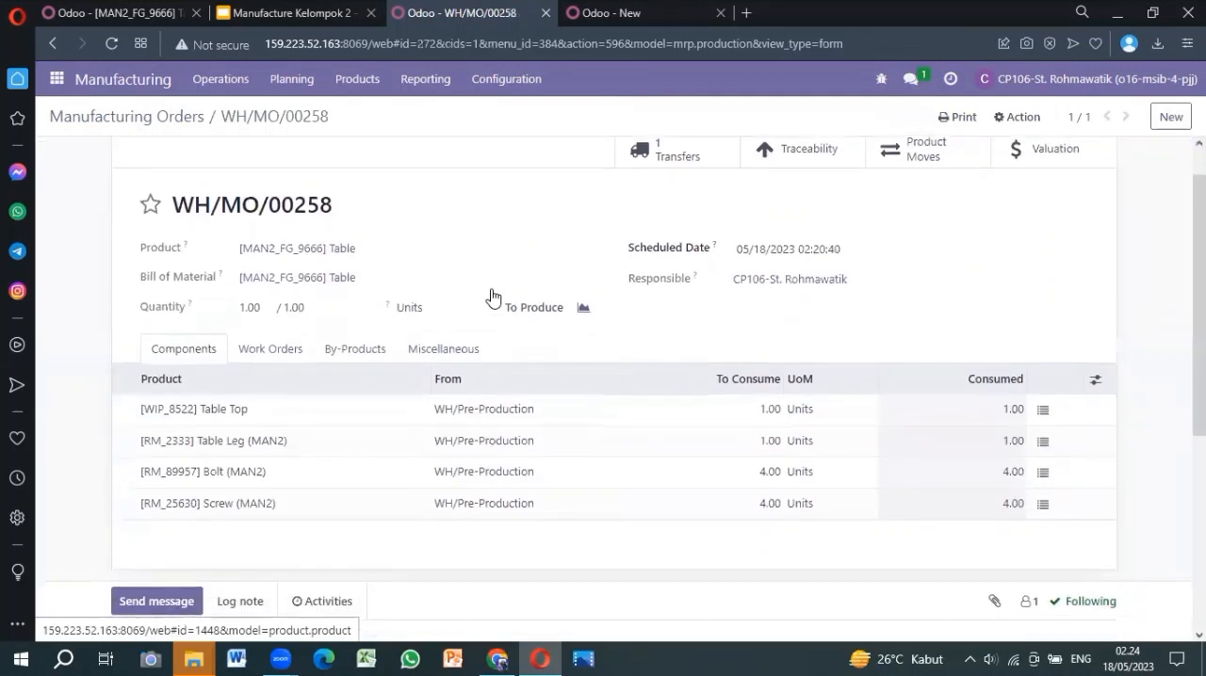
scroll(491, 298, up, 1)
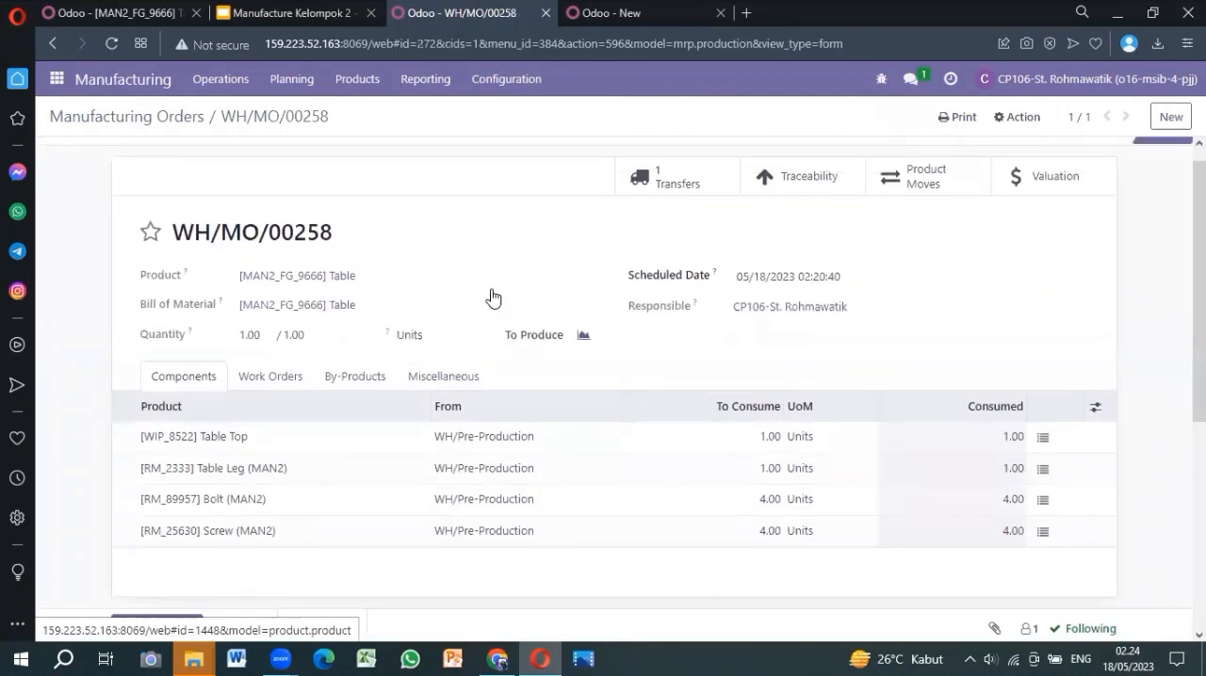
scroll(503, 265, down, 1)
scroll(503, 266, up, 1)
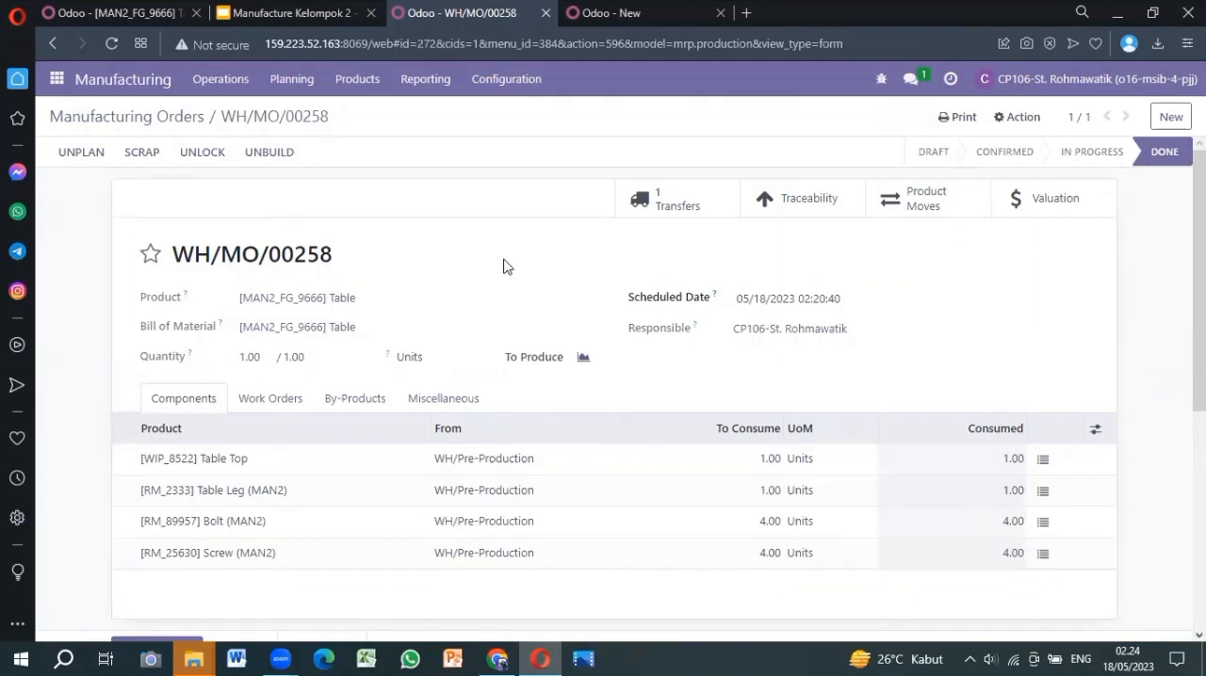
click(140, 155)
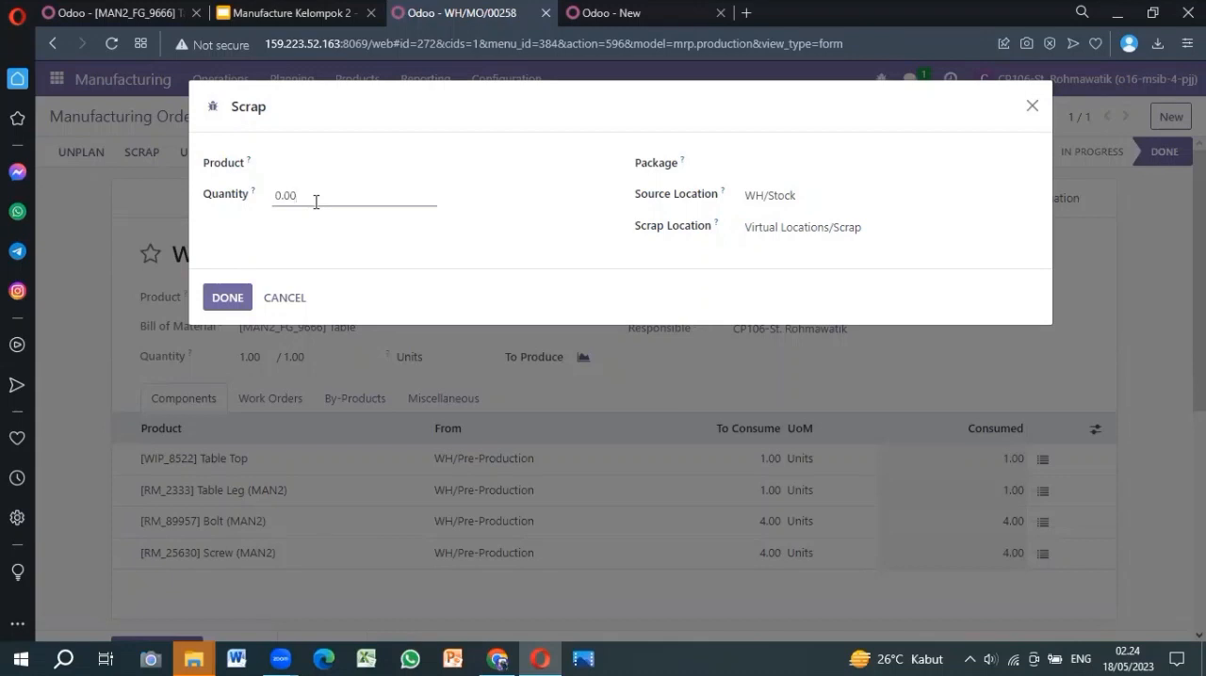
click(308, 166)
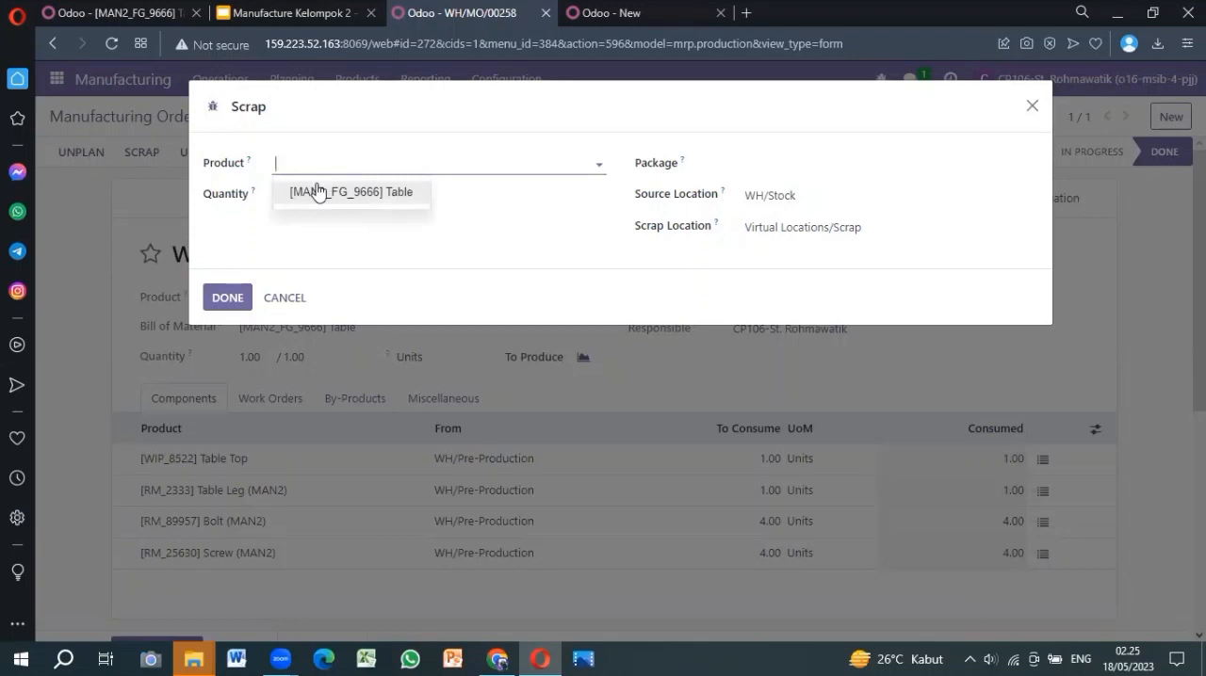
click(315, 190)
drag(311, 199, 272, 203)
text(1)
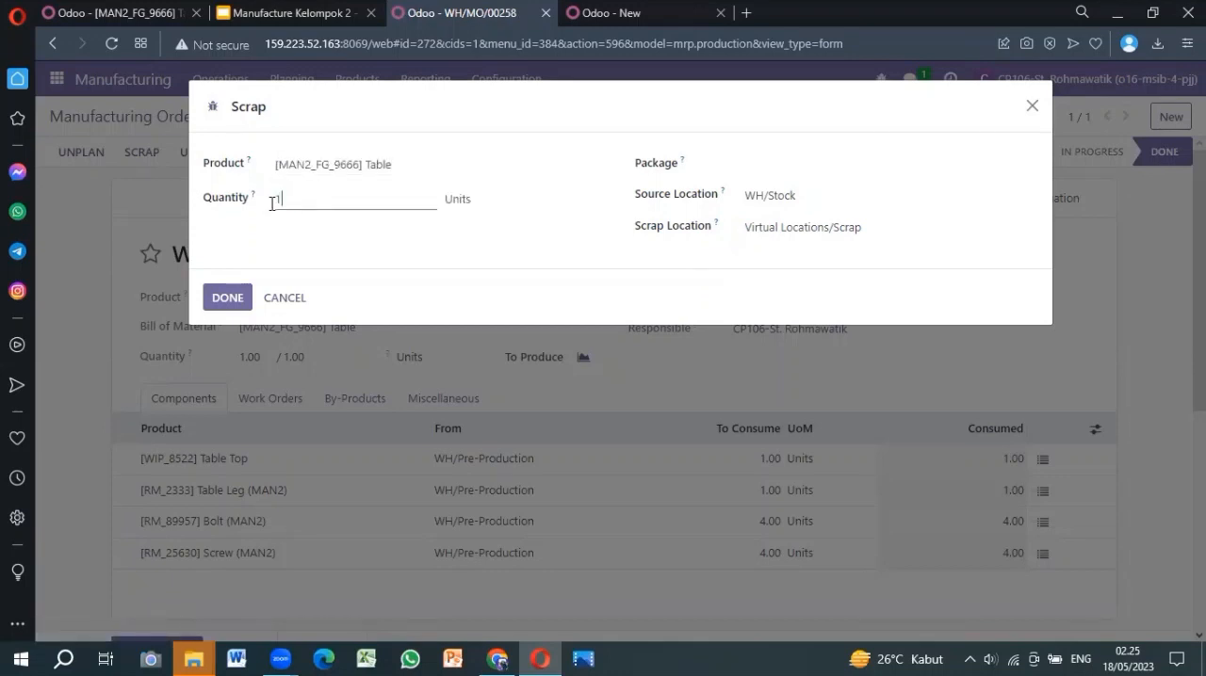
click(226, 299)
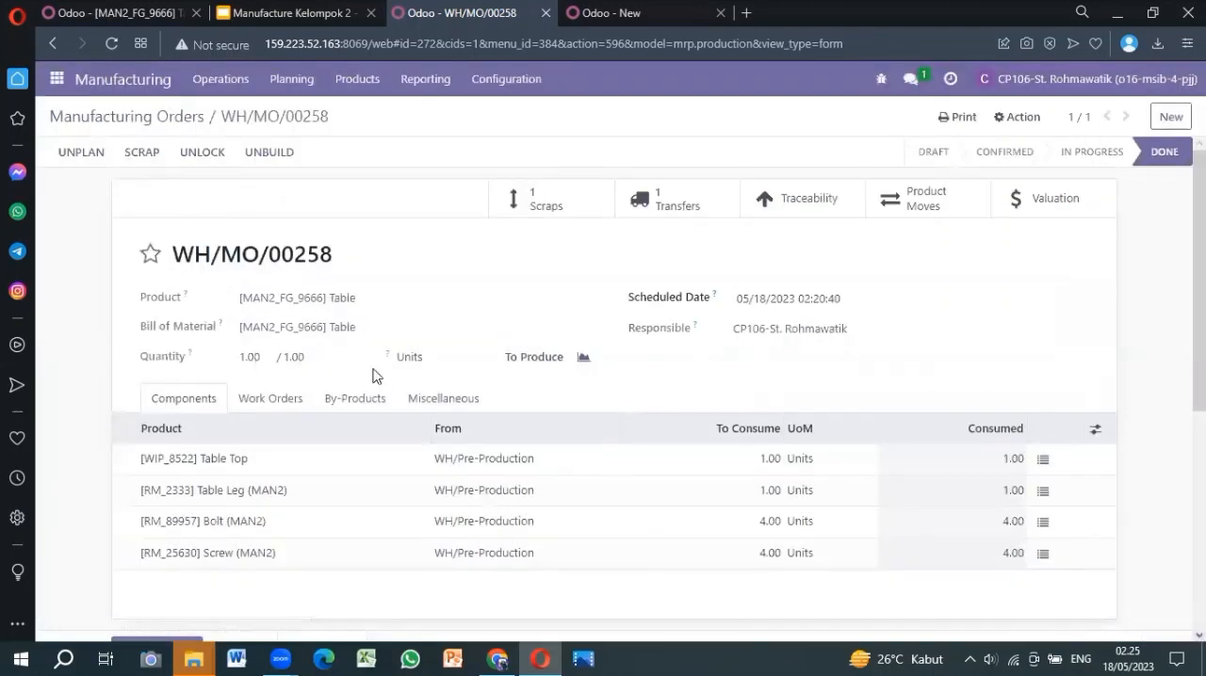
Open the scrap orders linked to the Table manufacturing order to examine the scrapped product, quantity and locations
scroll(377, 413, down, 3)
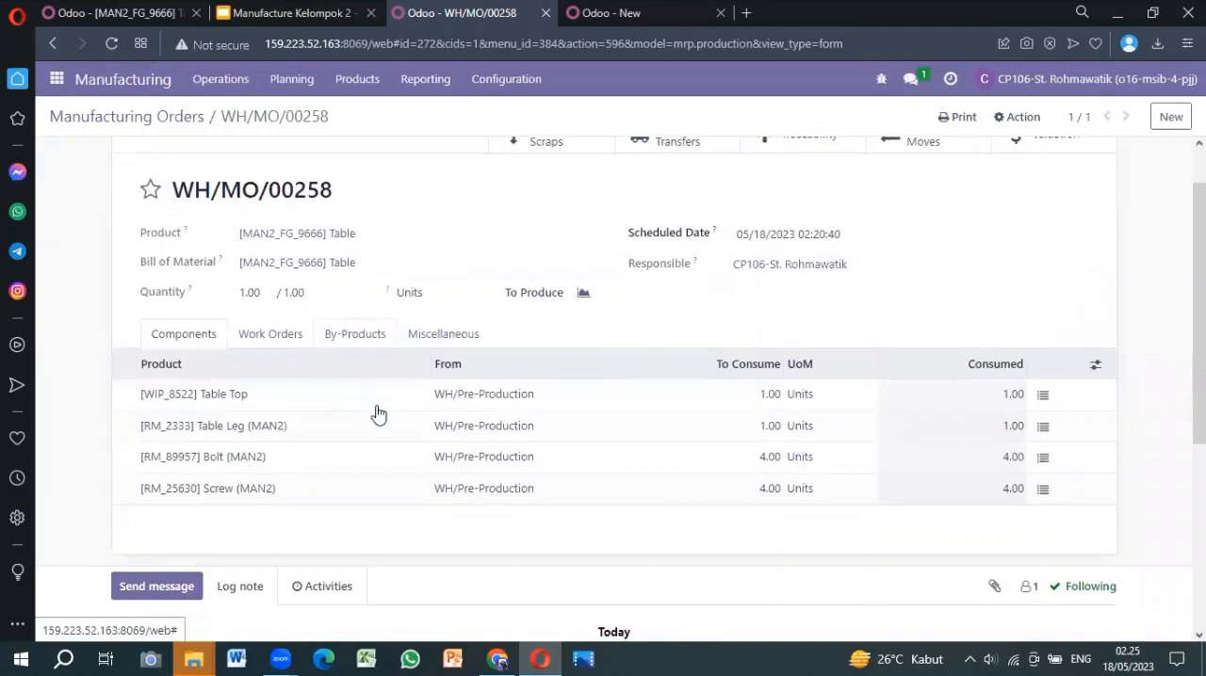
scroll(377, 412, up, 3)
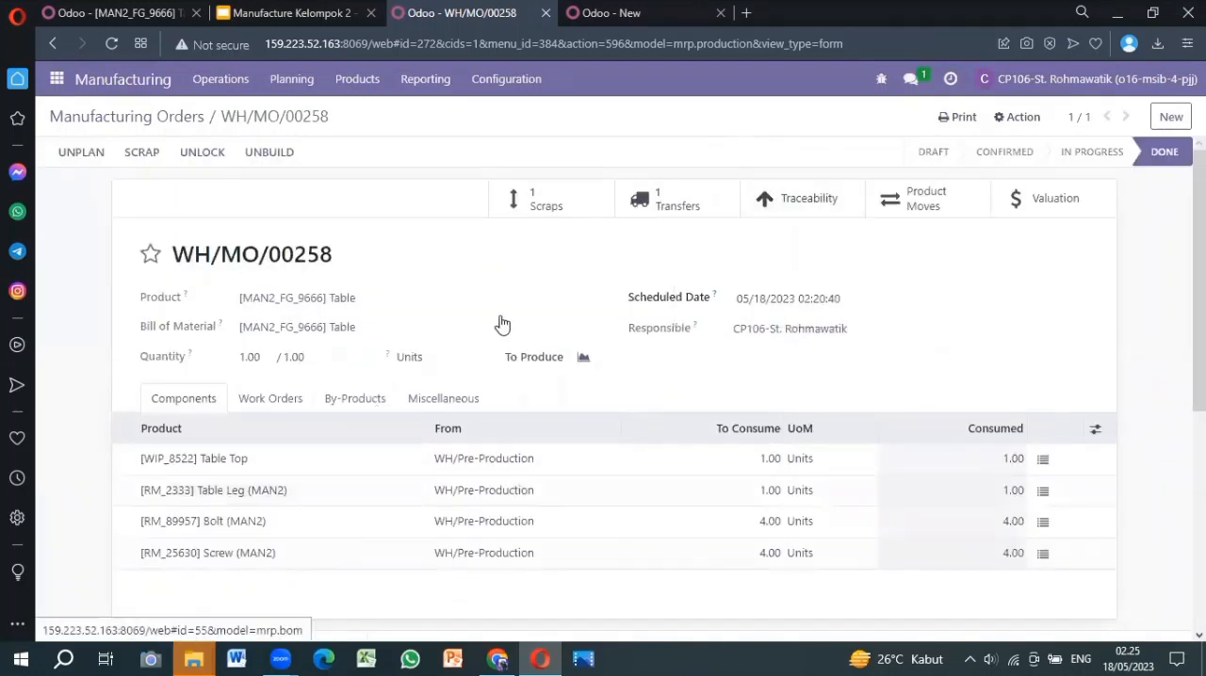
scroll(515, 285, down, 2)
scroll(515, 286, up, 2)
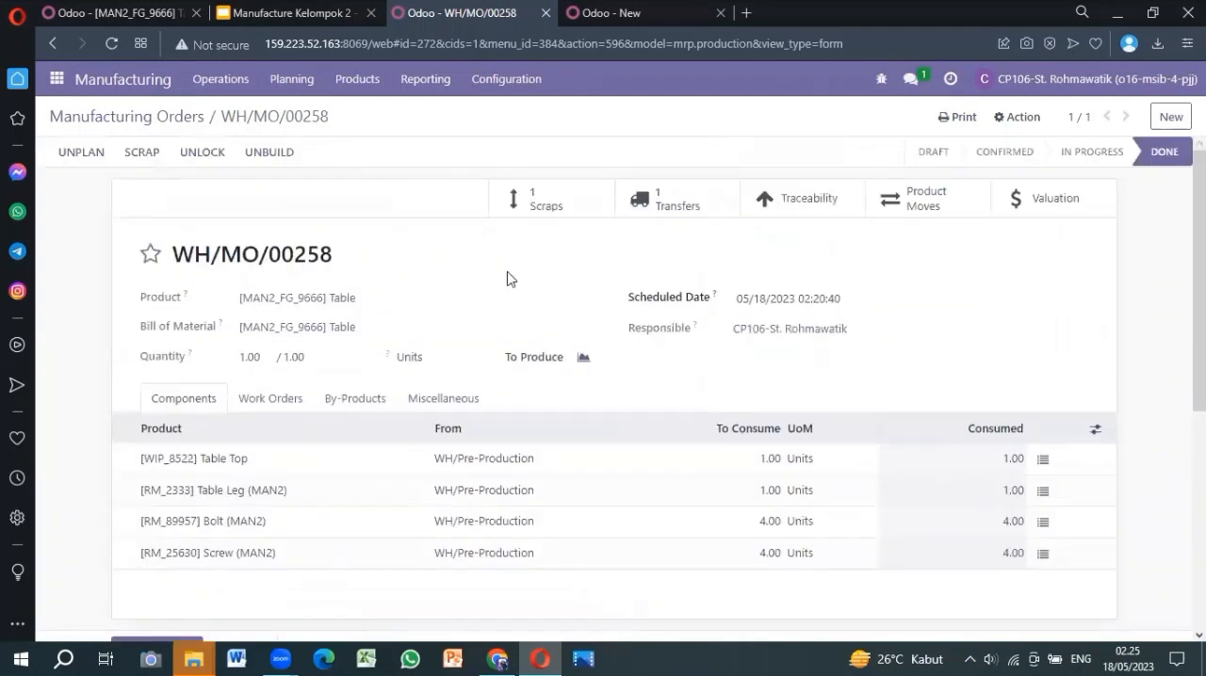
scroll(506, 332, down, 2)
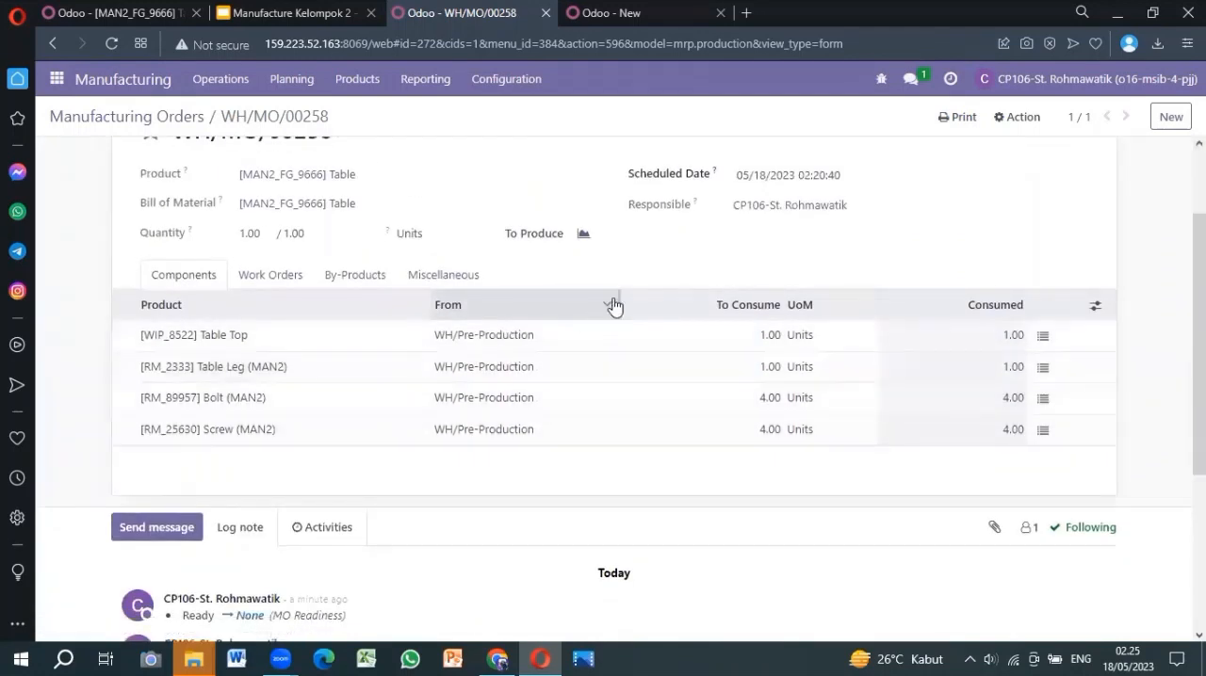
scroll(614, 304, up, 2)
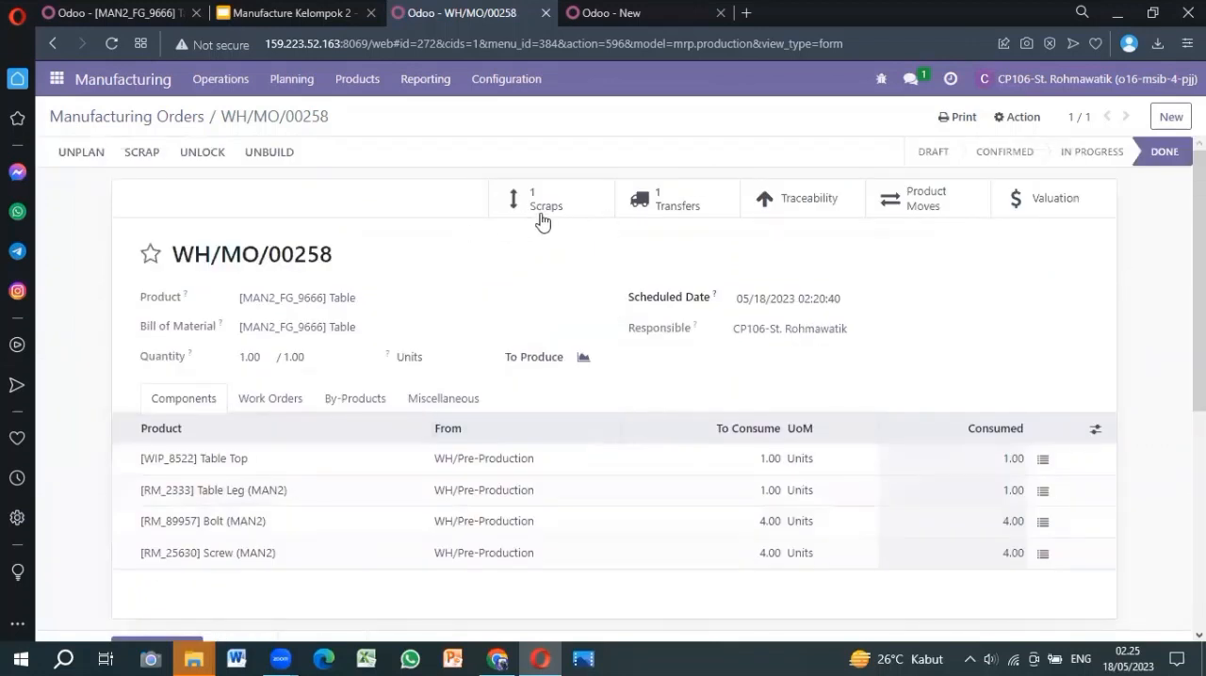
click(554, 215)
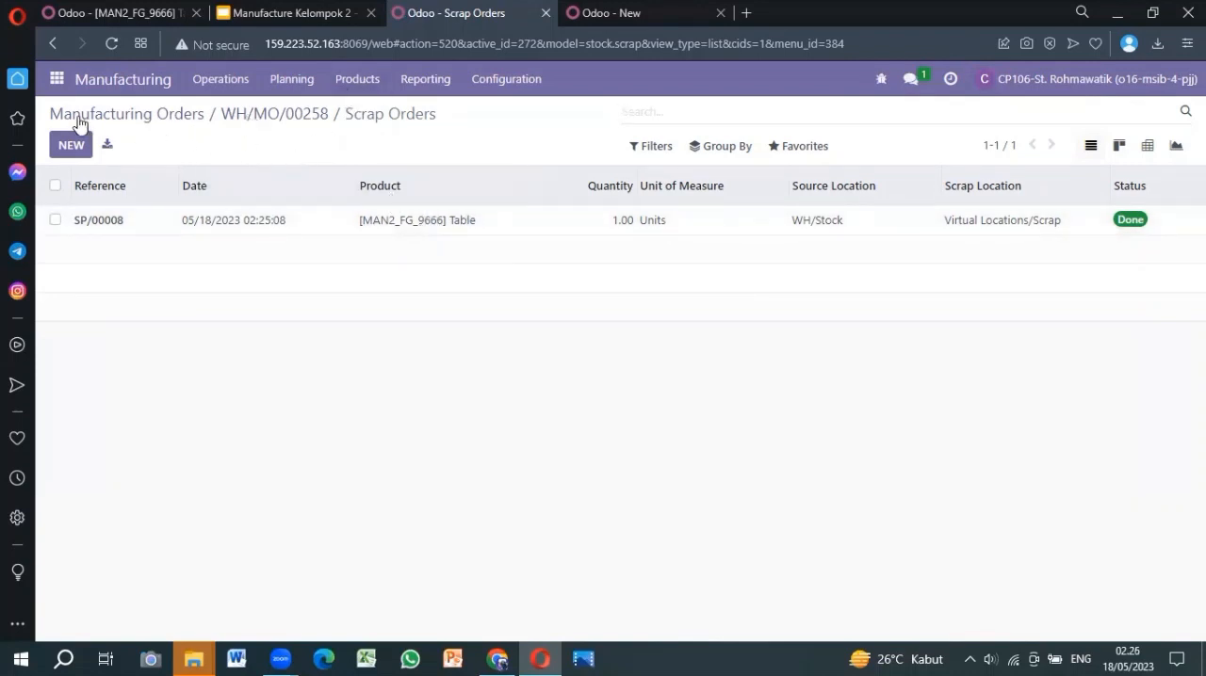
Create a new manufacturing order for the product [MAN2_FG_9666] Table from the unfiltered manufacturing orders list
click(148, 118)
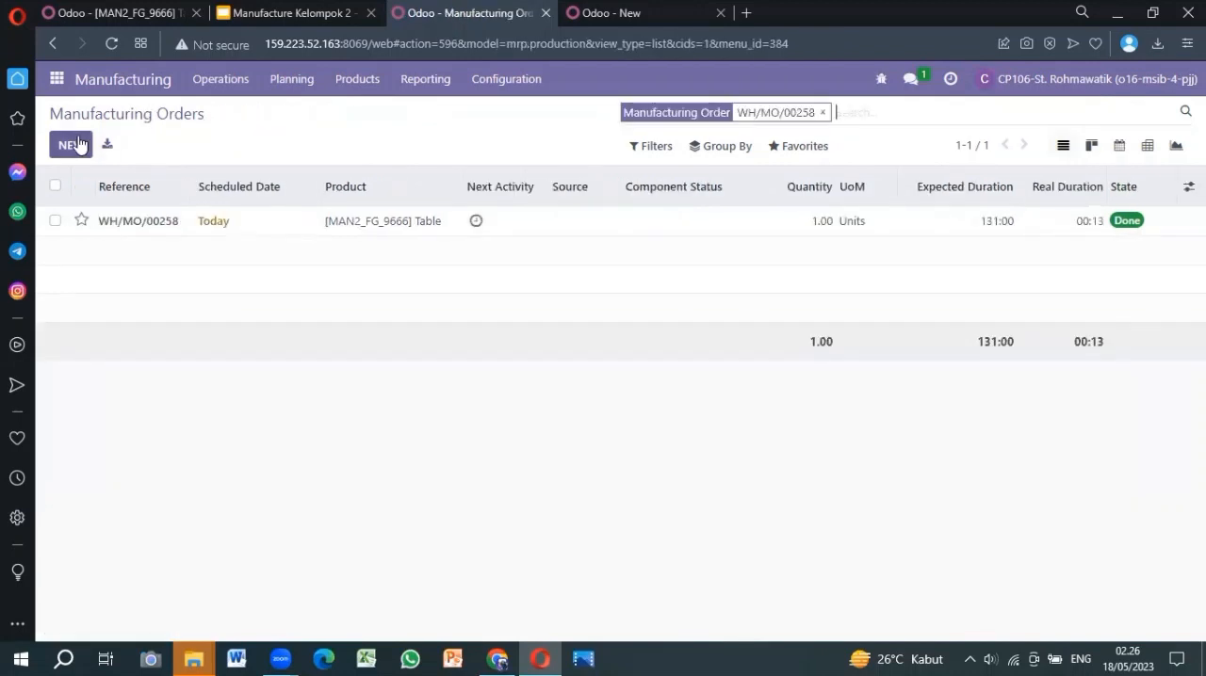
click(821, 113)
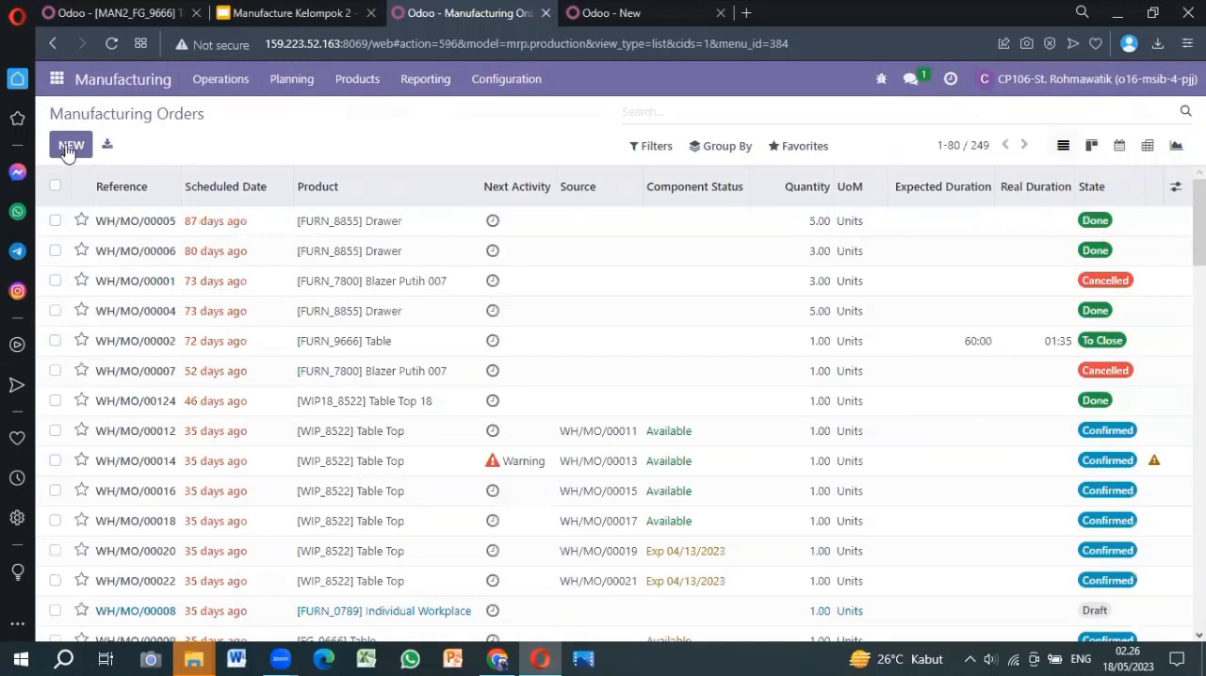
click(68, 152)
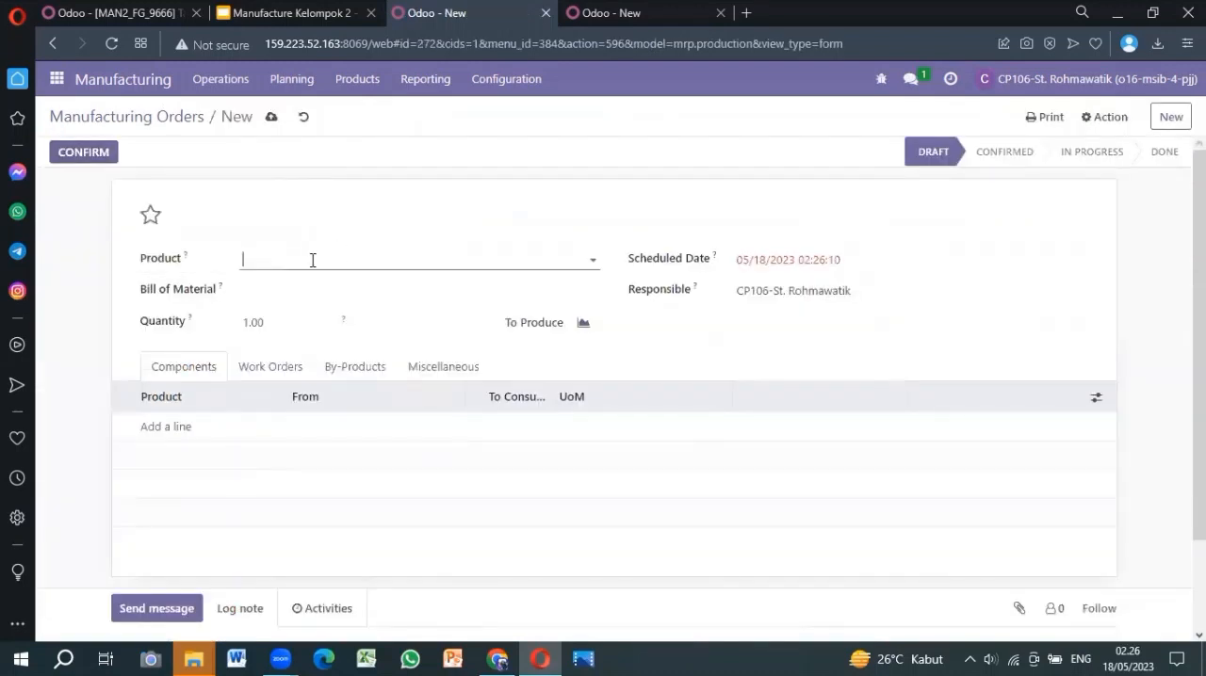
click(313, 260)
text(tab)
key(BackSpace)
key(BackSpace)
key(BackSpace)
text(man)
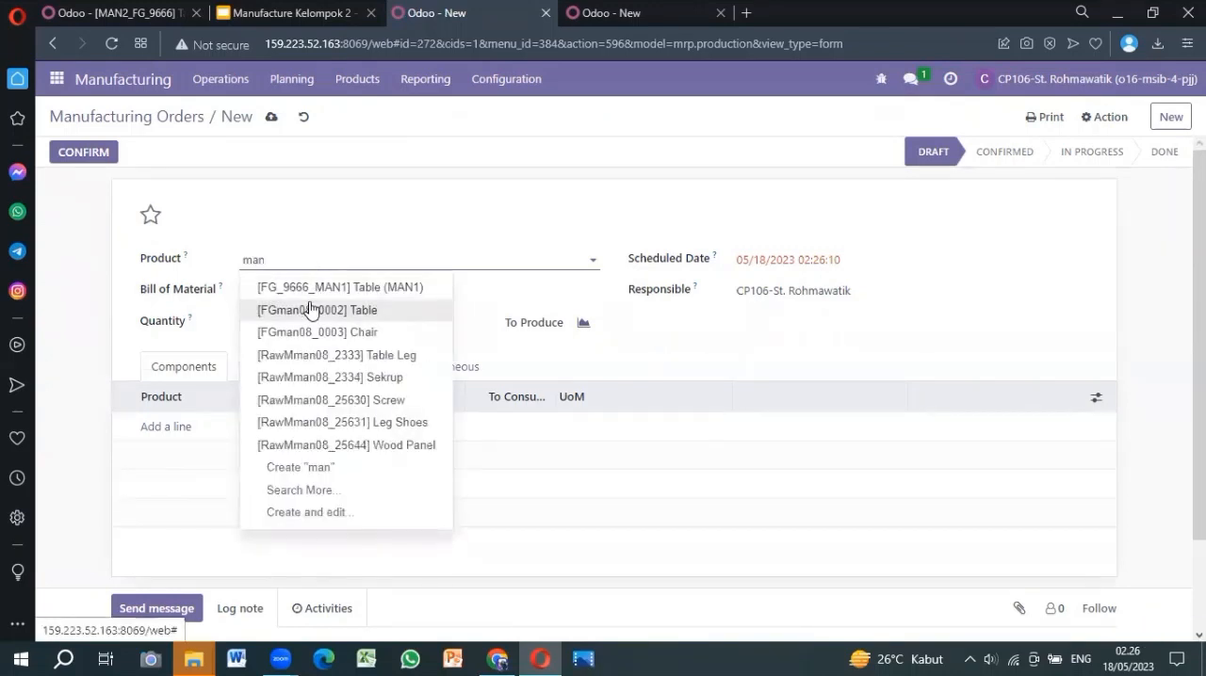
text(2)
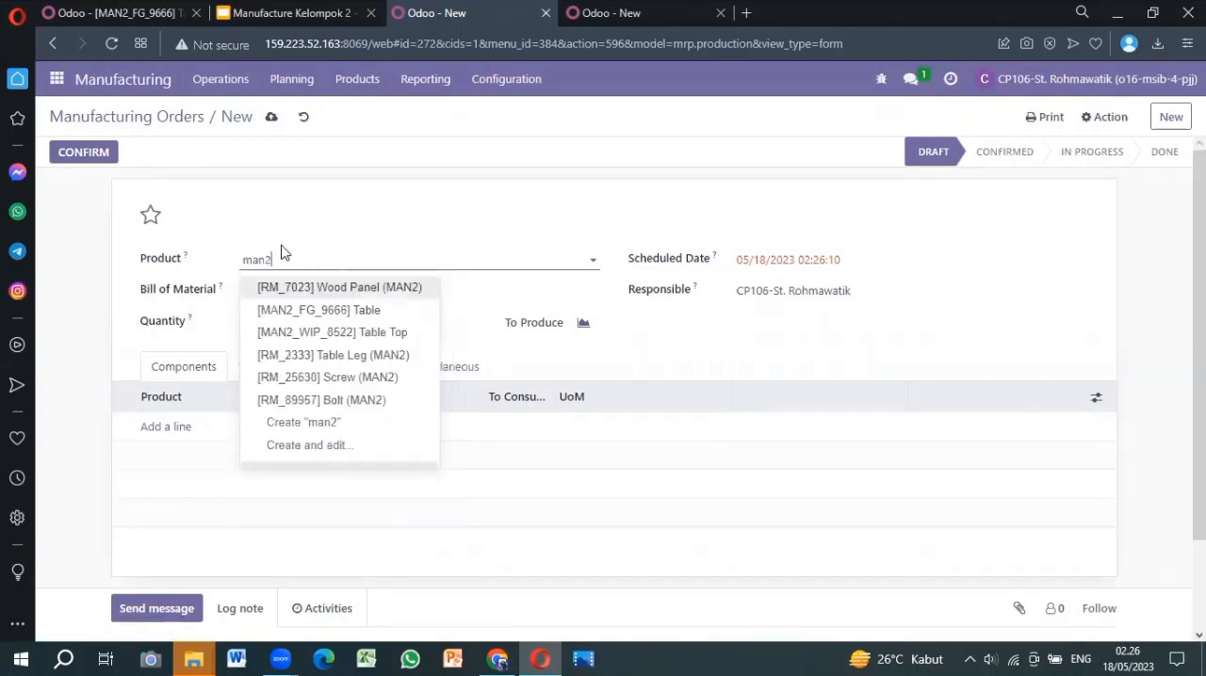
click(305, 315)
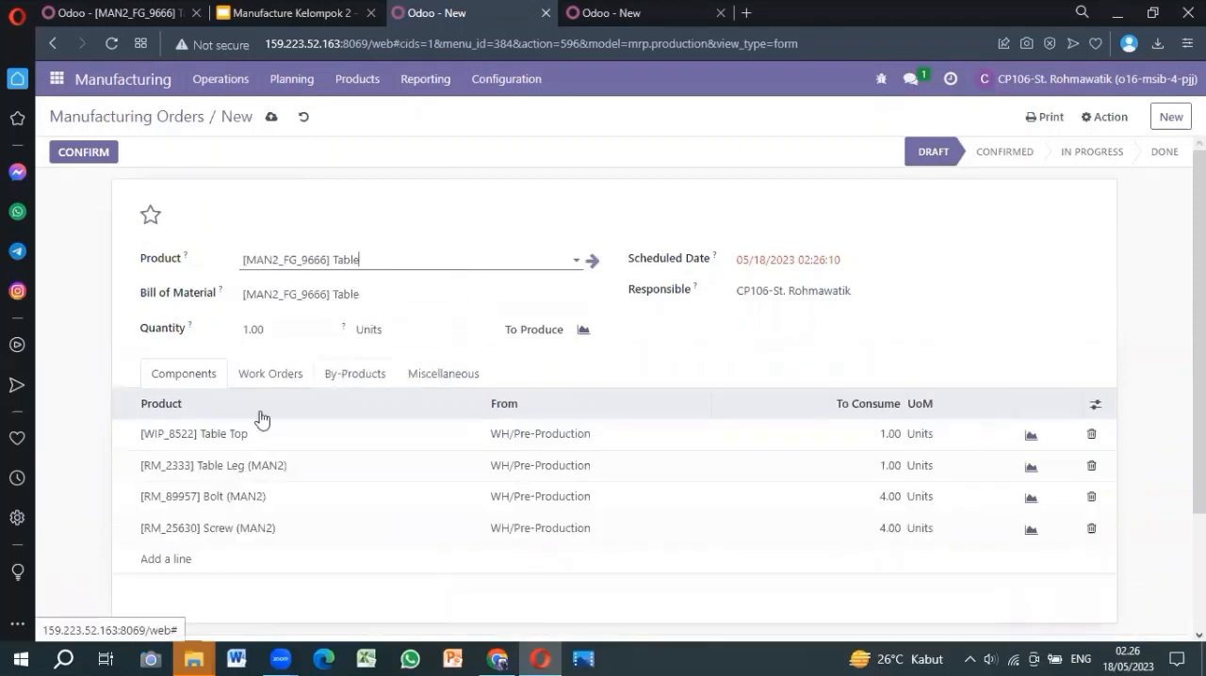
Check the quantity and component lines of the new Table order, keep 1.00 unit, then save and confirm it
scroll(427, 443, down, 2)
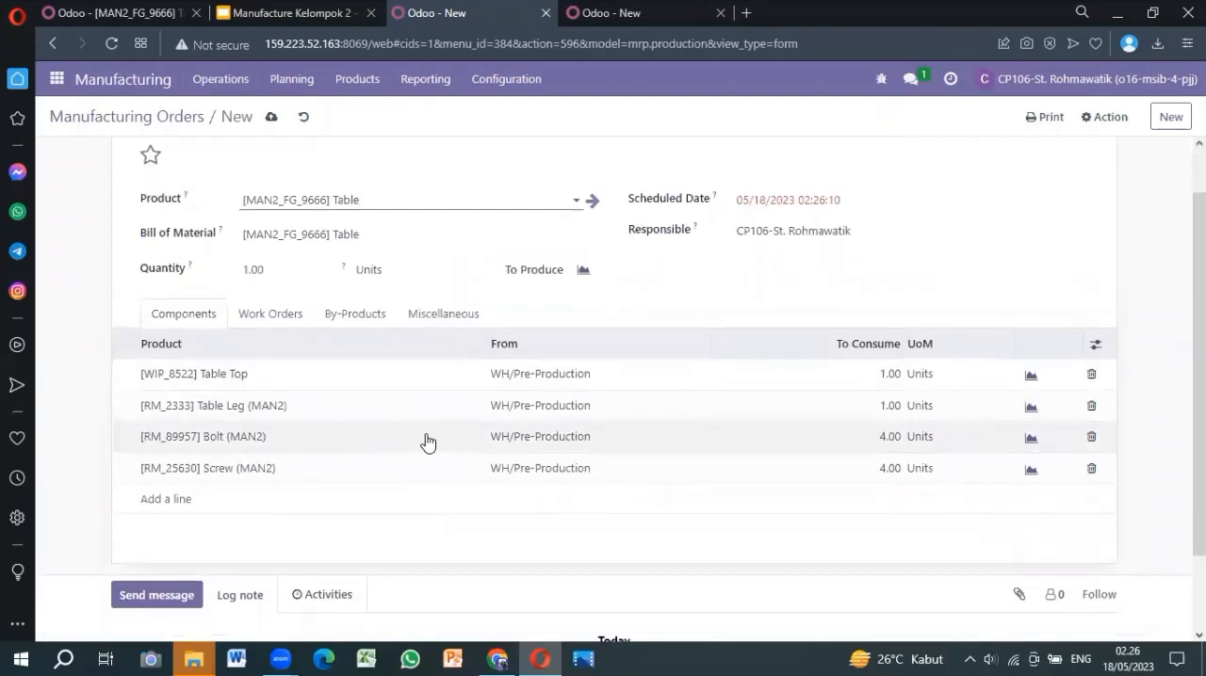
click(266, 265)
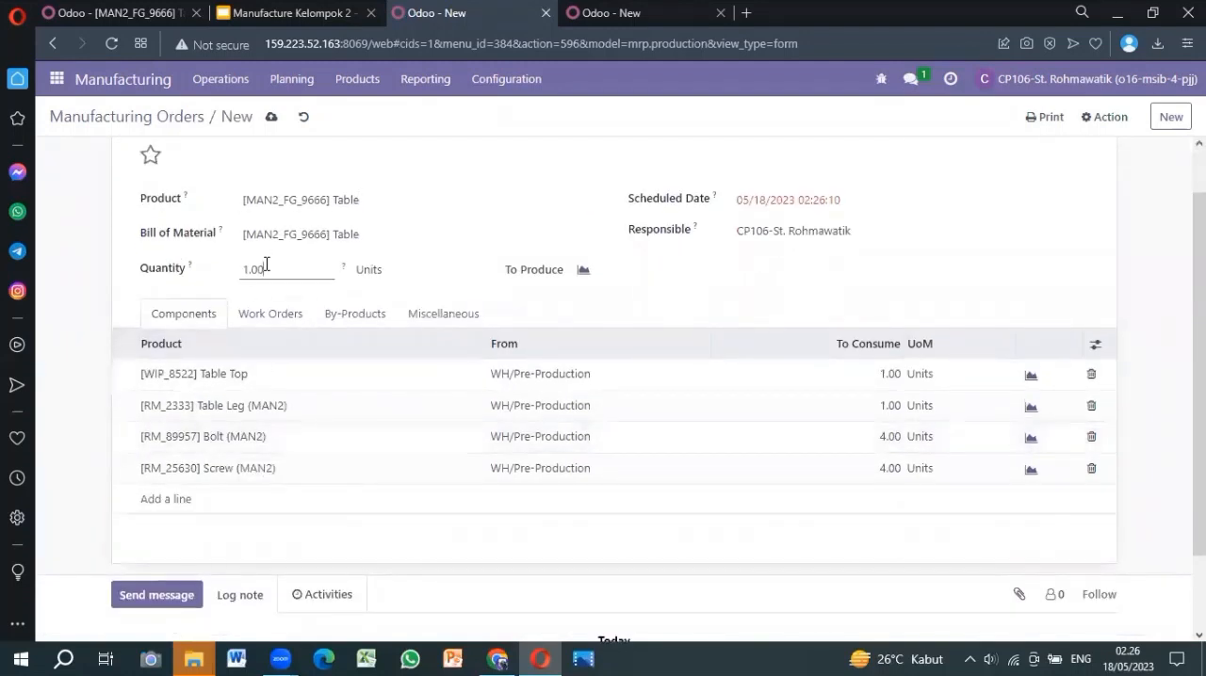
scroll(403, 415, up, 1)
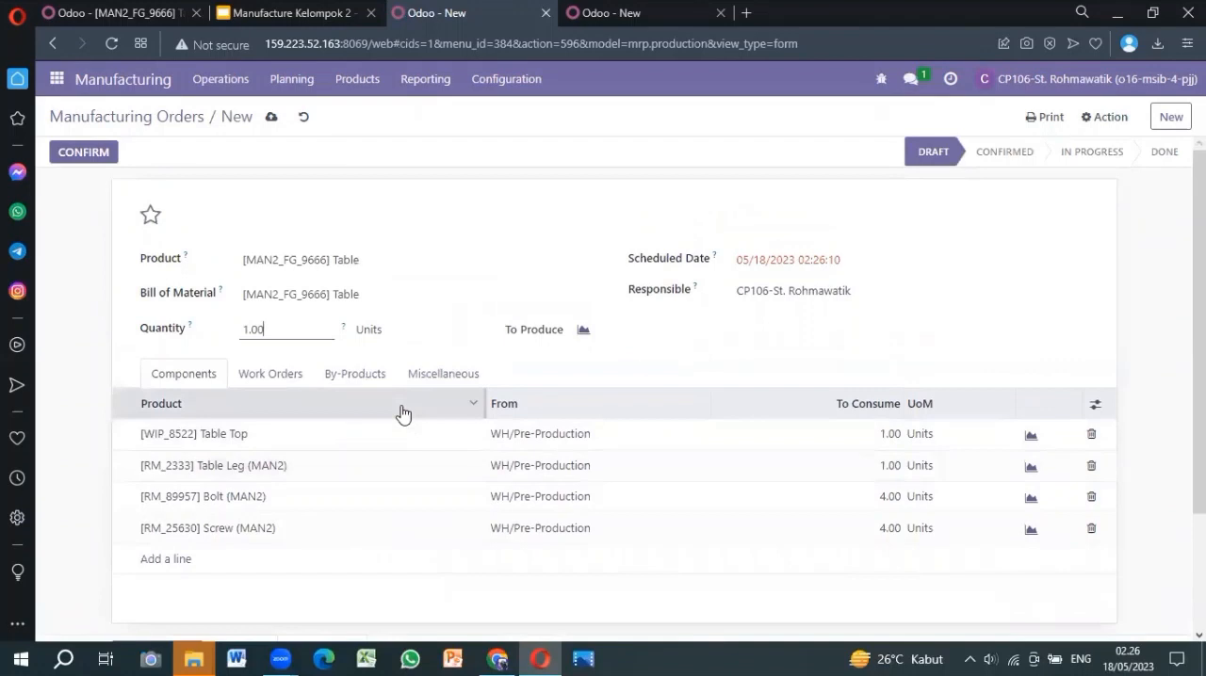
scroll(403, 414, down, 1)
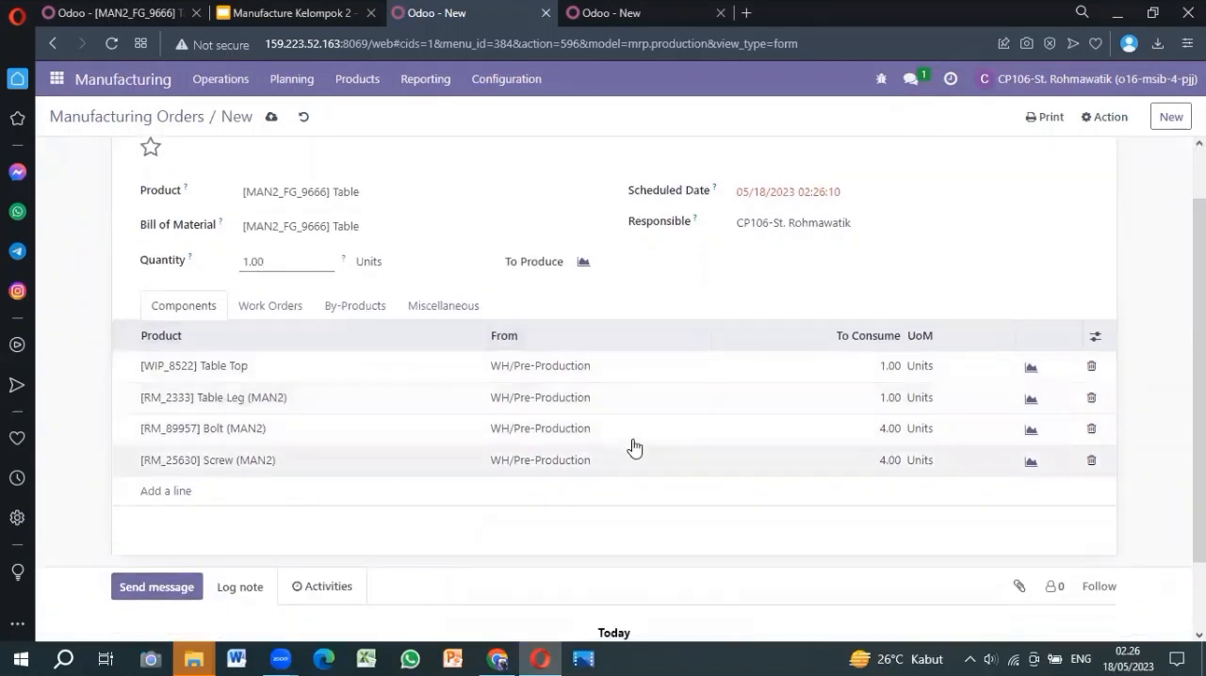
scroll(487, 371, up, 1)
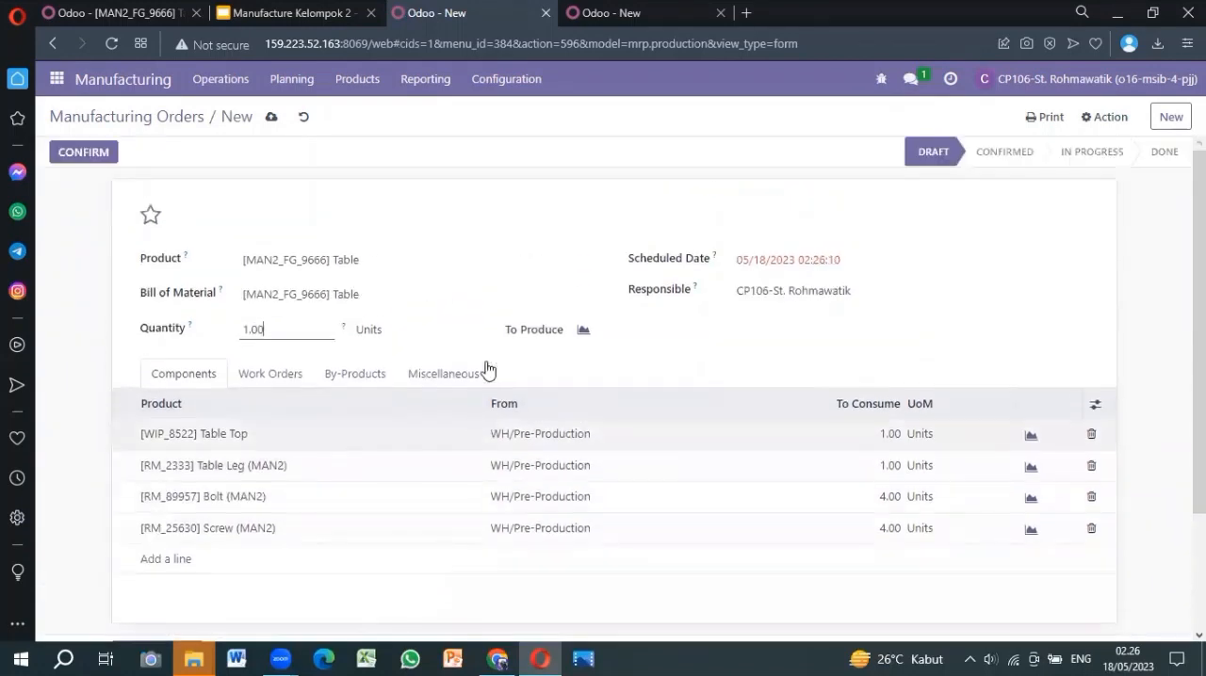
click(271, 120)
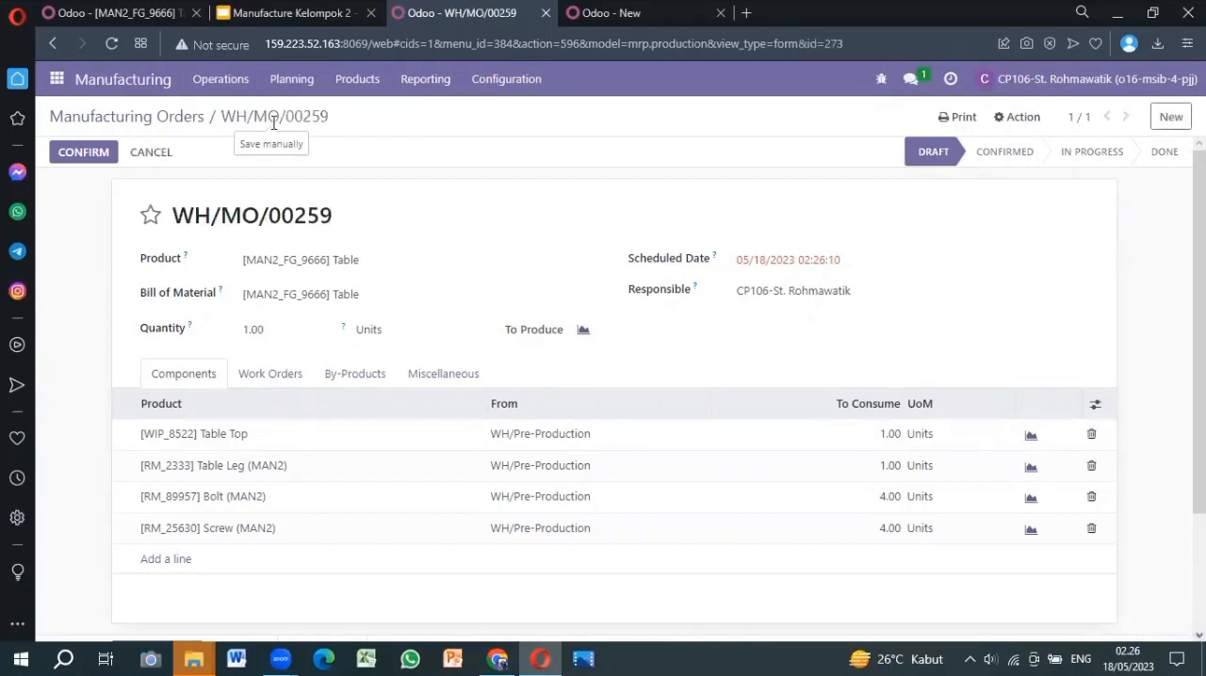
click(64, 157)
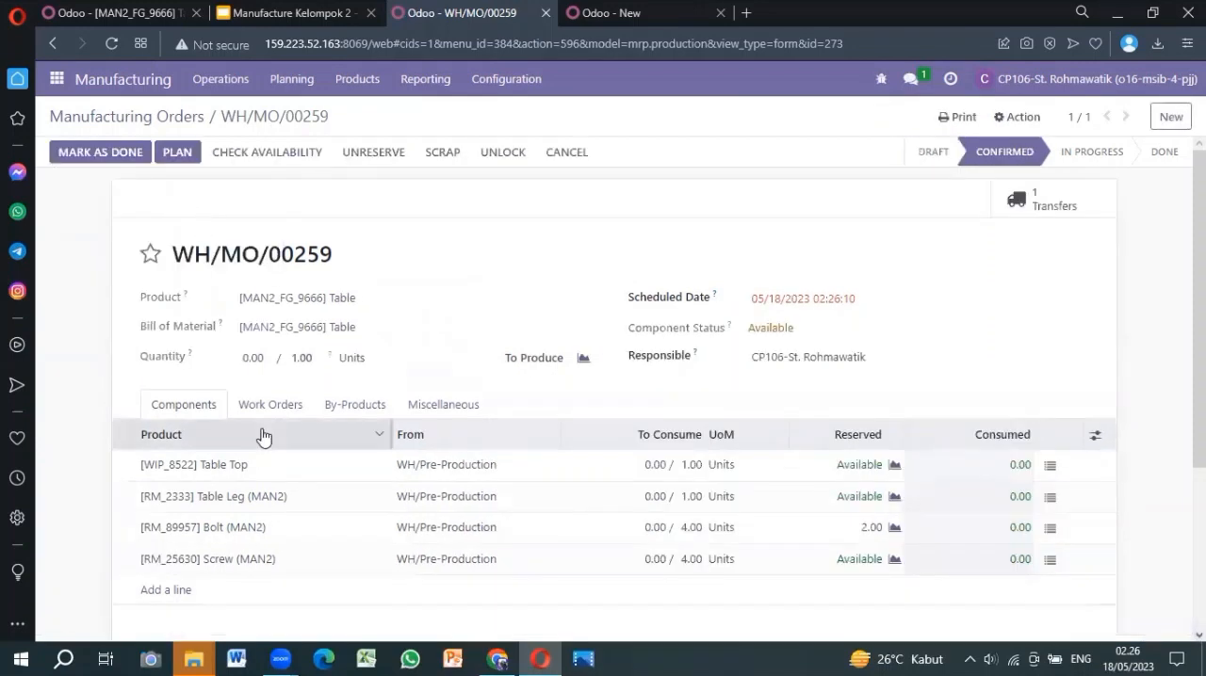
Start and finish the Cutting-02, Manual Assembly and Finished-02 work orders of the Table order one after another
scroll(483, 408, down, 1)
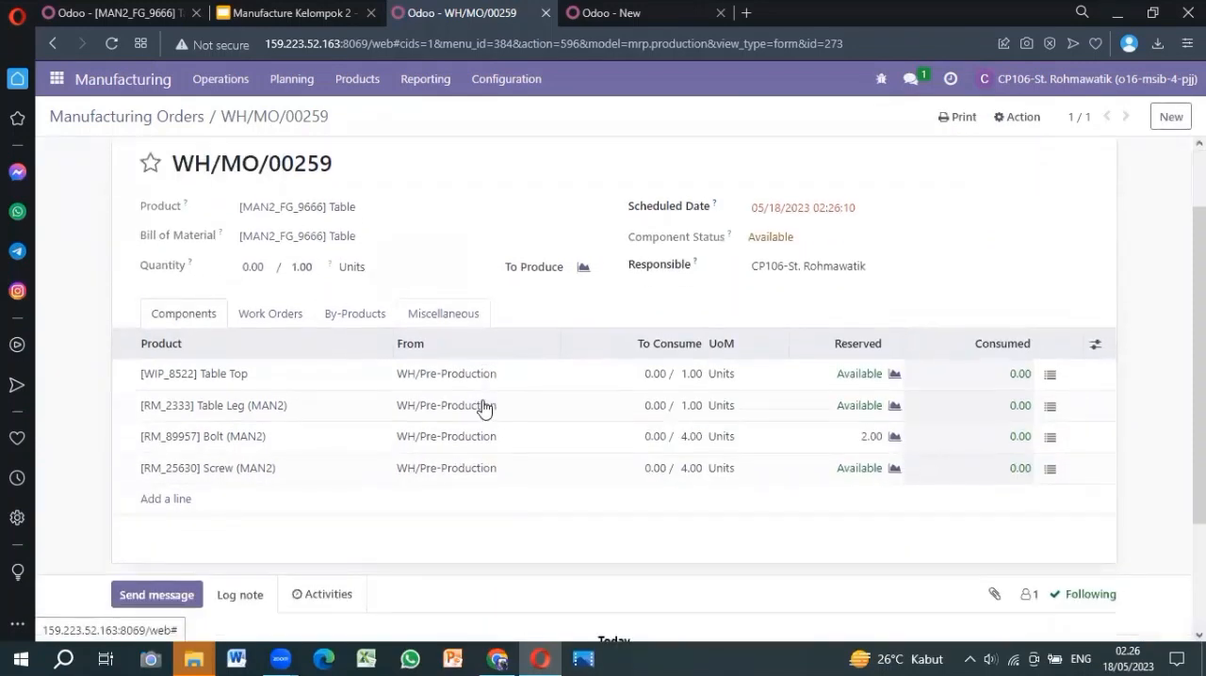
click(266, 316)
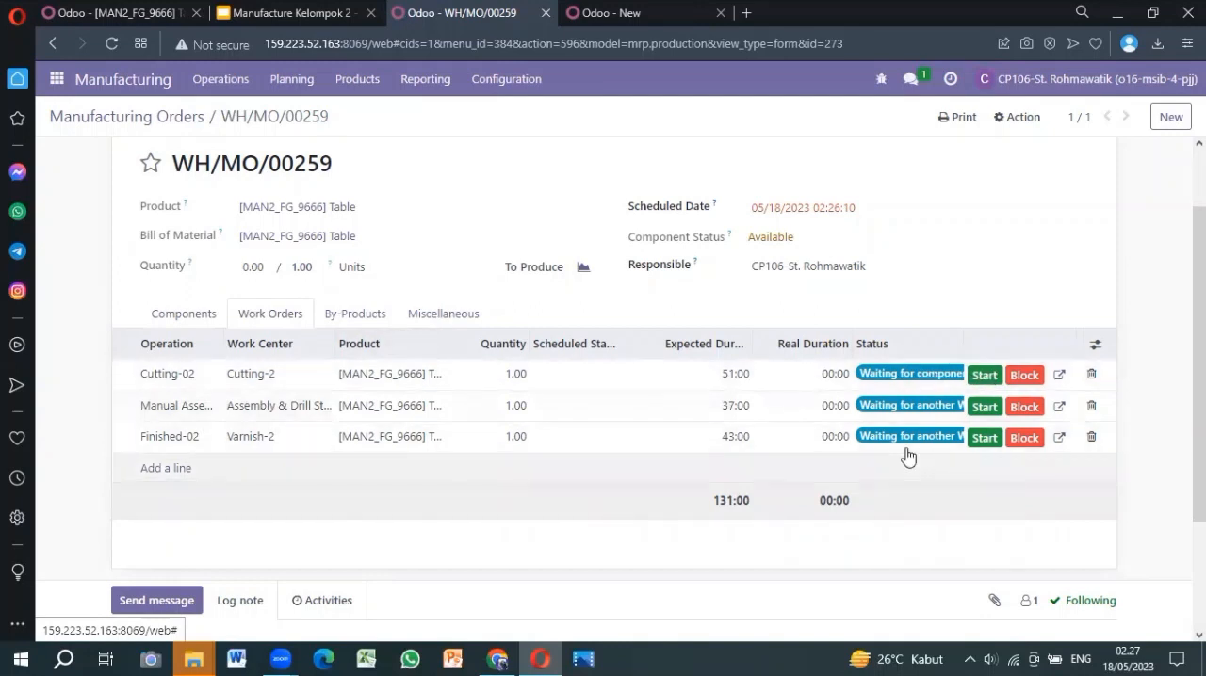
click(982, 376)
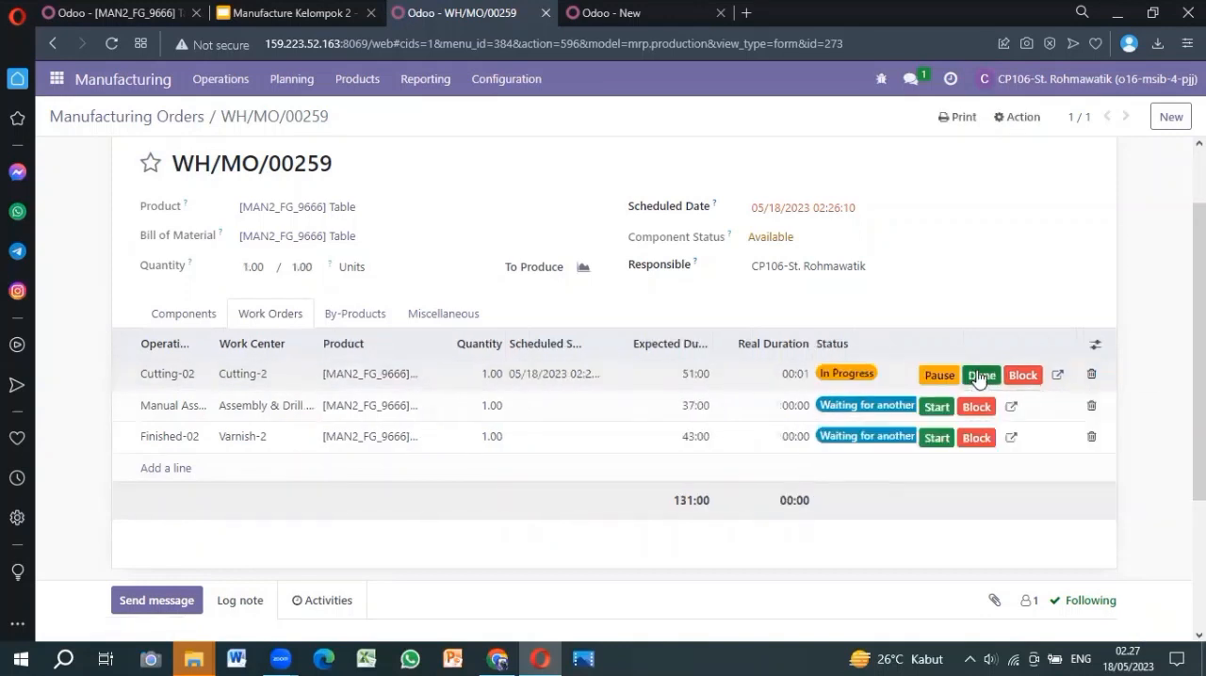
click(981, 376)
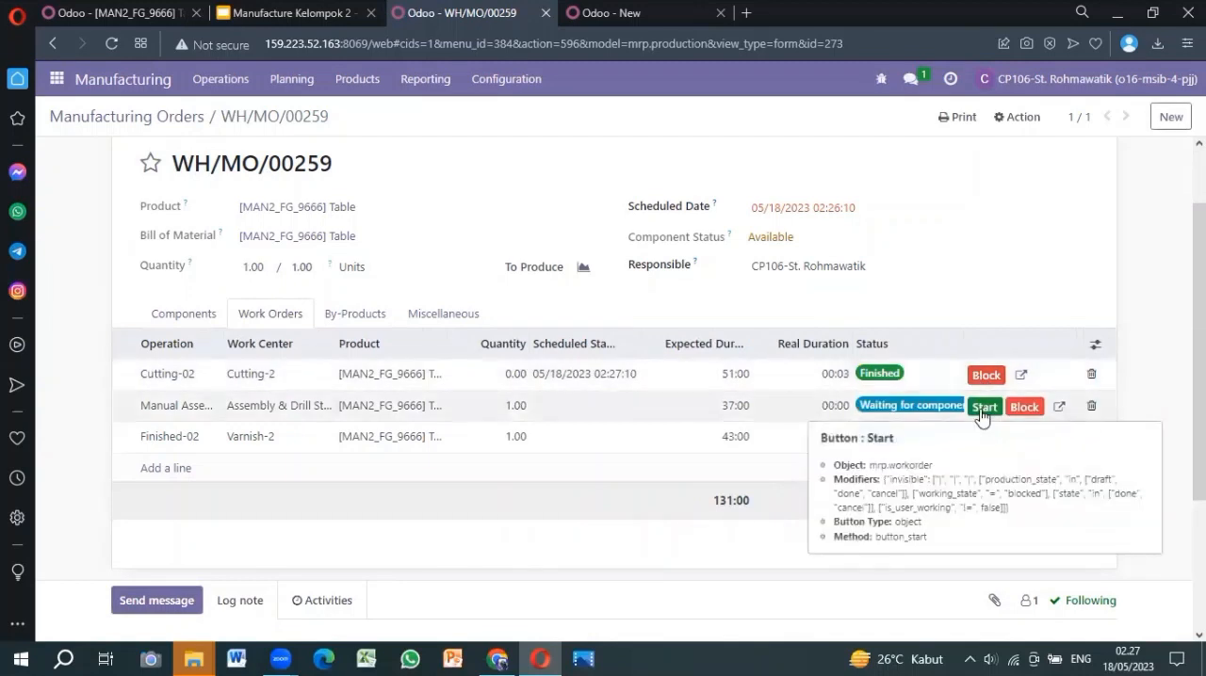
click(981, 412)
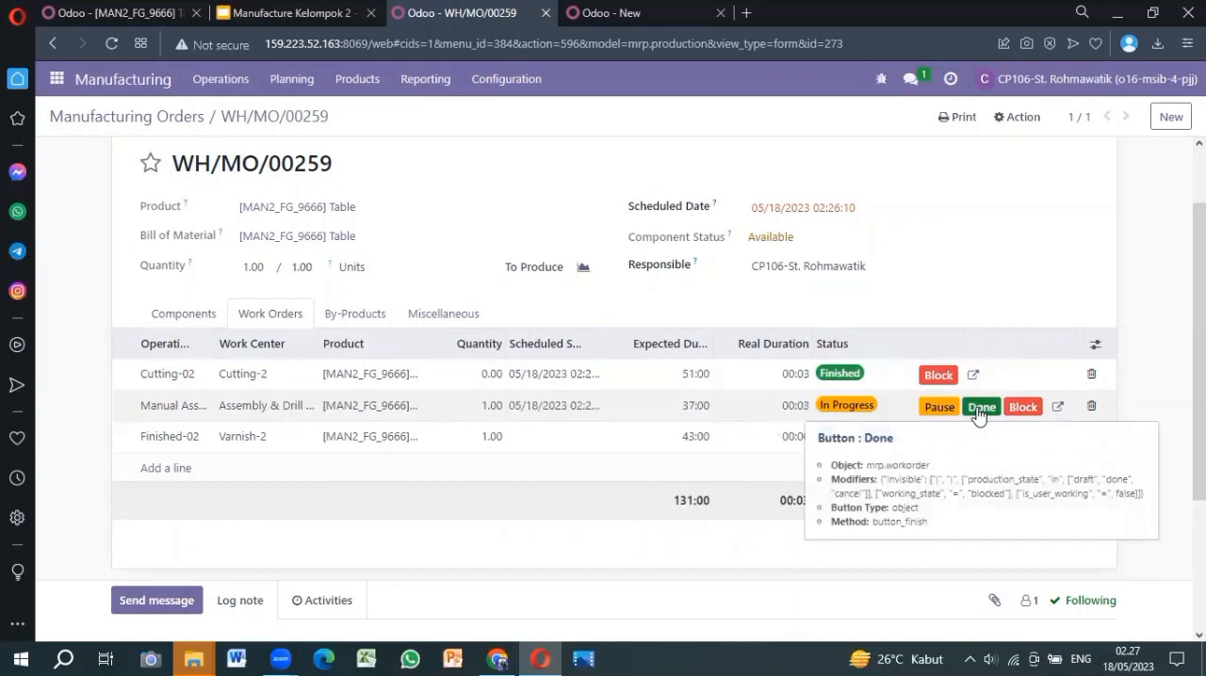
click(980, 407)
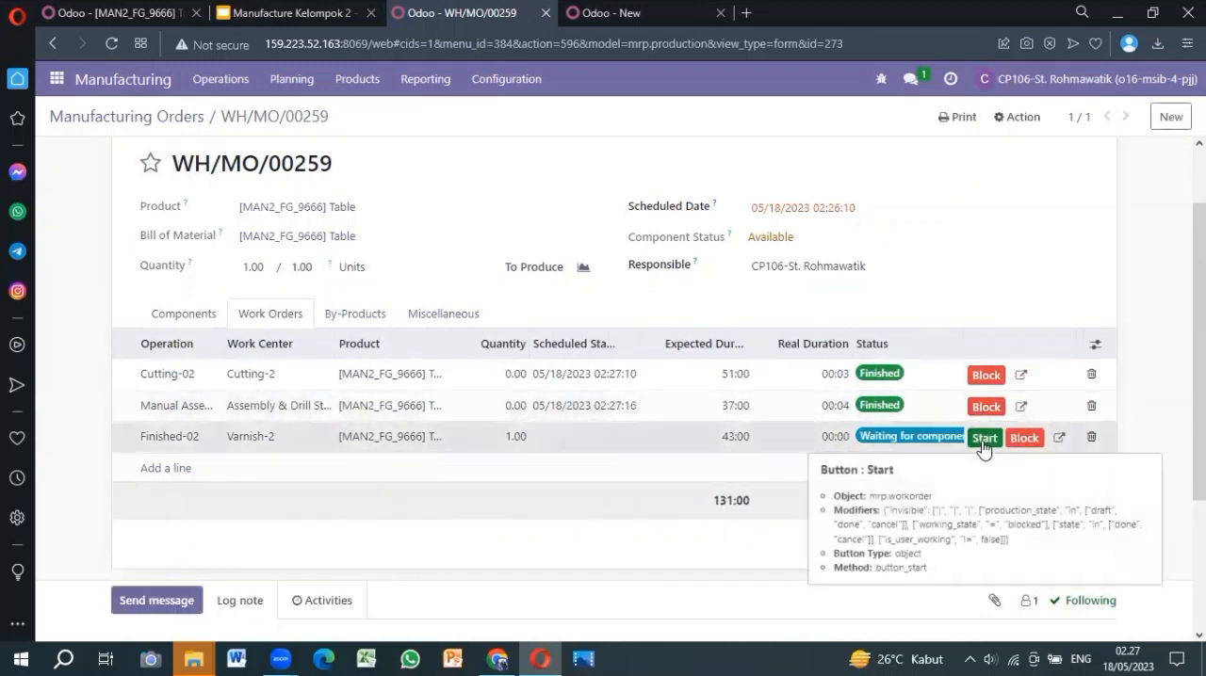
click(984, 441)
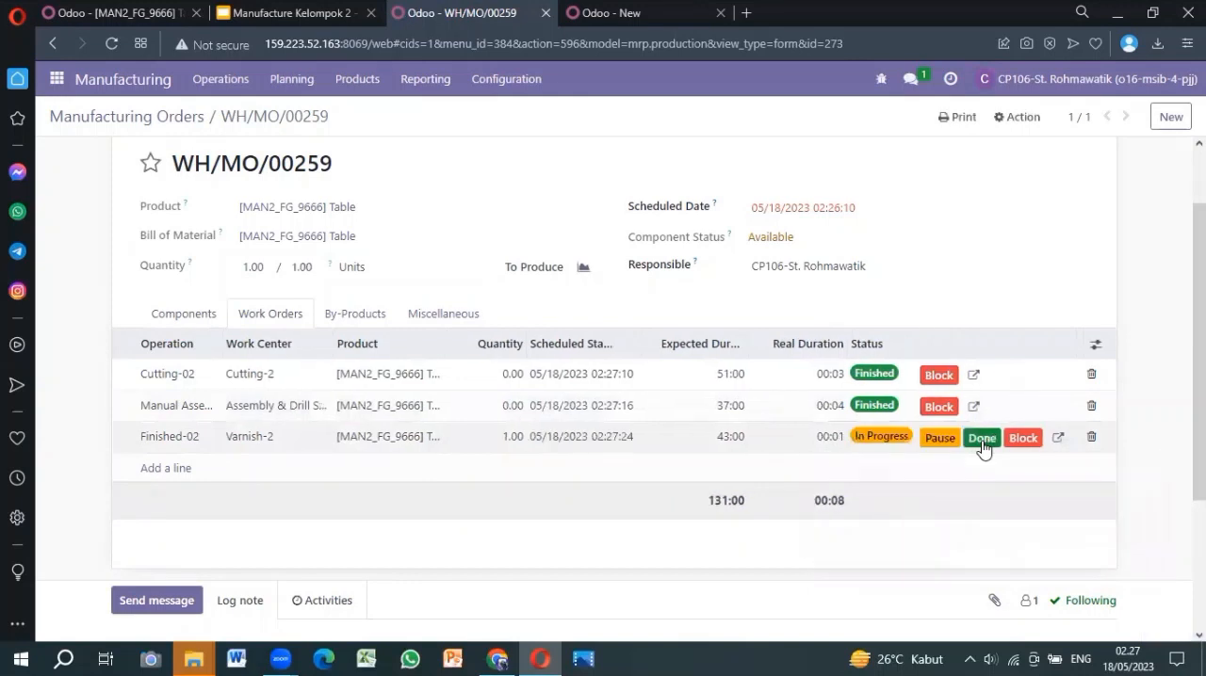
click(981, 439)
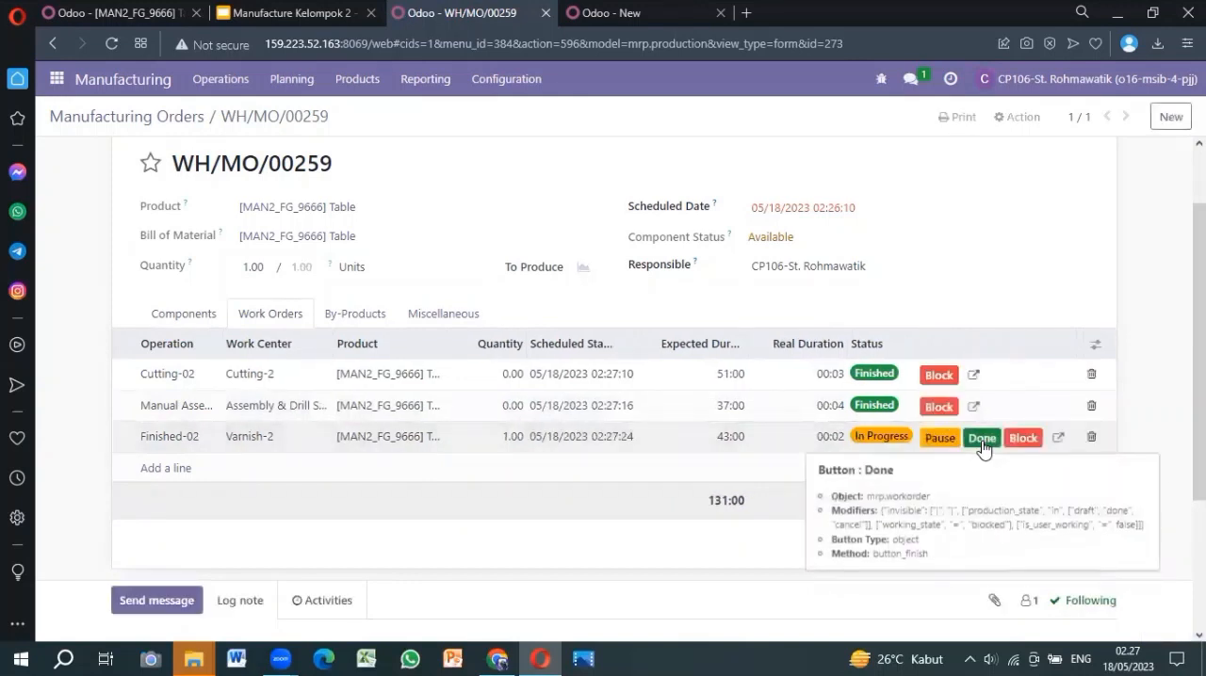
Review the work orders and mark the Table manufacturing order as done
scroll(937, 261, up, 1)
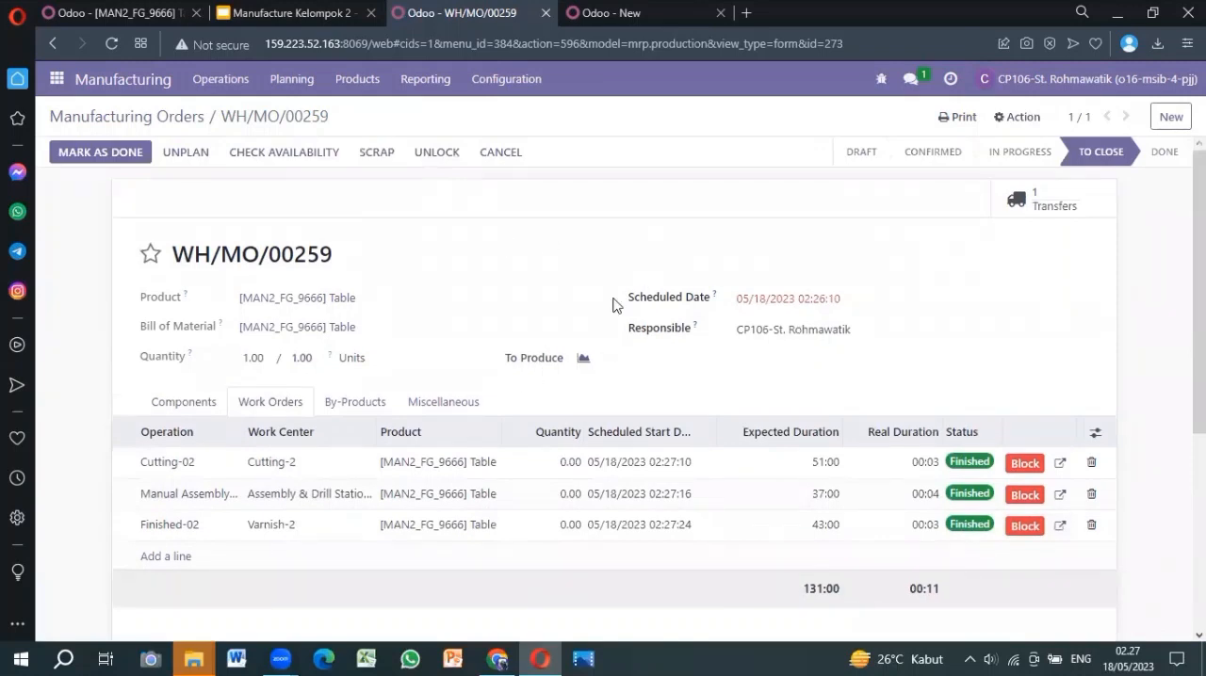
scroll(963, 396, down, 1)
scroll(963, 395, up, 1)
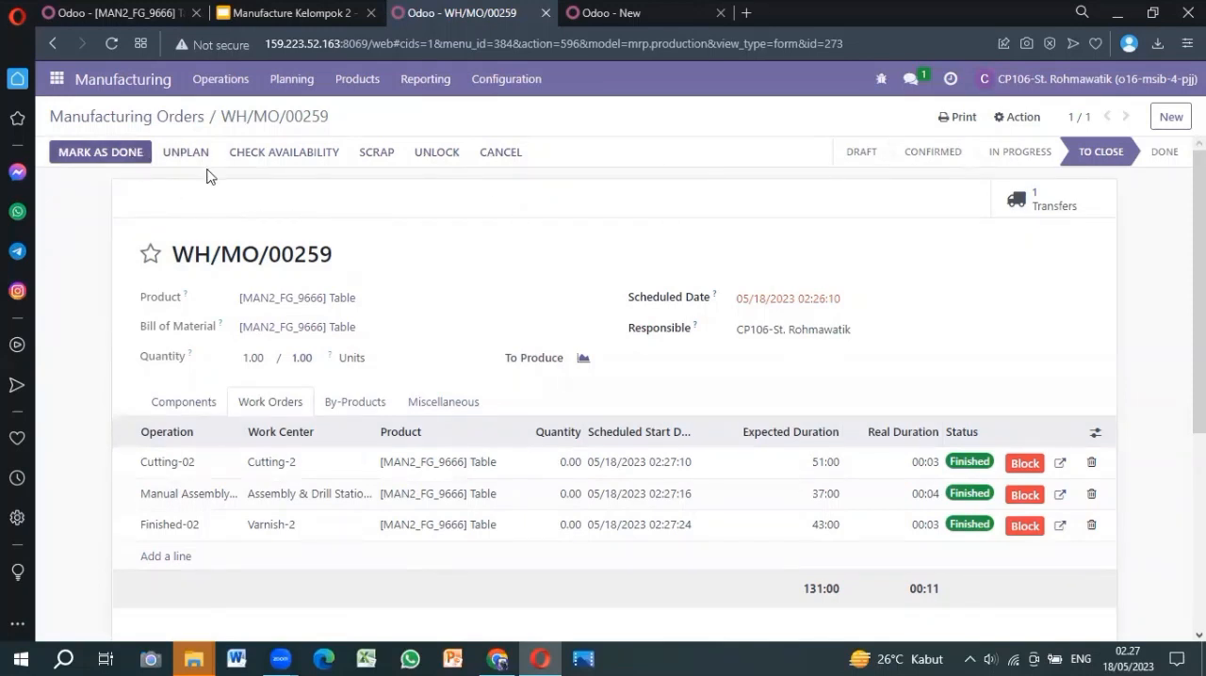
click(98, 155)
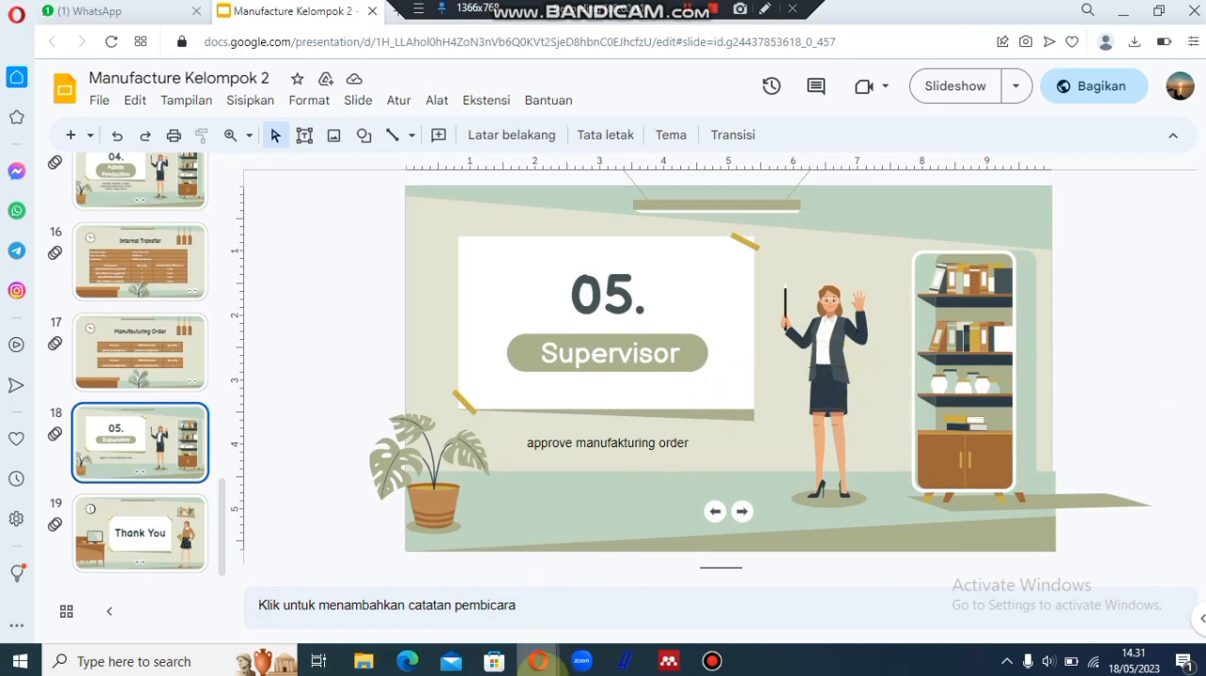
Switch from the slides to the supervisor's Odoo window and open the manufacturing orders analysis report in Manufacturing
mouse_move(542, 659)
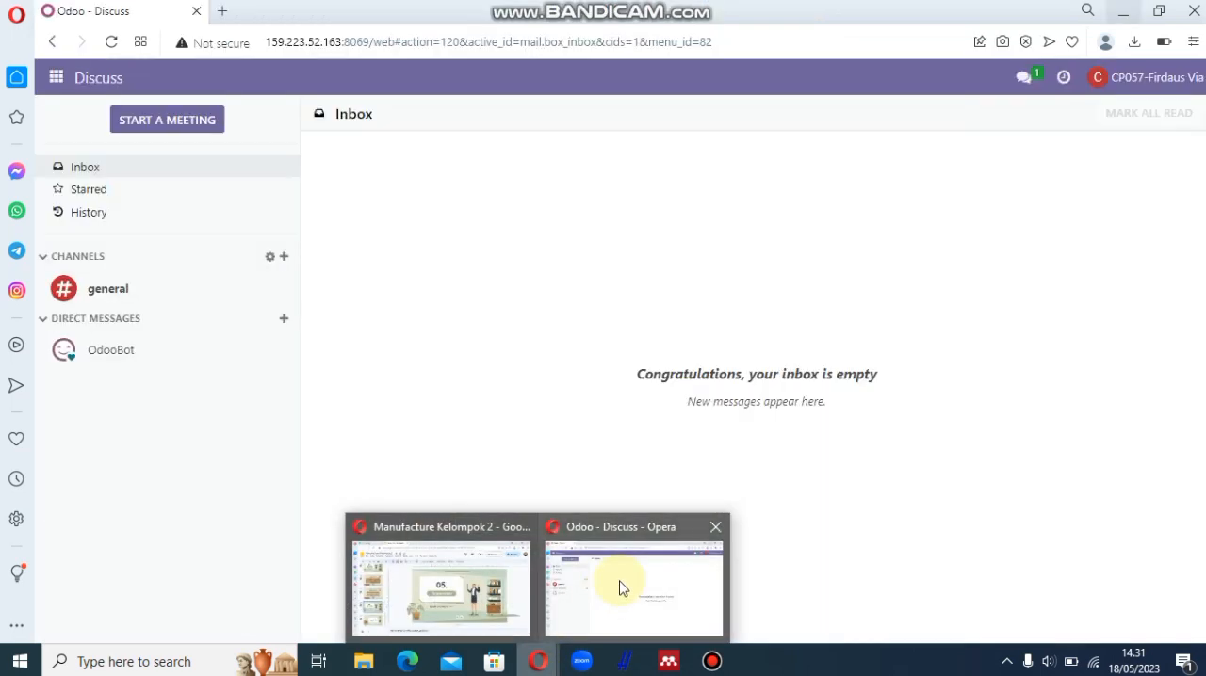
click(620, 588)
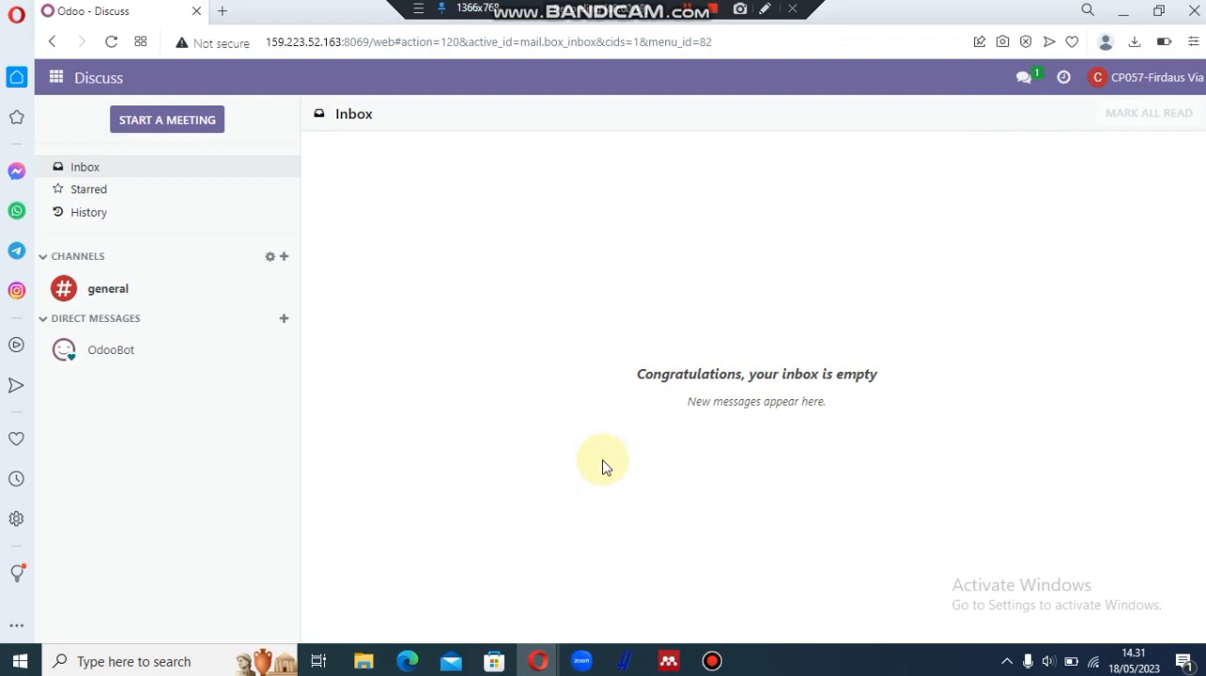
click(57, 79)
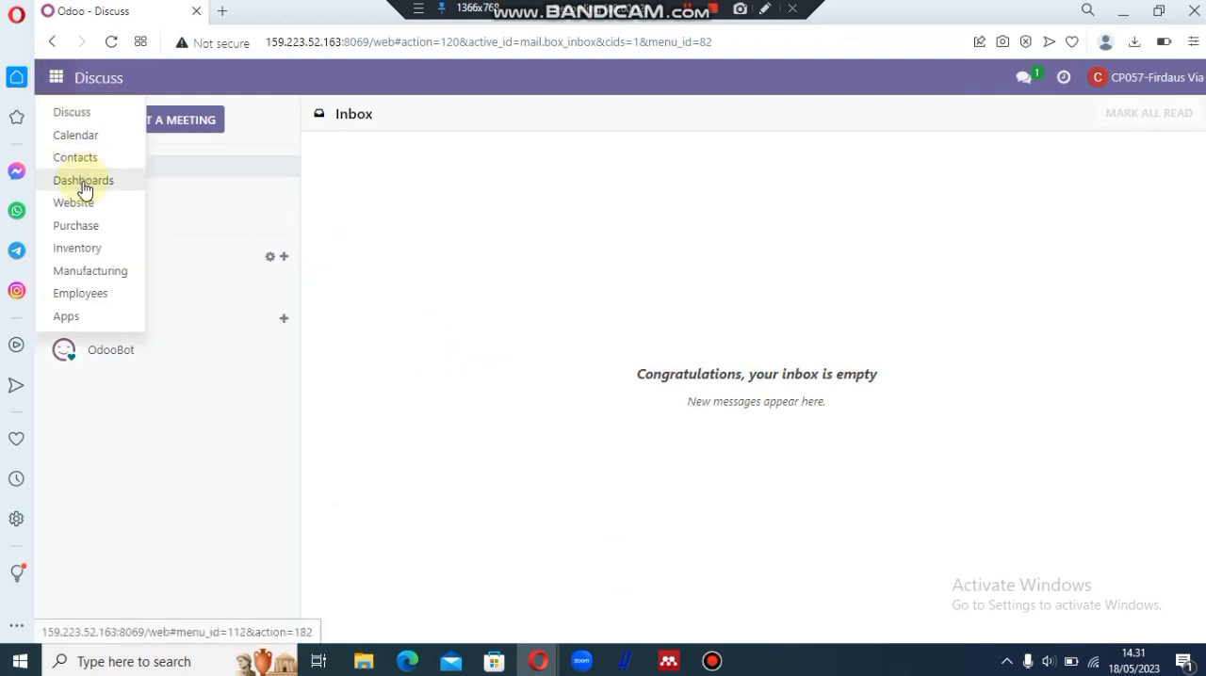
click(99, 273)
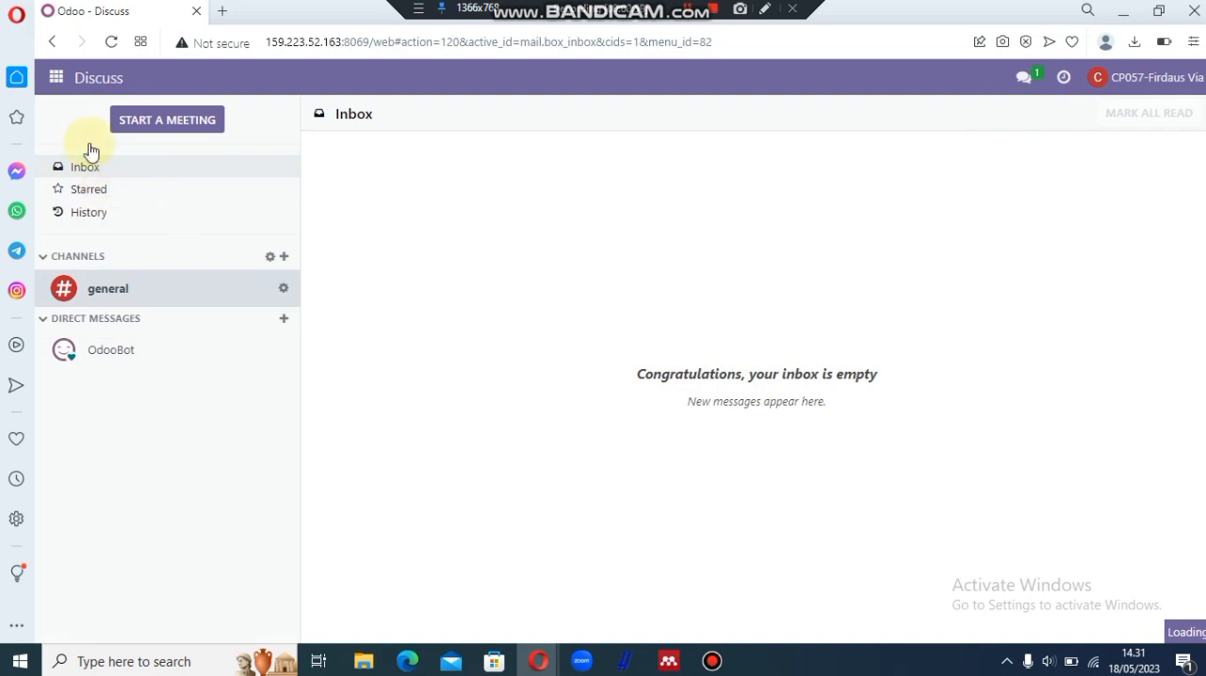
click(57, 80)
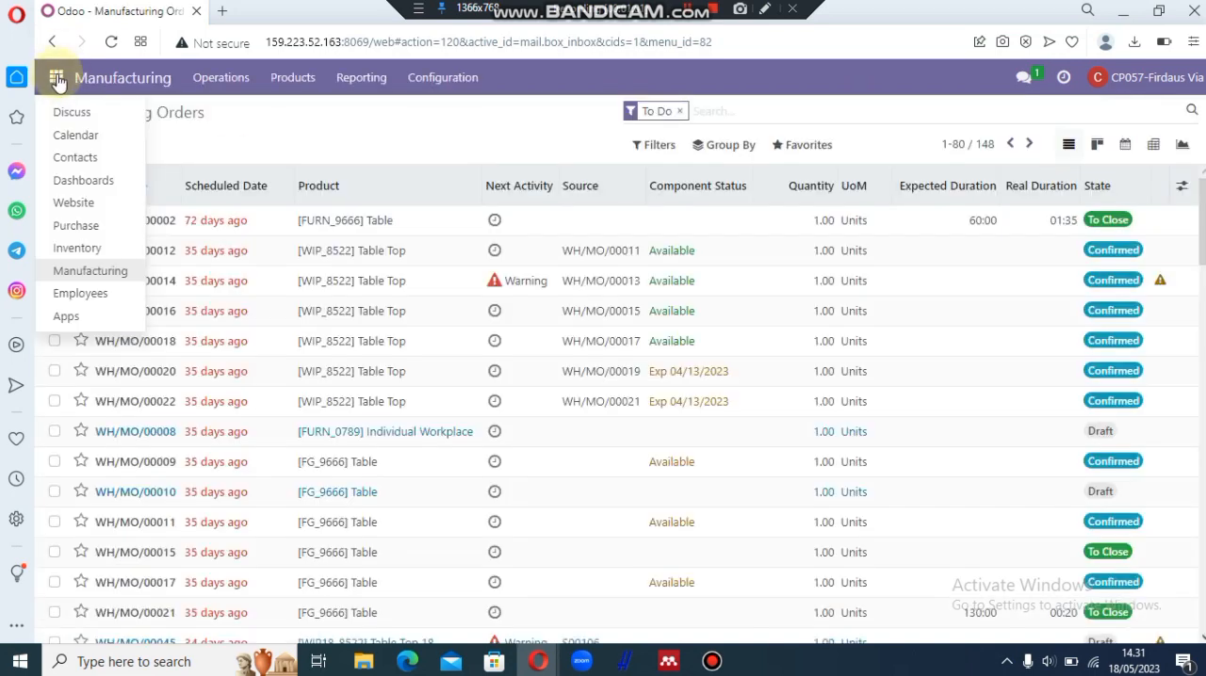
click(374, 83)
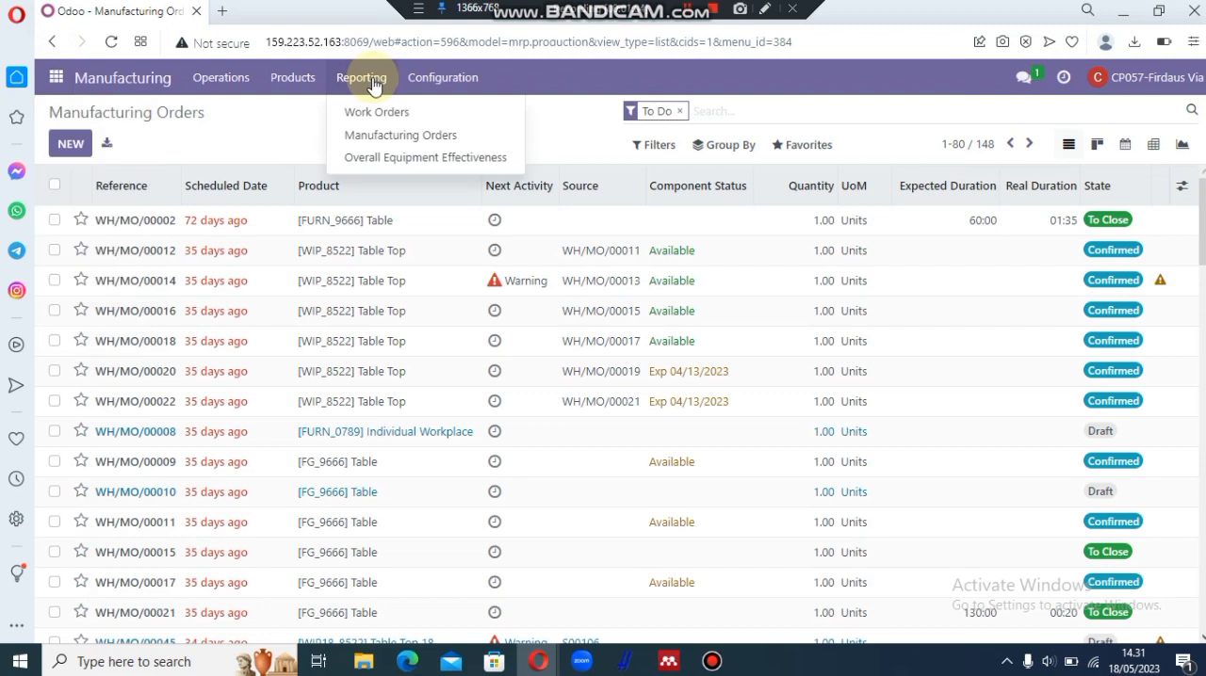
click(419, 142)
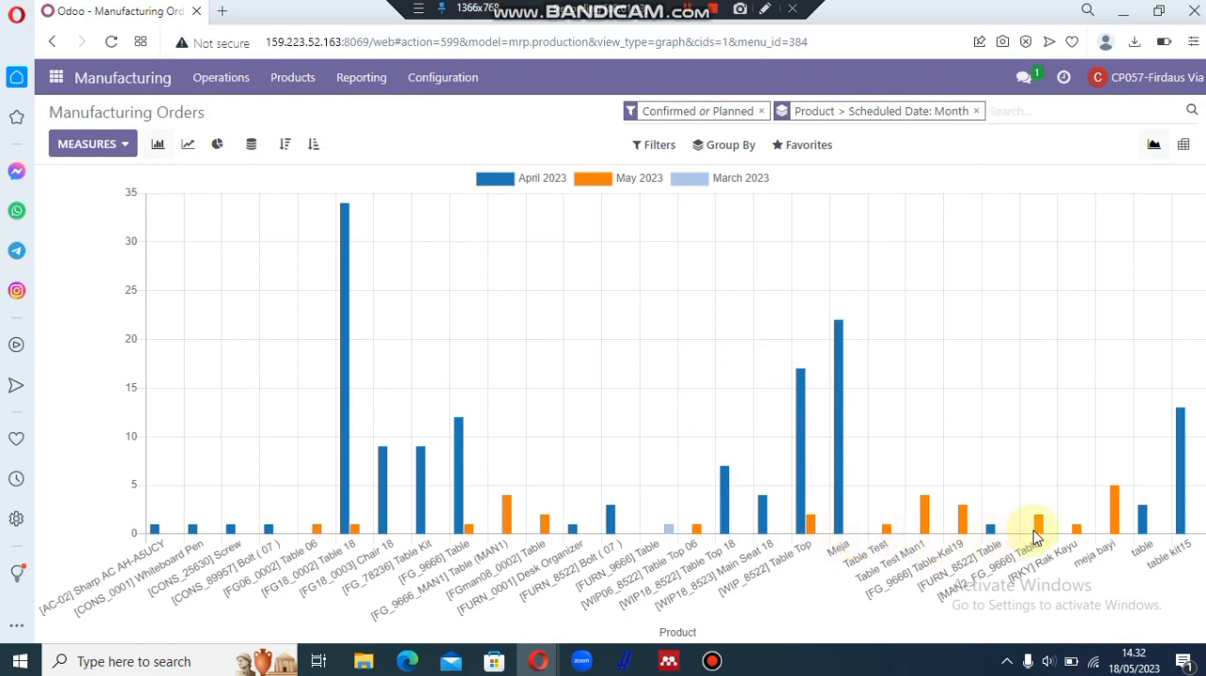
Open the orders behind the May 2023 [MAN2_FG_9666] Table bar and view the scrap orders of WH/MO/00258
mouse_move(1040, 534)
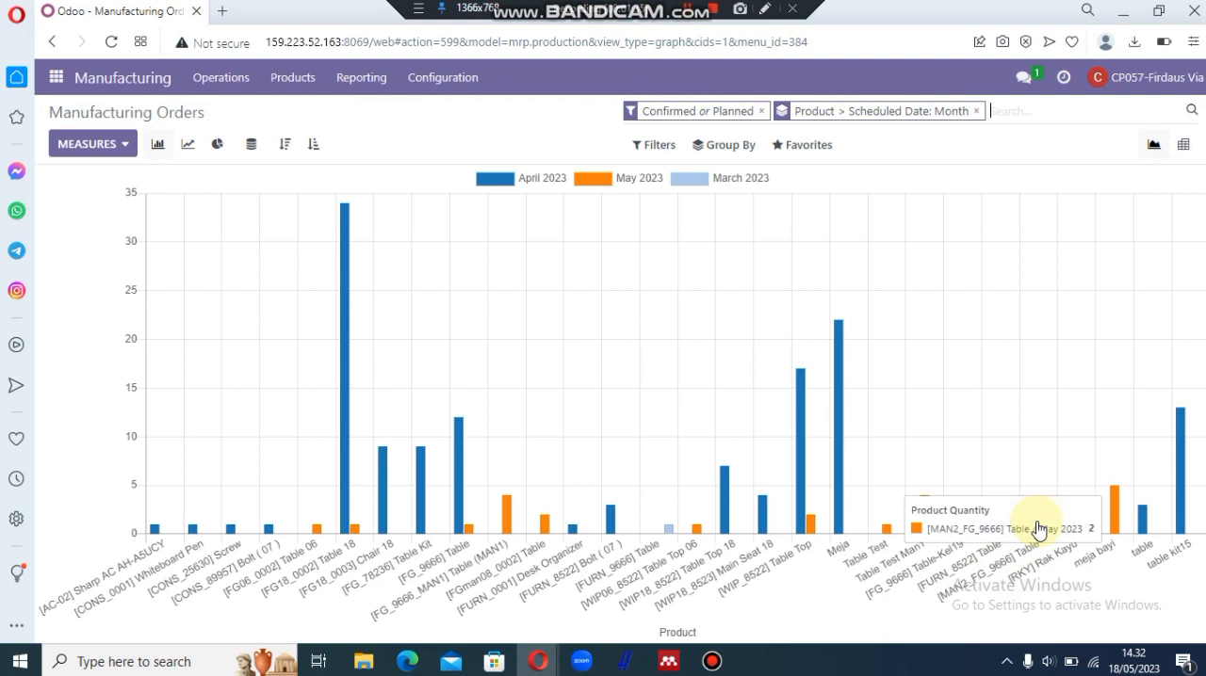
click(1042, 530)
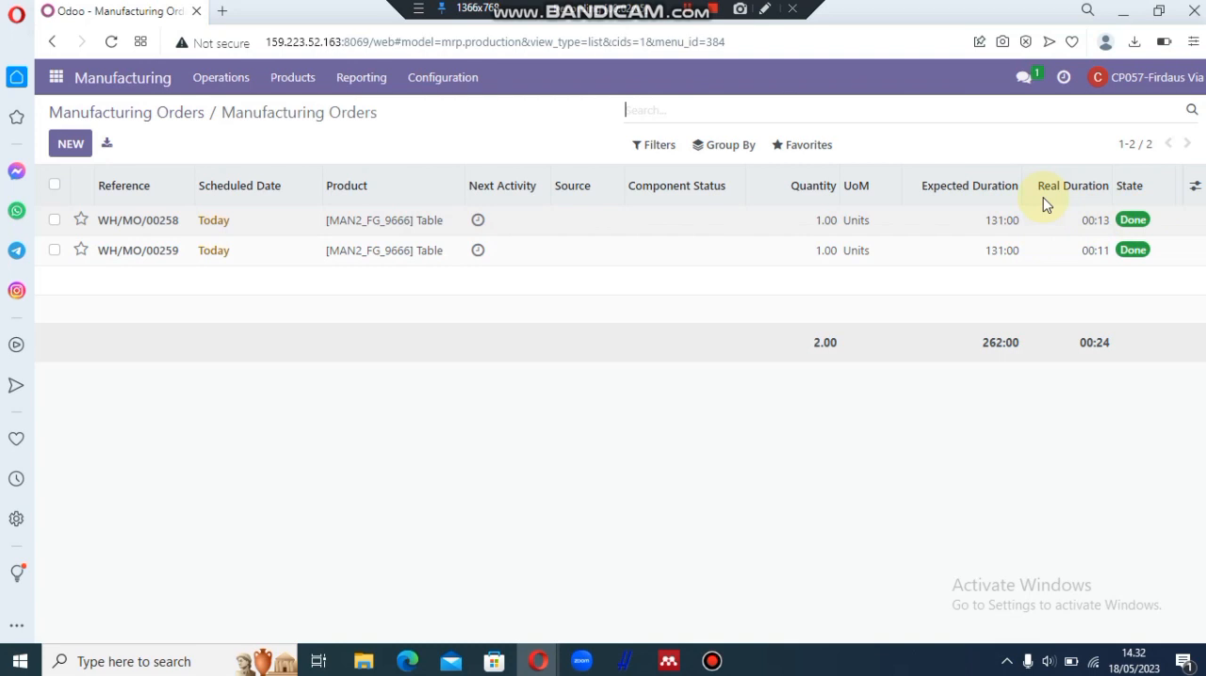
click(934, 231)
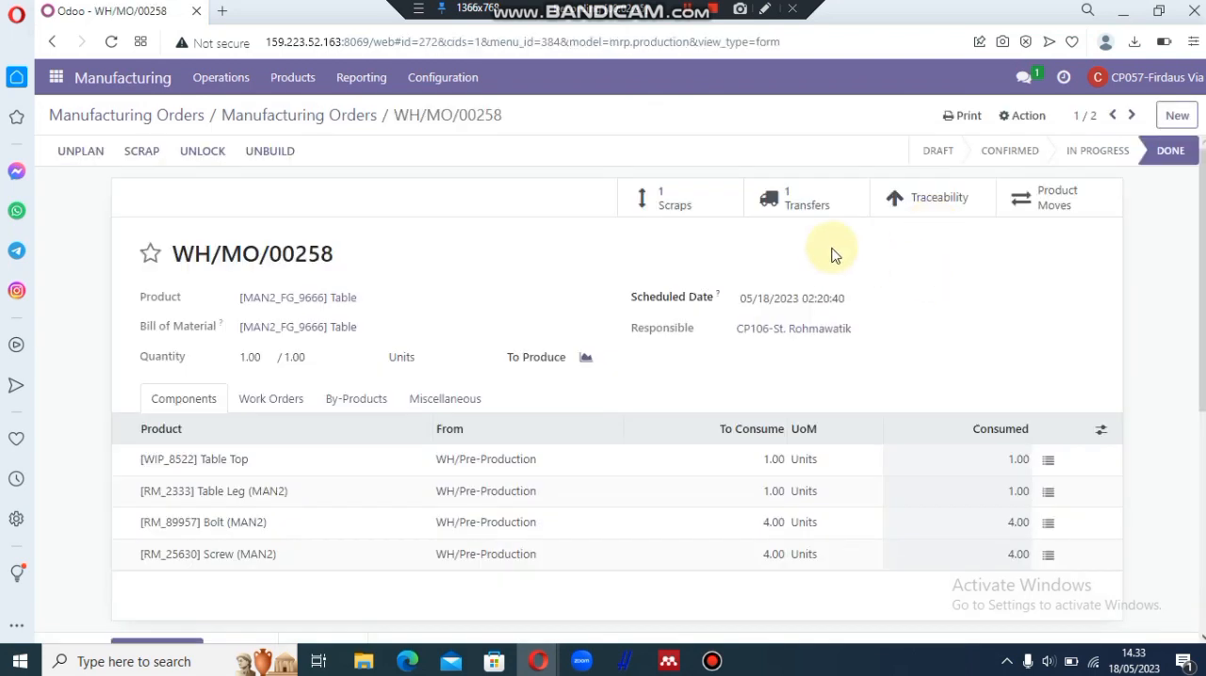
click(694, 209)
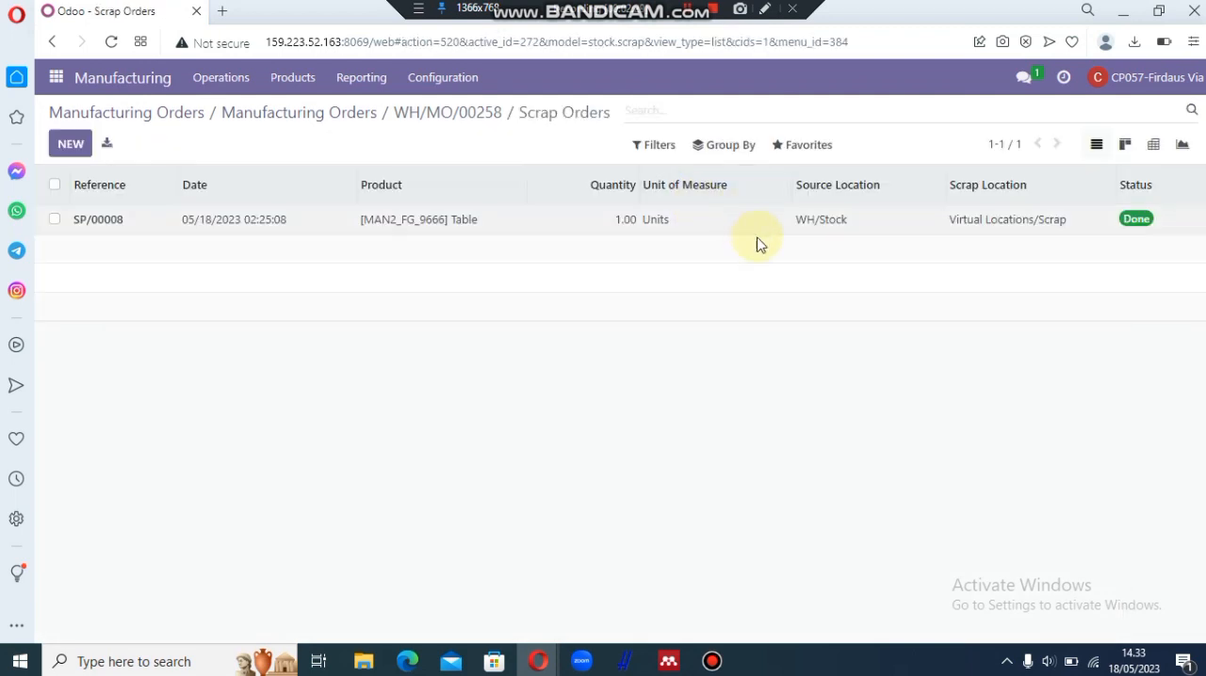